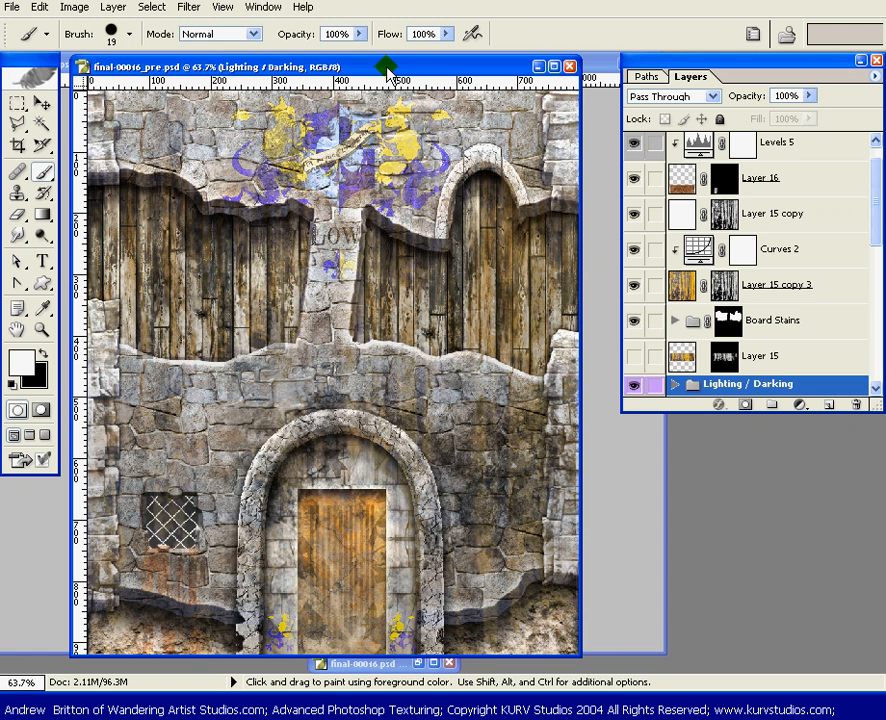
Minimize the final-00016_pre.psd document and restore final-00016.psd as the working document
key(v)
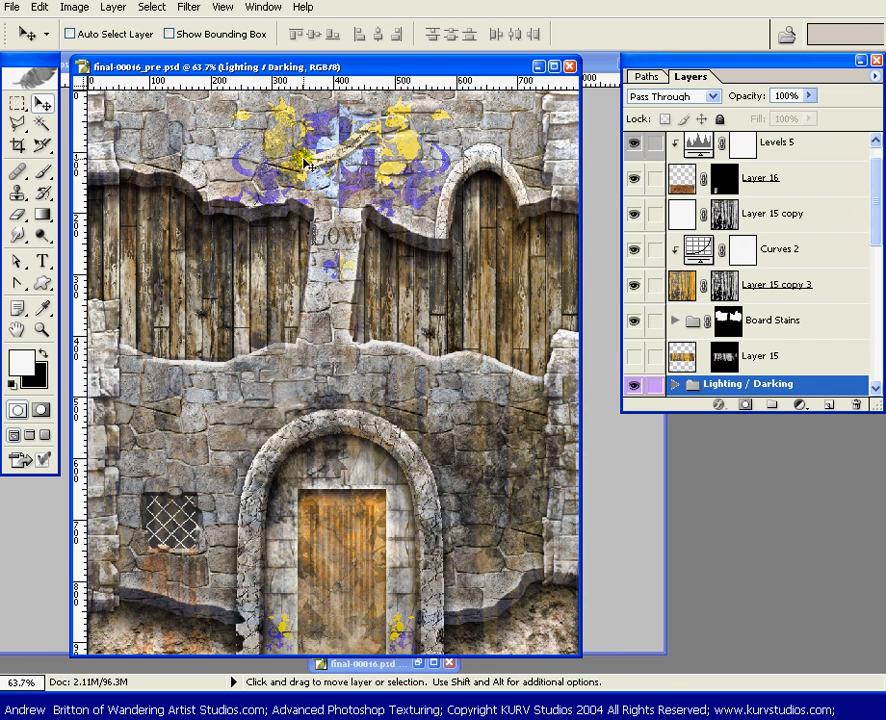
mouse_move(336, 66)
mouse_down()
mouse_move(456, 286)
mouse_move(352, 110)
mouse_move(345, 80)
mouse_up()
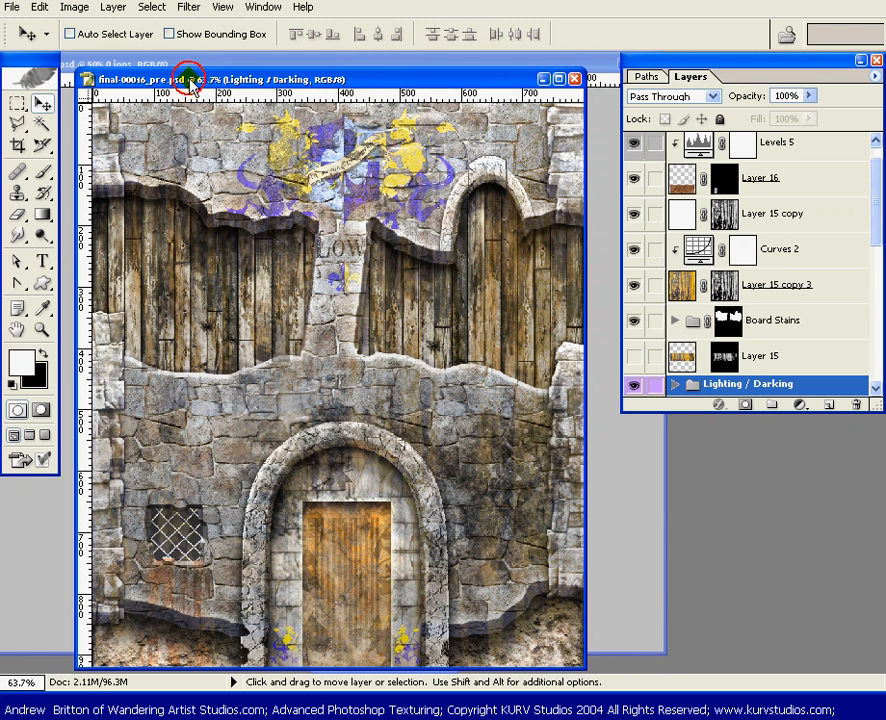
drag(190, 82, 401, 179)
click(340, 62)
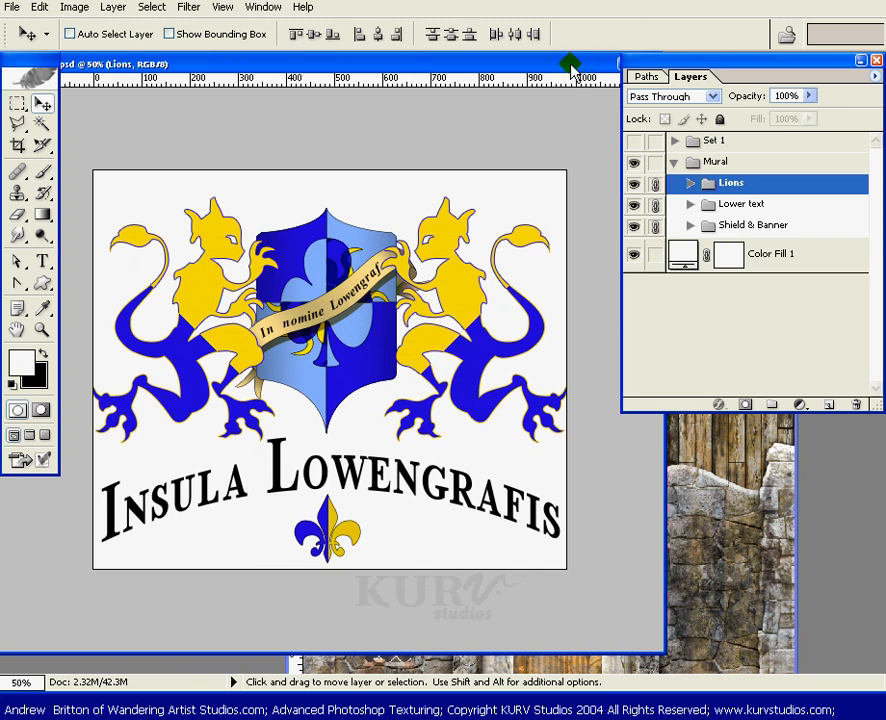
click(783, 577)
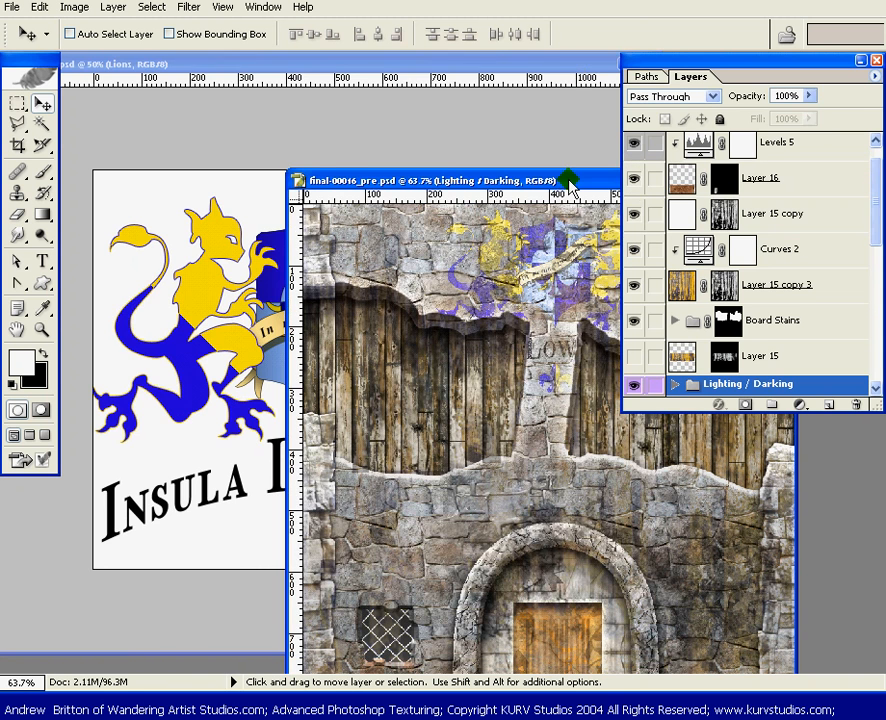
drag(574, 178, 378, 64)
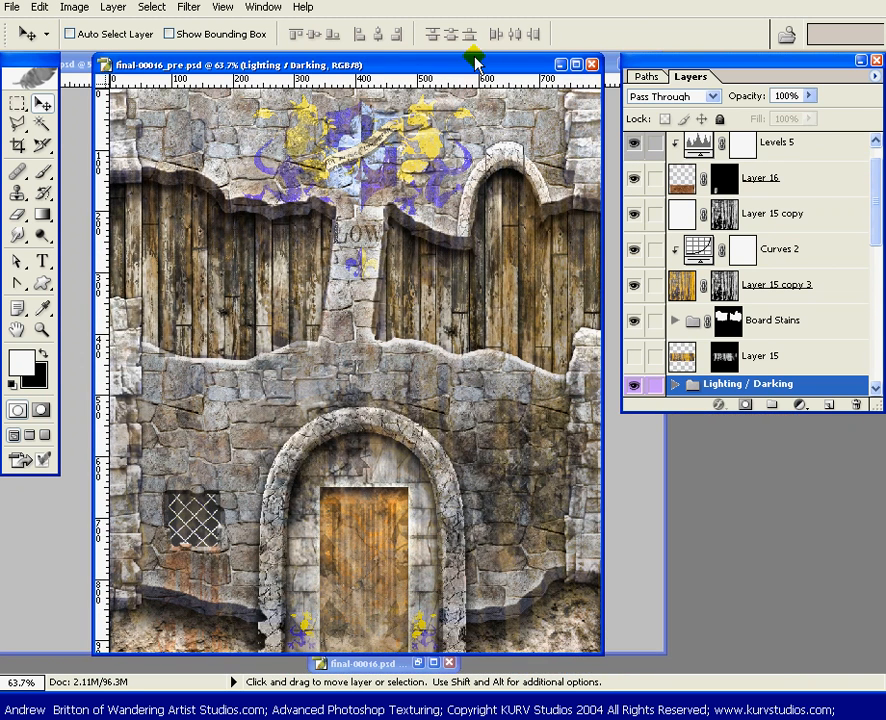
click(561, 64)
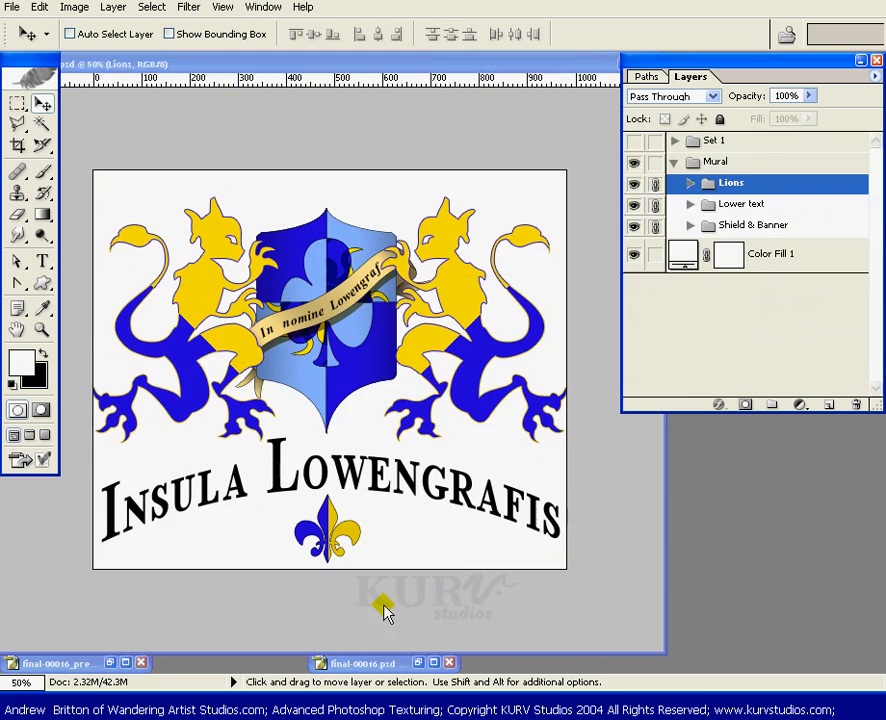
click(434, 663)
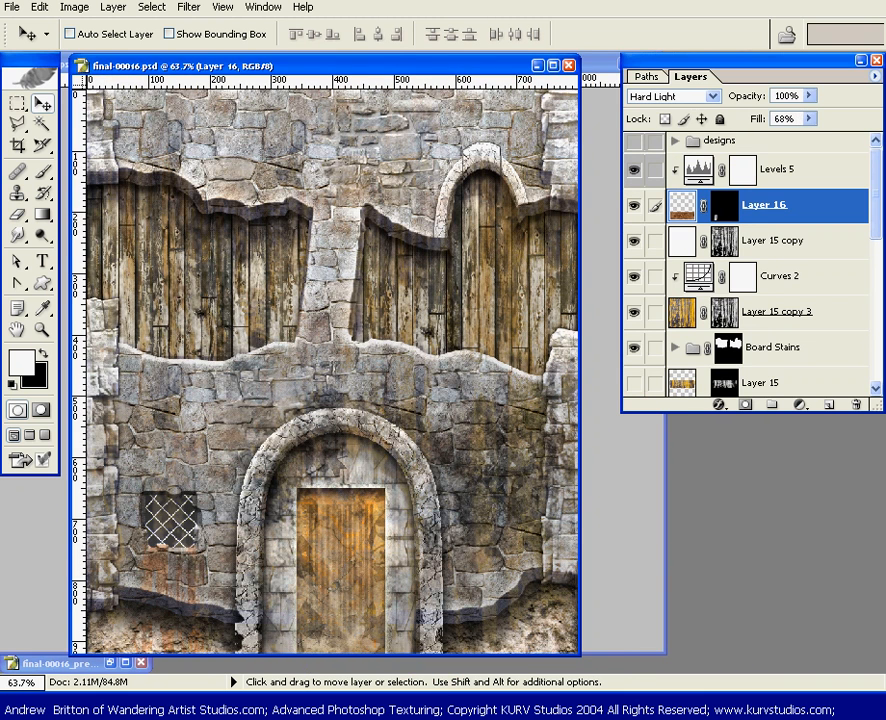
drag(391, 66, 434, 90)
In the crest artwork document, hide the Color Fill 1 background, select the whole canvas and copy it merged
click(399, 63)
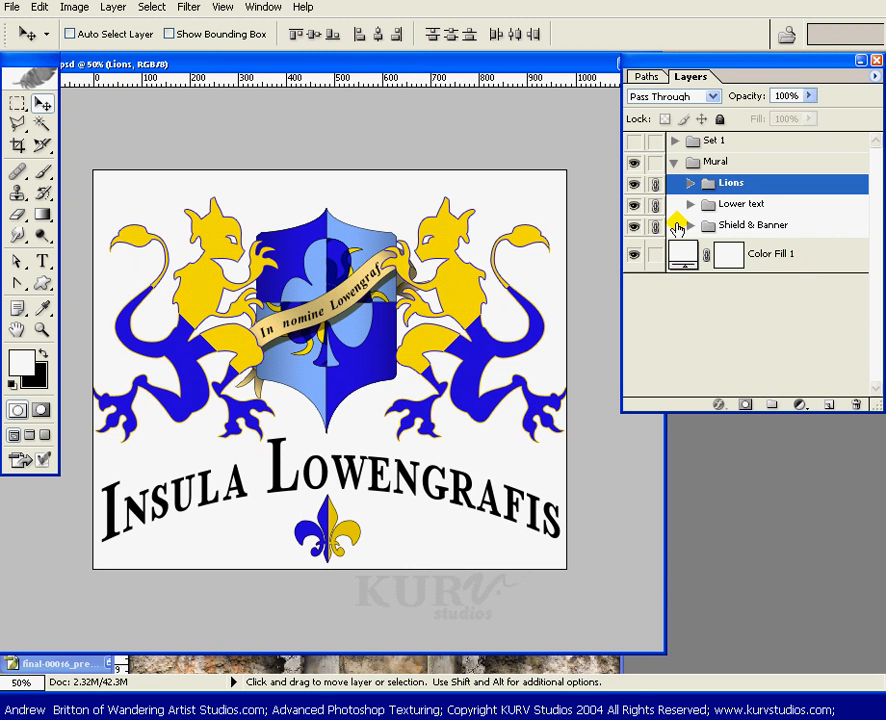
click(634, 256)
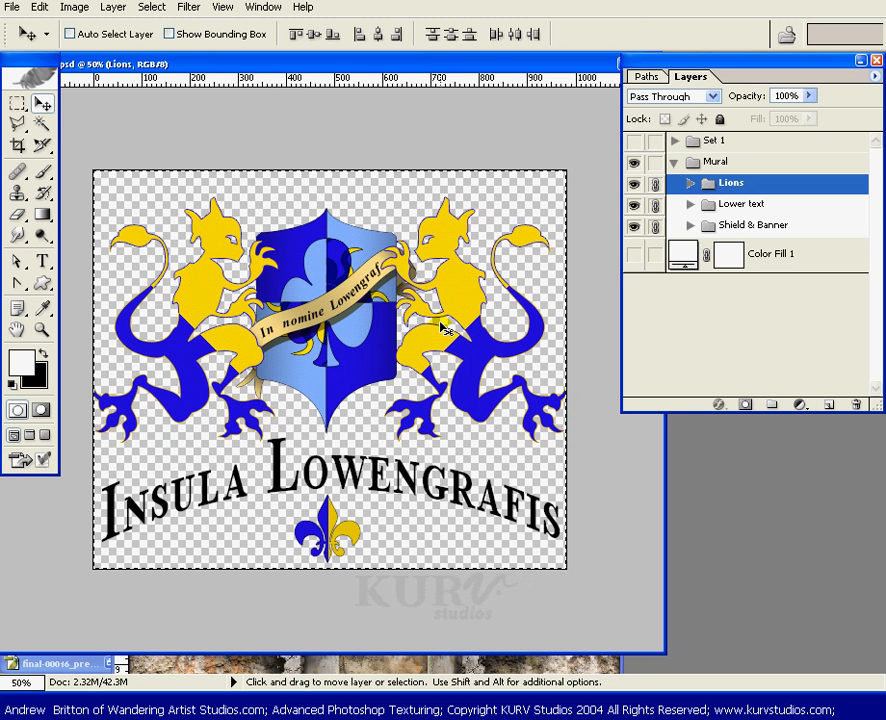
click(40, 8)
click(78, 128)
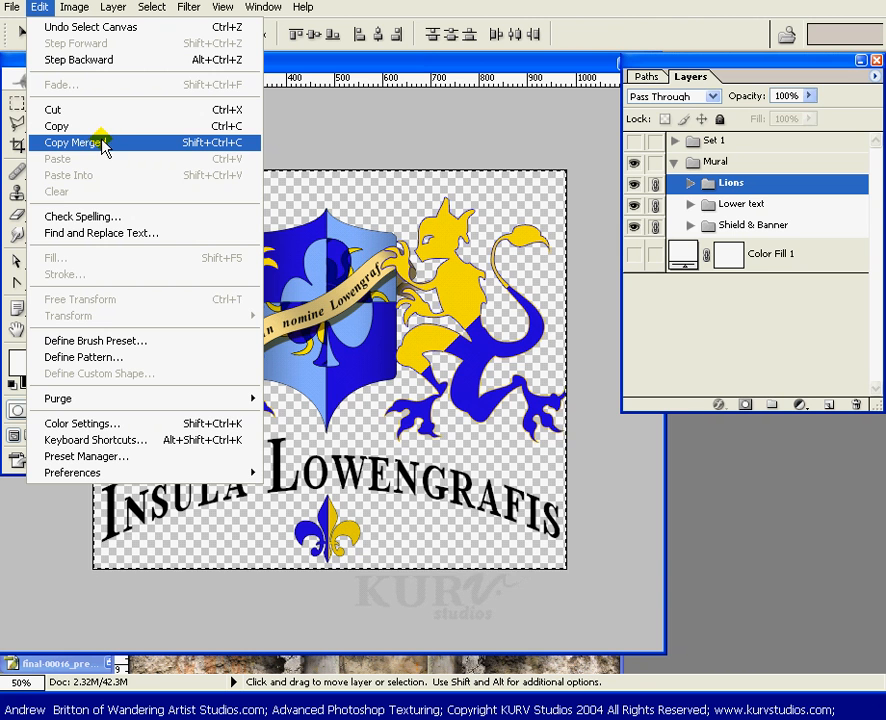
click(371, 62)
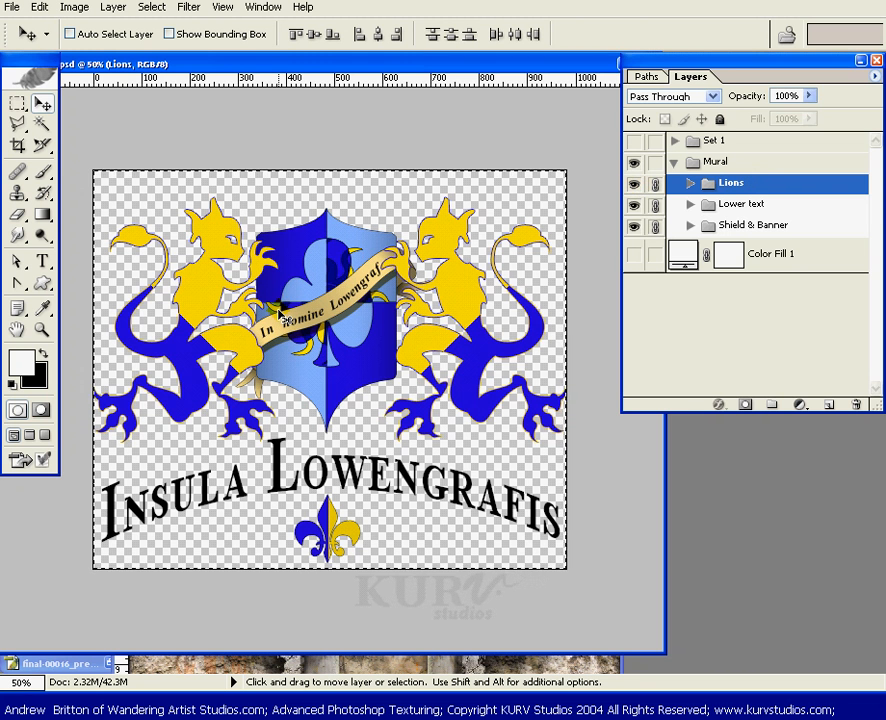
key(ctrl+shift+c)
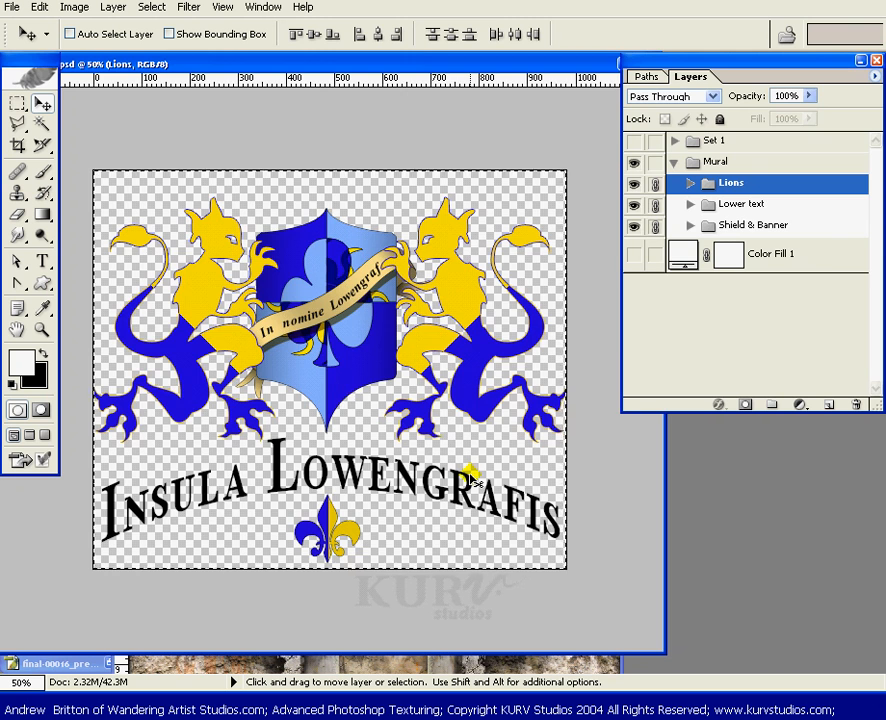
Paste the merged crest into final-00016.psd on a new layer directly above the Lighting / Darking group
click(560, 667)
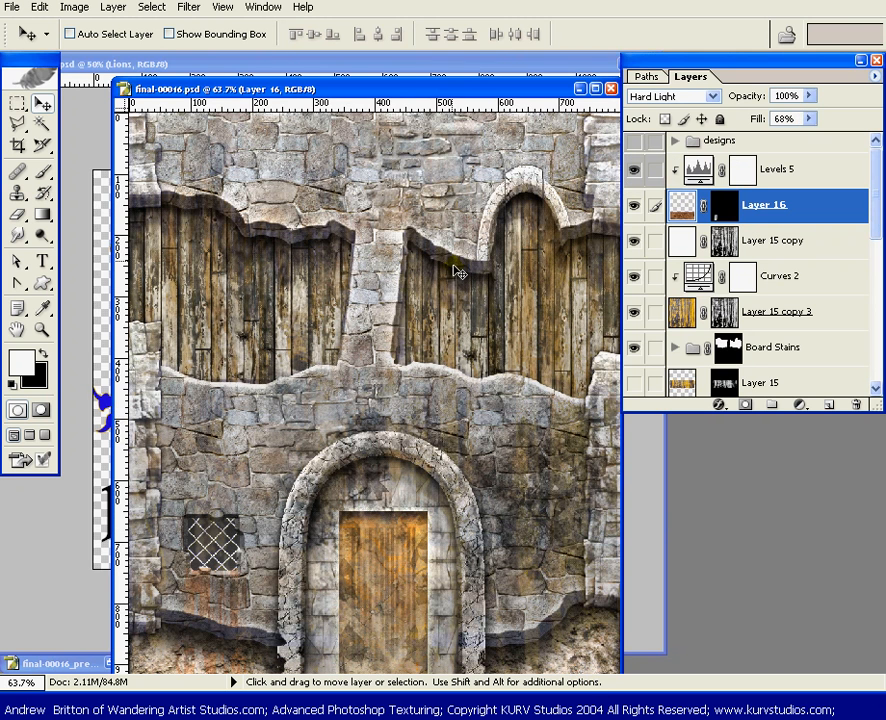
drag(456, 88, 424, 69)
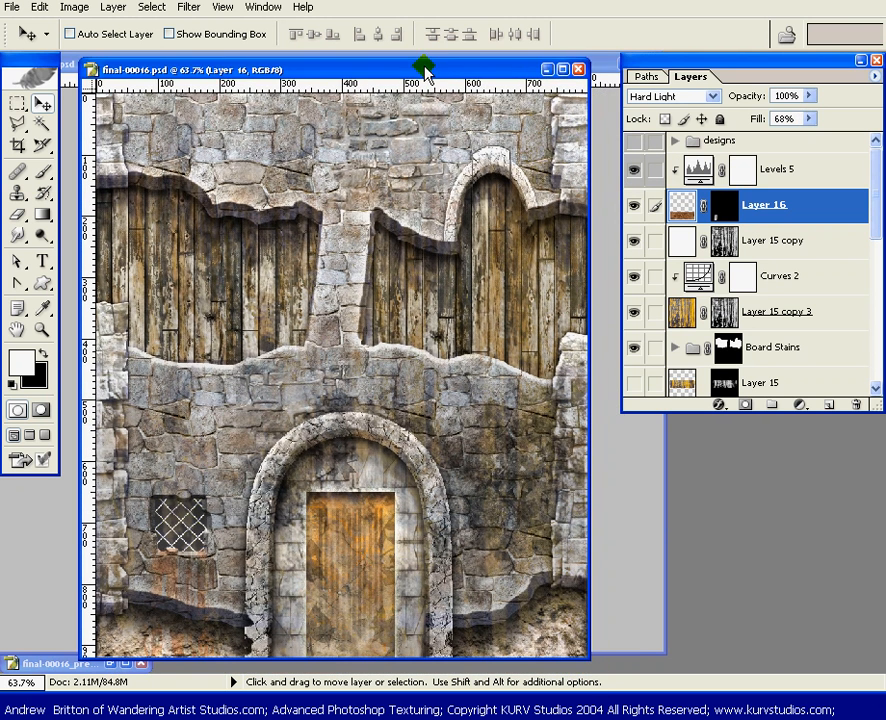
drag(874, 223, 880, 252)
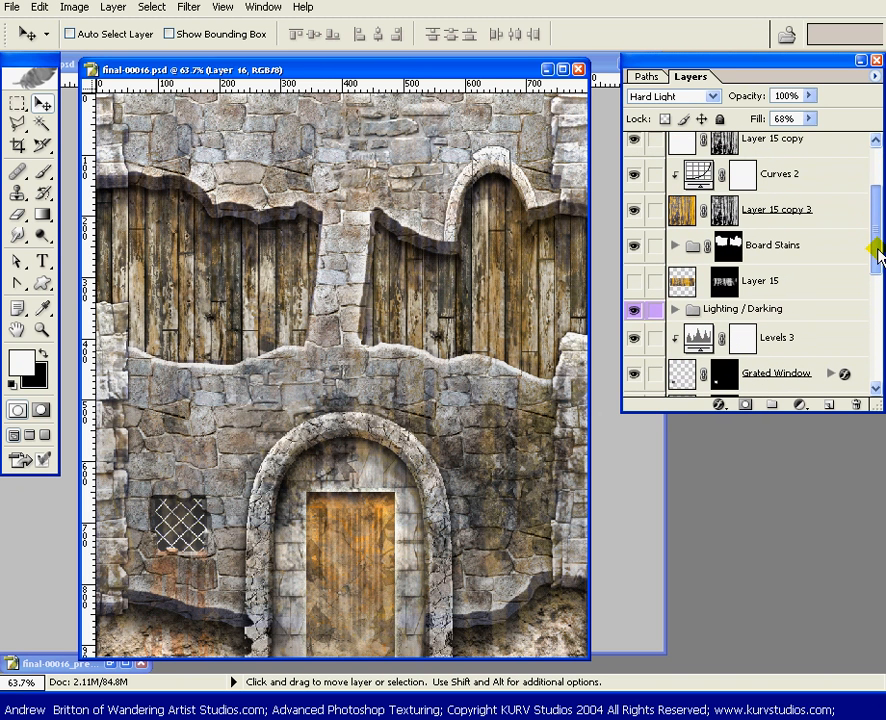
click(836, 309)
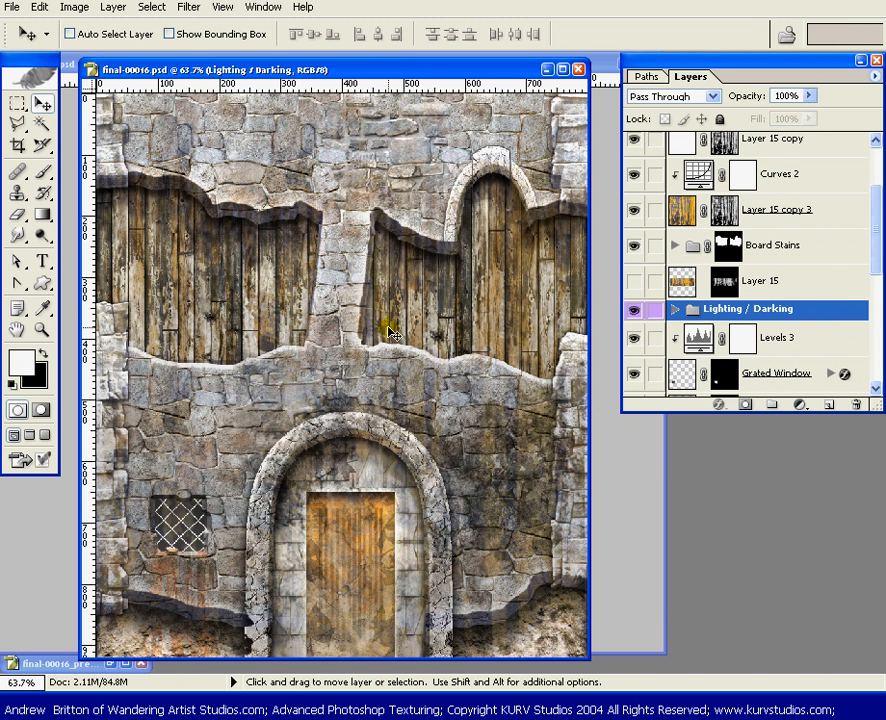
key(ctrl+shift+alt+n)
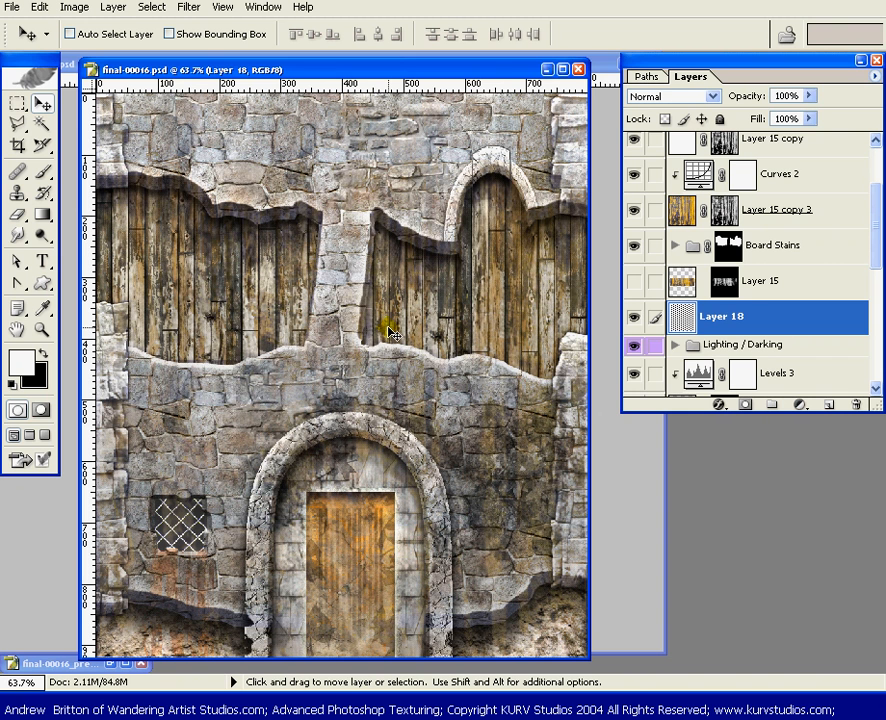
key(ctrl+v)
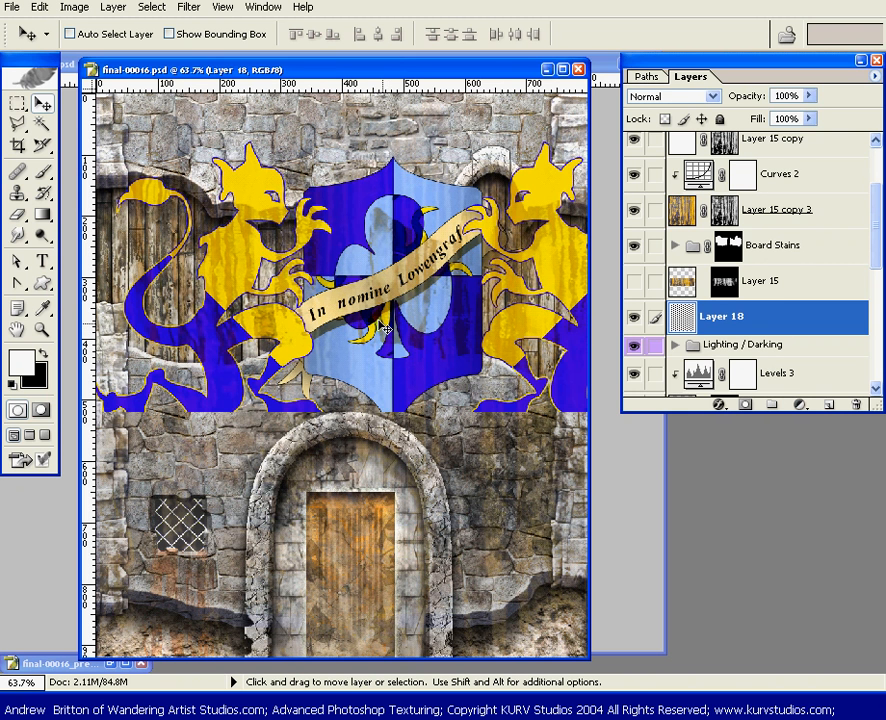
Free-transform the pasted crest to about 30.2% proportionally and move it high on the wall, centred near X 412 px, Y 143 px
drag(874, 248, 874, 270)
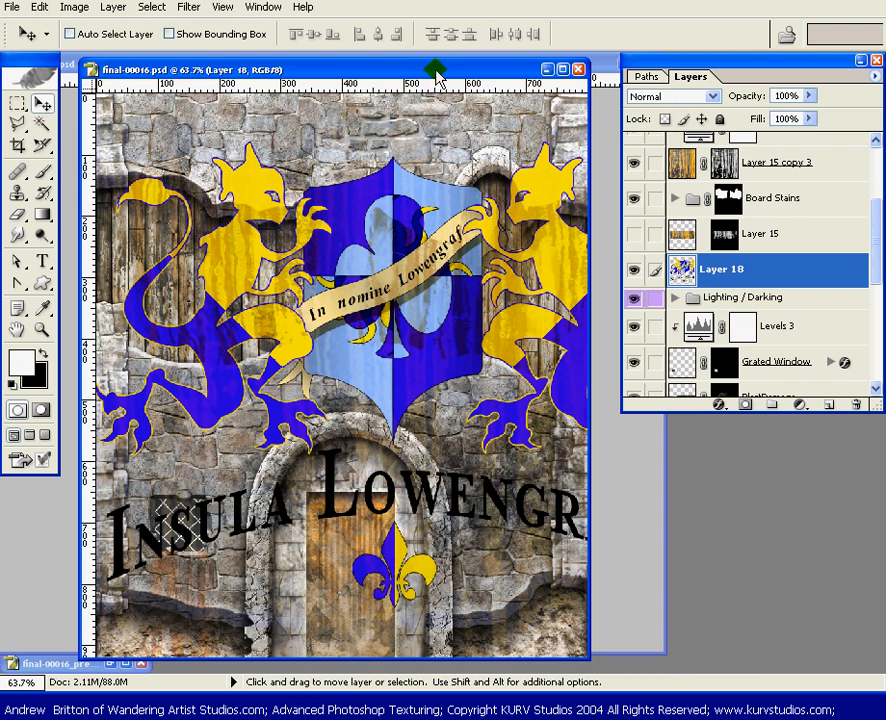
drag(588, 432, 609, 433)
key(ctrl+t)
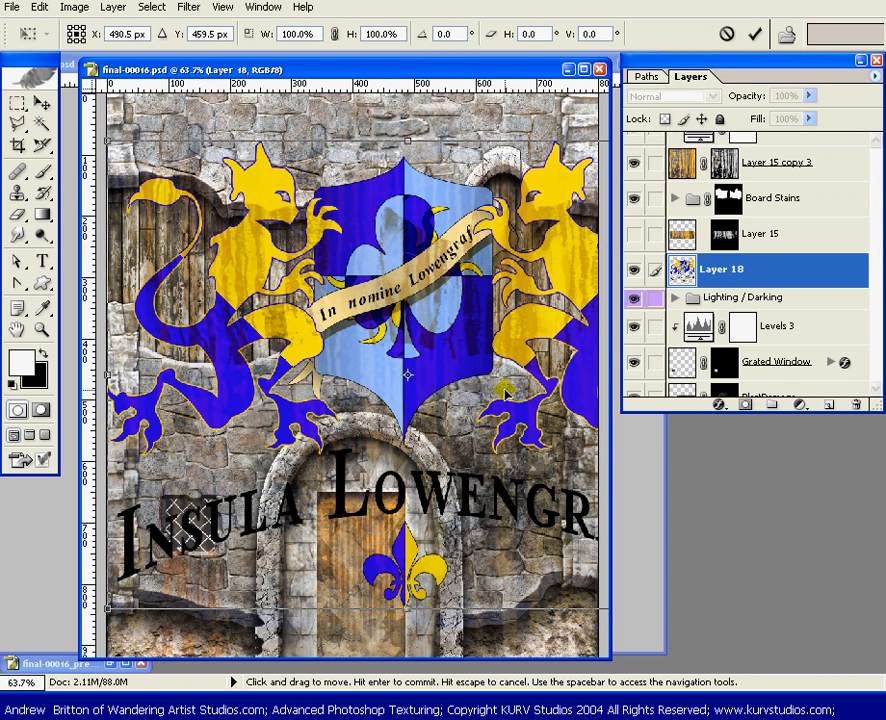
key(ctrl+0)
key(ctrl+minus)
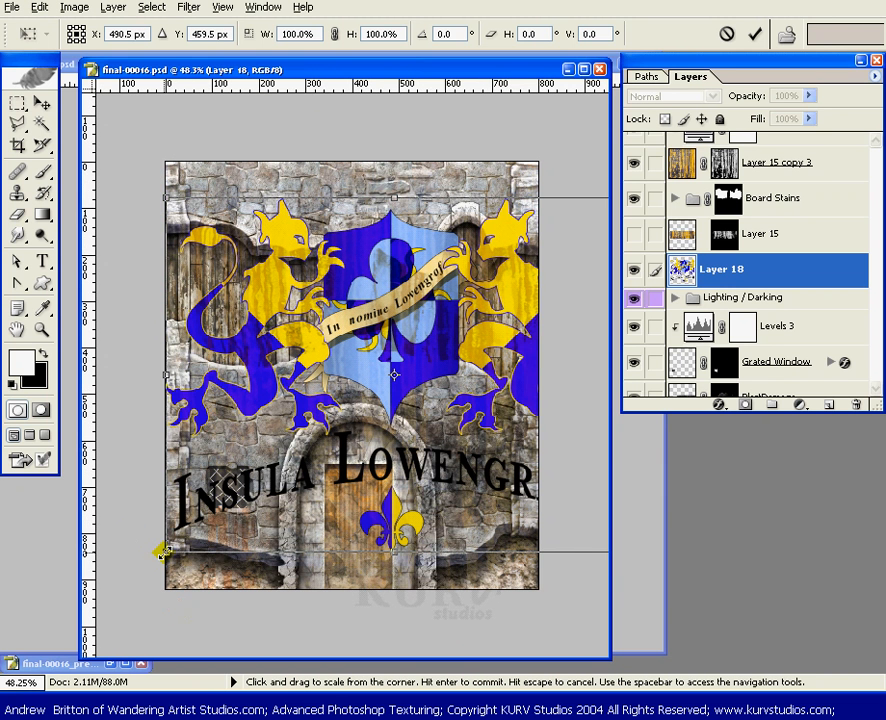
drag(163, 551, 318, 426)
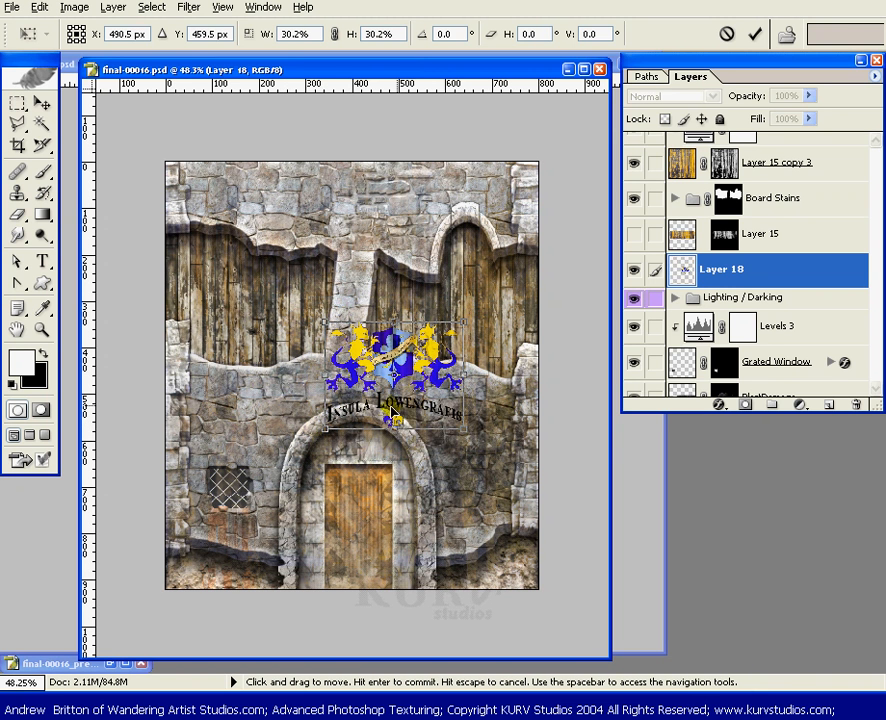
drag(427, 403, 392, 257)
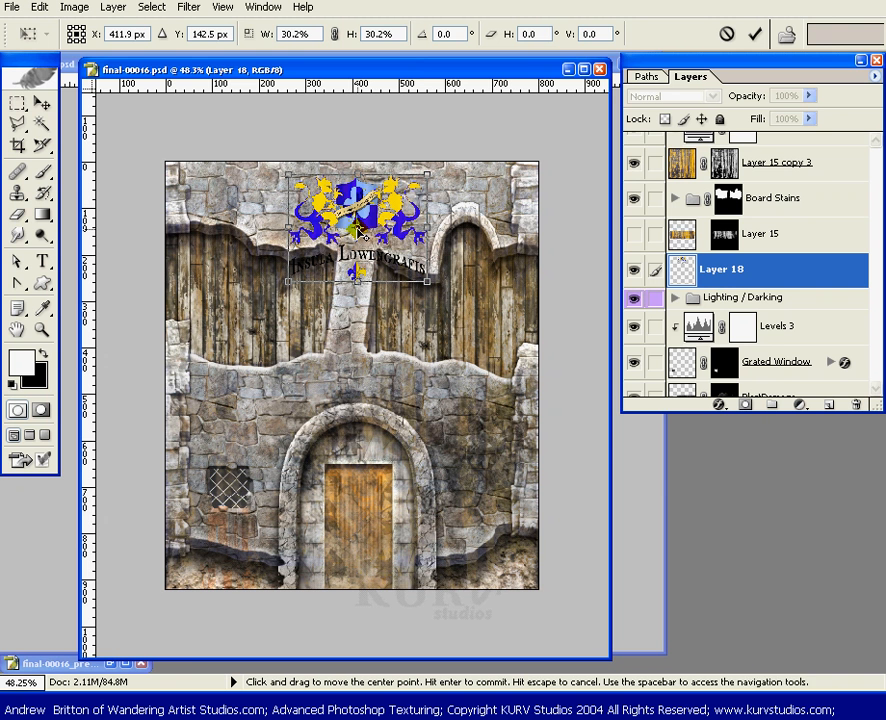
Nudge the crest up to Y 133.1 px, enlarge it to 32.4% proportionally and apply the transform
scroll(365, 262, up, 1)
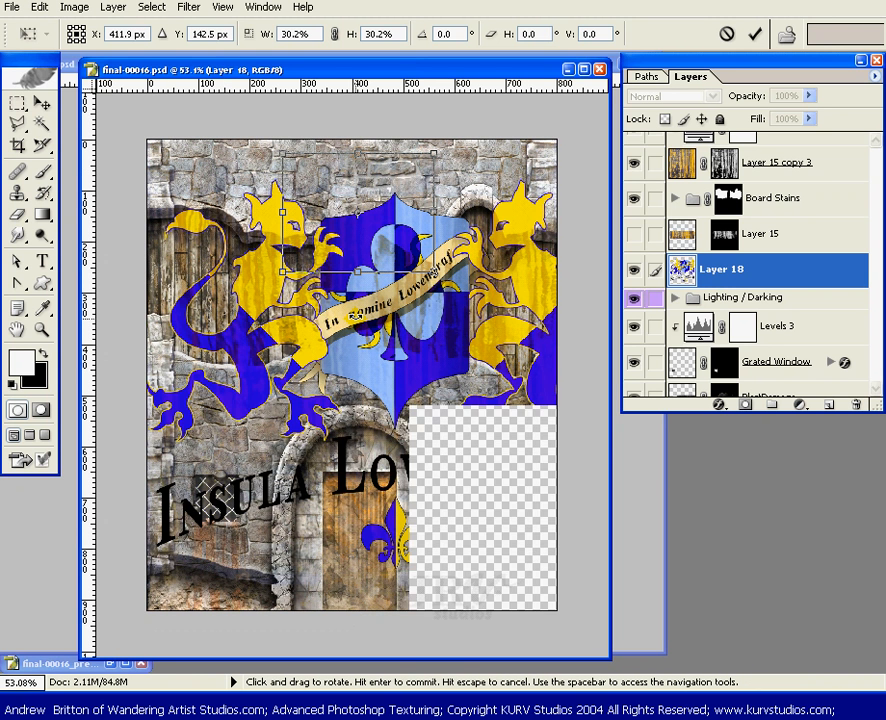
scroll(357, 365, up, 1)
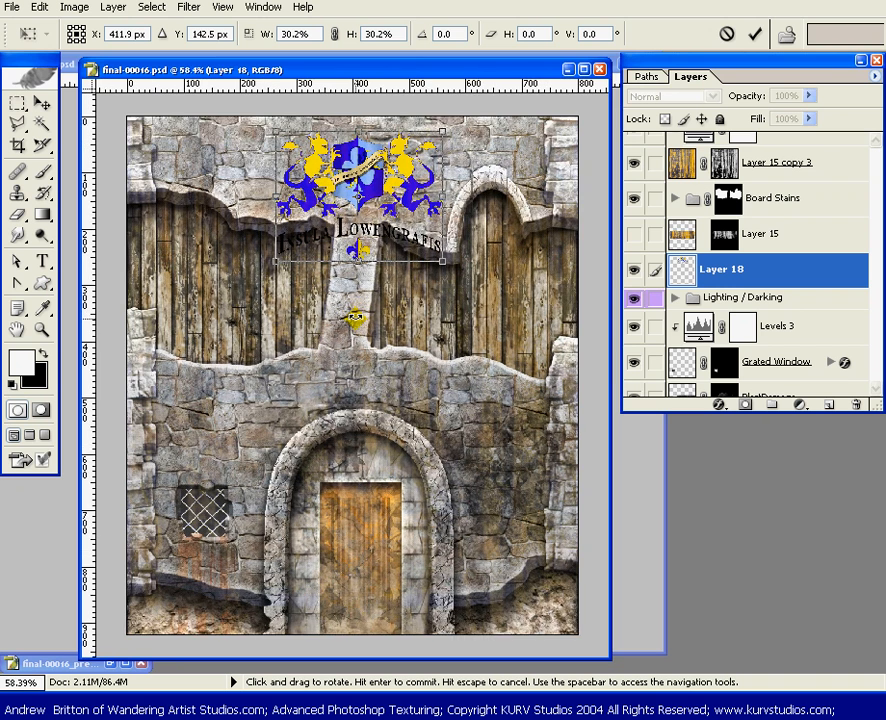
scroll(357, 365, up, 1)
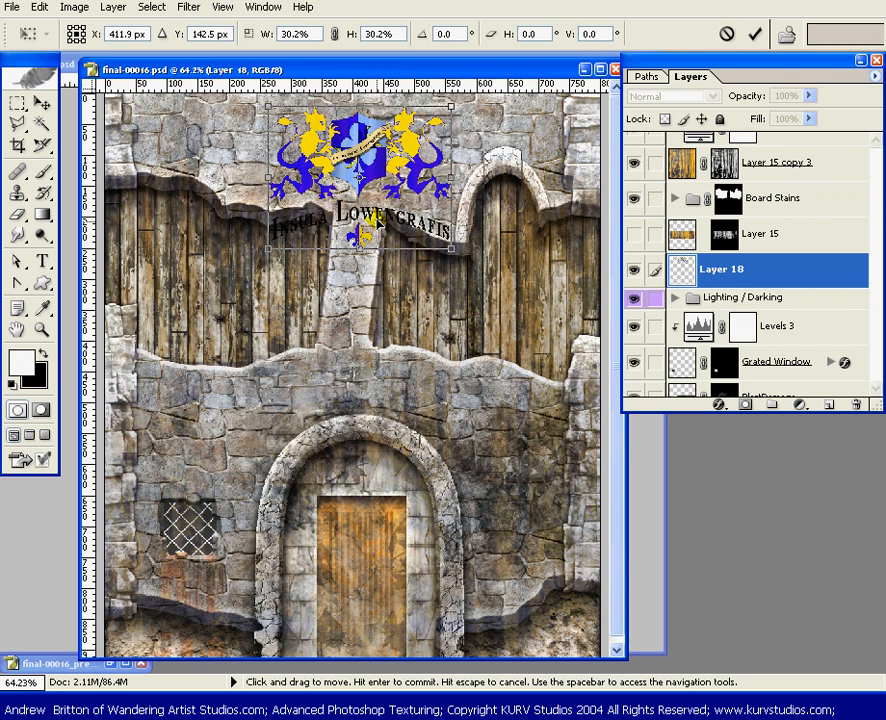
key(Up)
key(Up)
key(Up)
key(Up)
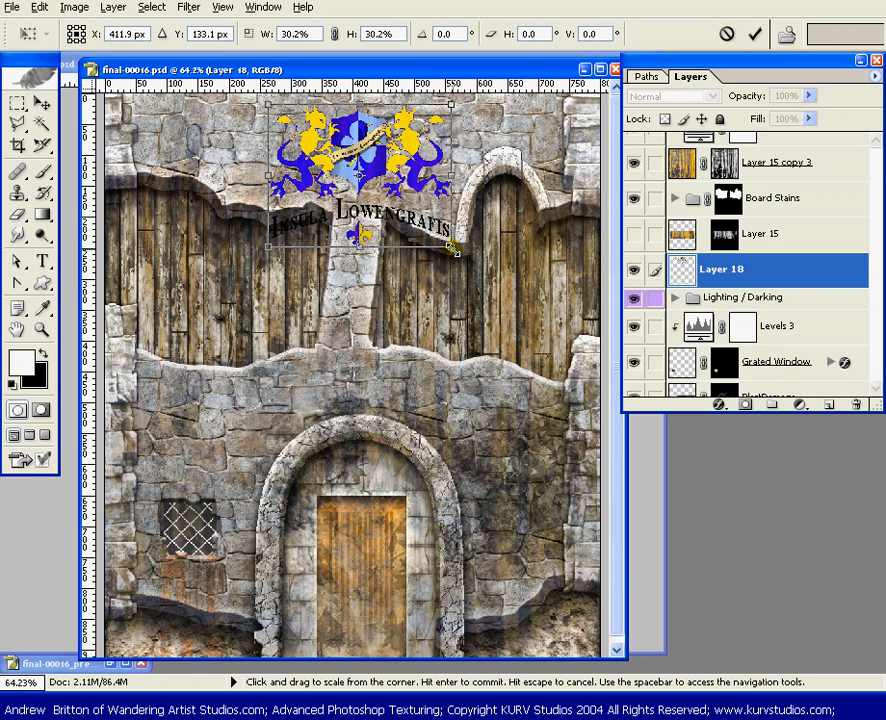
drag(455, 253, 459, 256)
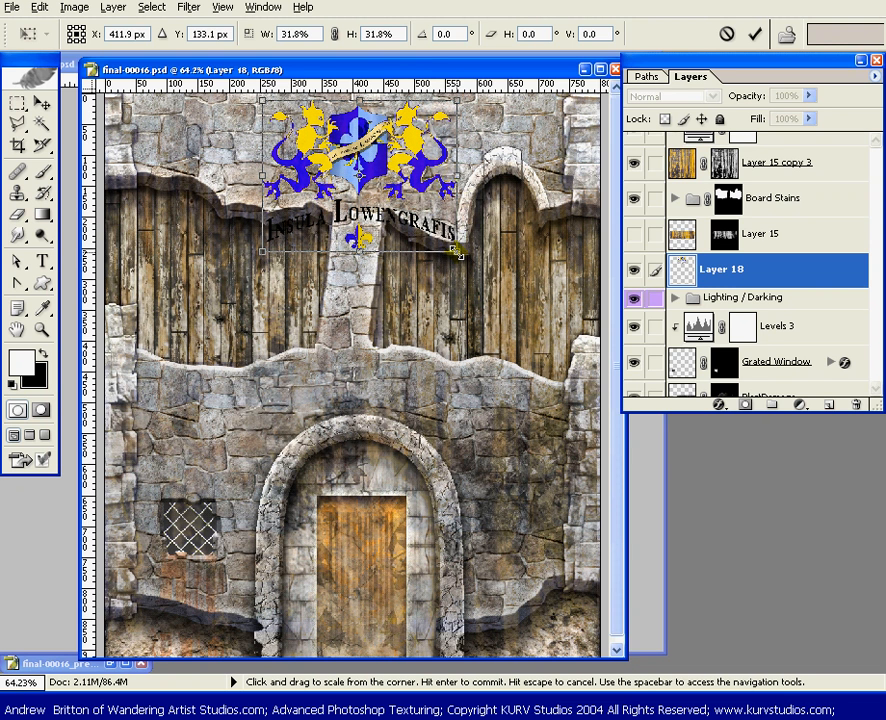
drag(456, 252, 459, 249)
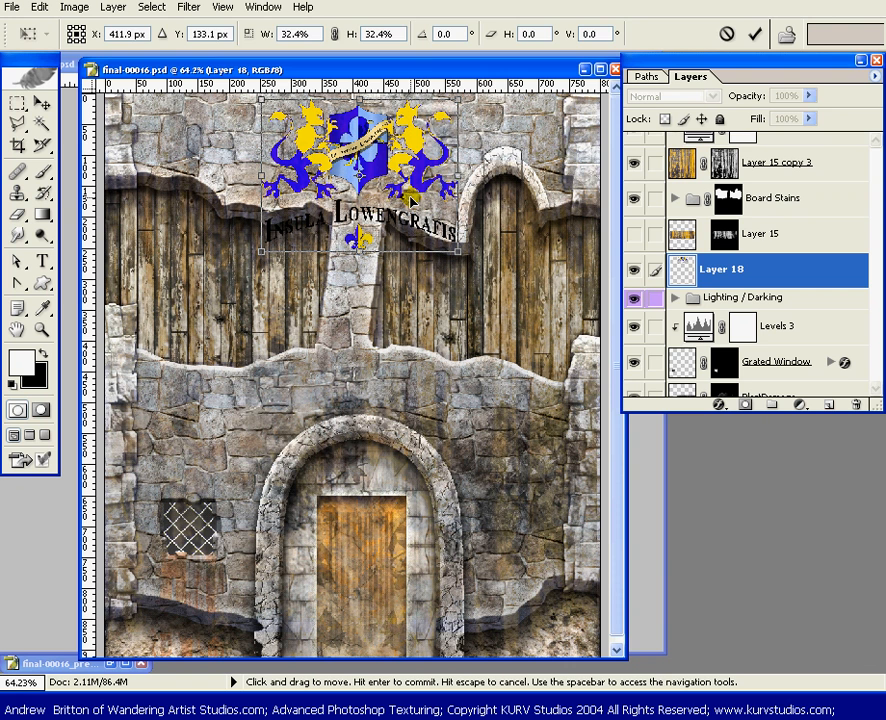
key(Return)
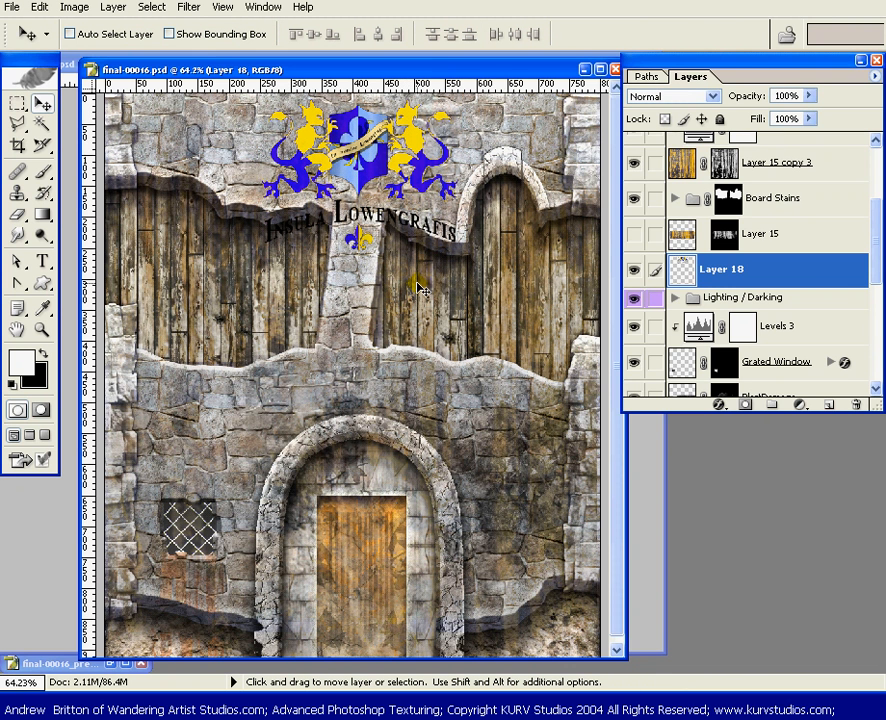
Load the crest's outline from Layer 18 as a selection and add a layer mask from it
ctrl+click(797, 272)
click(746, 404)
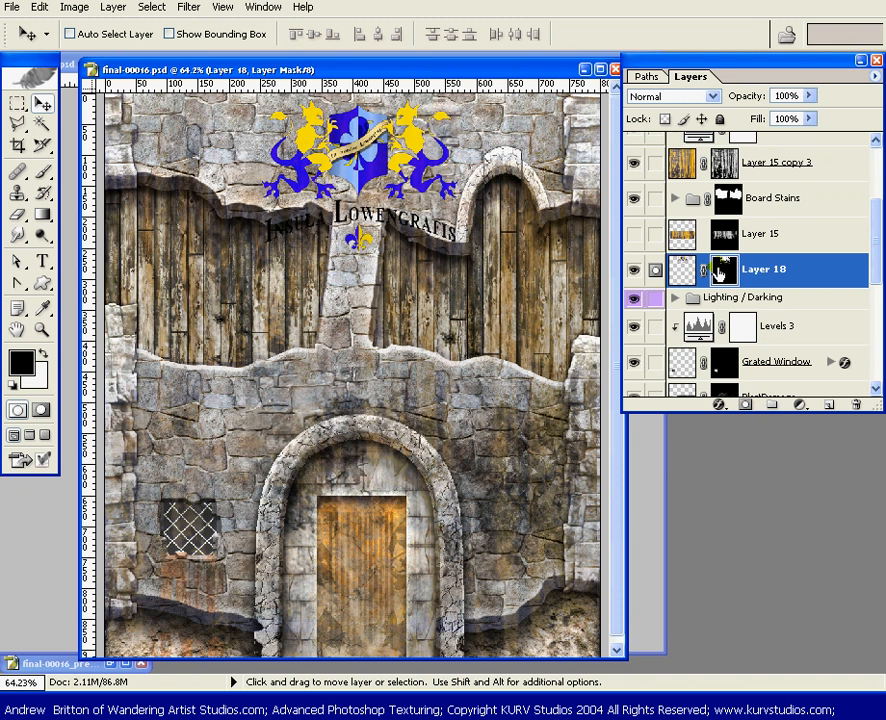
drag(724, 276, 846, 404)
Paint black on Layer 18's mask with the 19 px brush to hide the word "Insula" over the broken stone edge and boards
key(b)
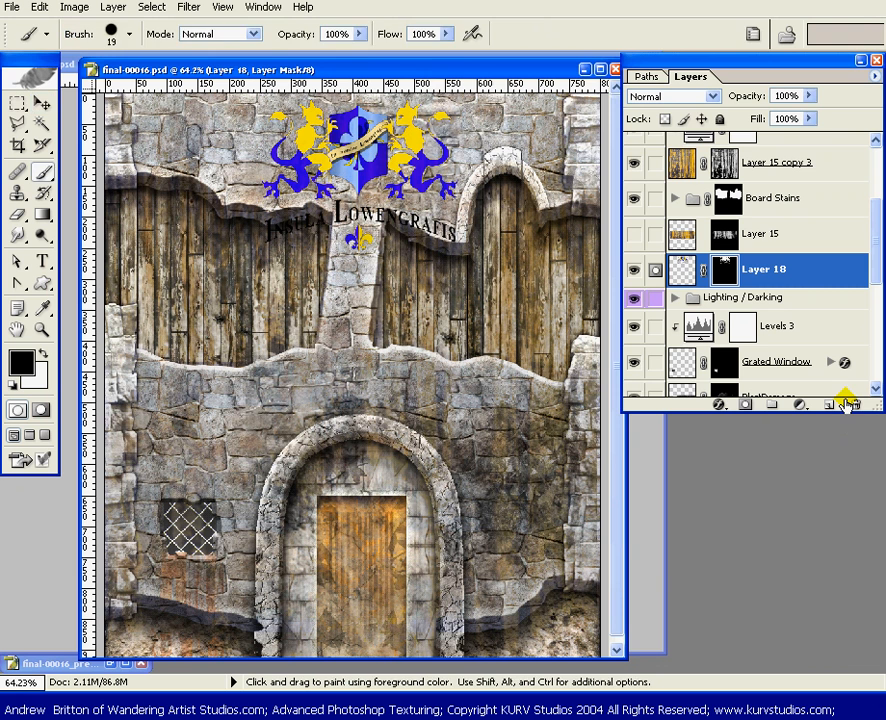
key(z)
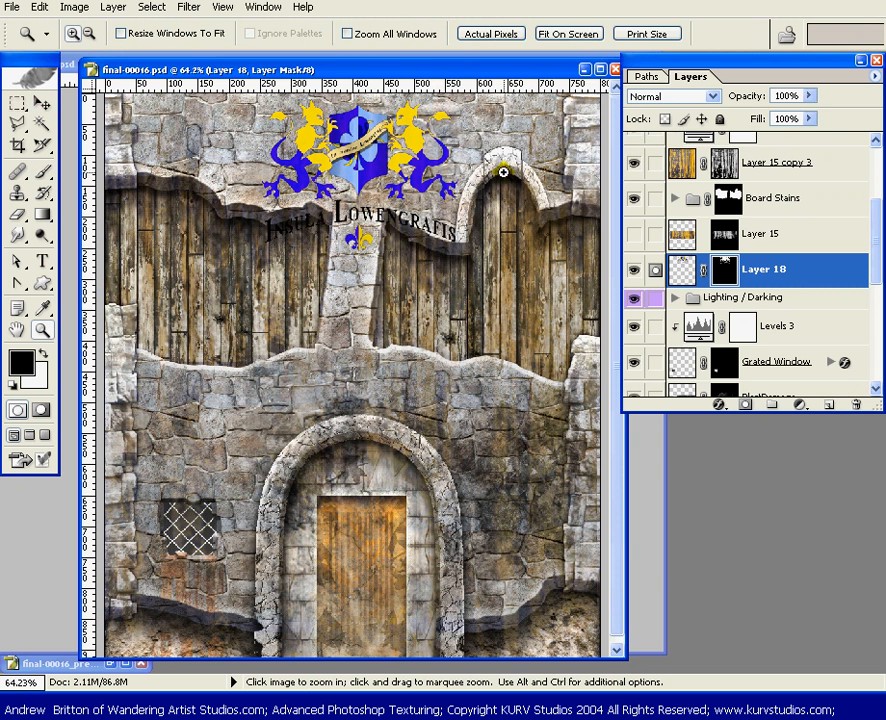
click(513, 136)
drag(513, 136, 230, 330)
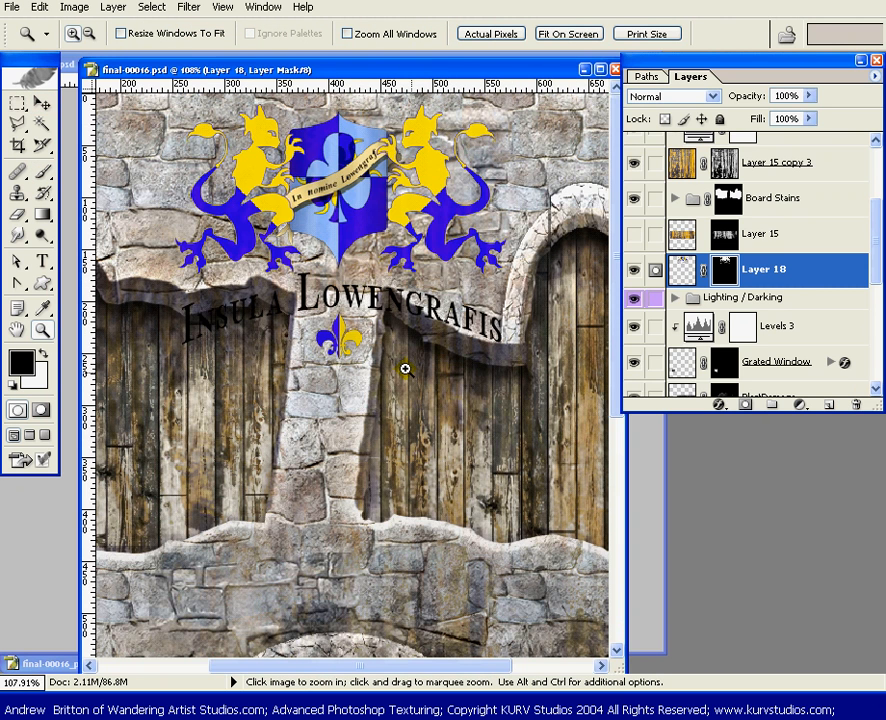
drag(524, 320, 132, 411)
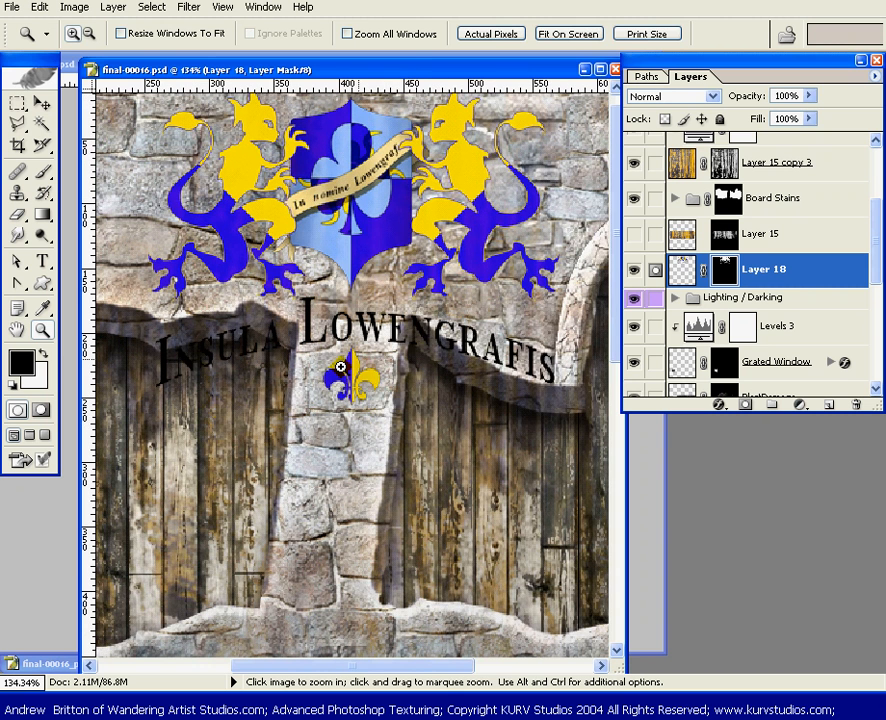
key(b)
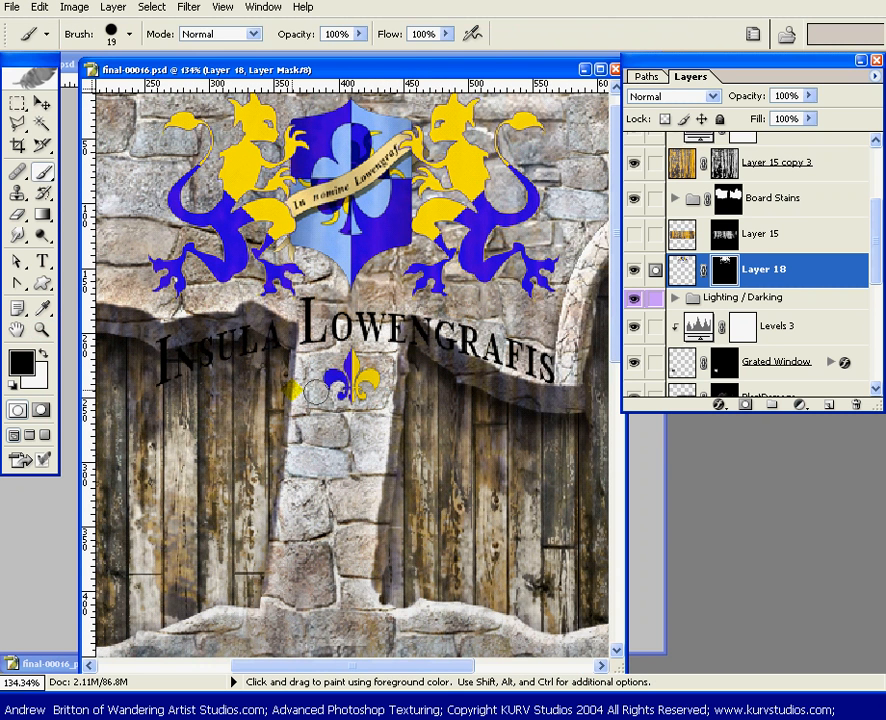
mouse_move(314, 391)
mouse_down()
mouse_move(155, 348)
mouse_move(174, 361)
mouse_move(153, 374)
mouse_move(216, 336)
mouse_move(245, 347)
mouse_up()
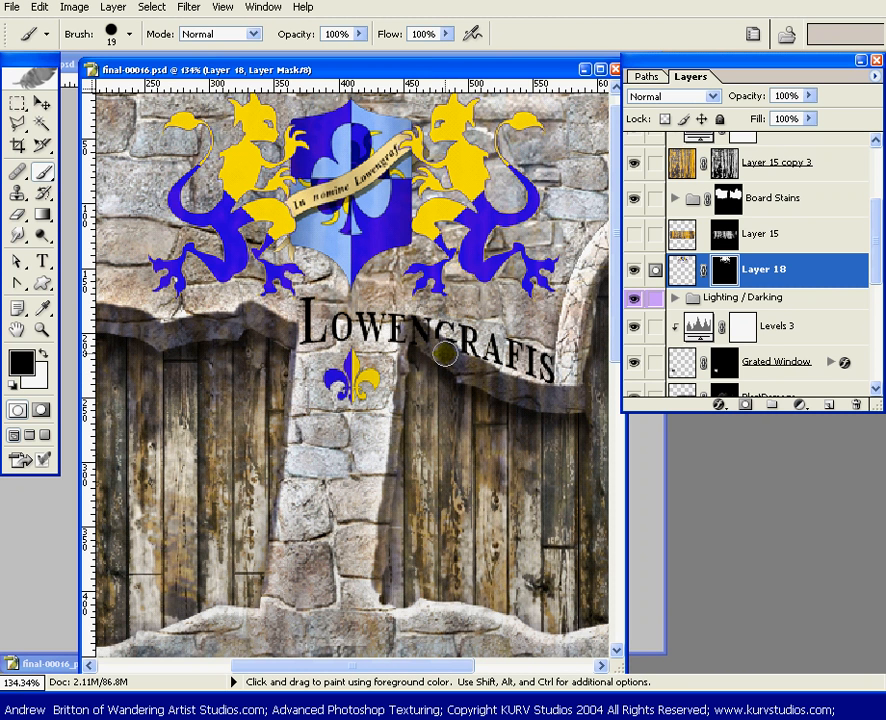
Mask out the part of the N in "Lowengrafis" that overlaps the dark stone edge, using the 19 px black brush
key(z)
click(401, 378)
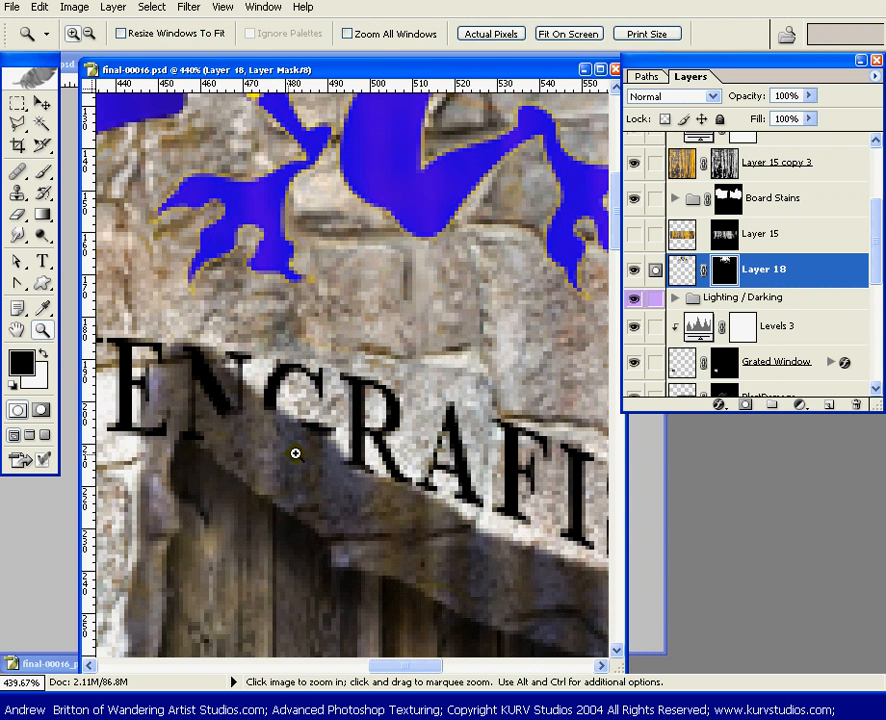
key(b)
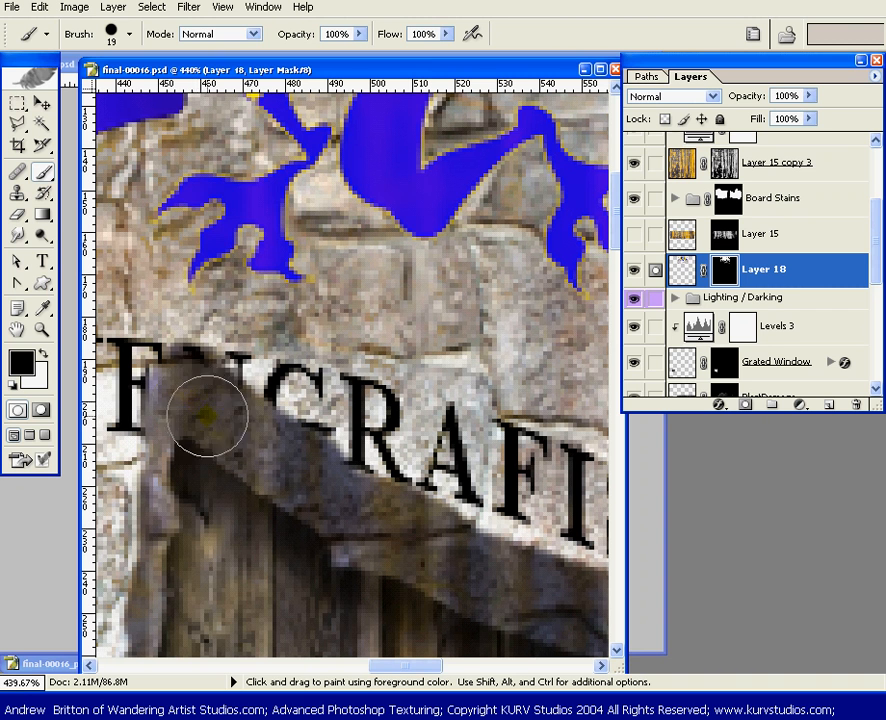
drag(189, 393, 226, 441)
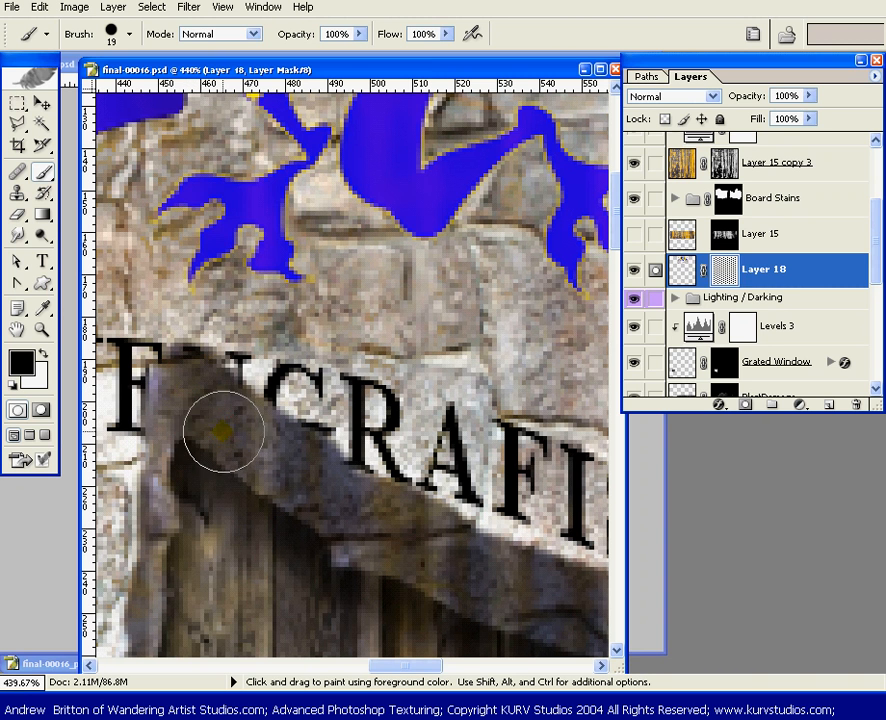
key(ctrl)
key(ctrl+minus)
key(ctrl+minus)
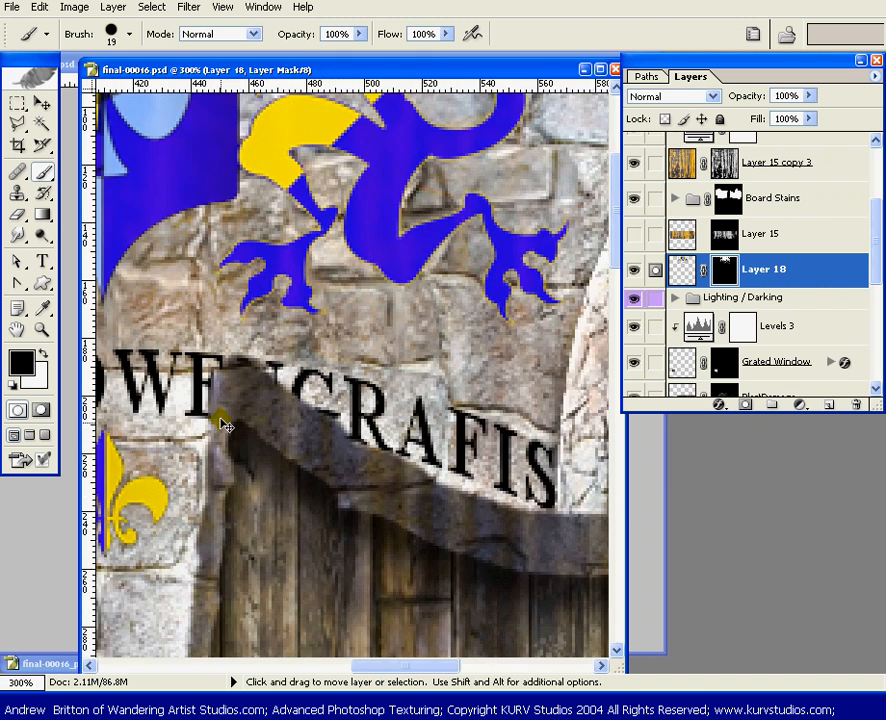
key(ctrl+minus)
key(ctrl+minus)
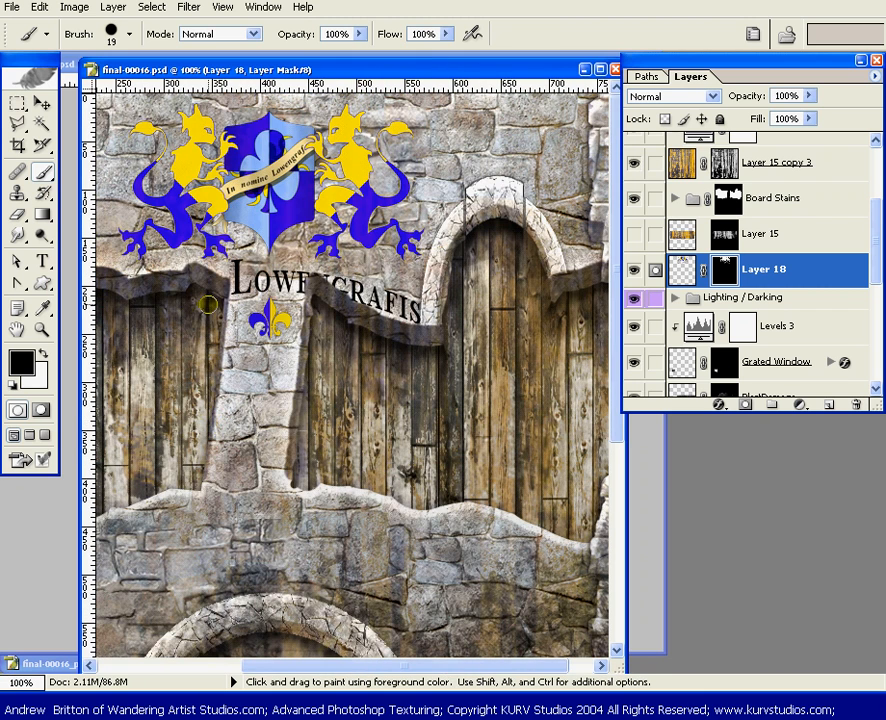
key(ctrl+minus)
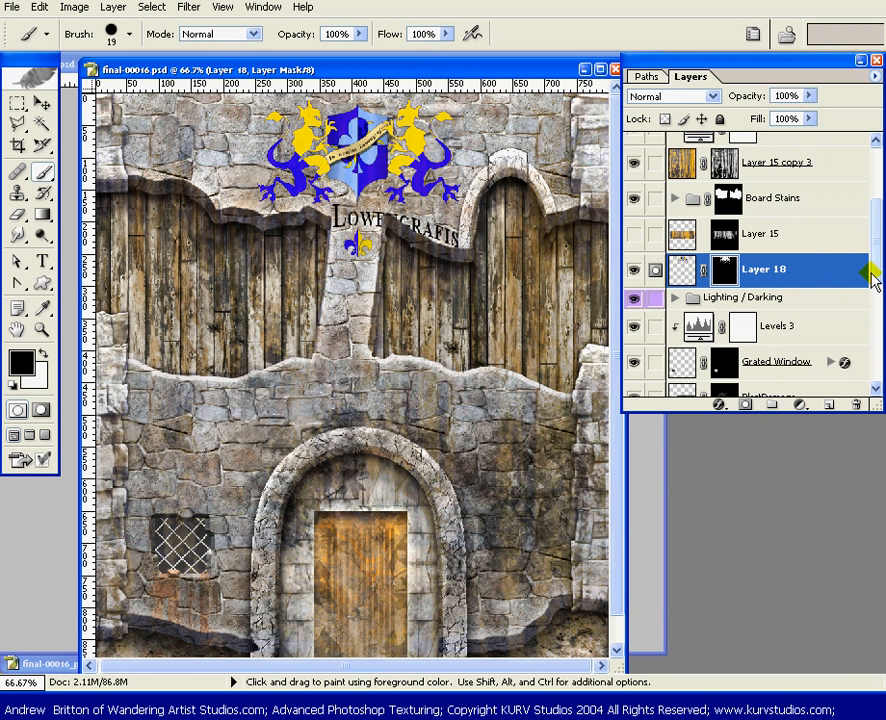
Widen the final-00016.psd window, move the toolbox aside and examine the masked crest at 200%
key(z)
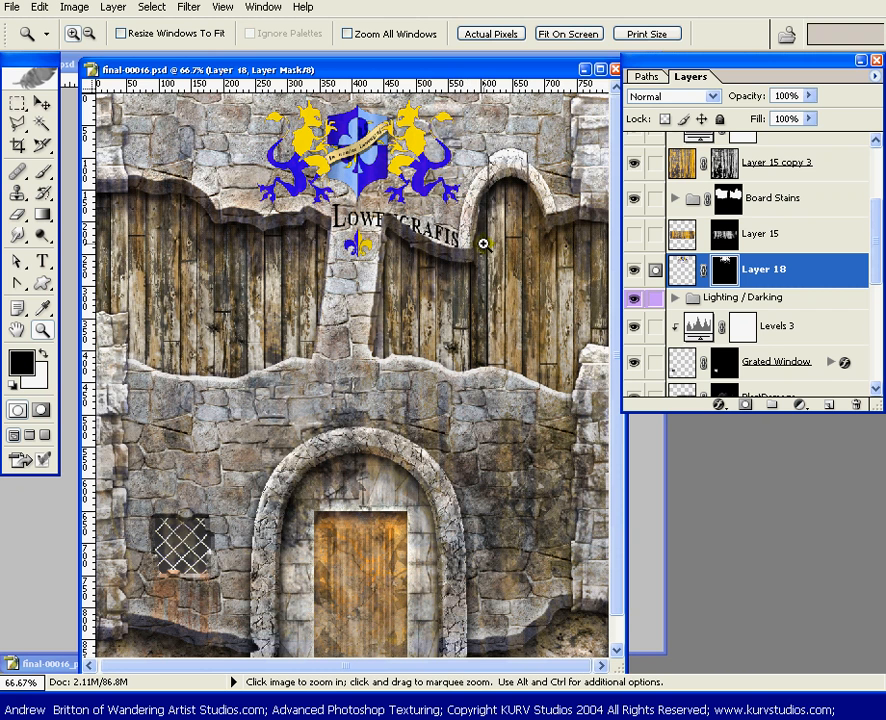
drag(414, 262, 274, 113)
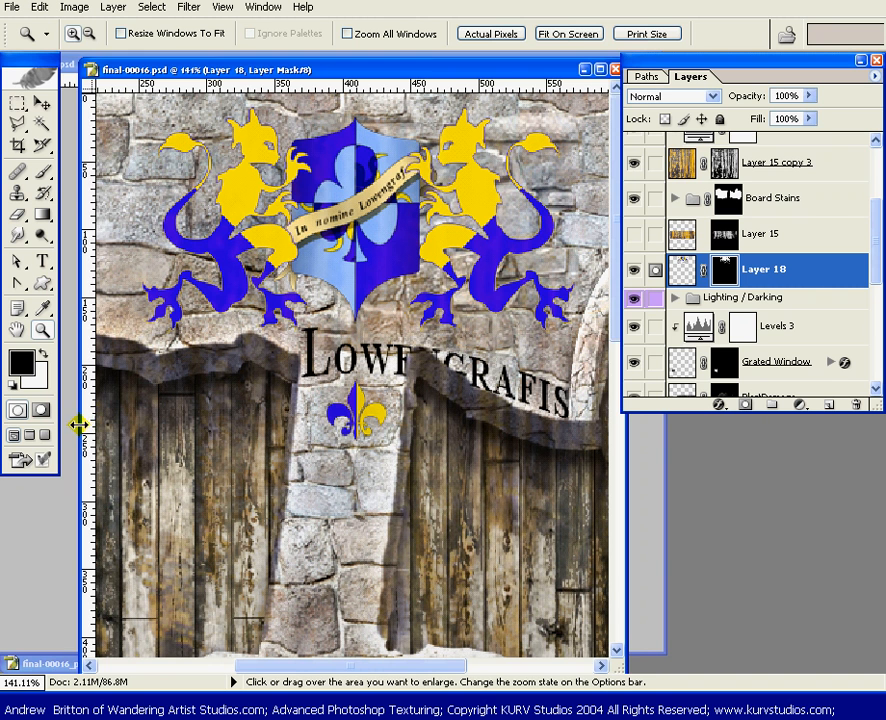
drag(81, 421, 10, 400)
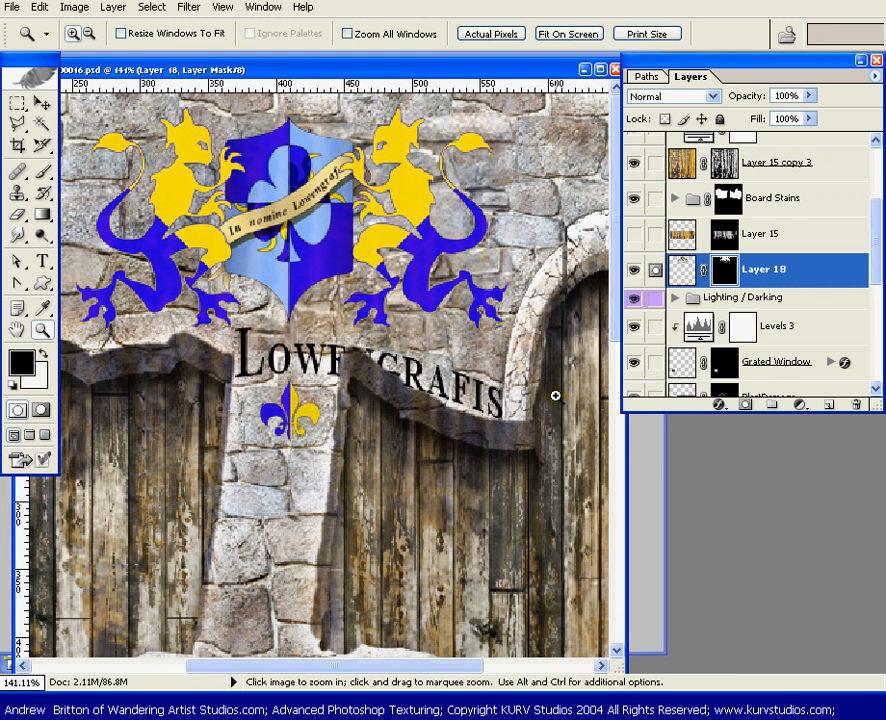
drag(625, 437, 747, 443)
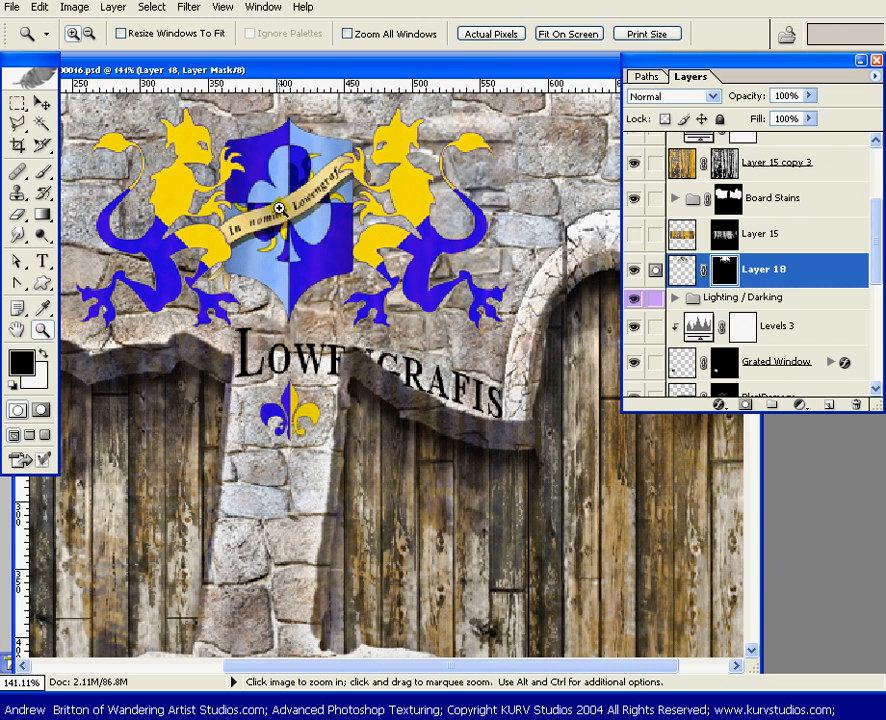
click(305, 237)
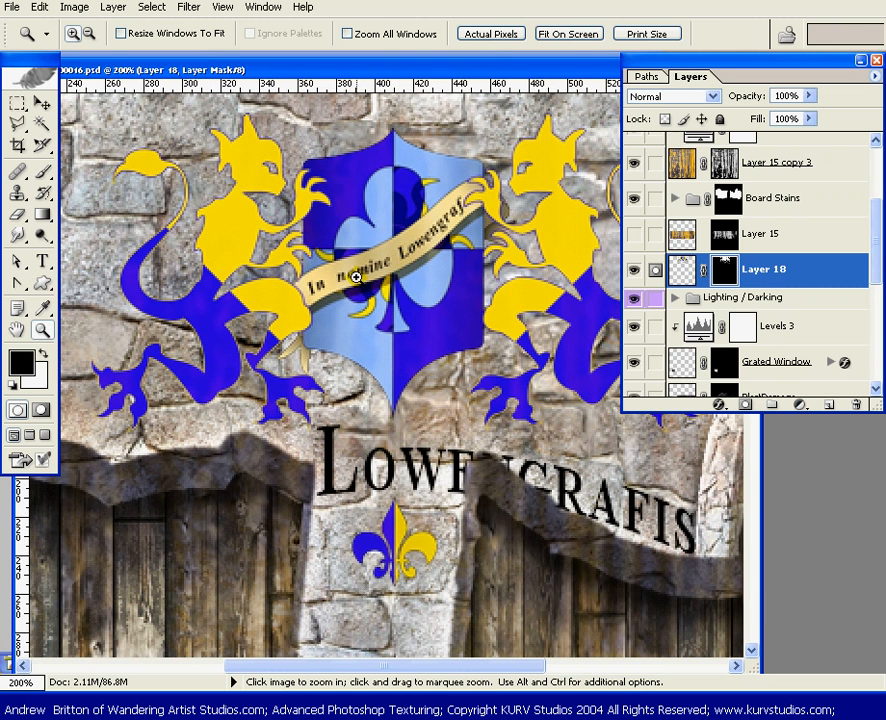
key(space)
drag(405, 297, 380, 316)
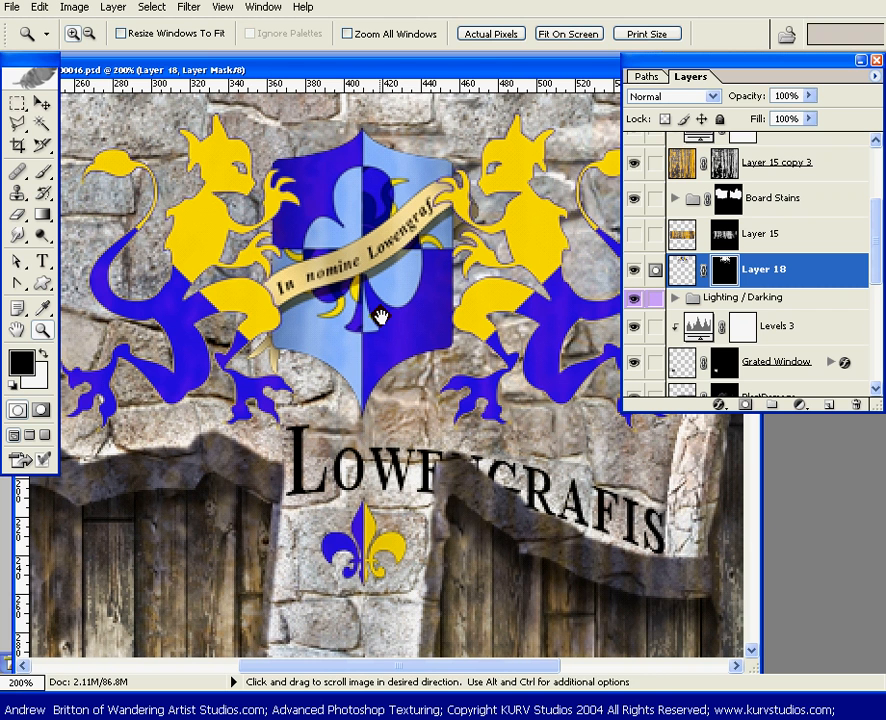
click(38, 60)
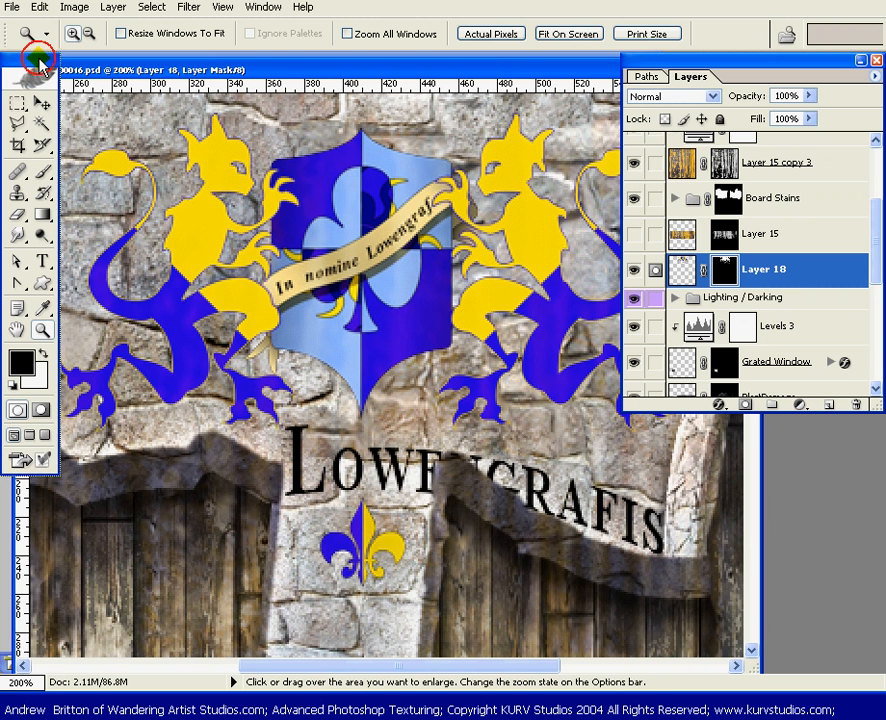
drag(38, 60, 0, 60)
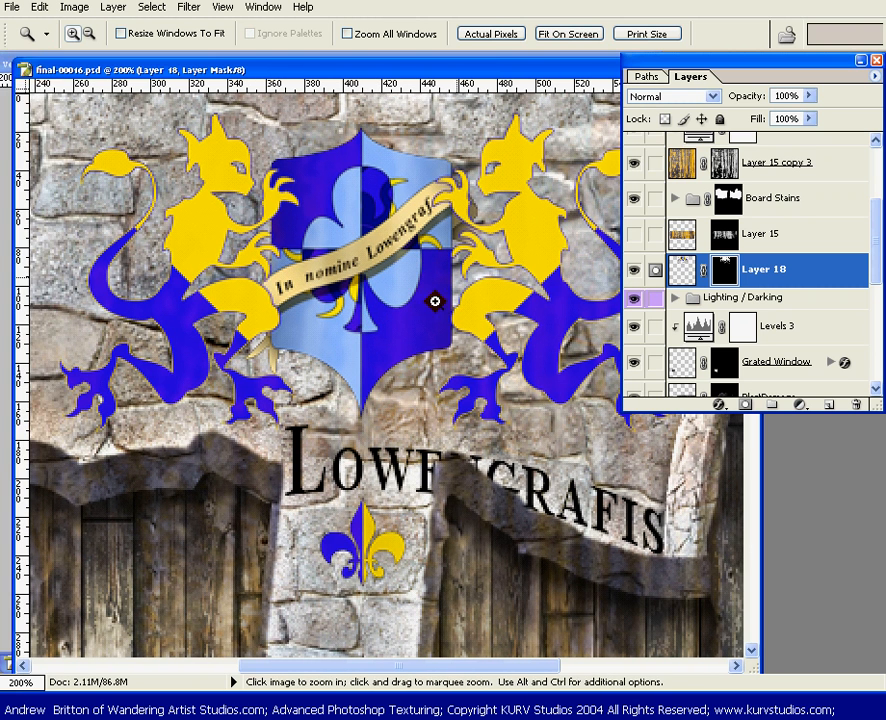
key(space)
drag(478, 270, 435, 262)
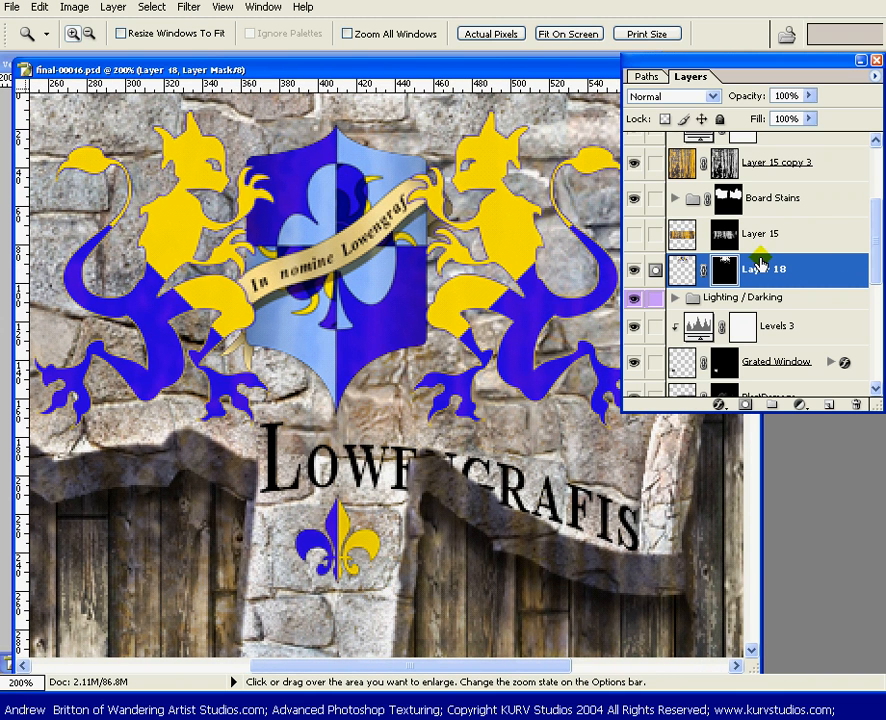
Open Layer 18's blending options and limit the Blend If underlying-layer range to 98–171 in Gray, keeping the crest in view
click(841, 266)
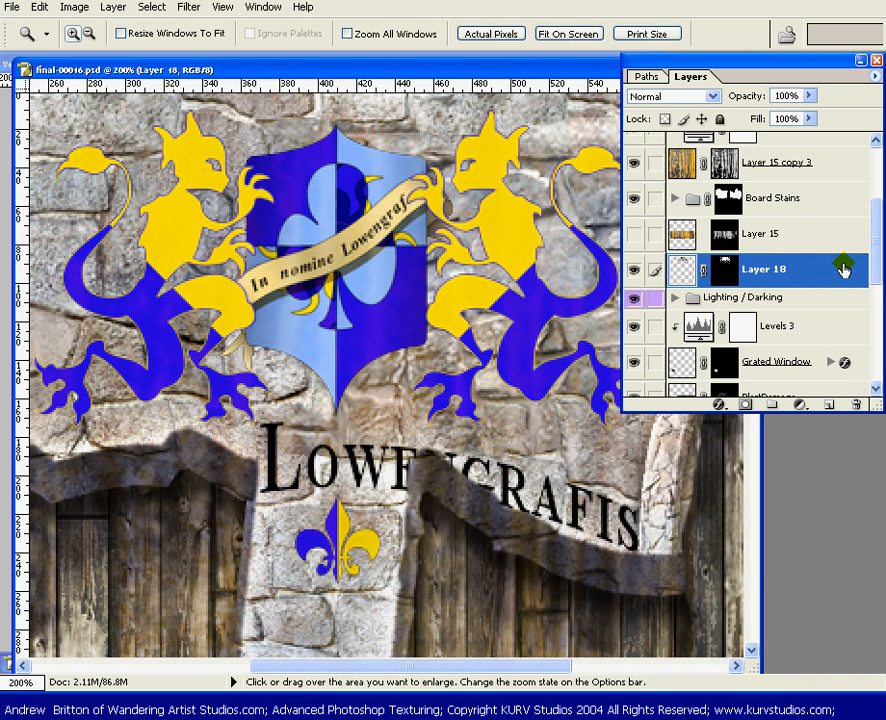
double_click(841, 266)
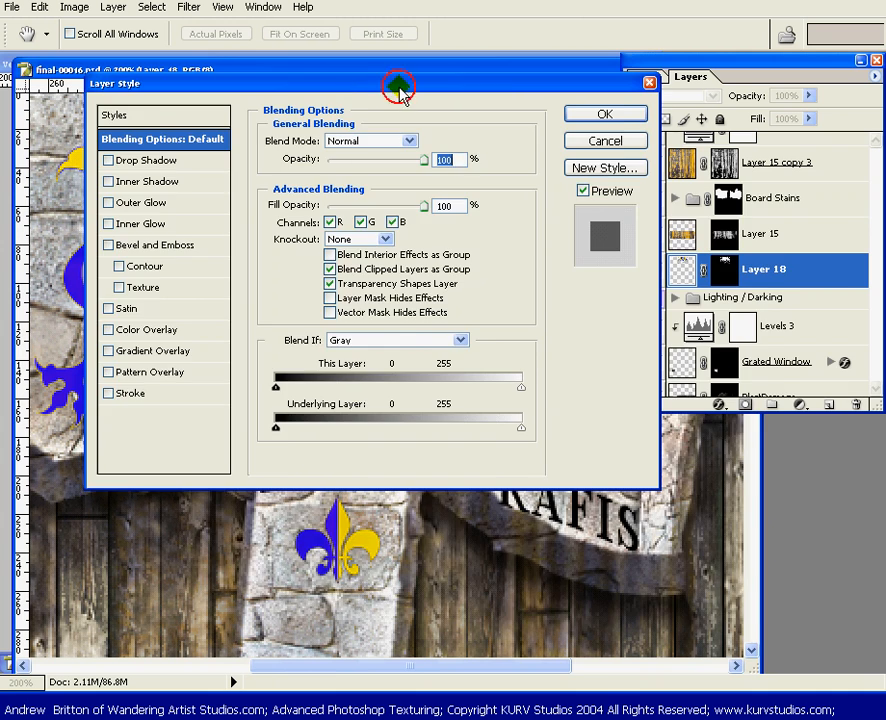
drag(398, 88, 637, 291)
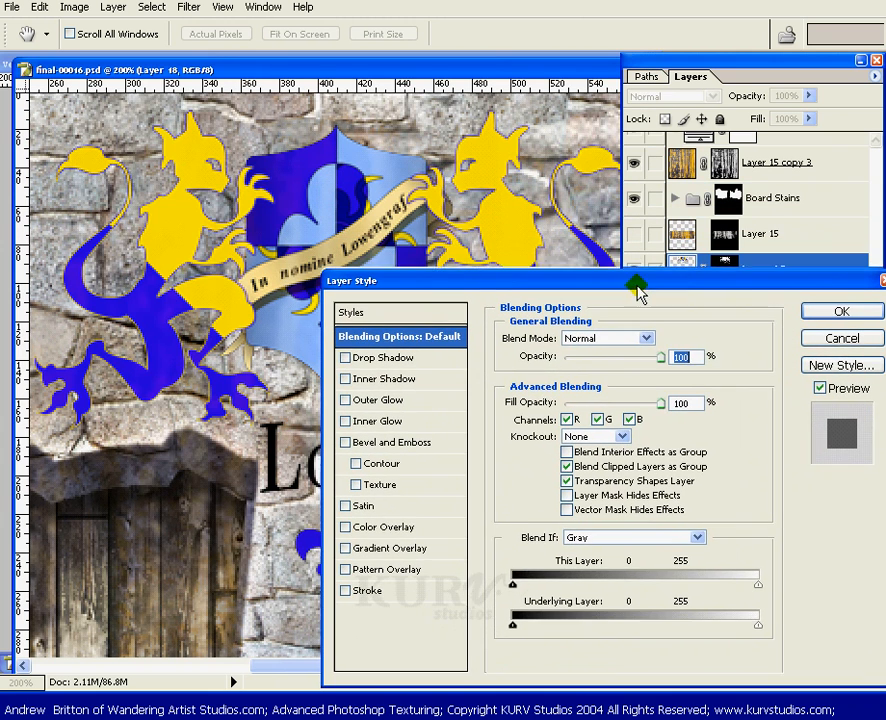
drag(451, 283, 398, 710)
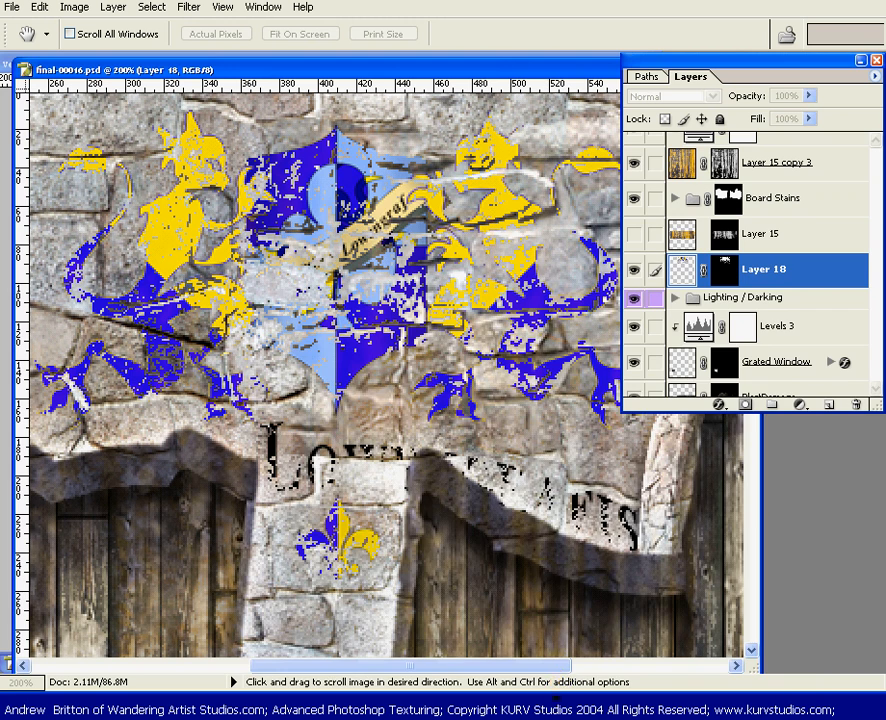
drag(552, 708, 627, 231)
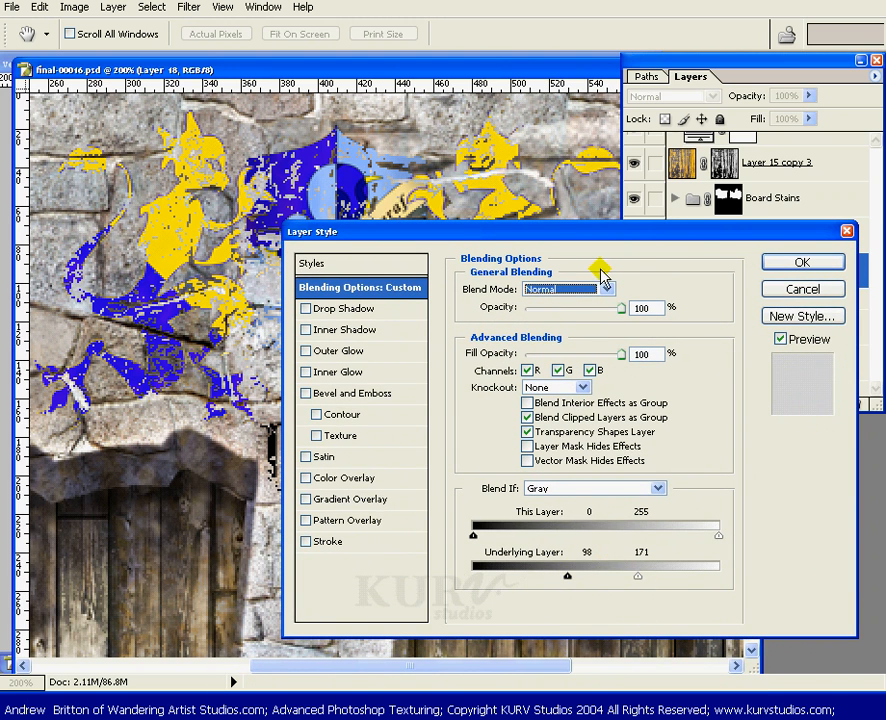
drag(573, 228, 525, 698)
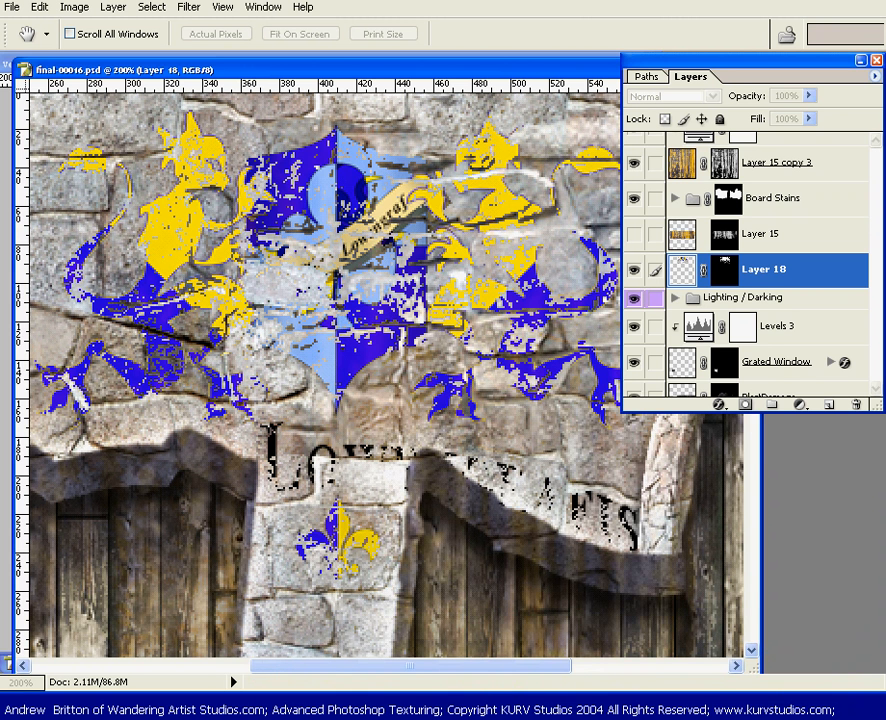
Try the Overlay, Soft Light and Normal blend modes on Layer 18 to compare how the crest sits on the stone
key(shift+alt+o)
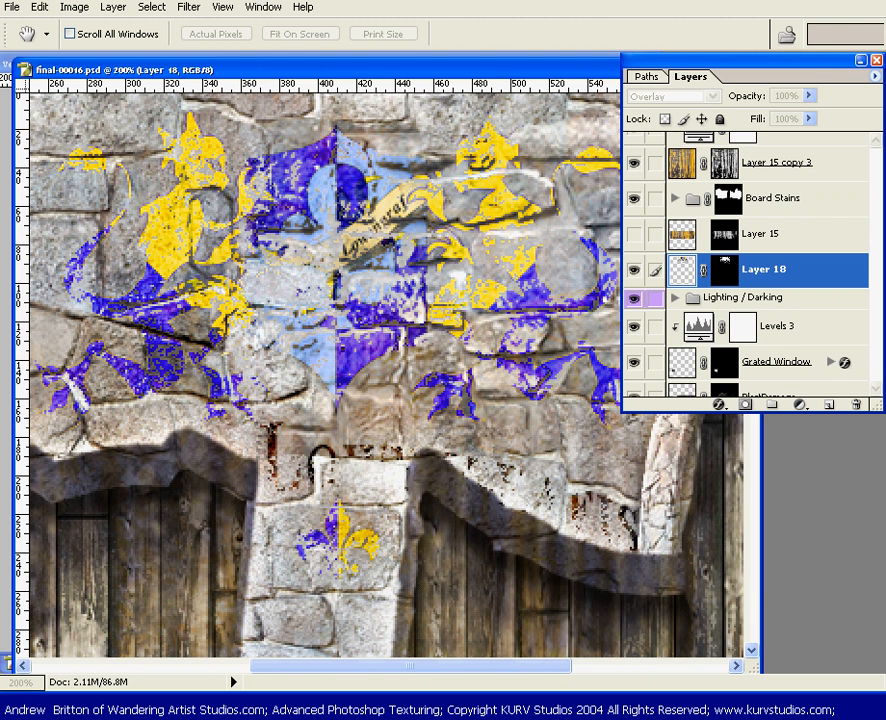
key(shift+alt+f)
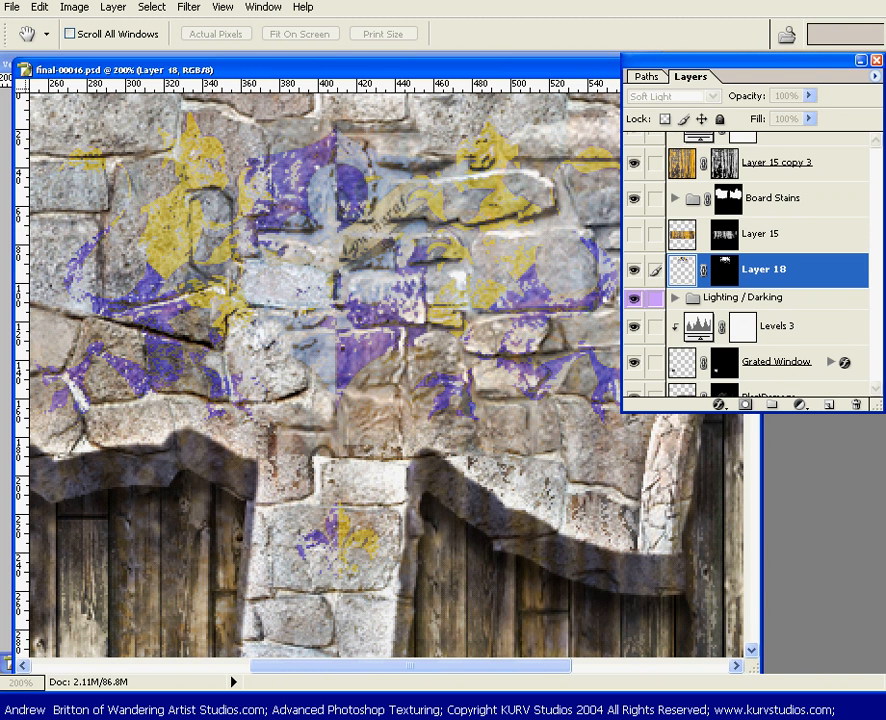
key(shift+alt+o)
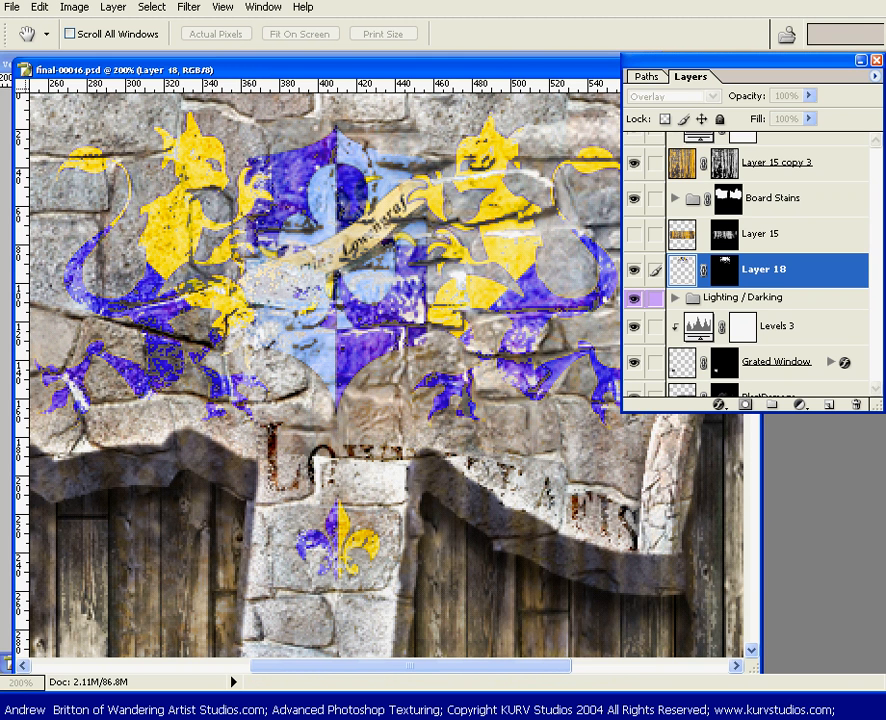
key(alt+shift+n)
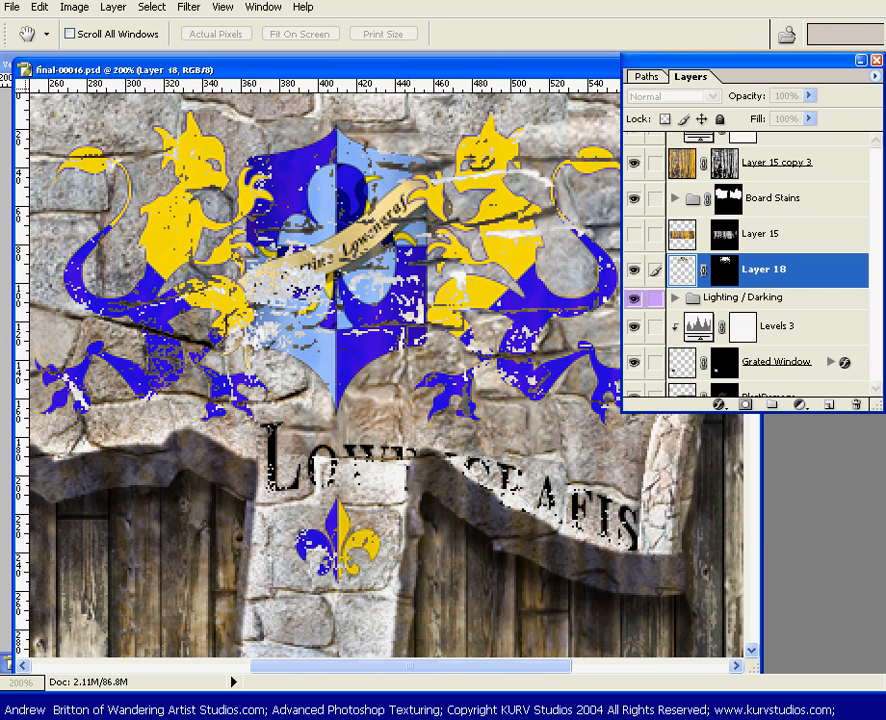
key(shift+alt+o)
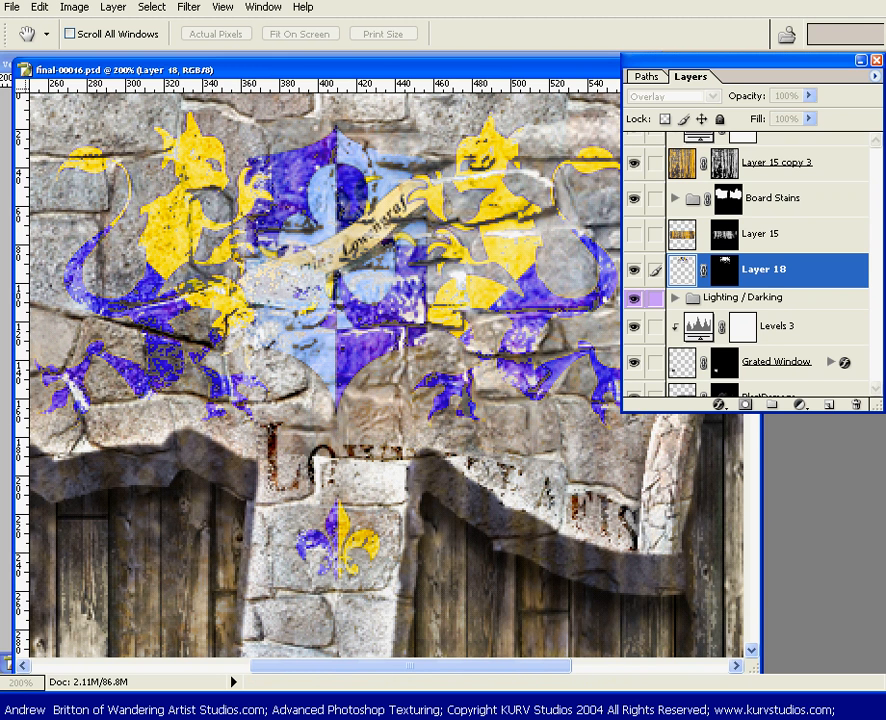
Set Layer 18's blend mode to Multiply and try reduced fill opacities, including 27% and 48%
key(shift+alt+m)
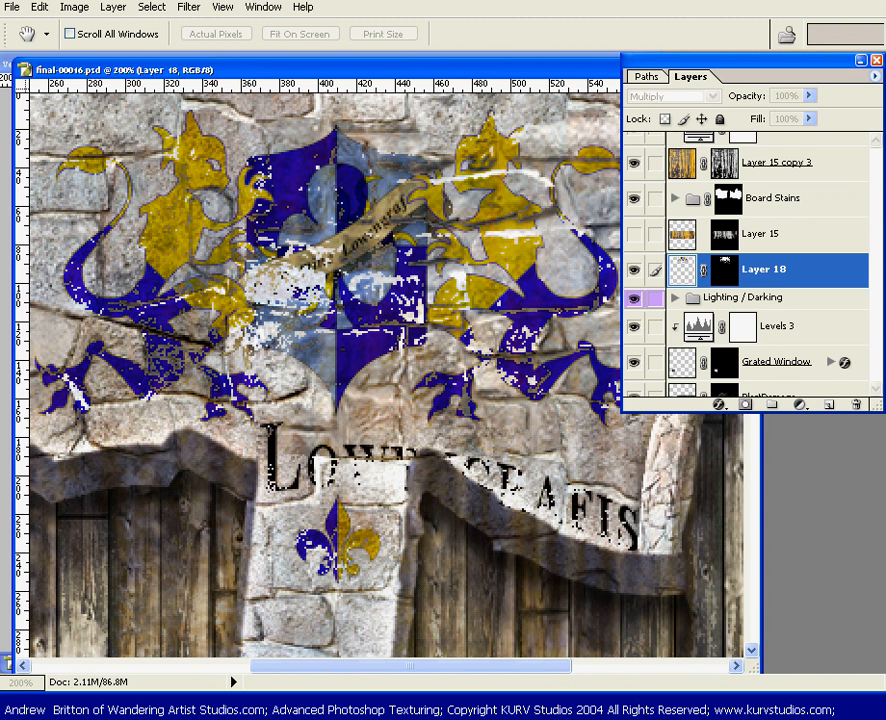
key(shift+2)
key(shift+7)
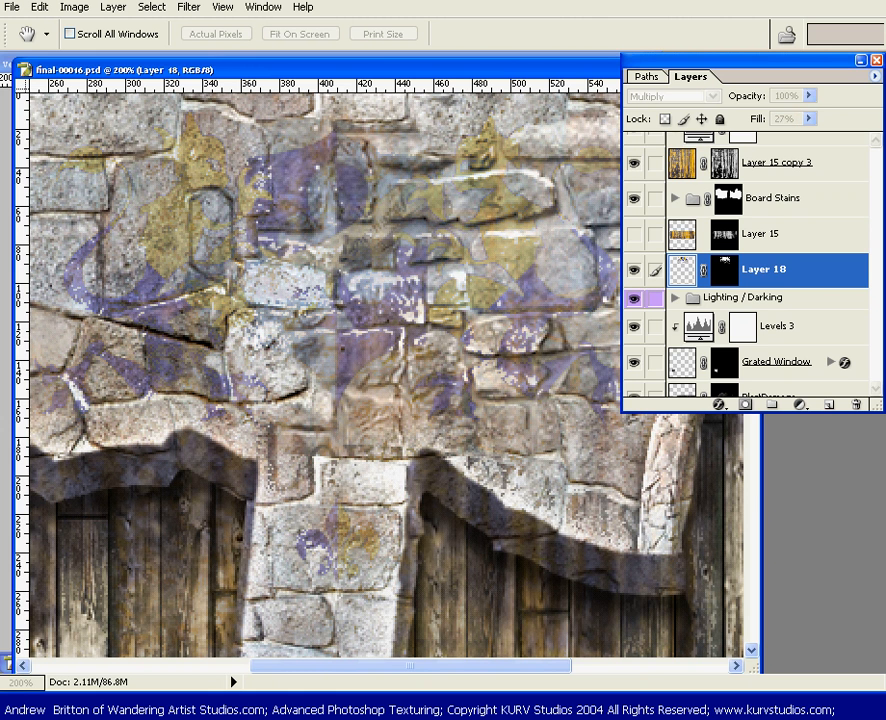
key(shift+4)
key(shift+9)
key(shift+3)
key(shift+7)
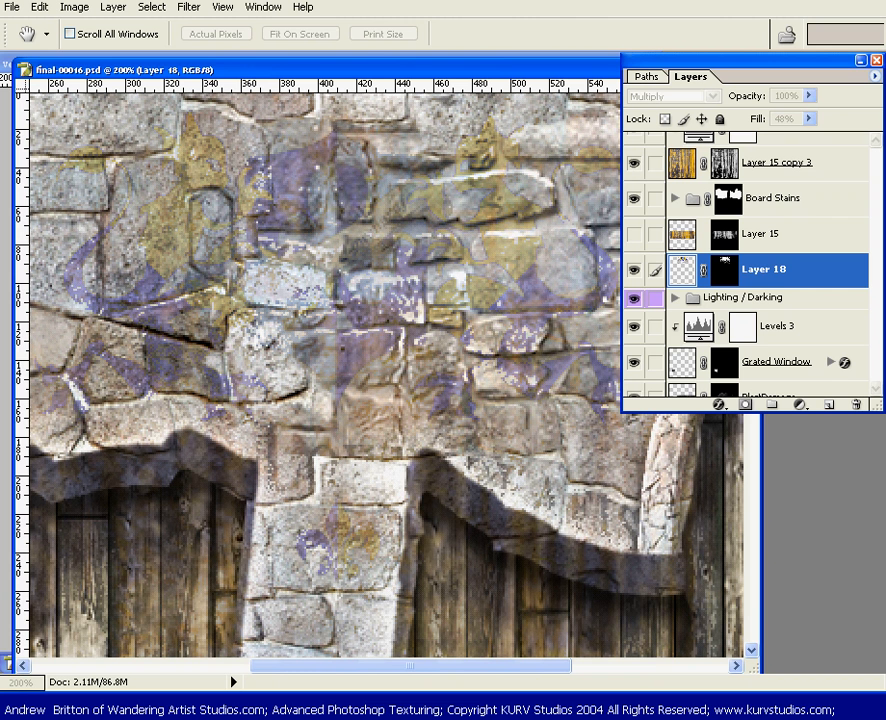
Apply a 29% fill opacity to the Multiply crest on Layer 18 and duplicate the layer
key(Return)
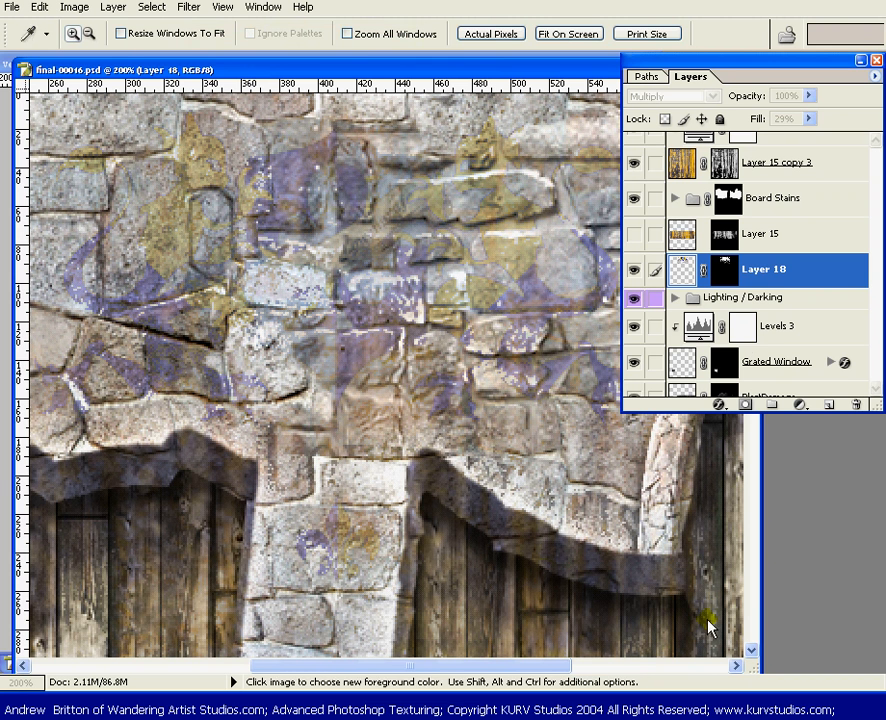
drag(840, 272, 829, 404)
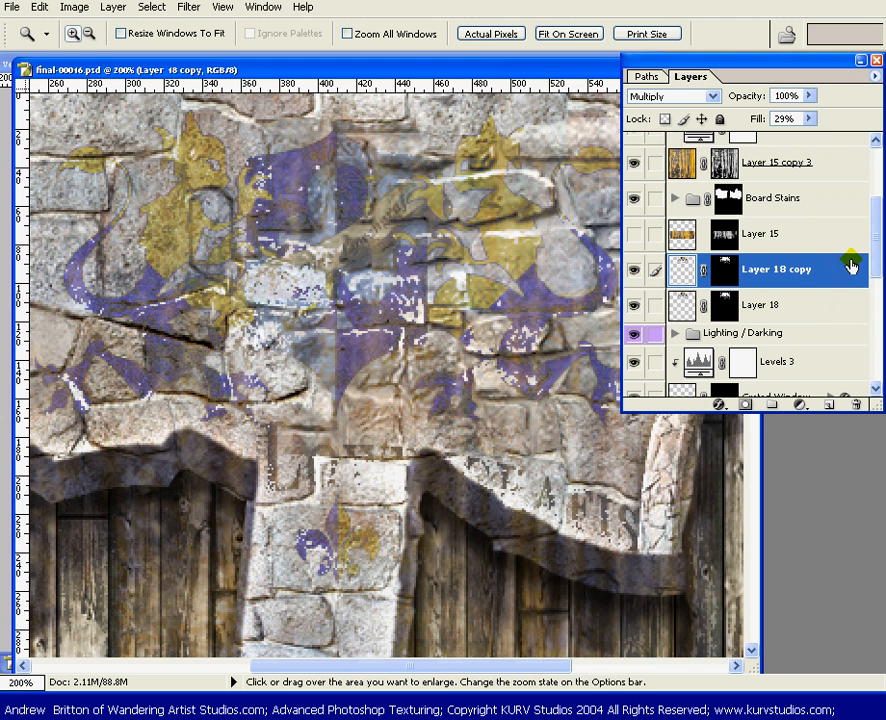
Open the blending options of Layer 18 copy and set its blend mode to Overlay
key(h)
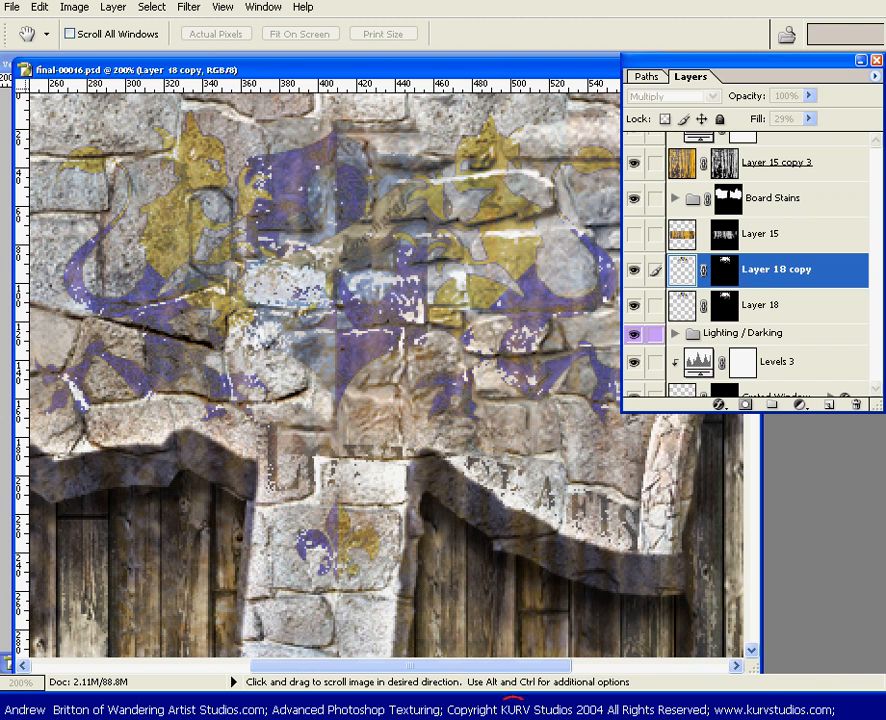
drag(522, 719, 562, 520)
click(578, 580)
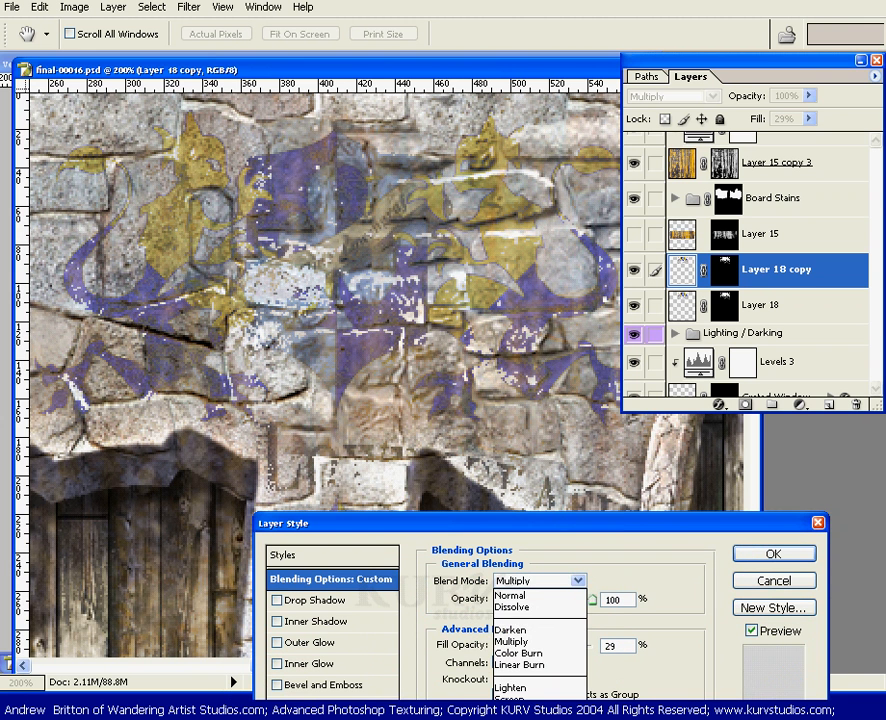
click(512, 719)
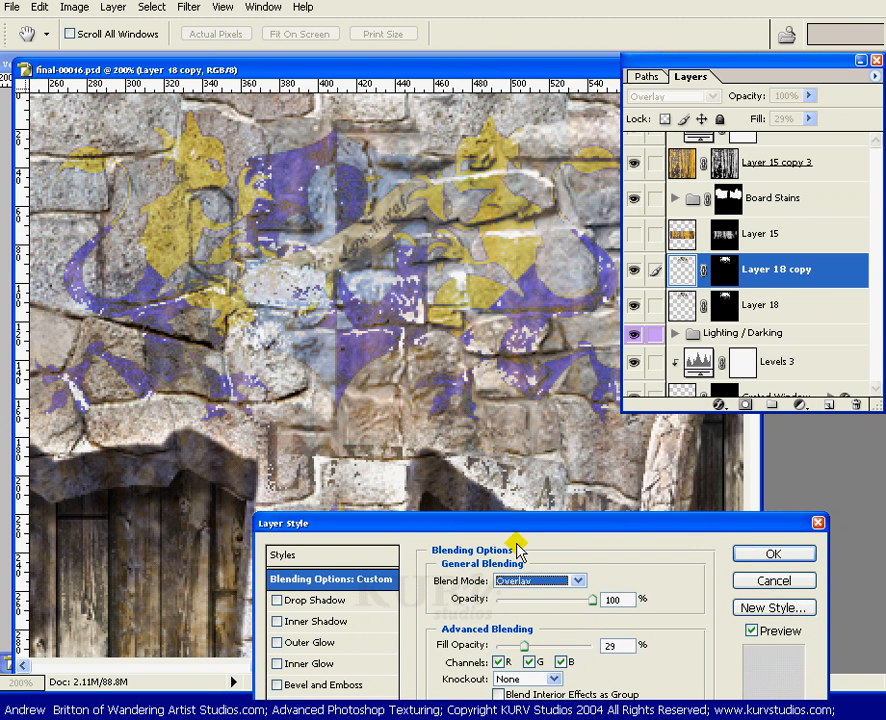
Widen Layer 18 copy's Blend If underlying-layer range in Gray, moving the limits to 28 and 229 and fine-tuning the highlight end
drag(527, 523, 555, 331)
drag(662, 672, 694, 676)
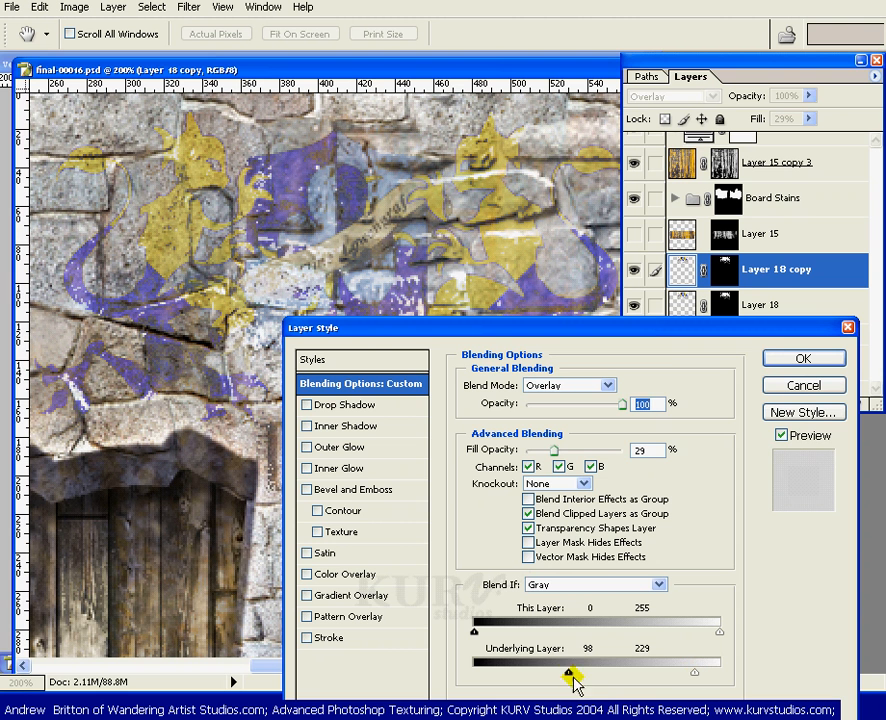
drag(569, 674, 503, 681)
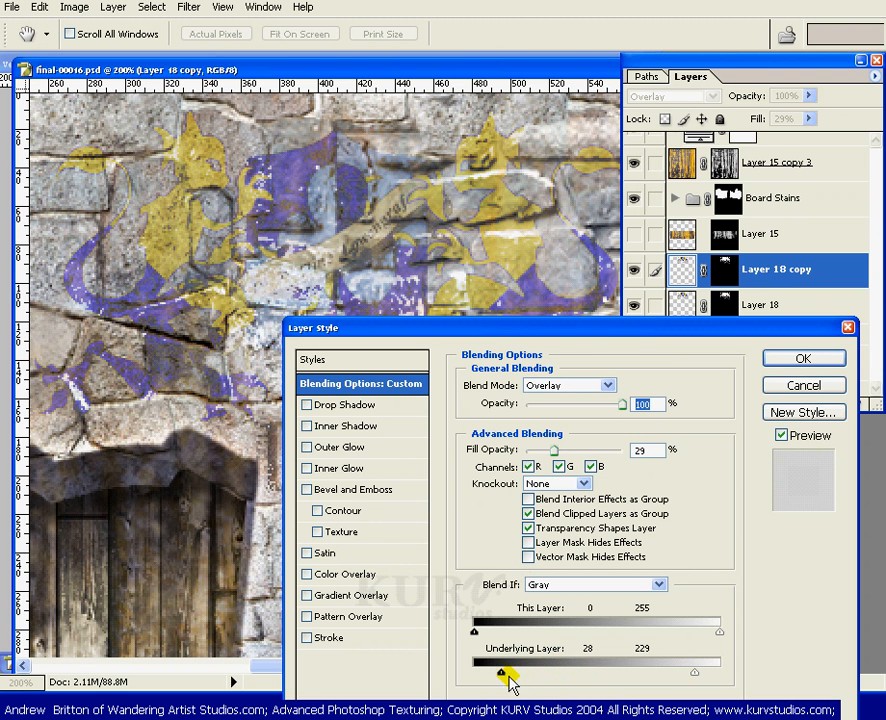
drag(570, 330, 503, 396)
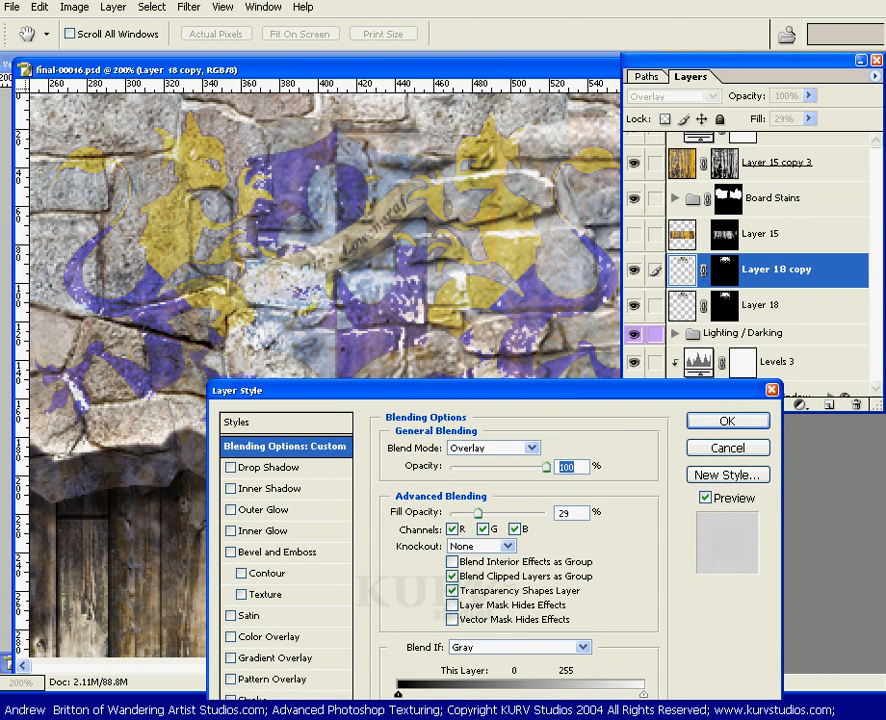
drag(643, 719, 612, 719)
Set the fill opacity of Layer 18 copy to 54% and apply its blending options
drag(496, 516, 507, 513)
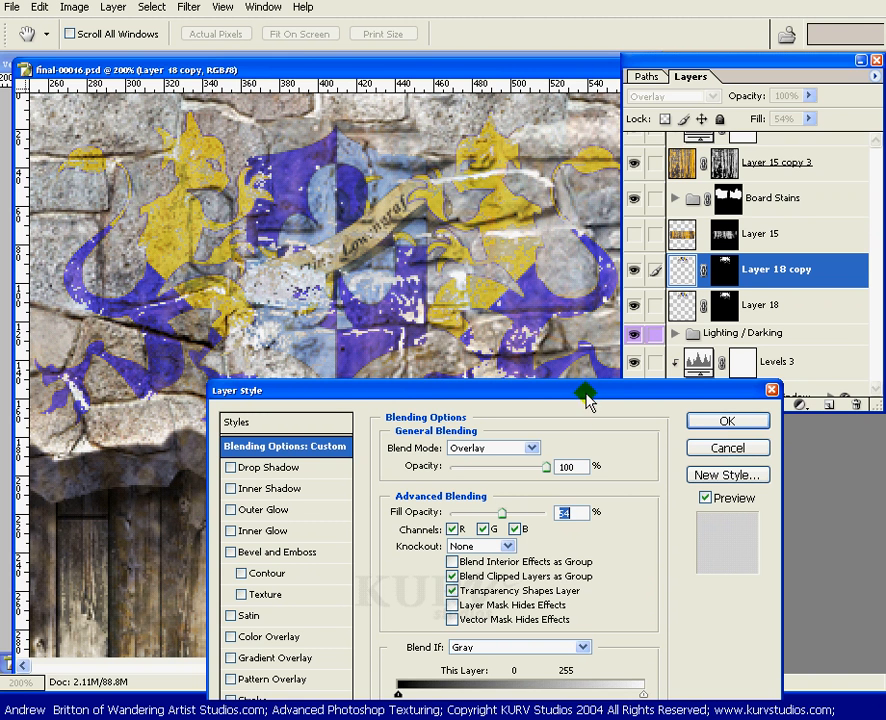
drag(589, 391, 586, 398)
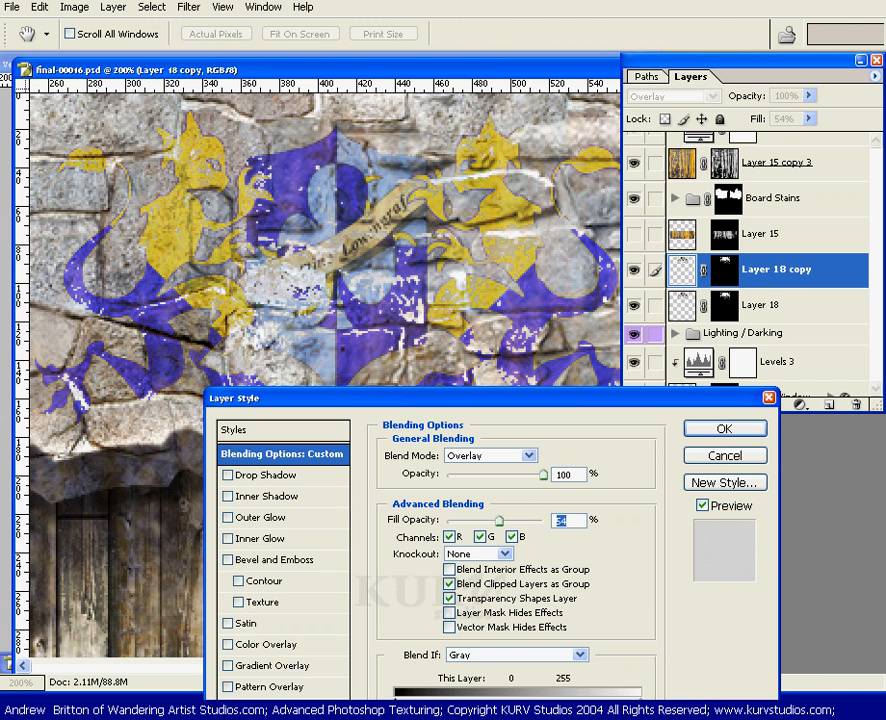
click(724, 428)
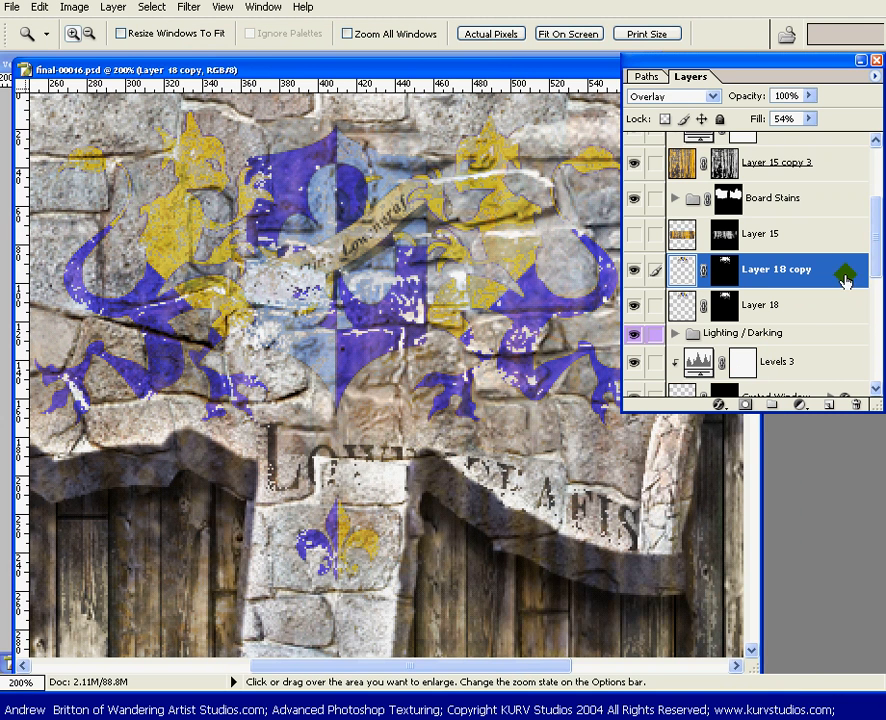
Duplicate Layer 18 copy and set the new duplicate's blend mode to Soft Light
drag(846, 277, 829, 404)
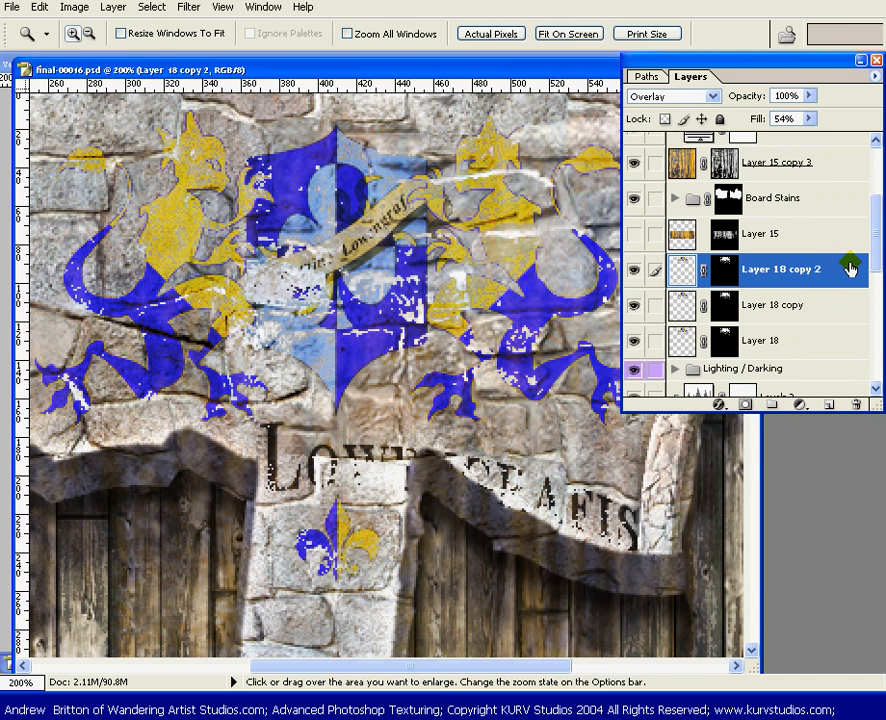
double_click(801, 268)
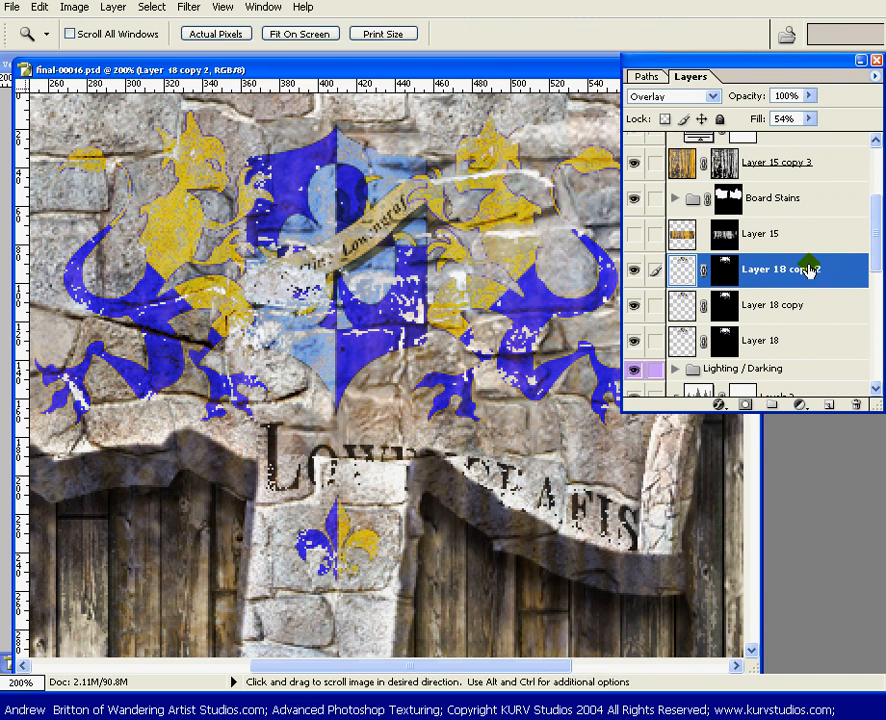
click(528, 457)
scroll(515, 490, up, 3)
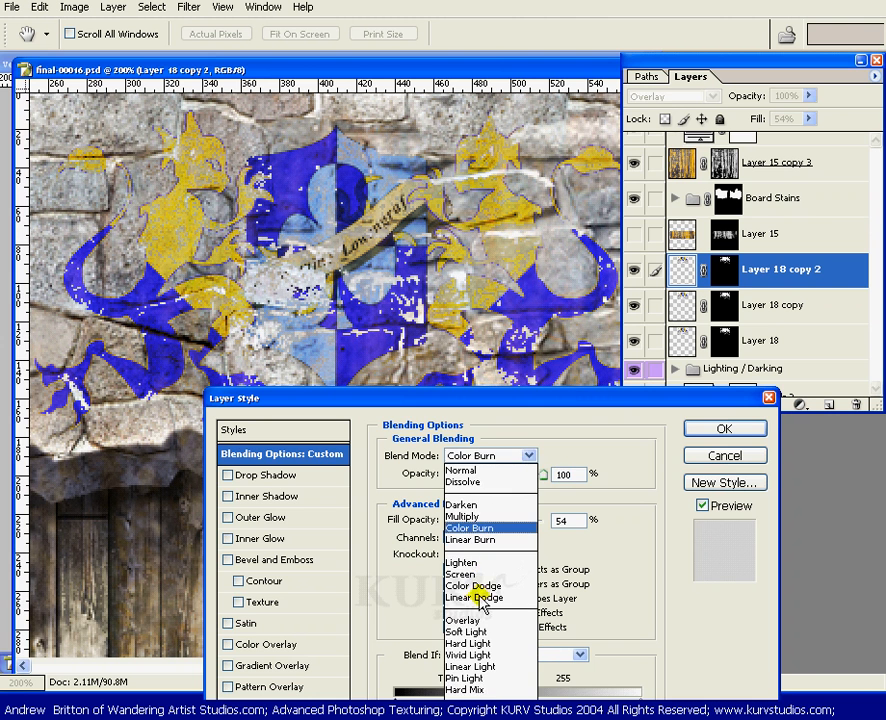
click(469, 632)
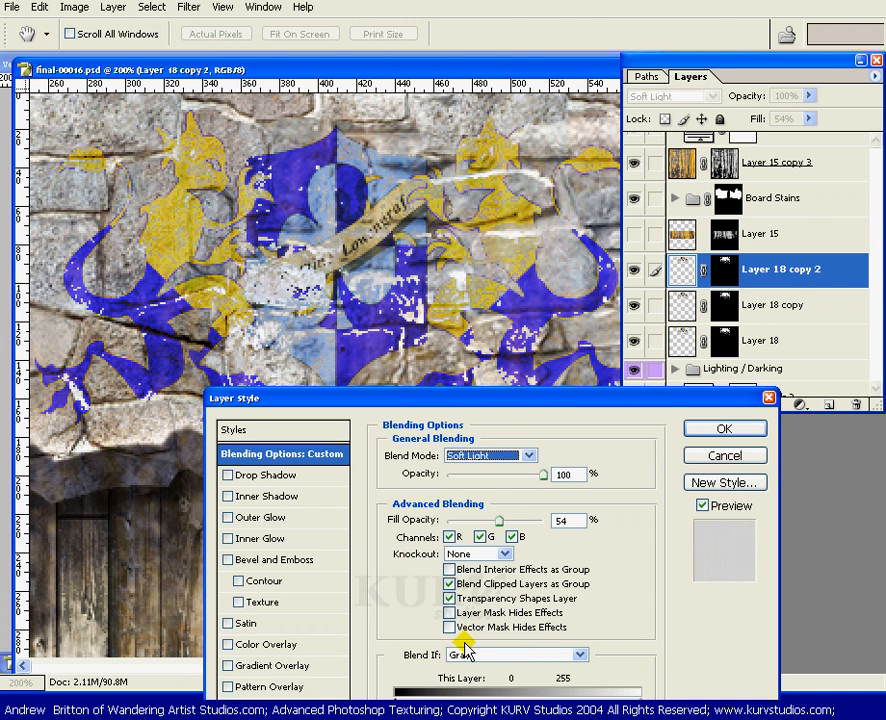
Limit Layer 18 copy 2's Blend If underlying-layer range to 141–255 in Gray and apply a 40% fill opacity
click(519, 396)
drag(520, 397, 632, 323)
drag(630, 666, 728, 670)
drag(511, 663, 620, 666)
mouse_move(596, 441)
mouse_down()
mouse_move(632, 443)
mouse_move(590, 437)
mouse_move(582, 446)
mouse_up()
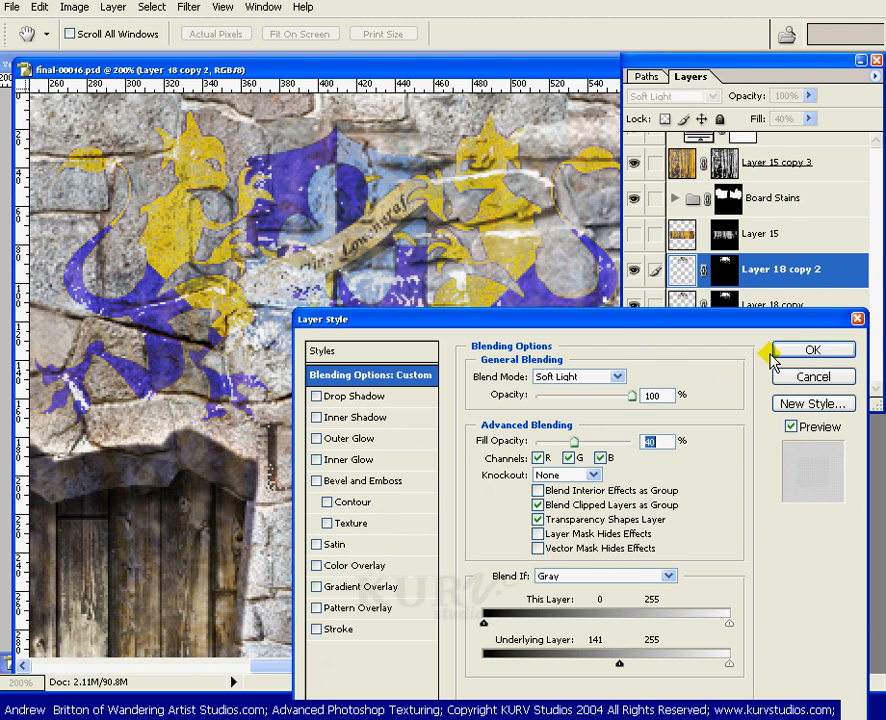
click(805, 350)
Fit the whole image in view and compare the wall with the three crest layers hidden and shown
key(z)
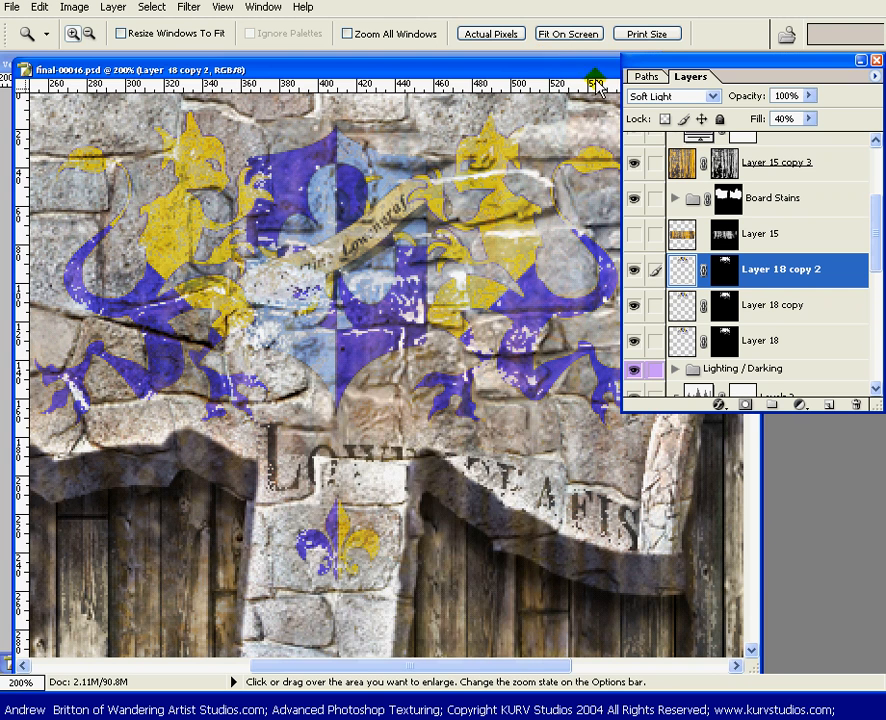
key(ctrl+0)
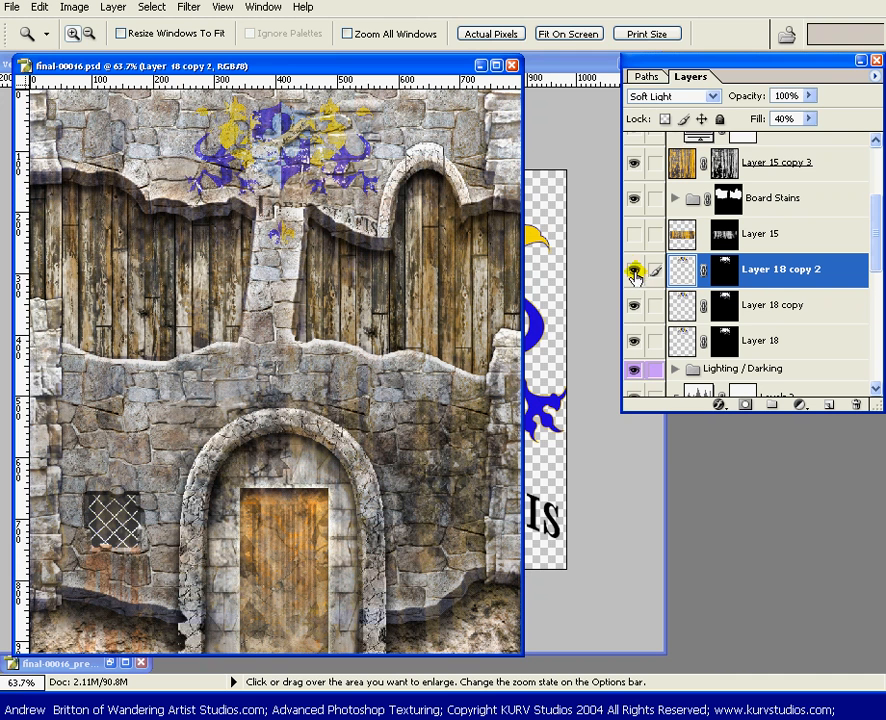
drag(634, 272, 636, 336)
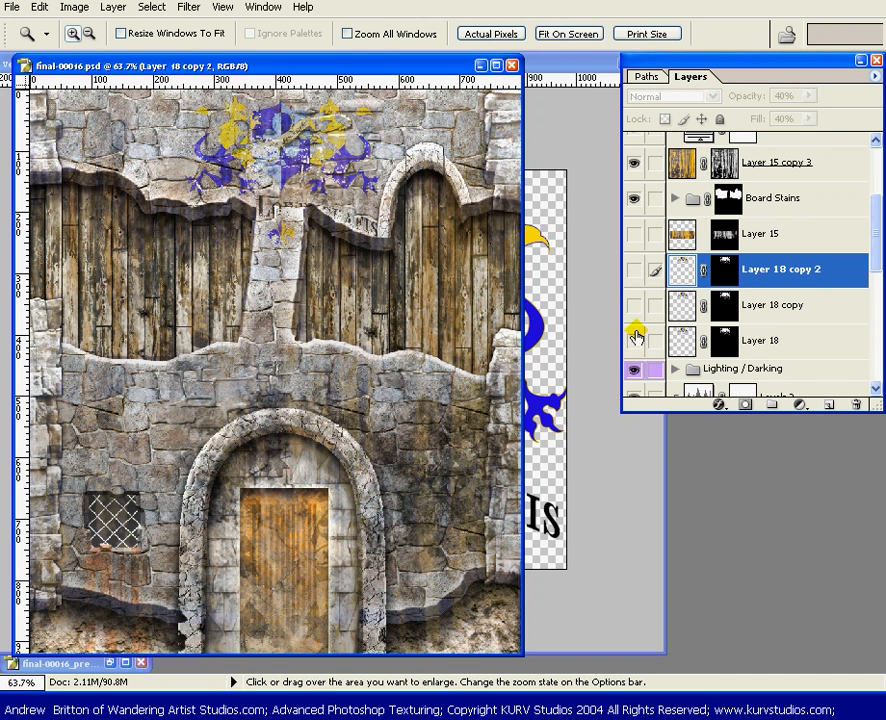
click(634, 270)
drag(633, 303, 632, 342)
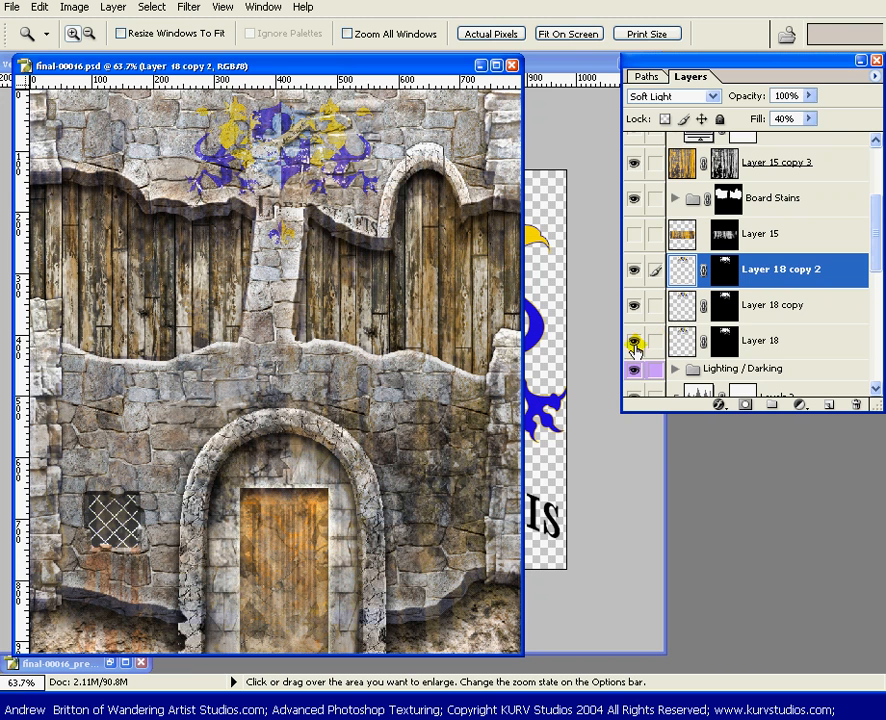
Rename Layer 18 as Mural Multiply
double_click(763, 341)
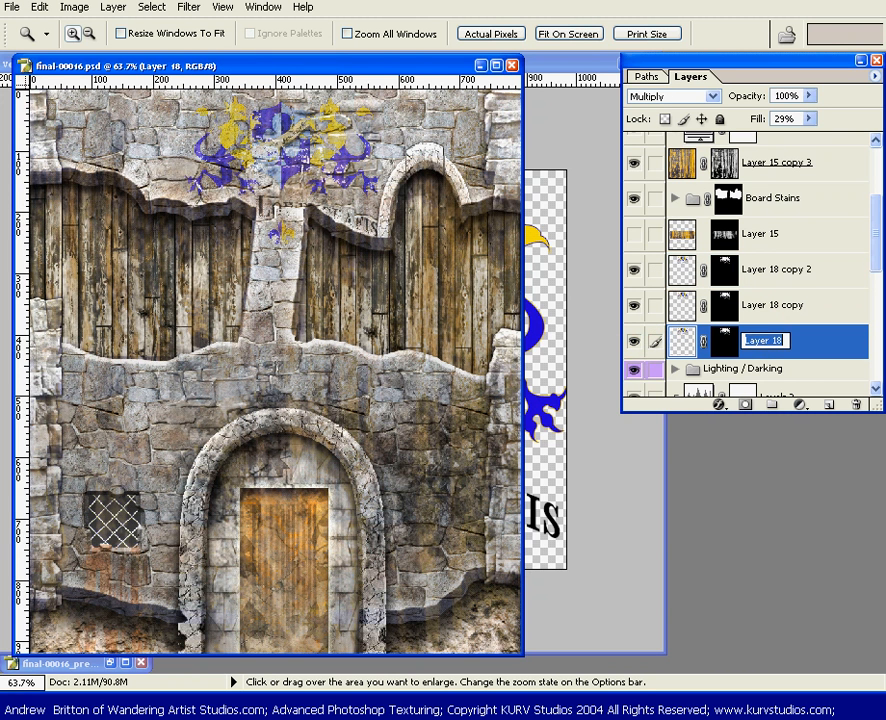
text(Mural Multiply)
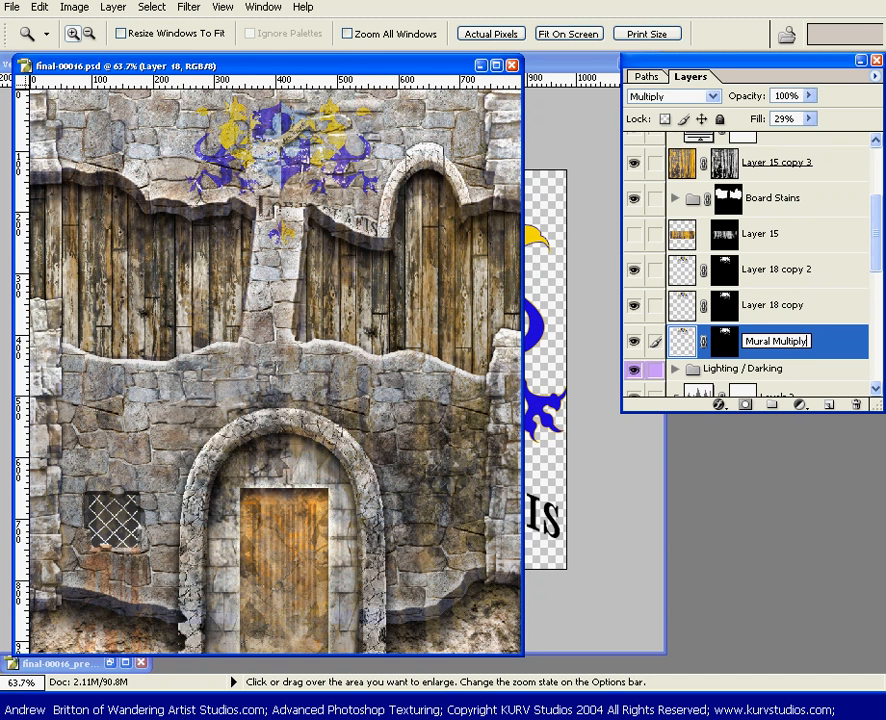
key(Return)
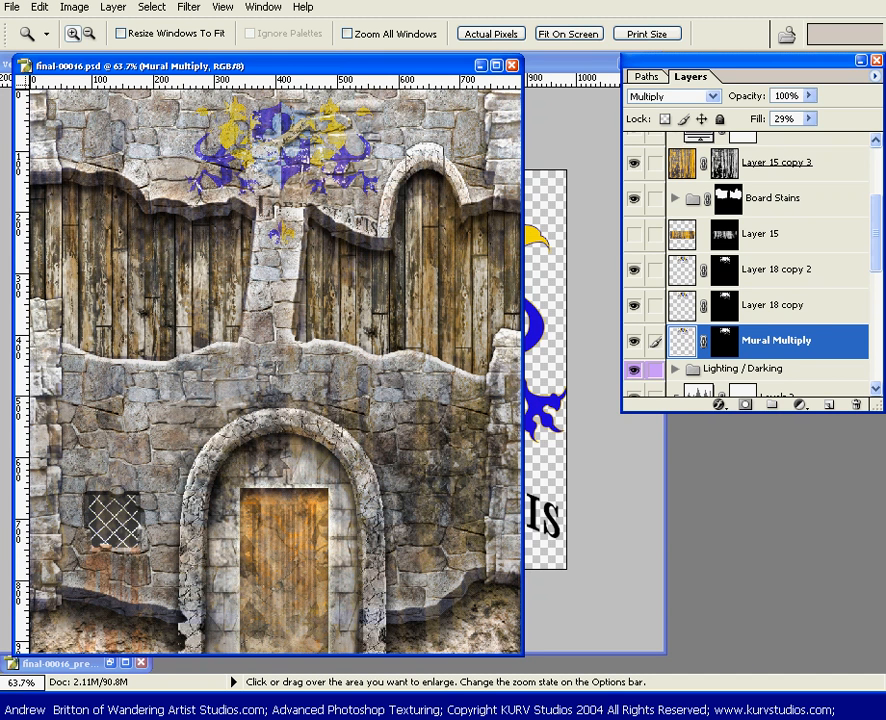
Rename Layer 18 copy as Mural OverLay
click(765, 306)
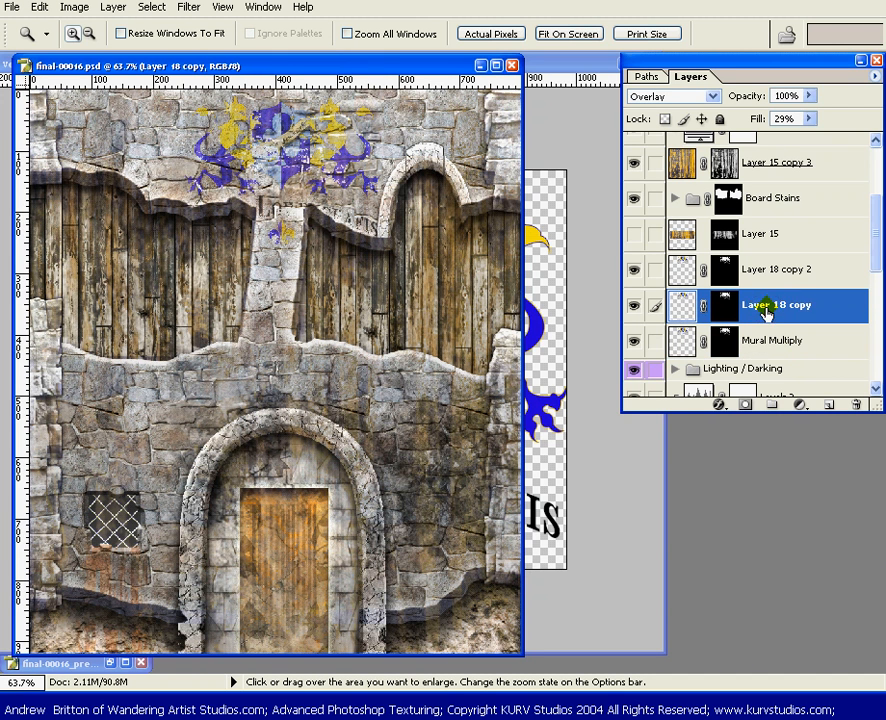
double_click(772, 310)
text(Mura)
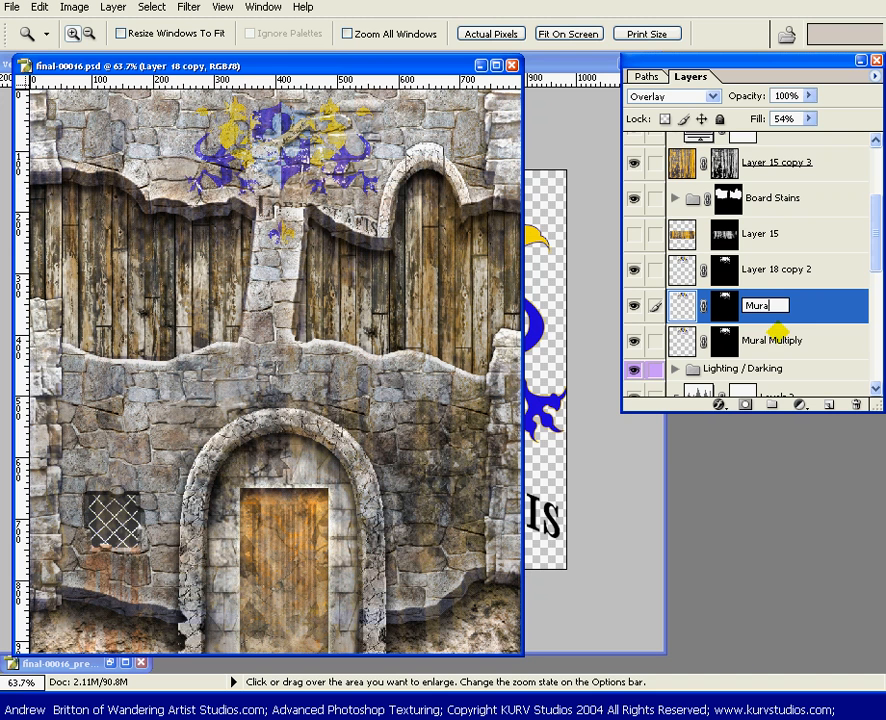
text(l OverLay)
key(Return)
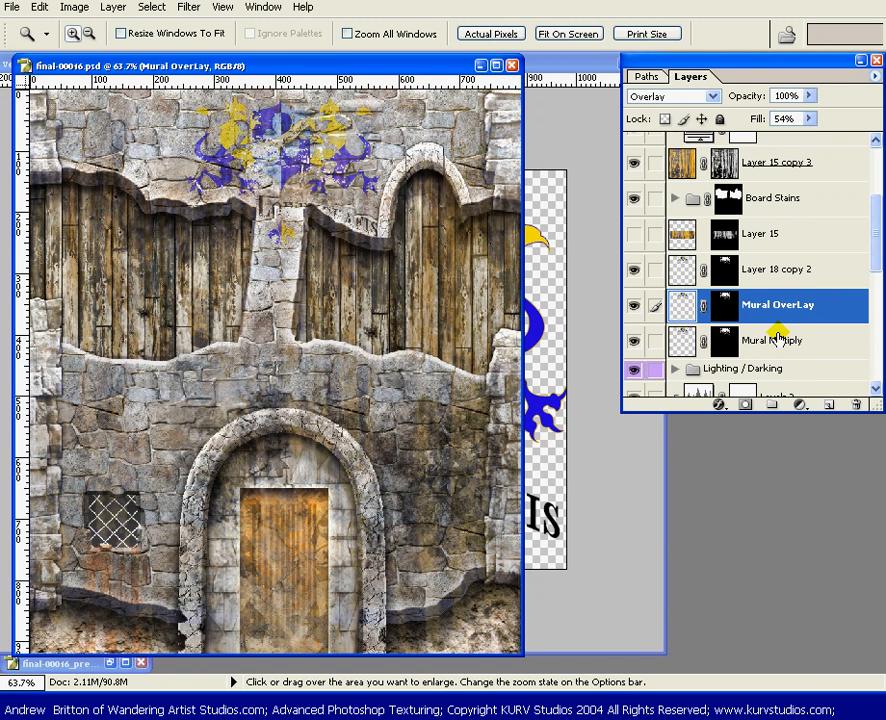
Rename Layer 18 copy 2 as Mural SoftLight
click(778, 272)
double_click(785, 270)
text(Mural SoftLight)
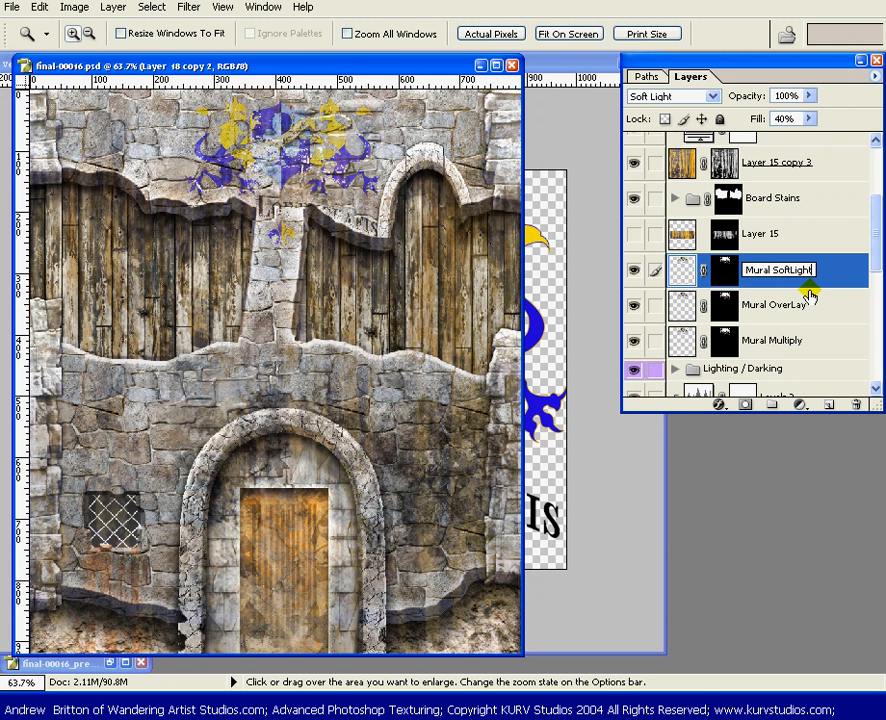
key(Return)
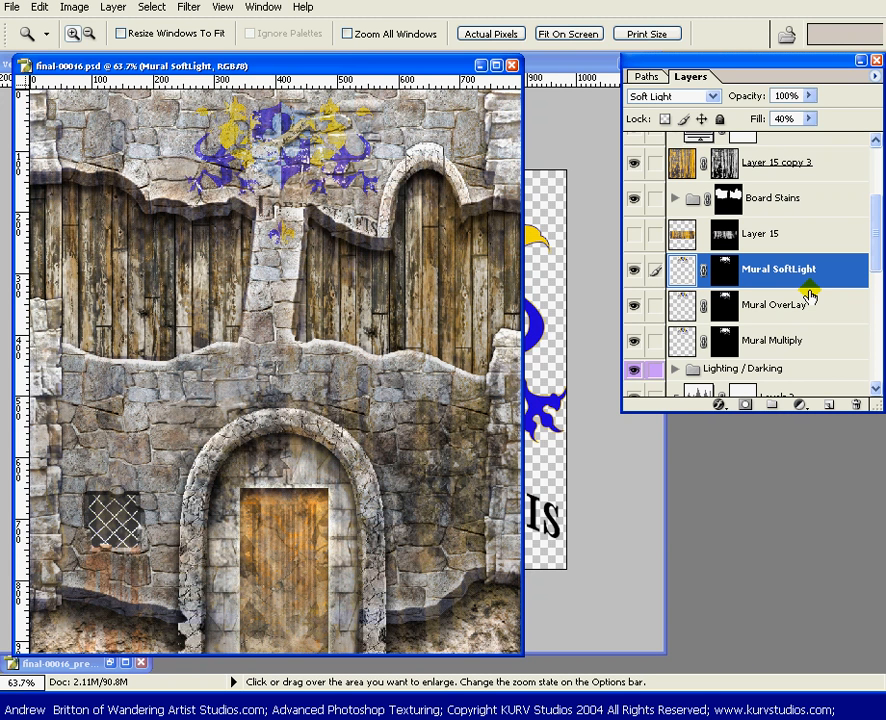
Compare the wall with the Mural Multiply, Mural OverLay and Mural SoftLight layers each hidden and shown in turn
click(637, 341)
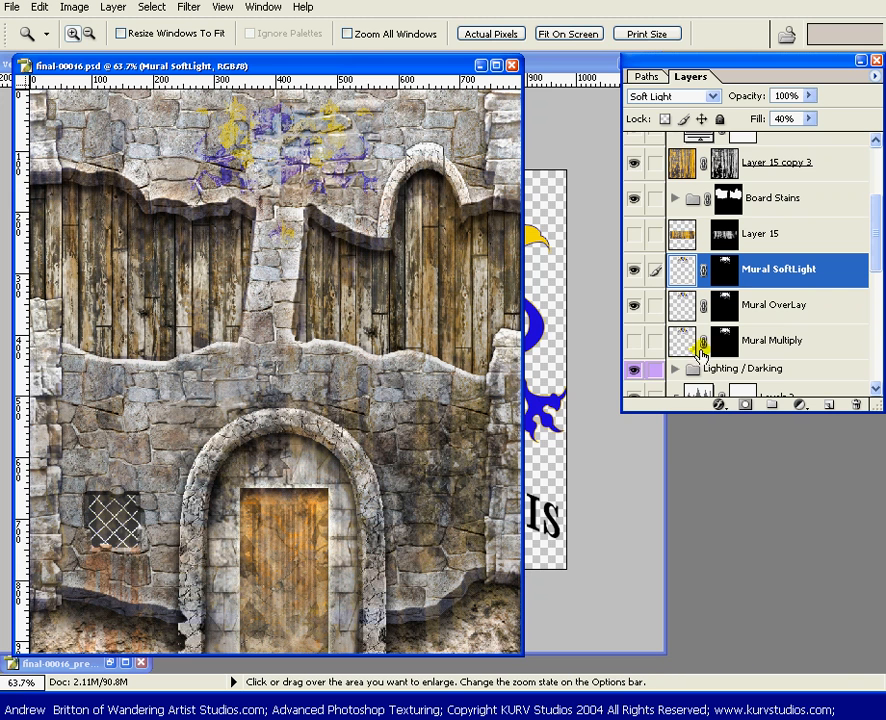
click(634, 342)
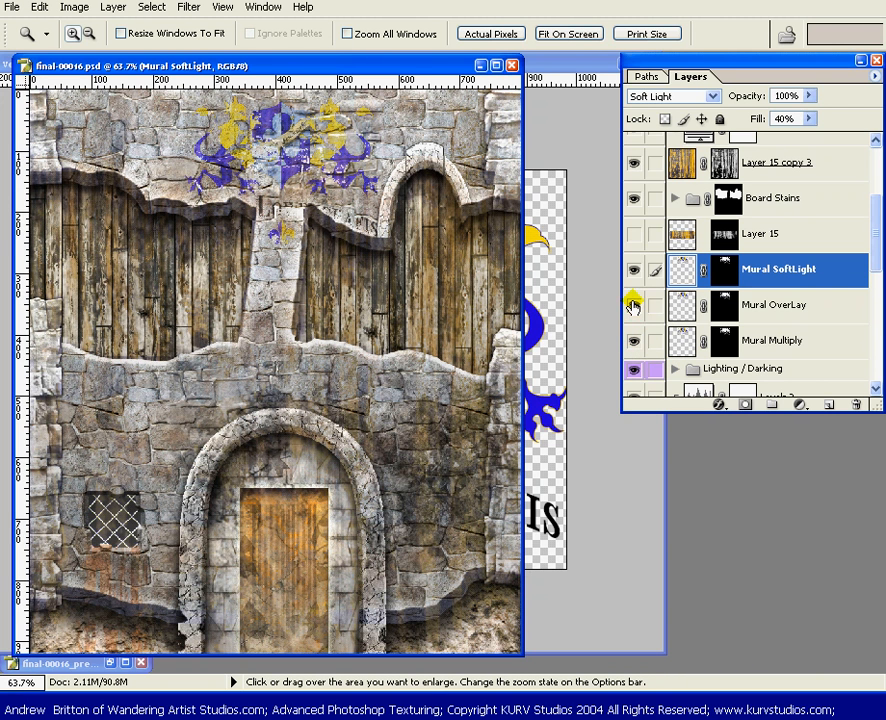
click(634, 305)
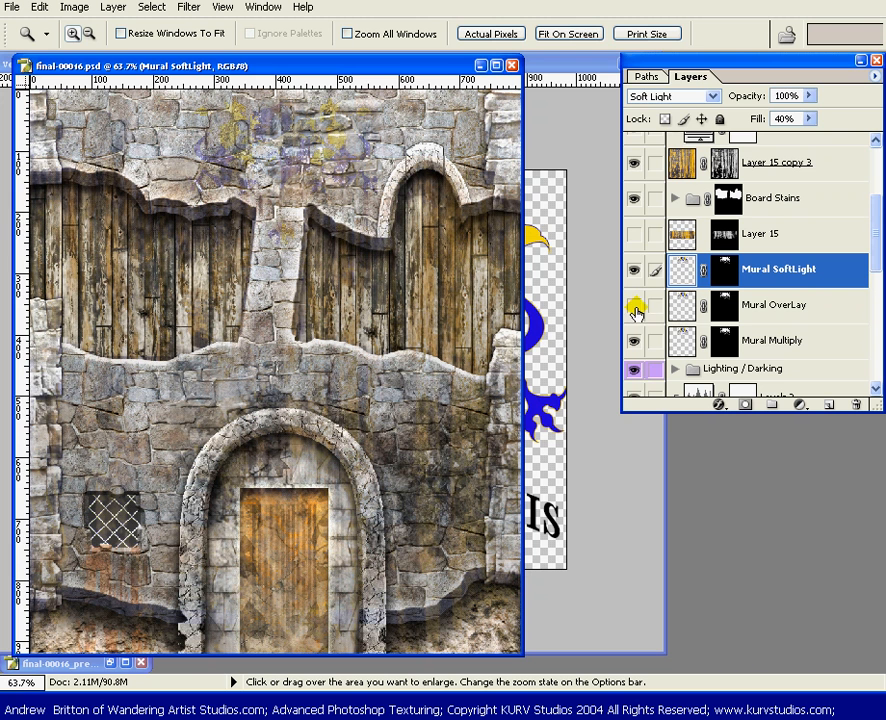
click(634, 308)
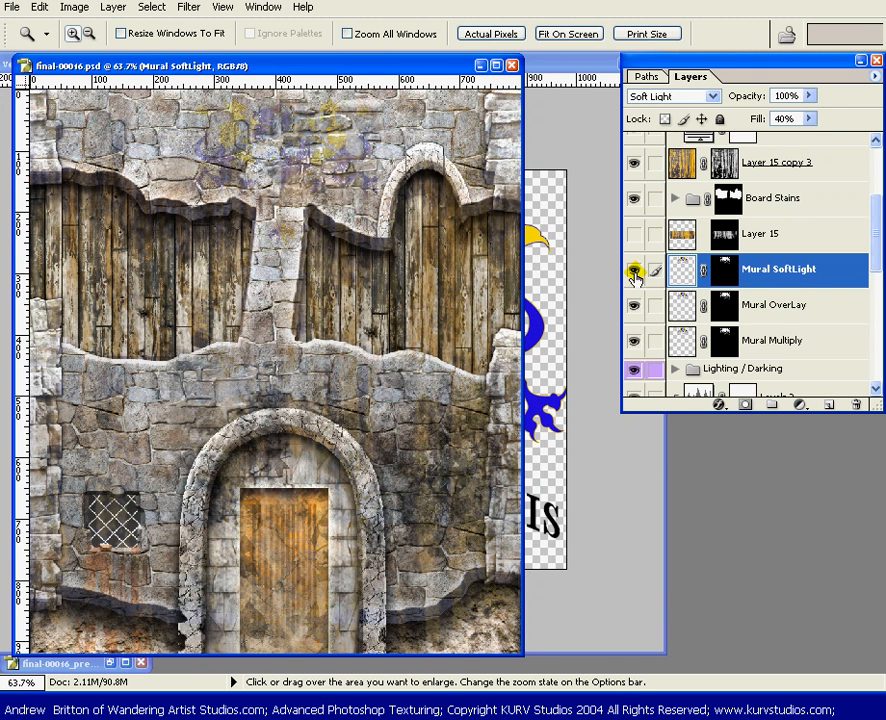
click(634, 273)
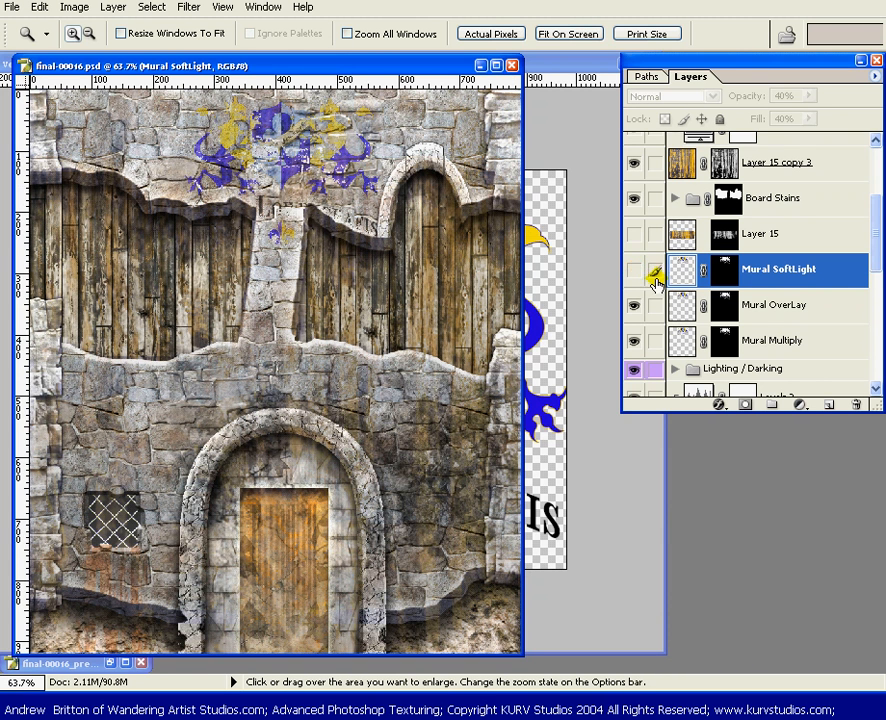
click(634, 267)
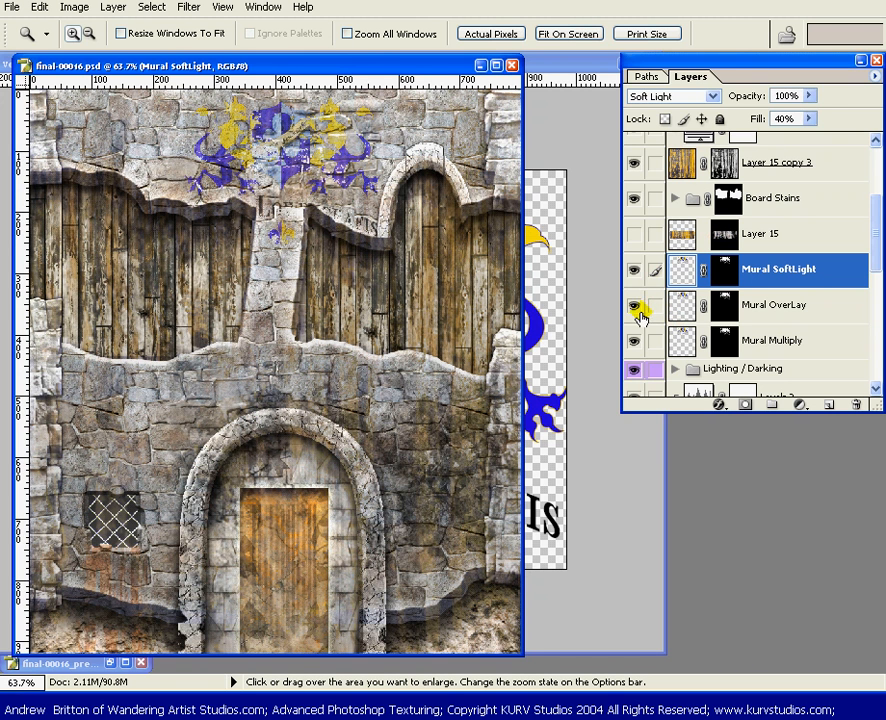
View the mural layers in isolation to judge each blend mode's contribution, ending with all three shown
drag(644, 272, 643, 323)
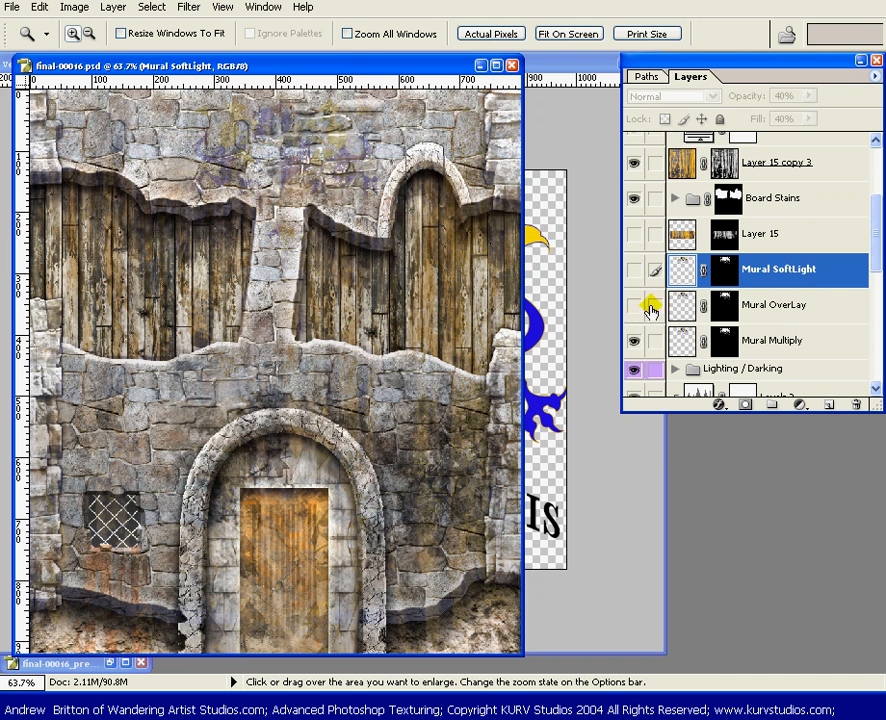
click(634, 340)
click(636, 303)
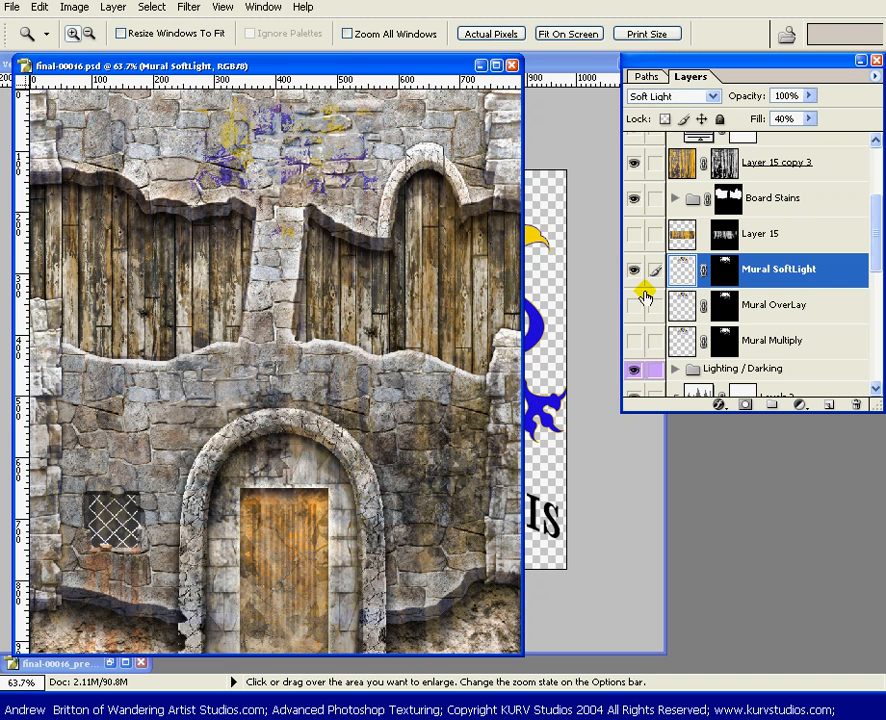
click(641, 298)
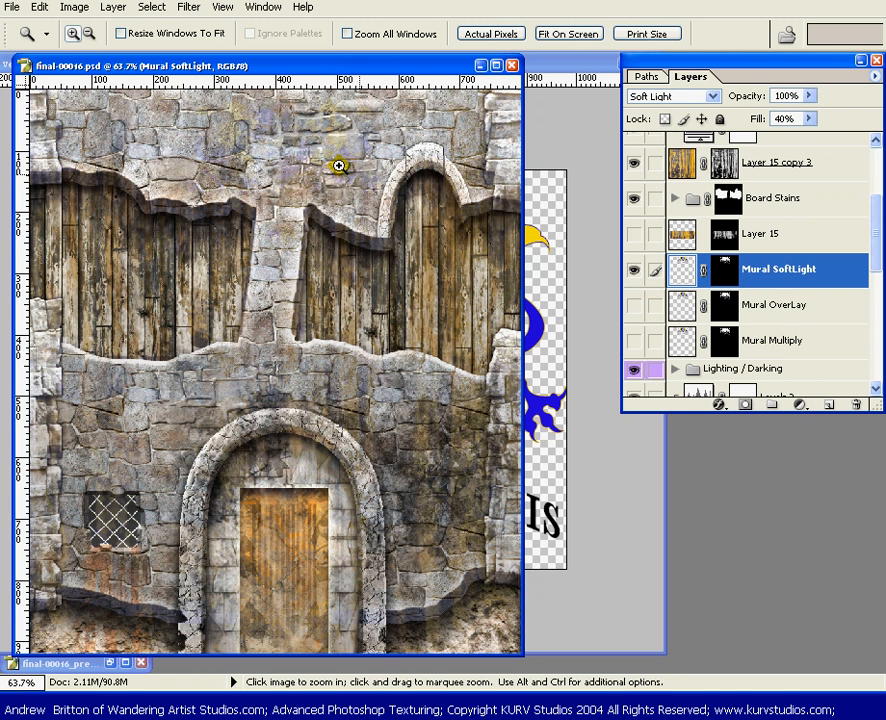
click(640, 305)
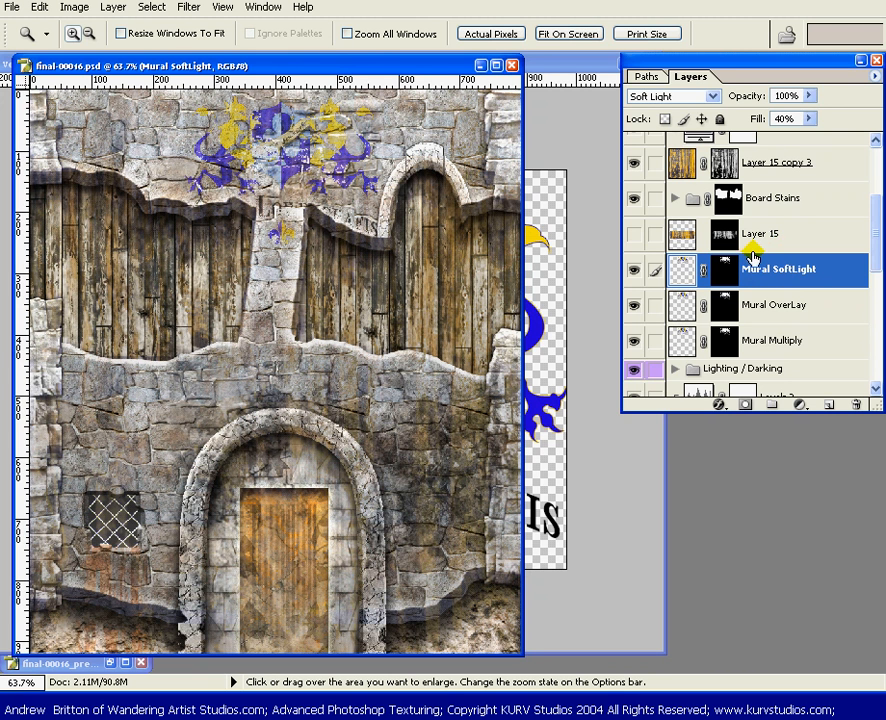
Target the Mural Multiply layer mask and choose the 100 px ragged-edged textured brush for painting
click(722, 346)
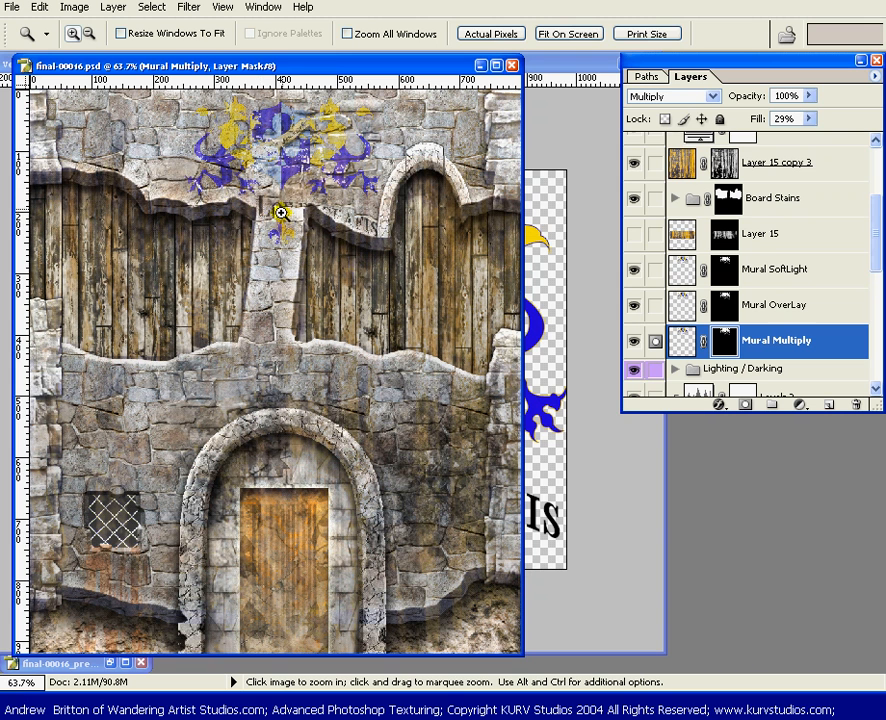
key(b)
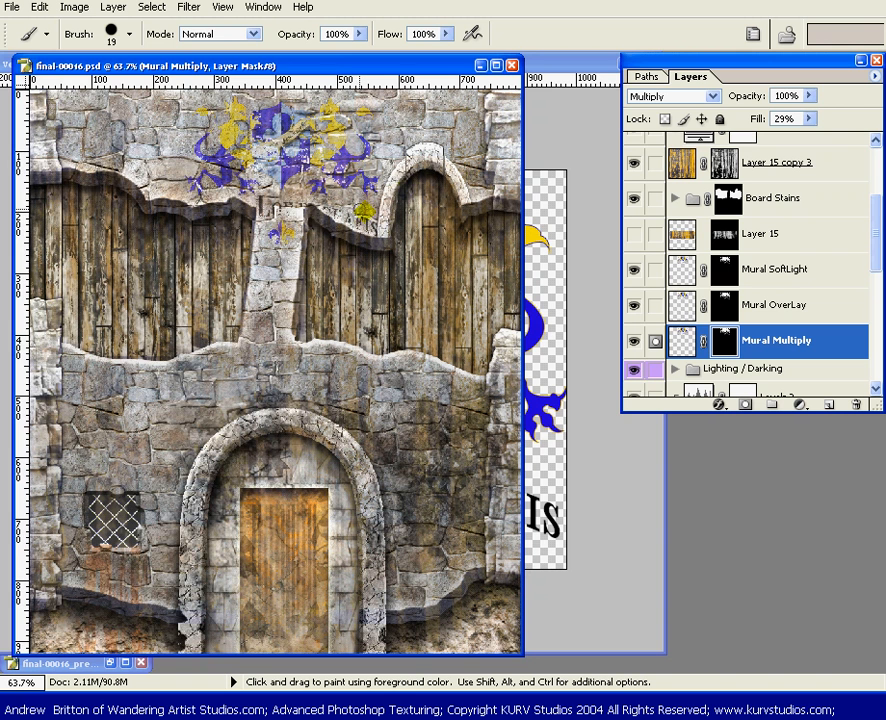
click(129, 34)
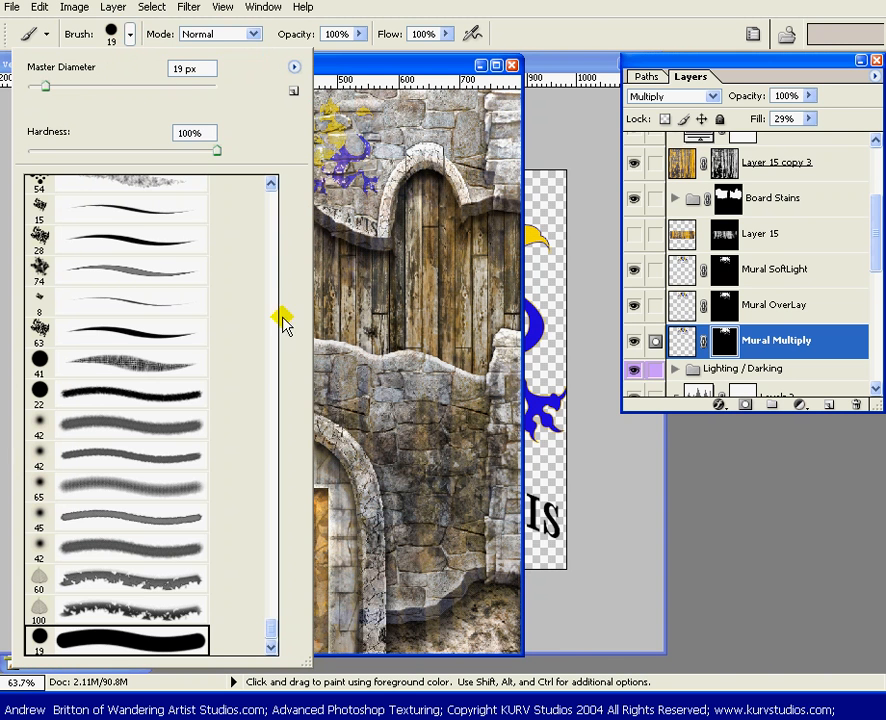
click(146, 600)
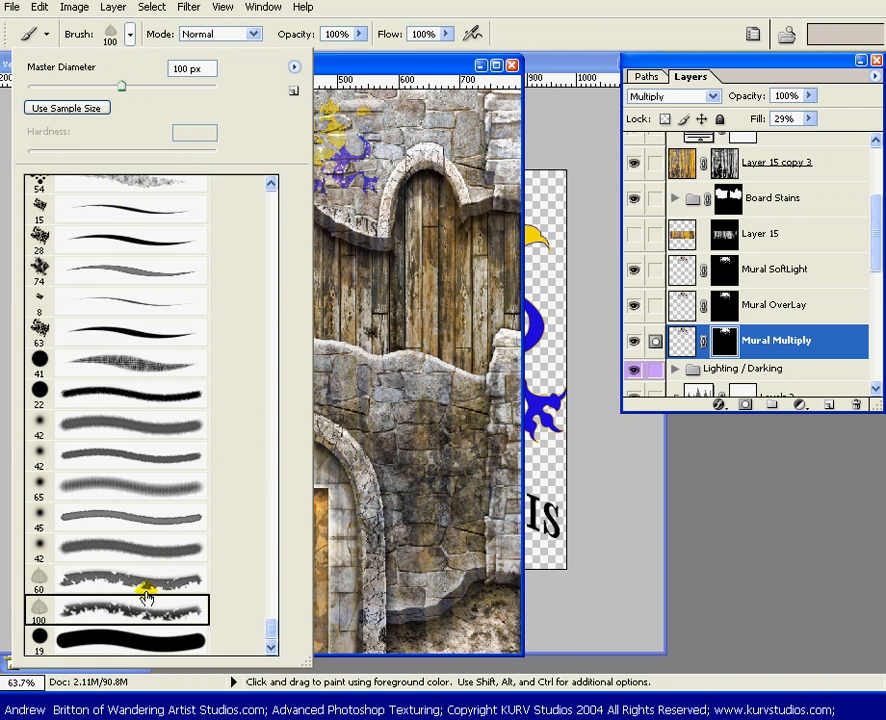
click(388, 68)
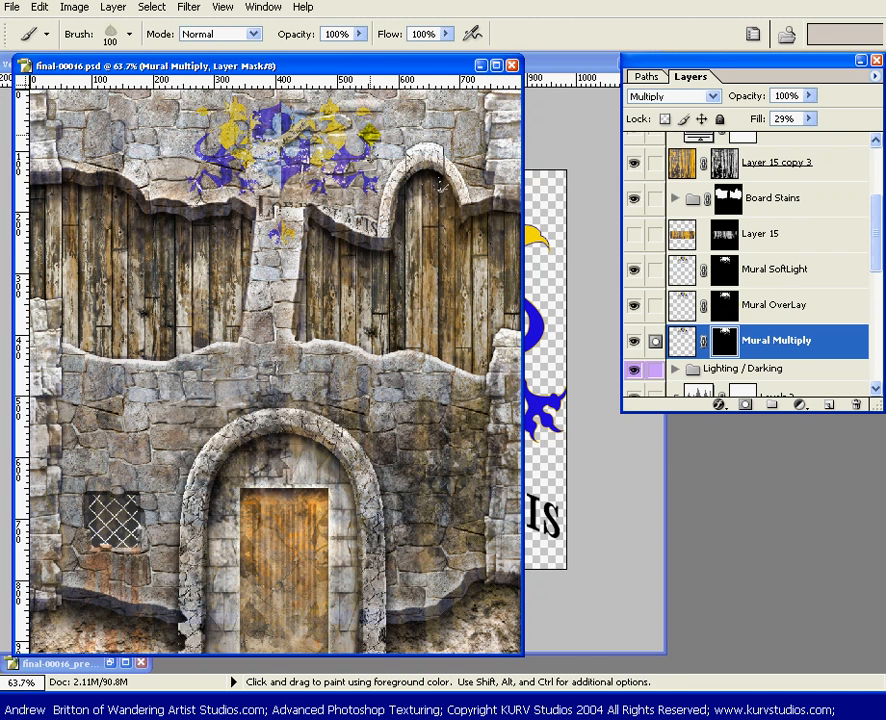
Paint on the Mural OverLay mask with the textured brush to wear away patches of the lions
key(z)
drag(404, 256, 226, 148)
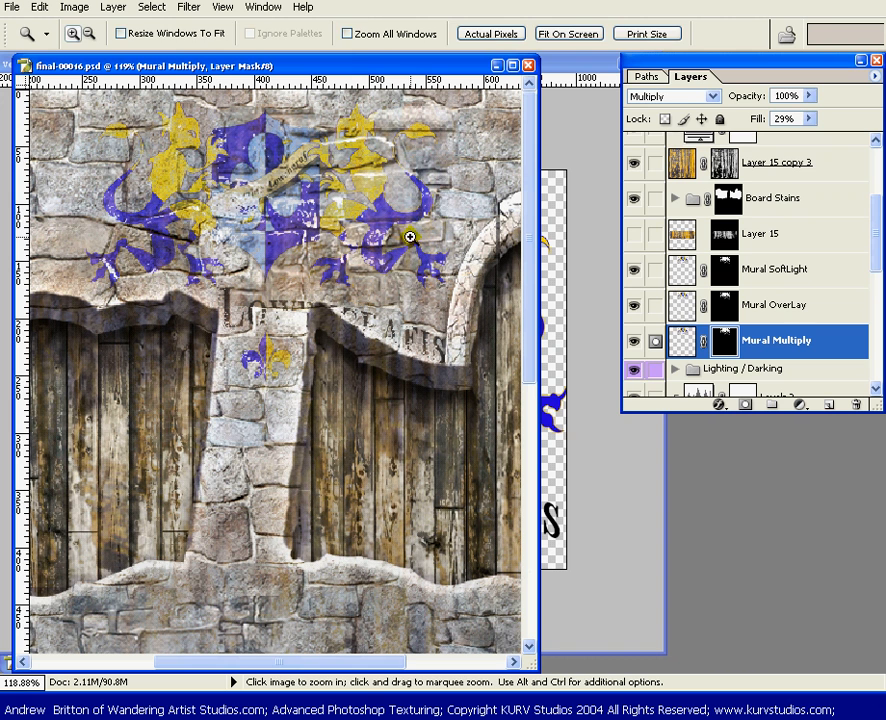
key(b)
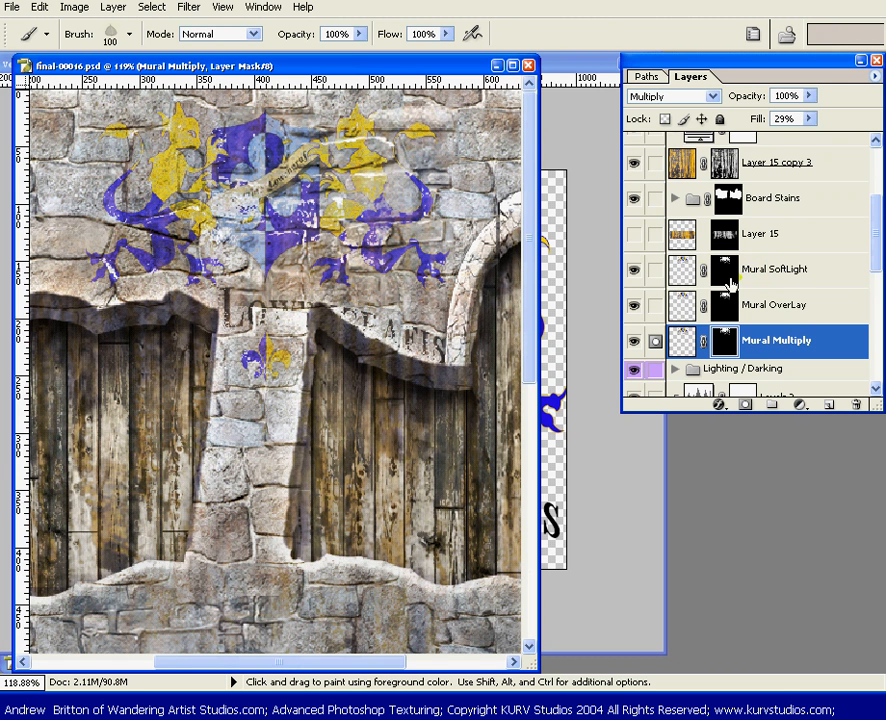
click(712, 304)
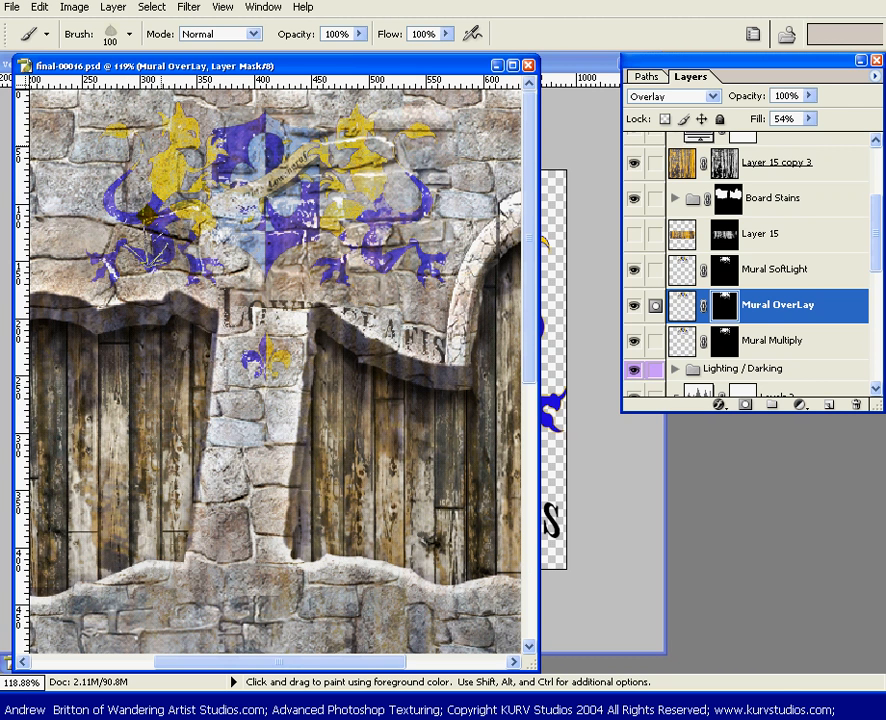
click(164, 147)
click(382, 341)
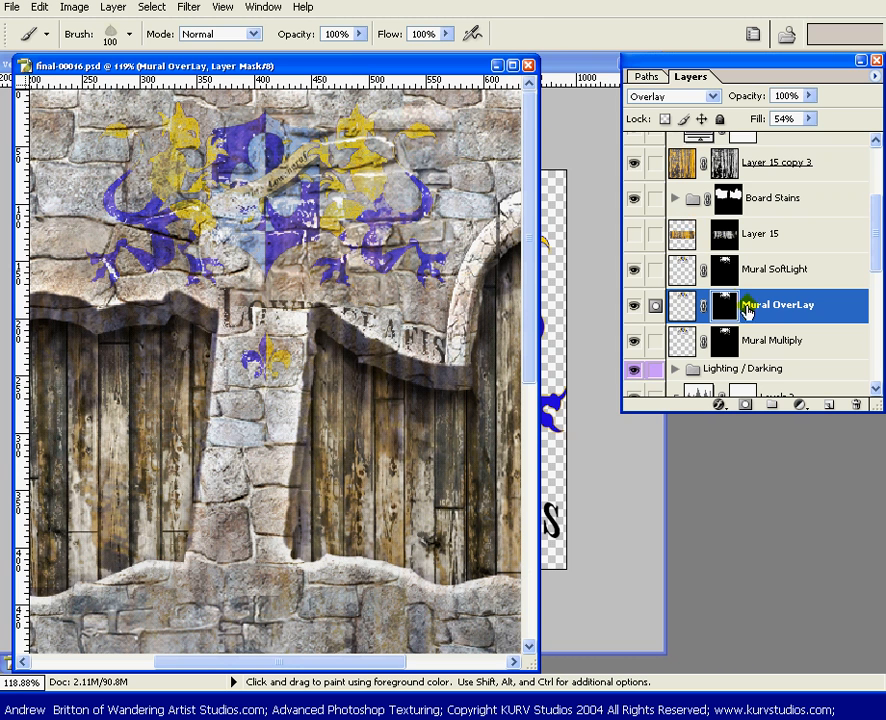
click(358, 106)
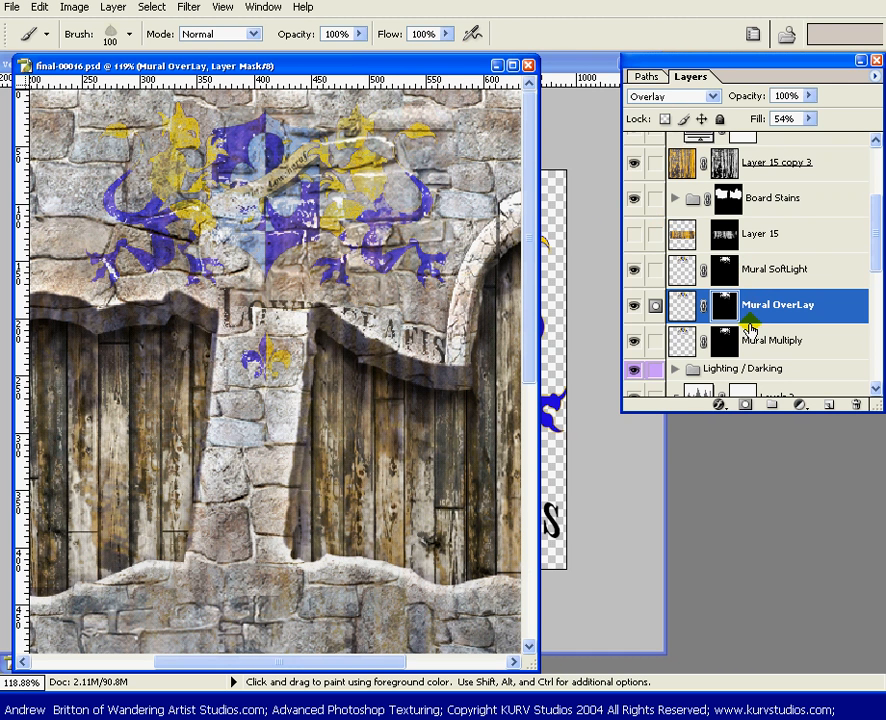
Dab the textured brush on the Mural SoftLight and Mural Multiply masks around the left lion to weather it
click(718, 270)
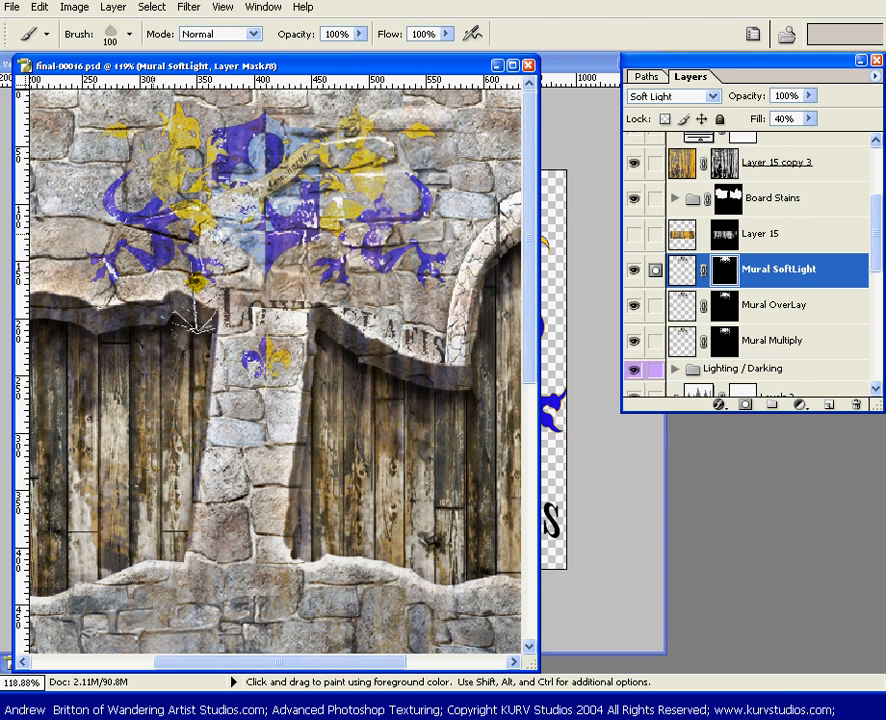
click(190, 270)
key(ctrl+i)
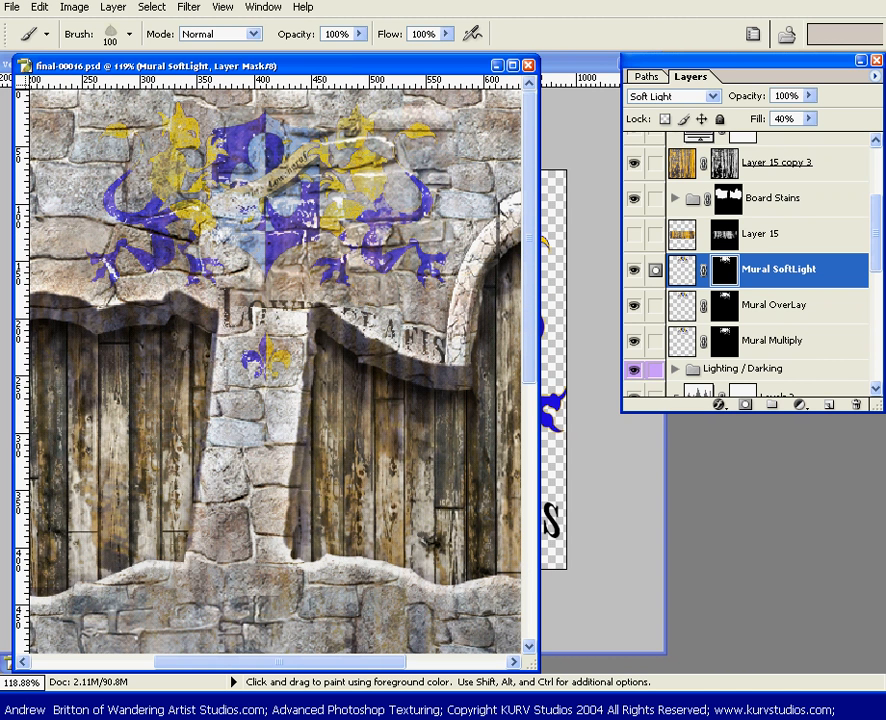
click(722, 305)
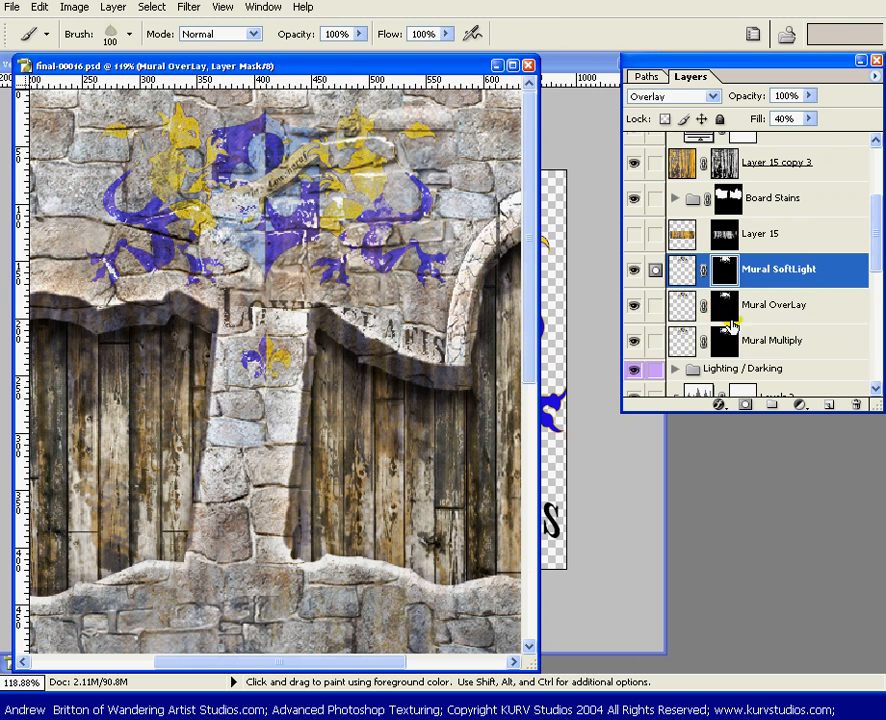
click(722, 340)
click(151, 227)
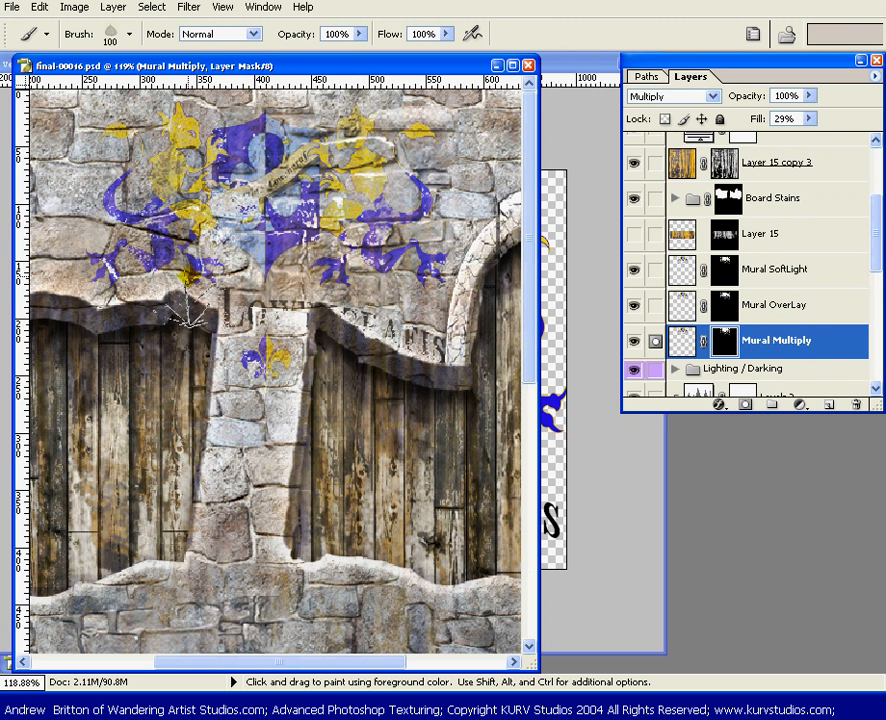
Link the three mural layers and group them into a layer set named Mural
key(v)
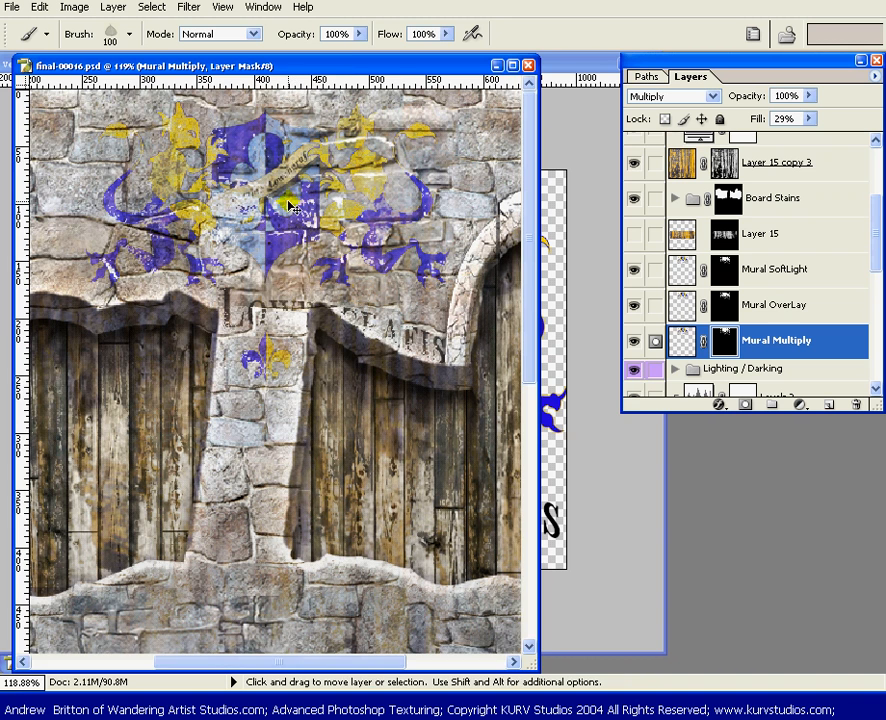
key(ctrl+0)
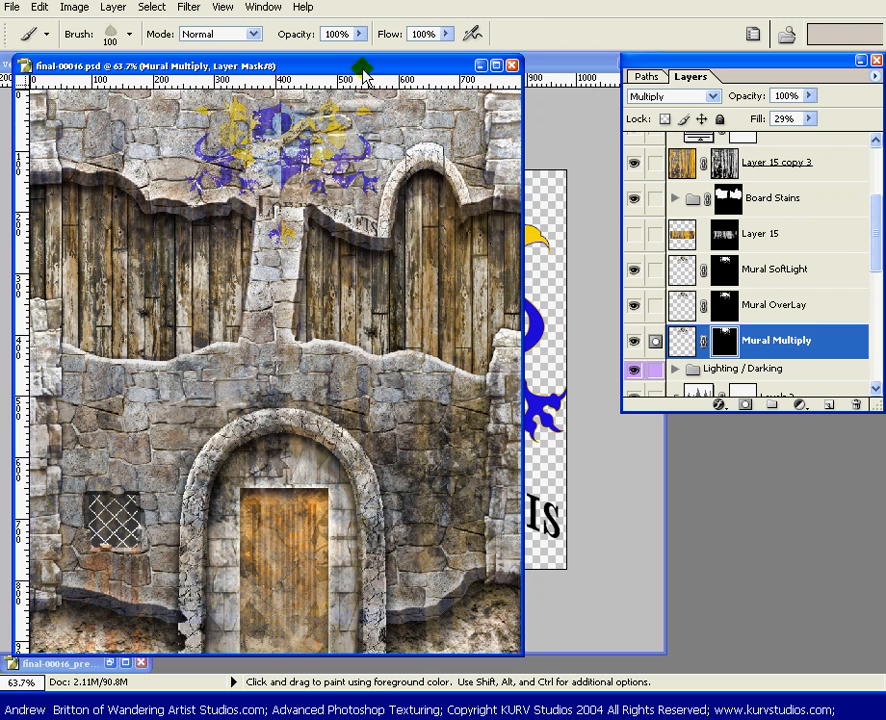
click(831, 270)
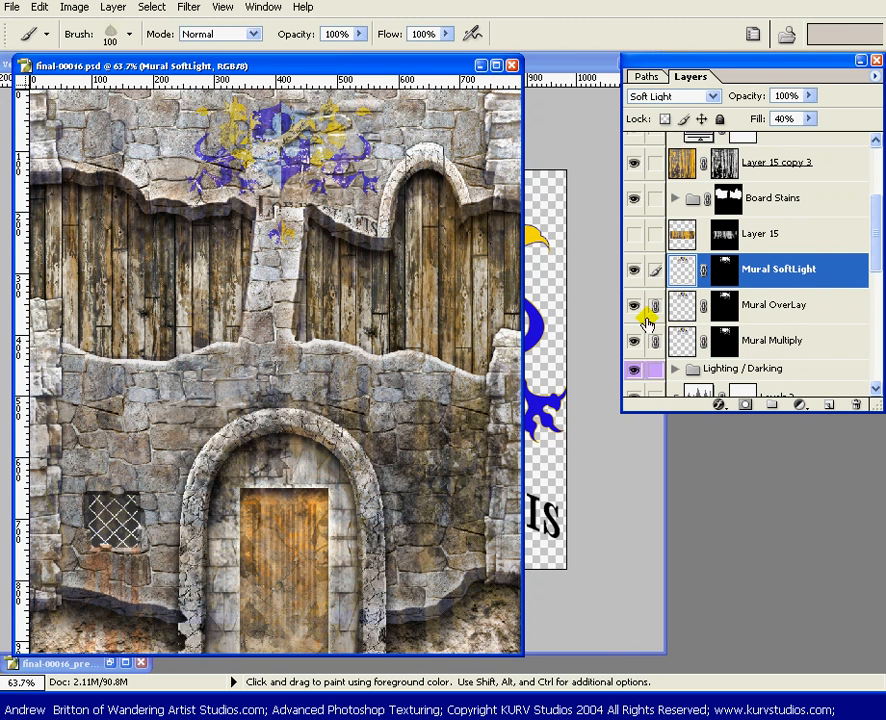
key(ctrl+g)
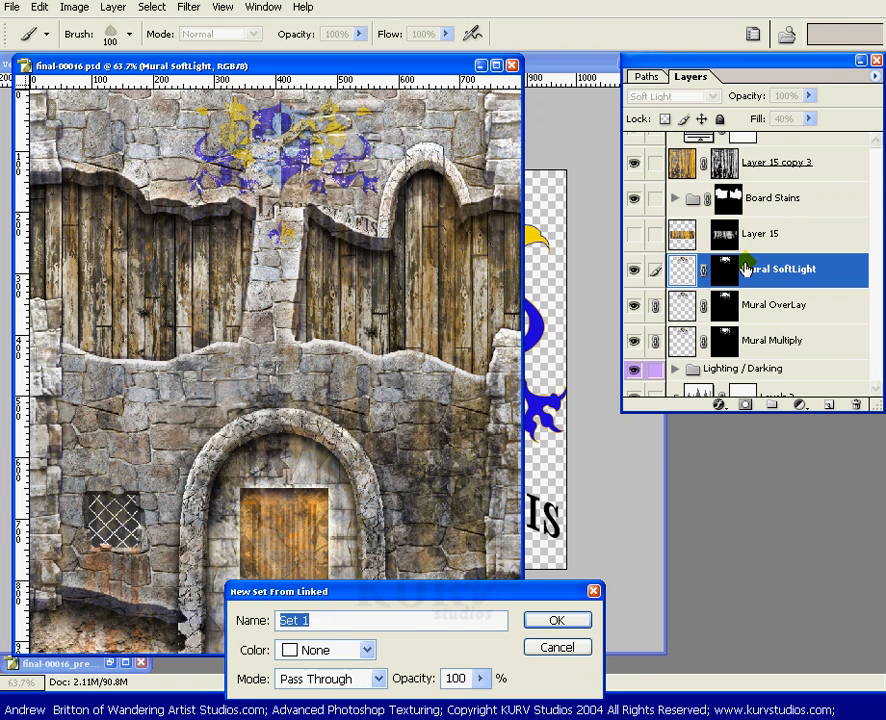
key(Return)
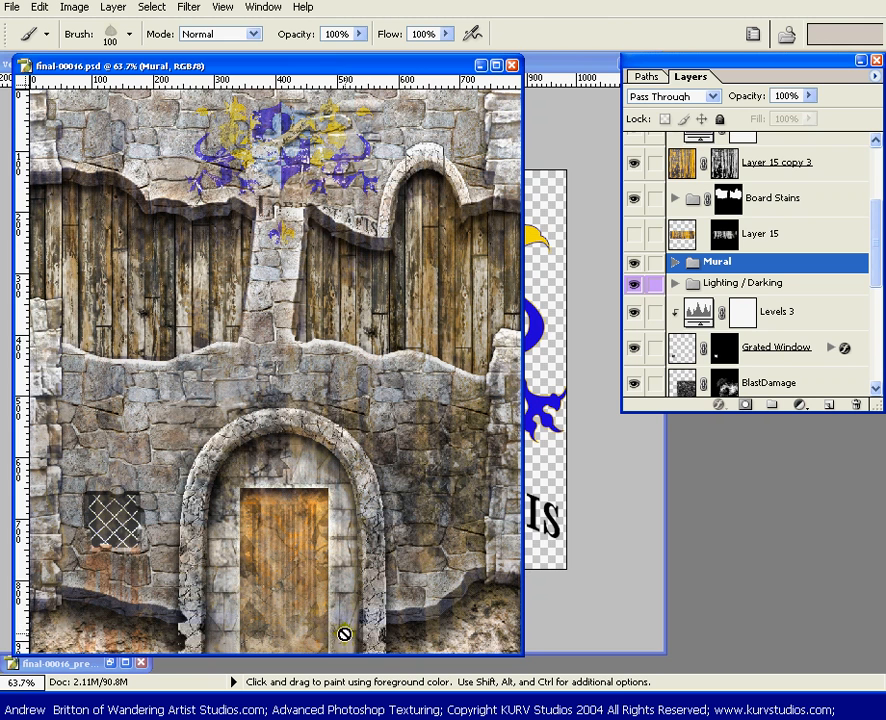
In VectorArt-5.psd, hide the Lower text and Shield & Banner sets and copy the visible lions merged
click(566, 68)
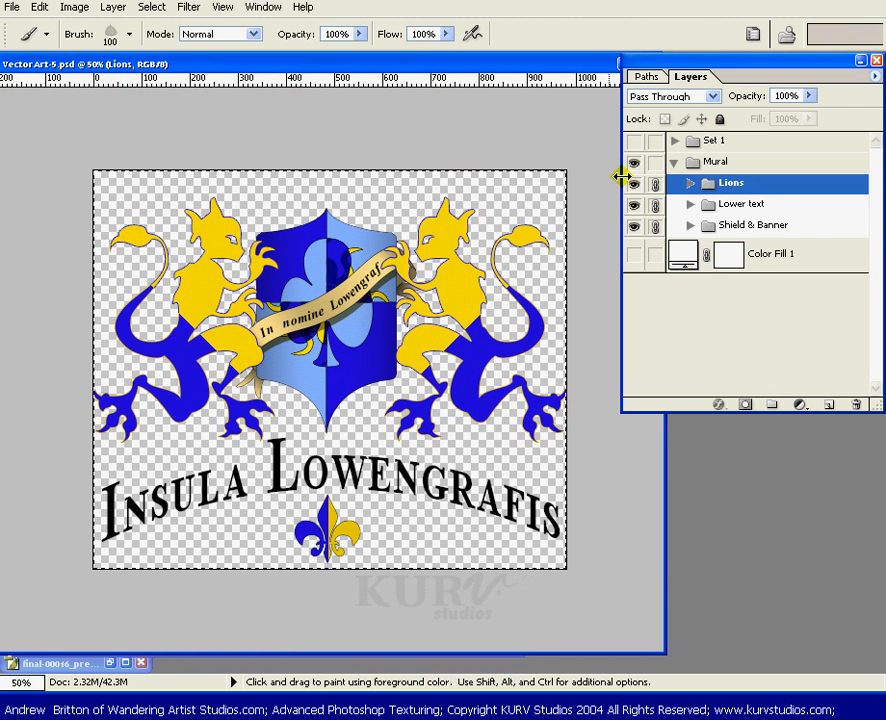
drag(634, 204, 635, 228)
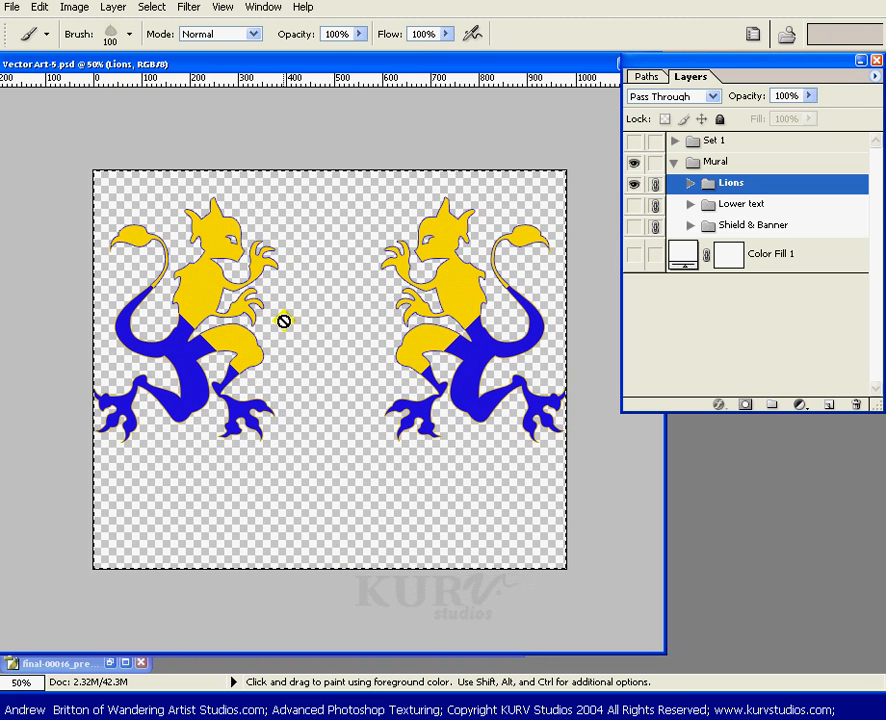
key(ctrl+shift+c)
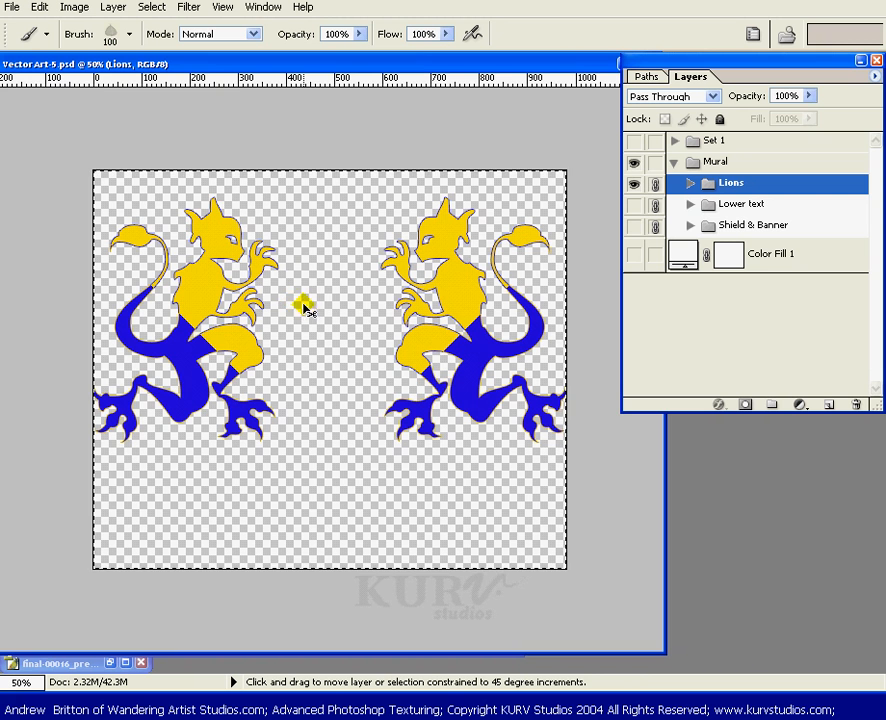
Minimize VectorArt-5.psd and paste the copied lions into final-00016.psd as a new layer above the Mural set
drag(614, 68, 579, 74)
click(588, 69)
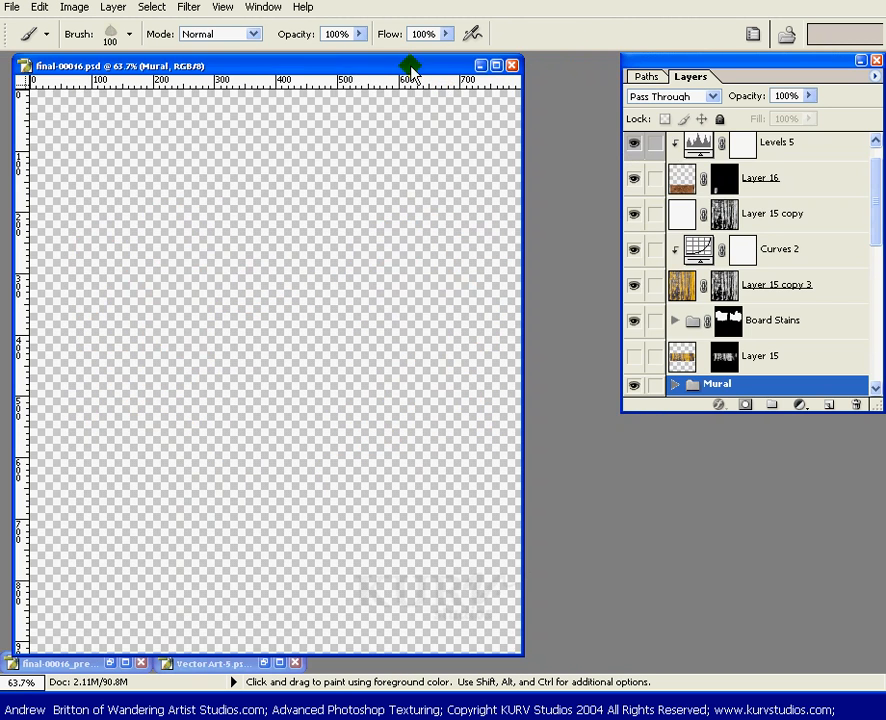
drag(414, 66, 450, 66)
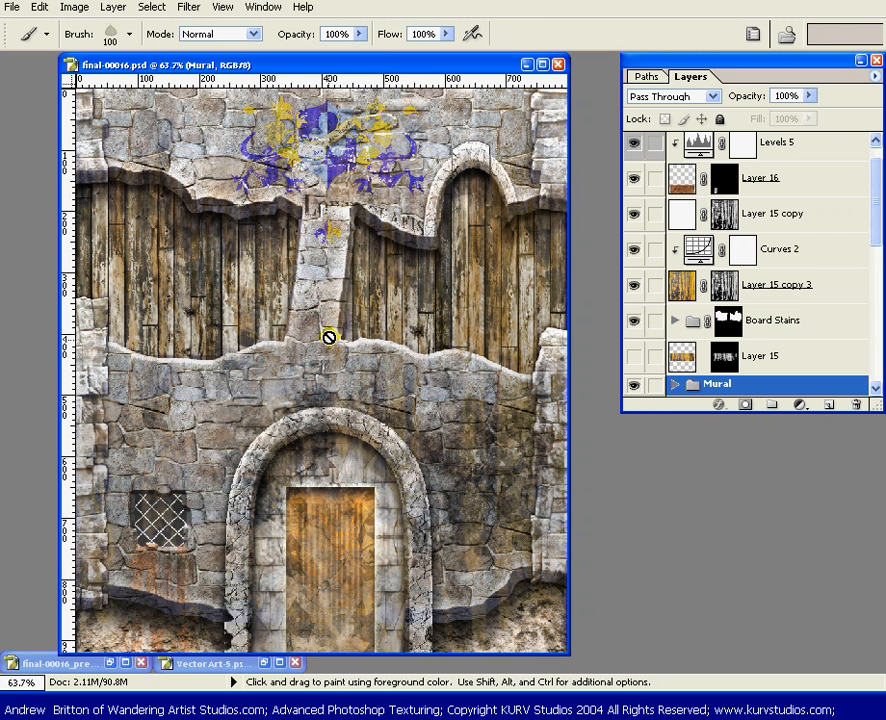
drag(290, 345, 288, 341)
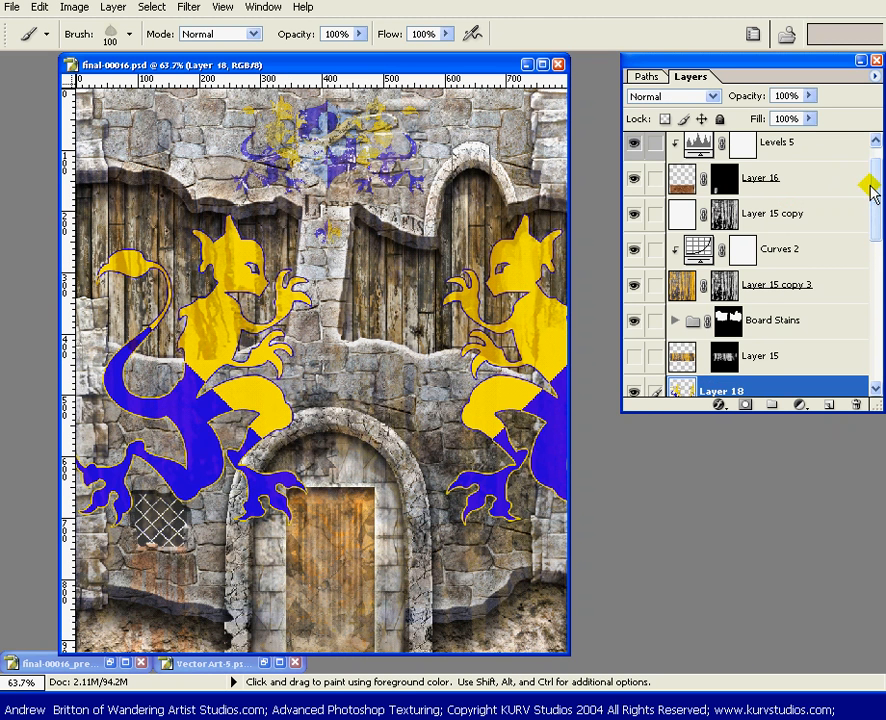
Scale the pasted lions on Layer 18 to 25.2% proportionally and move them down over the base of the doorway
drag(877, 190, 876, 242)
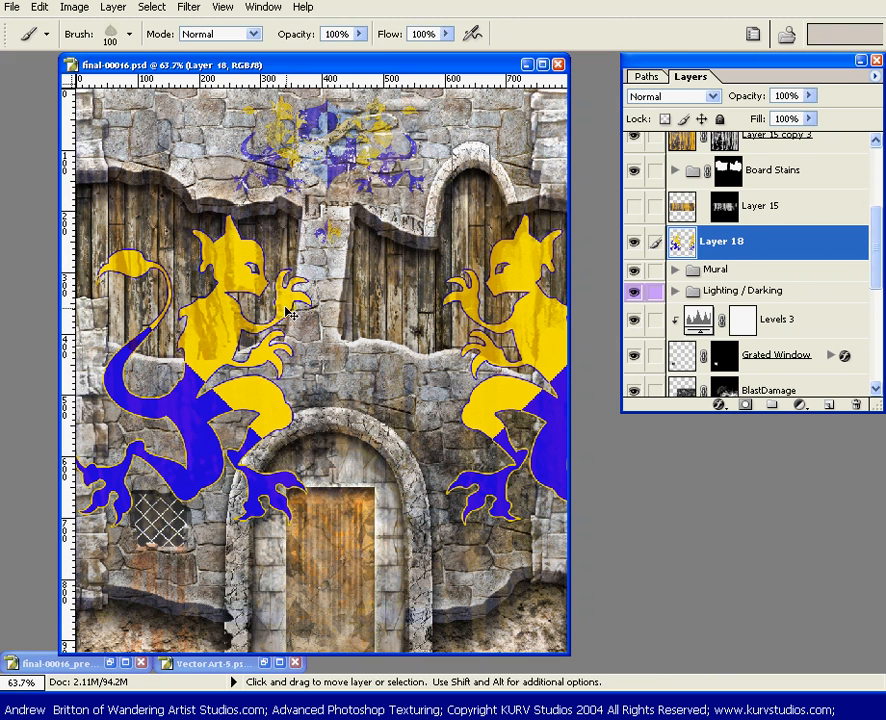
key(ctrl+t)
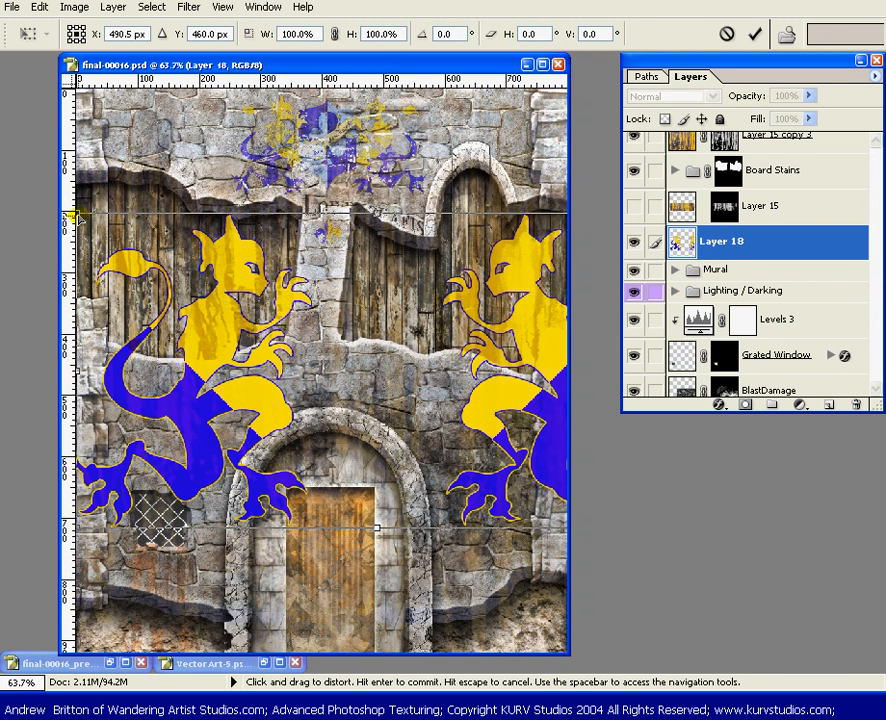
drag(78, 214, 147, 334)
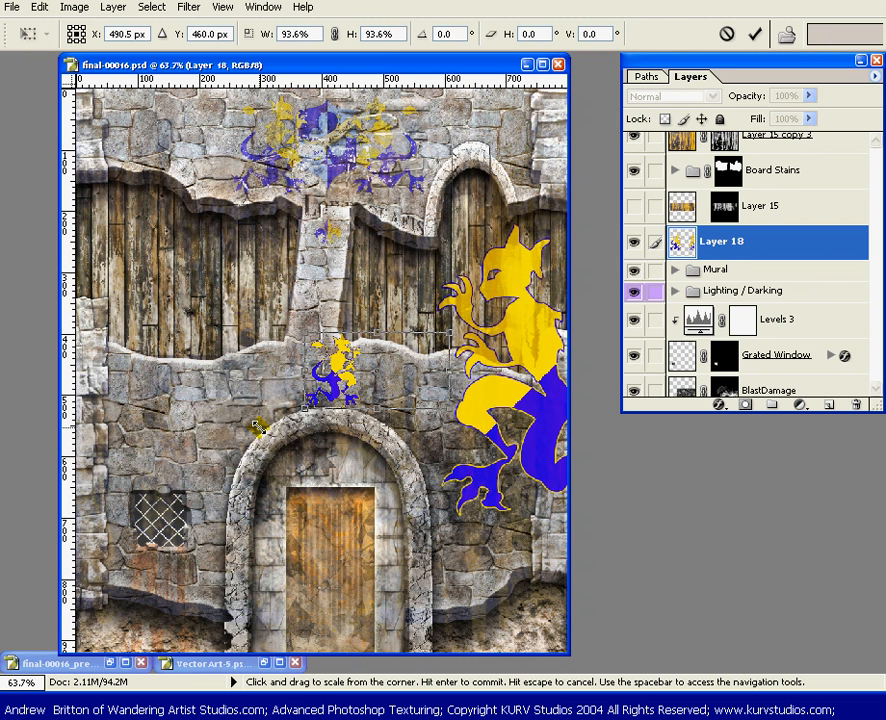
mouse_move(259, 423)
mouse_down()
mouse_move(256, 413)
mouse_move(270, 404)
mouse_up()
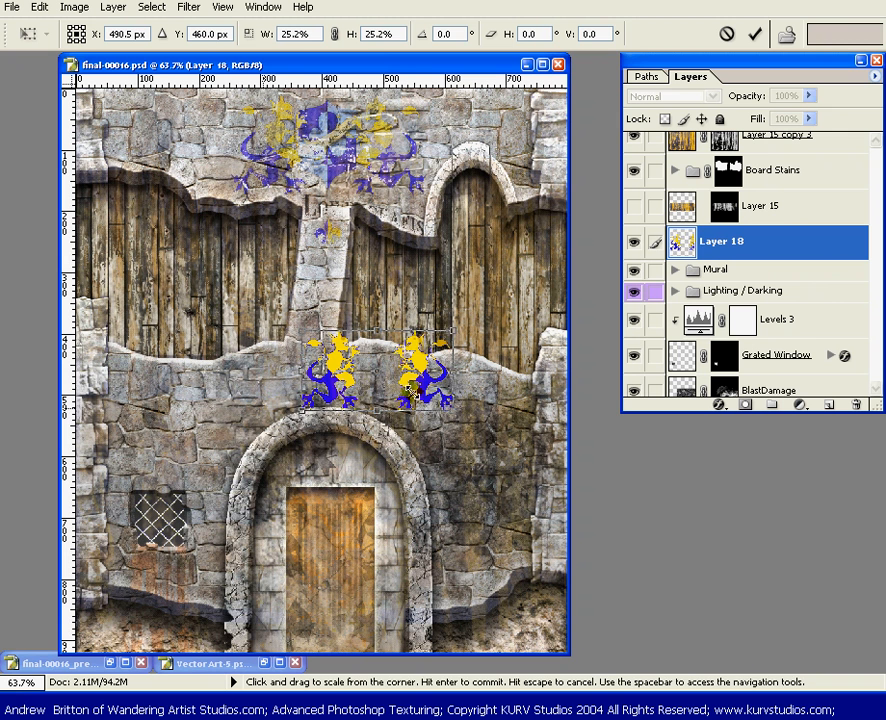
drag(350, 372, 308, 560)
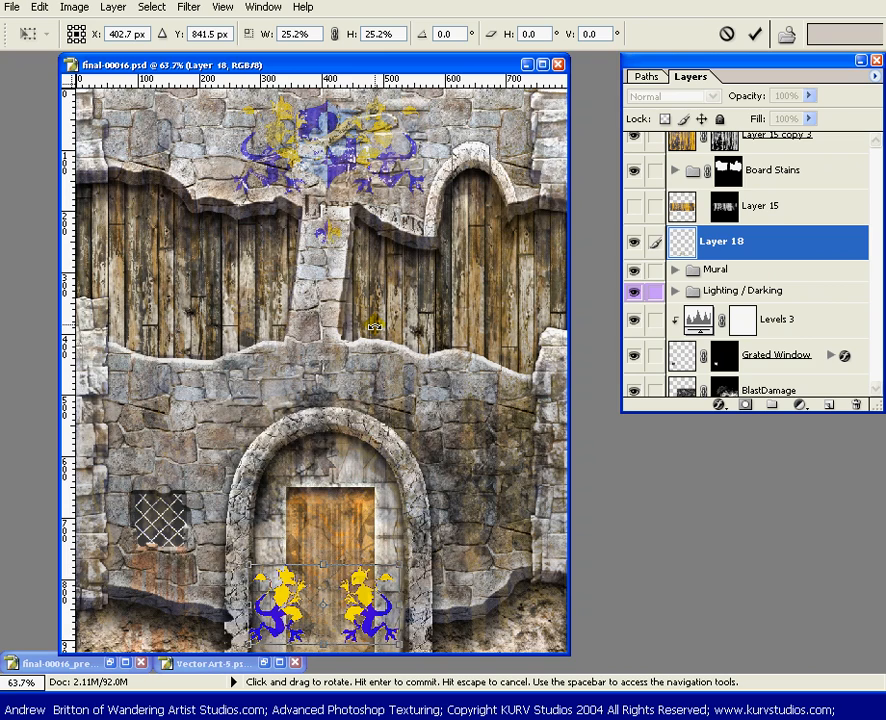
Reposition the lions at close range so the left lion's foot meets the inner edge of the stone arch
scroll(362, 328, up, 2)
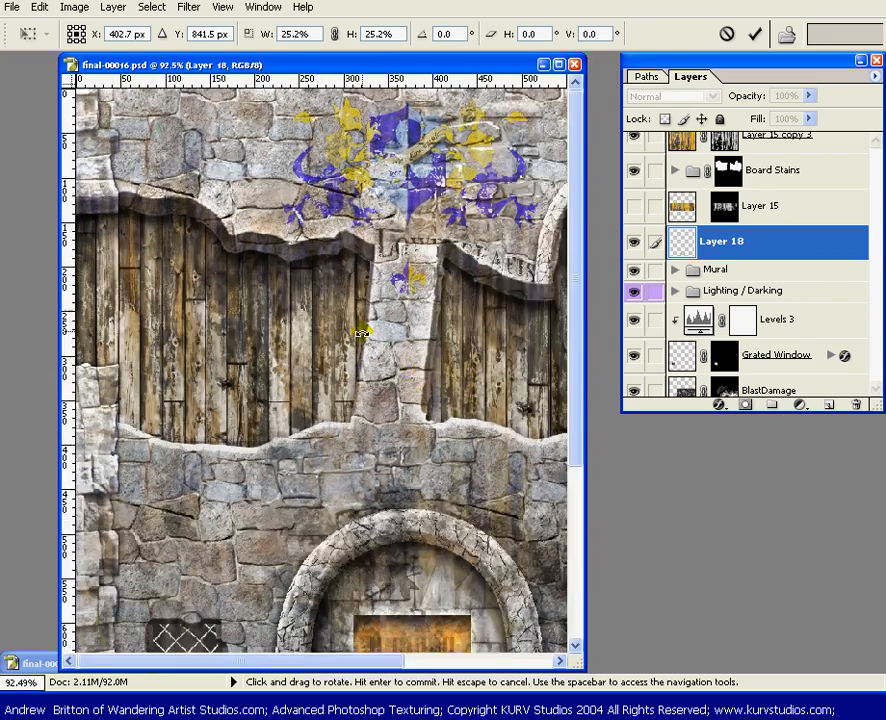
key(space)
drag(380, 446, 311, 133)
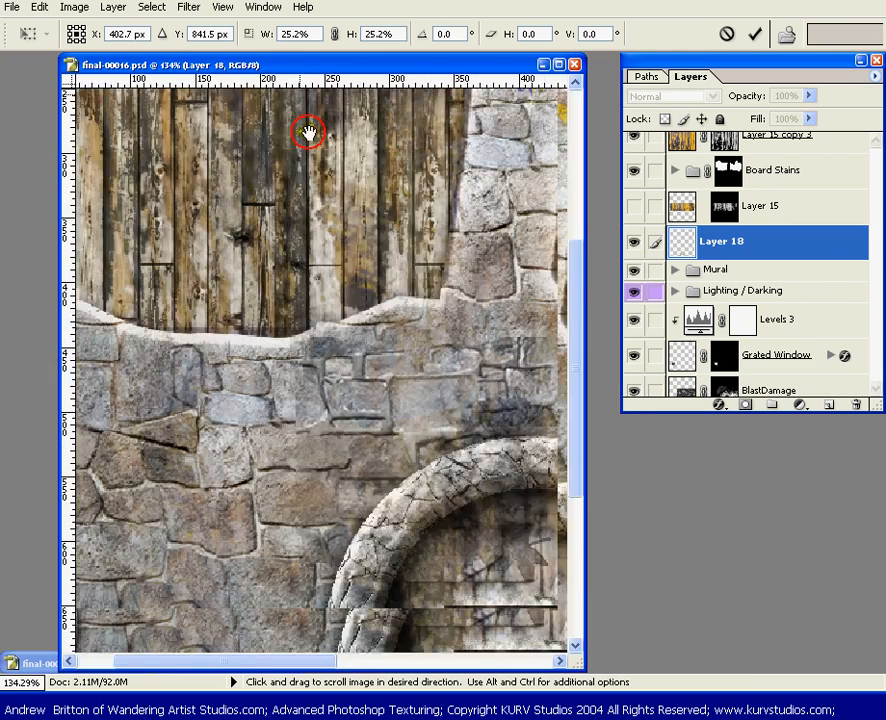
drag(468, 572, 398, 378)
drag(475, 475, 347, 362)
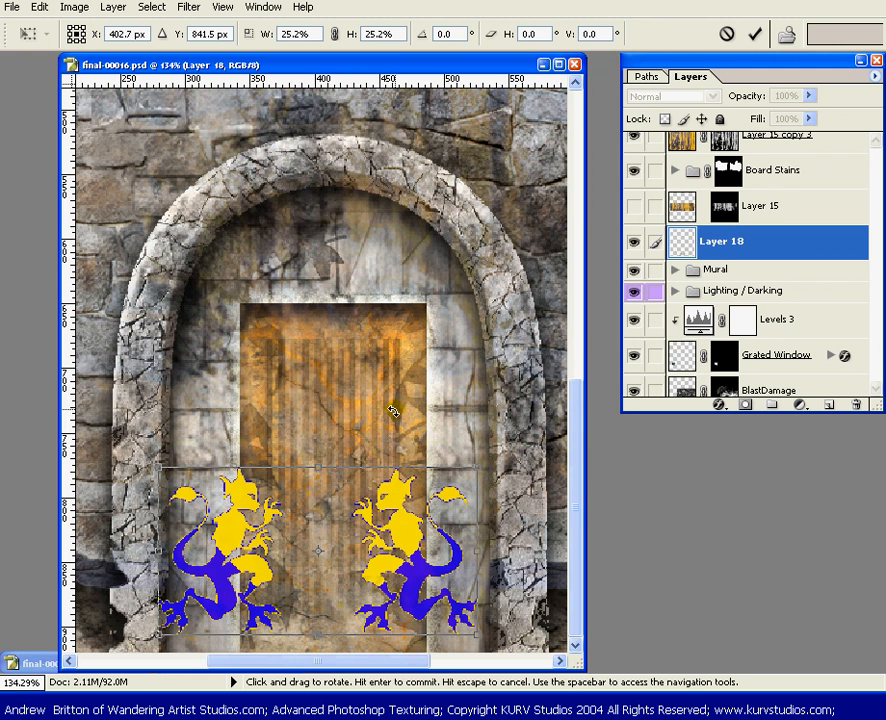
mouse_move(299, 518)
mouse_down()
mouse_move(320, 536)
mouse_move(307, 529)
mouse_up()
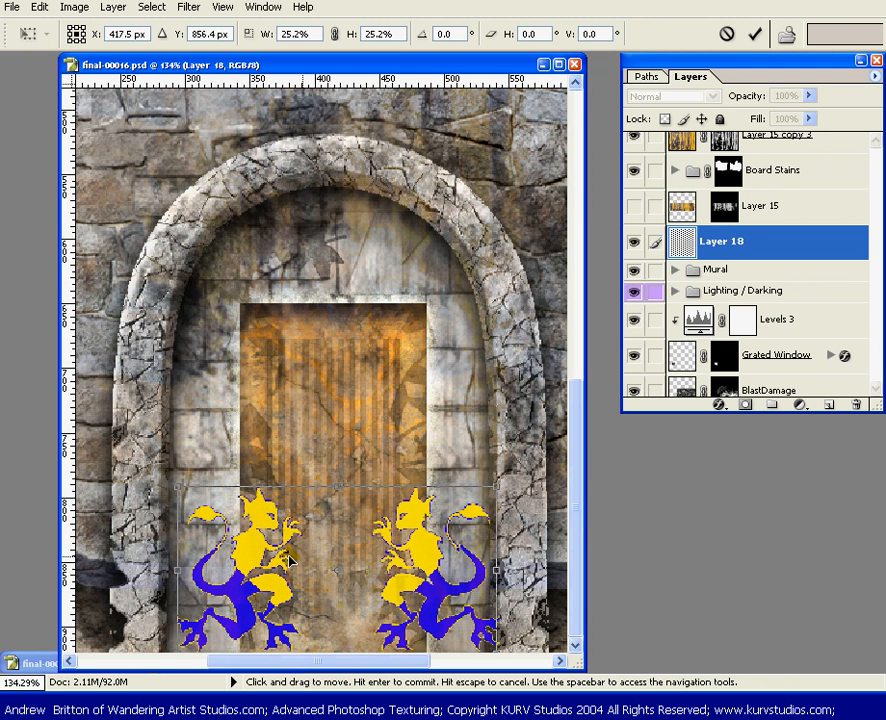
mouse_move(182, 590)
mouse_down()
mouse_move(166, 590)
mouse_move(179, 590)
mouse_up()
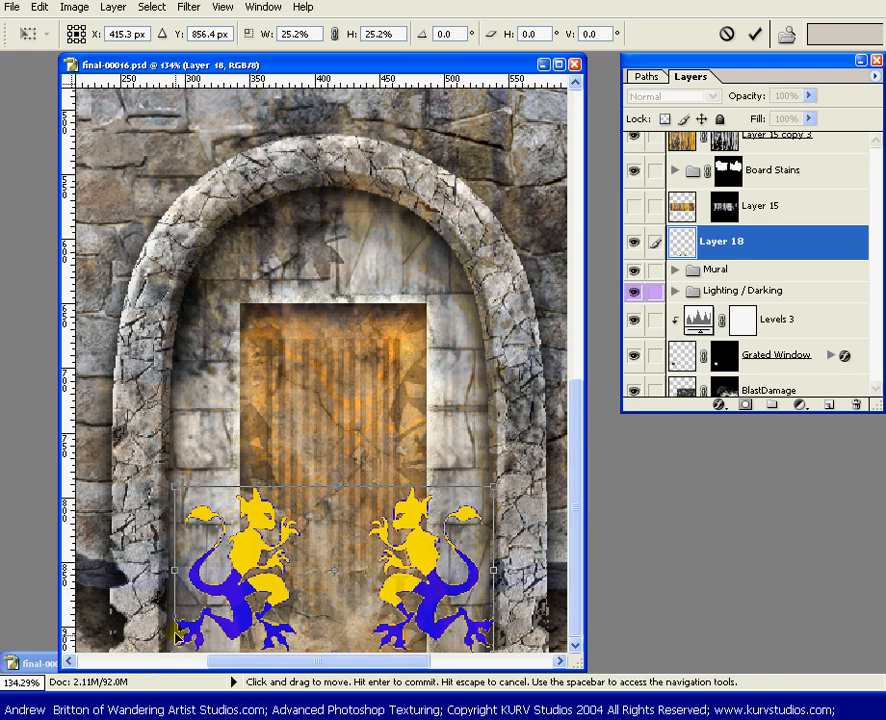
key(Left)
key(Left)
key(Left)
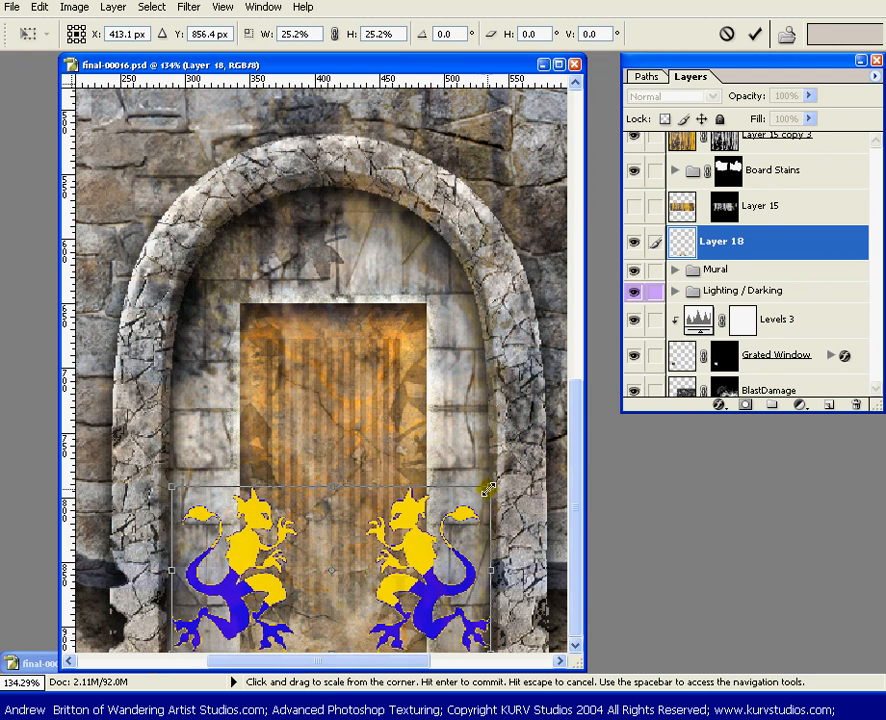
Shrink the lions to about 13.3% toward their lower-left corner so the left one fits the stone beside the door, and apply the transform
drag(492, 487, 346, 573)
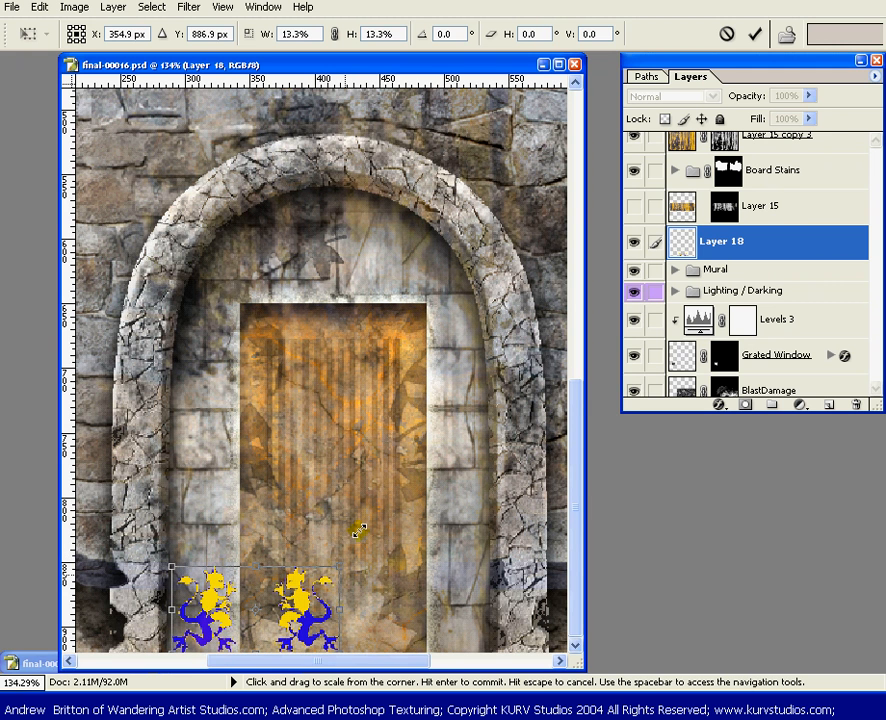
drag(359, 531, 340, 518)
key(Return)
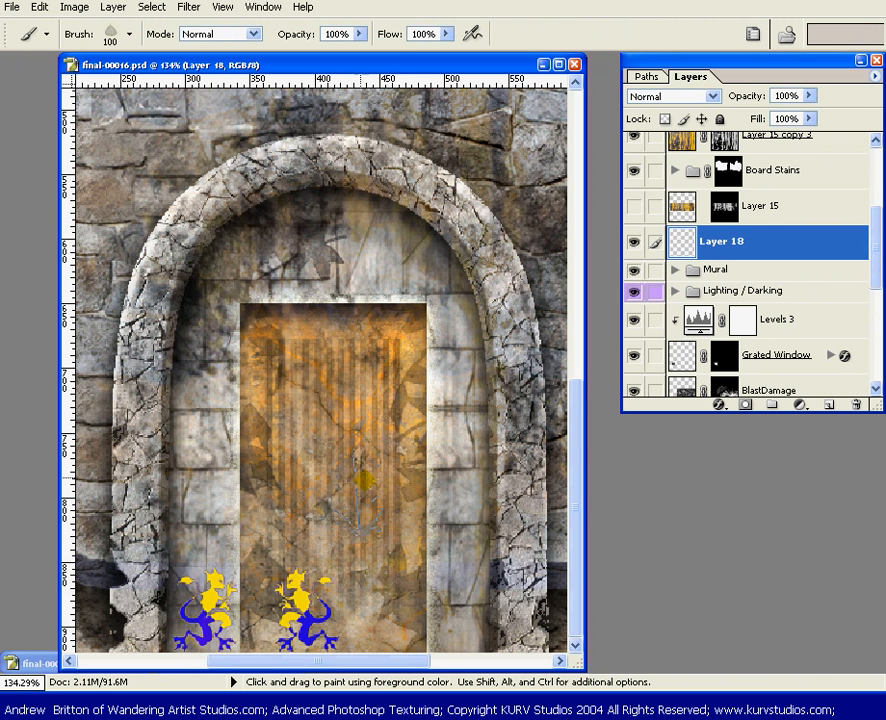
Select the right lion with a rectangular marquee and move it horizontally onto the stone jamb on the door's right side
key(m)
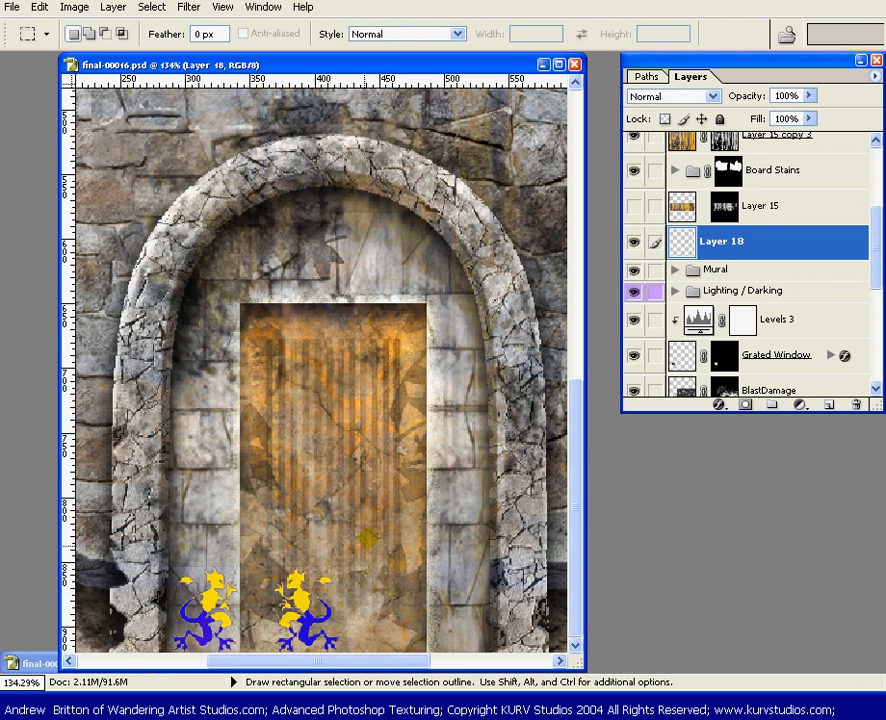
drag(258, 550, 376, 652)
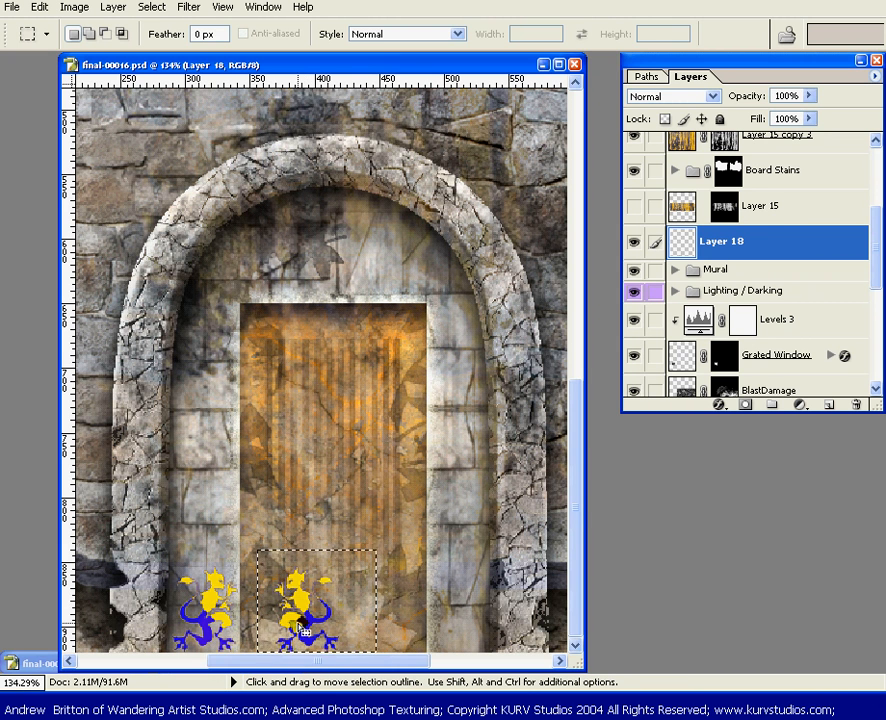
key(v)
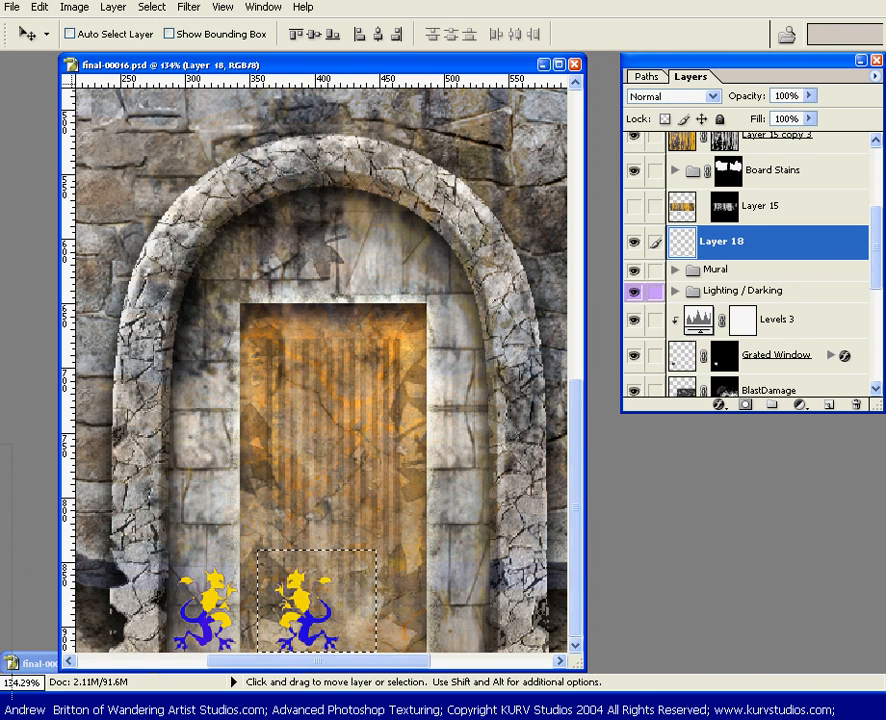
drag(0, 451, 43, 60)
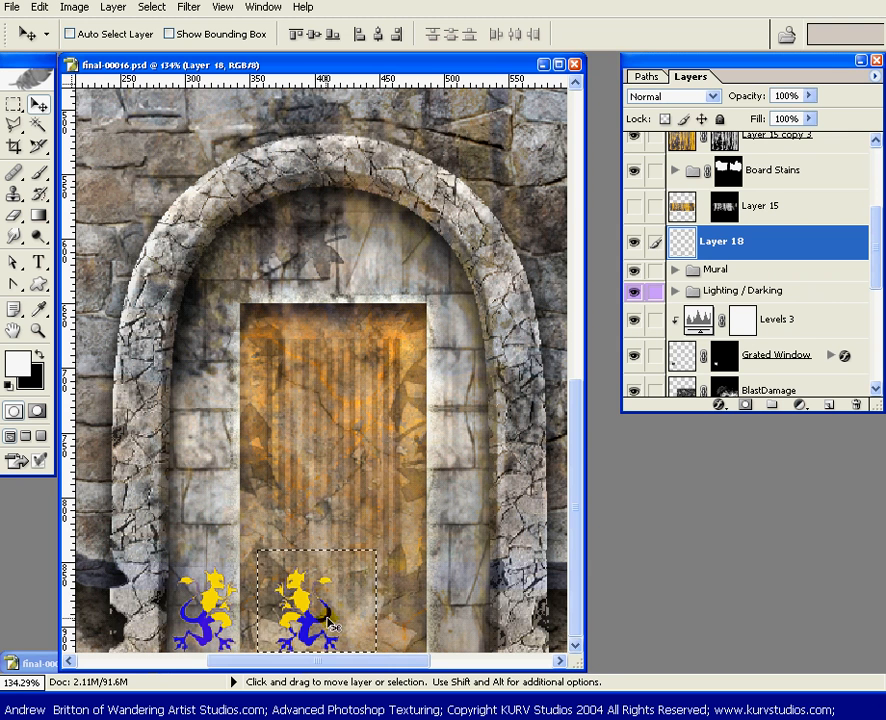
key(shift)
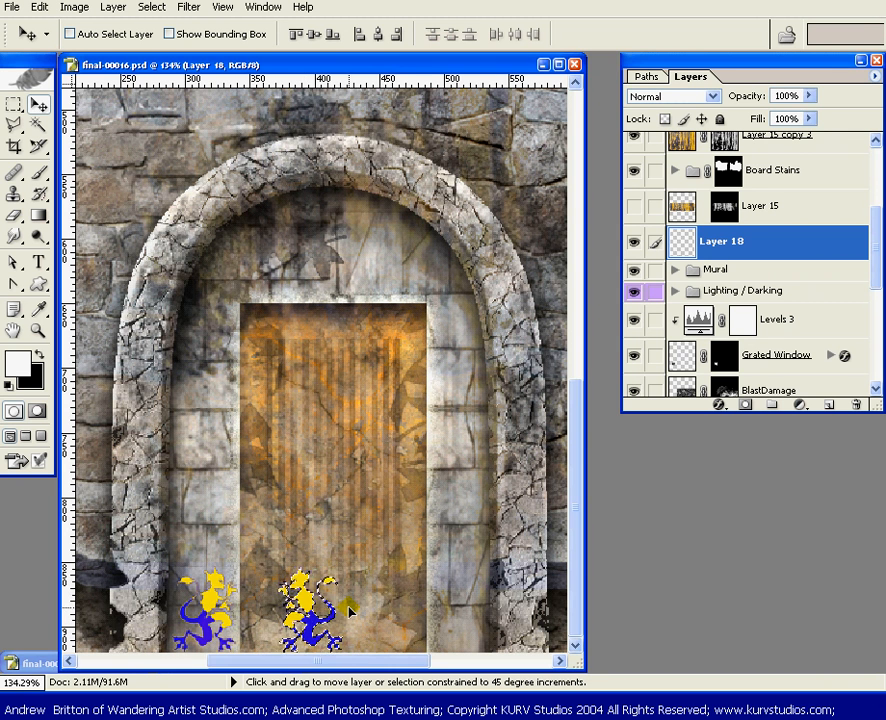
drag(349, 610, 450, 604)
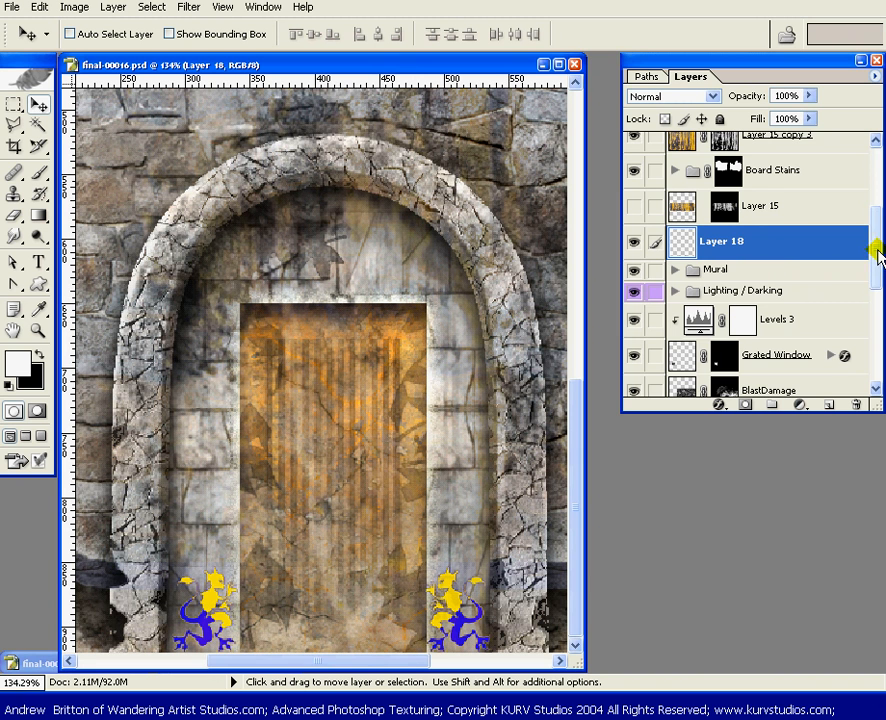
Expand the Mural set, then give Layer 18 the Multiply blend mode and a fill opacity of 71% in its blending options
scroll(874, 249, down, 1)
click(670, 260)
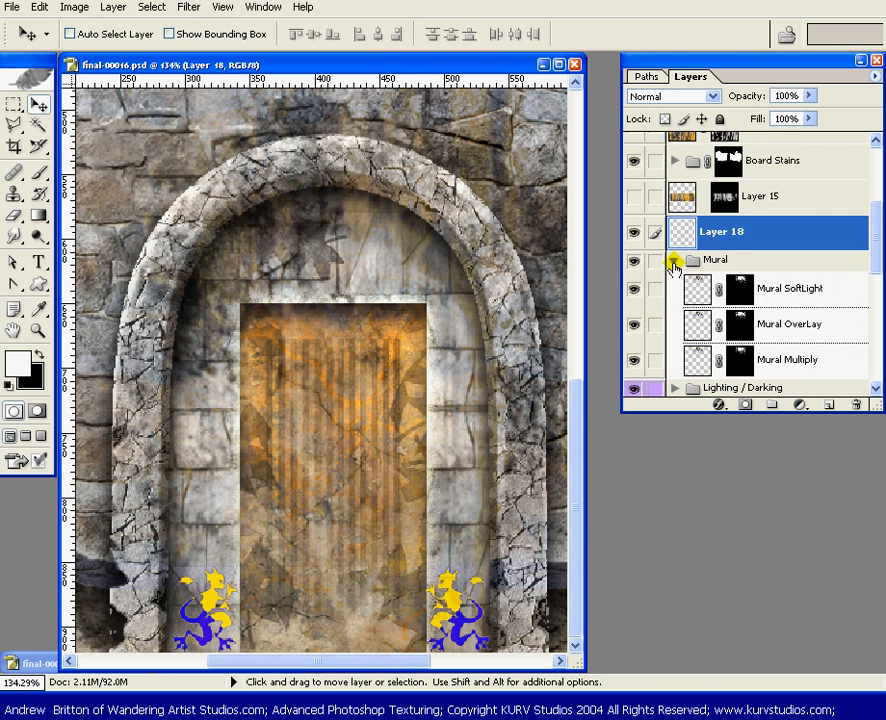
click(824, 228)
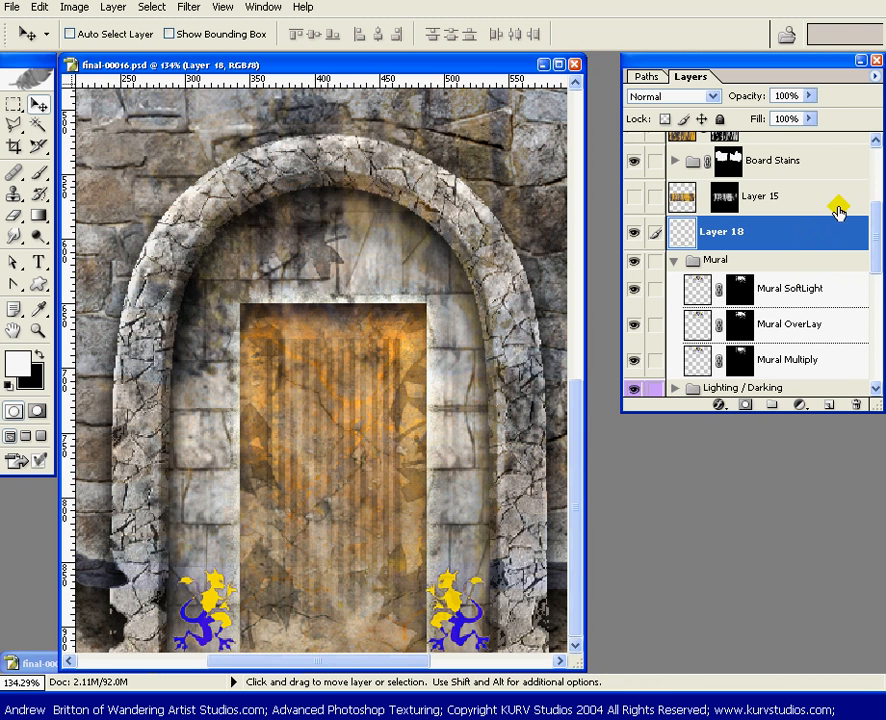
double_click(820, 231)
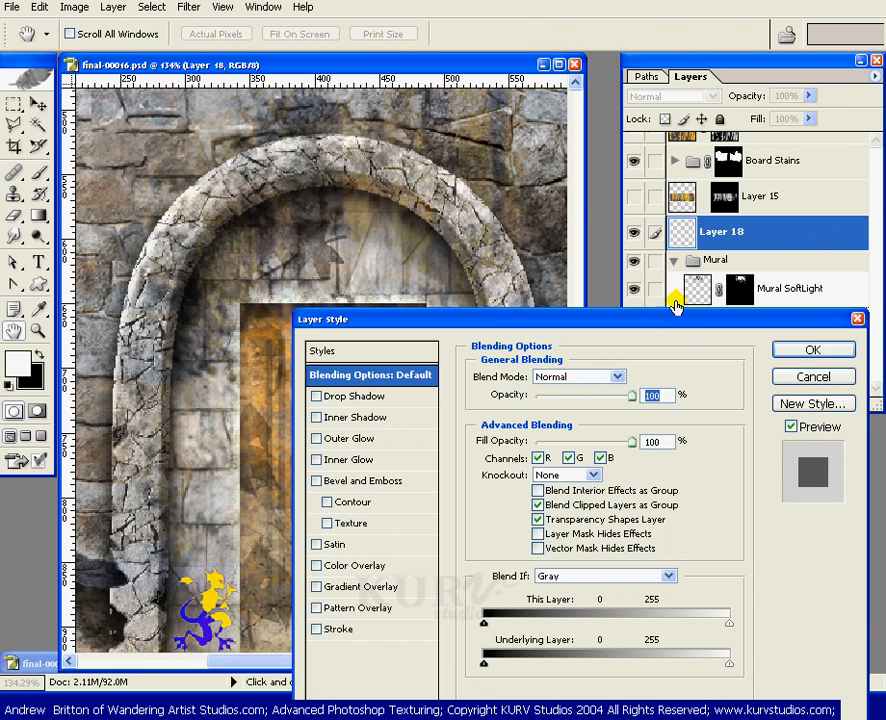
drag(692, 320, 704, 70)
click(627, 128)
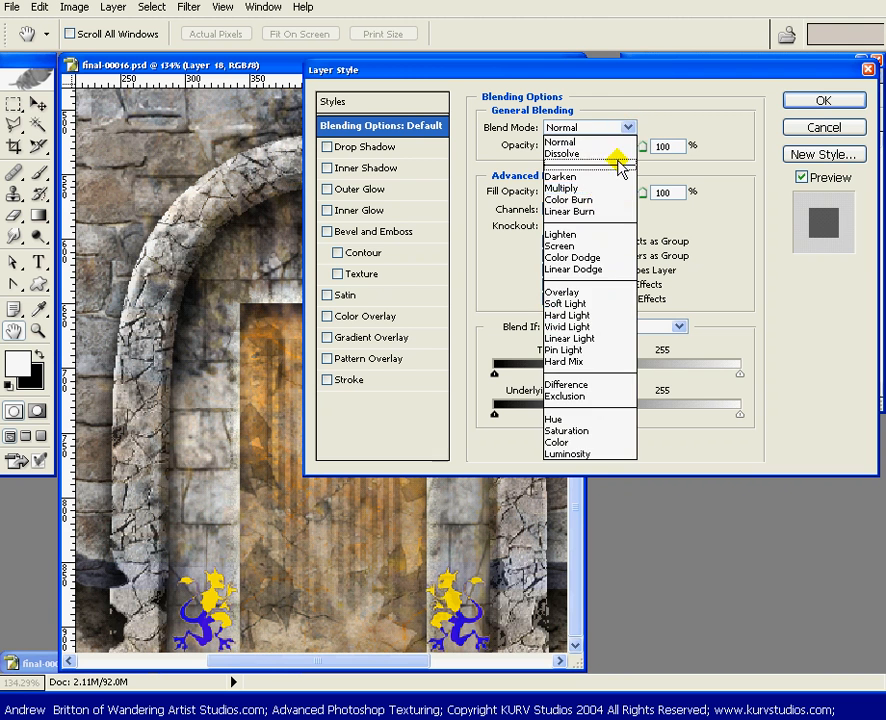
click(590, 187)
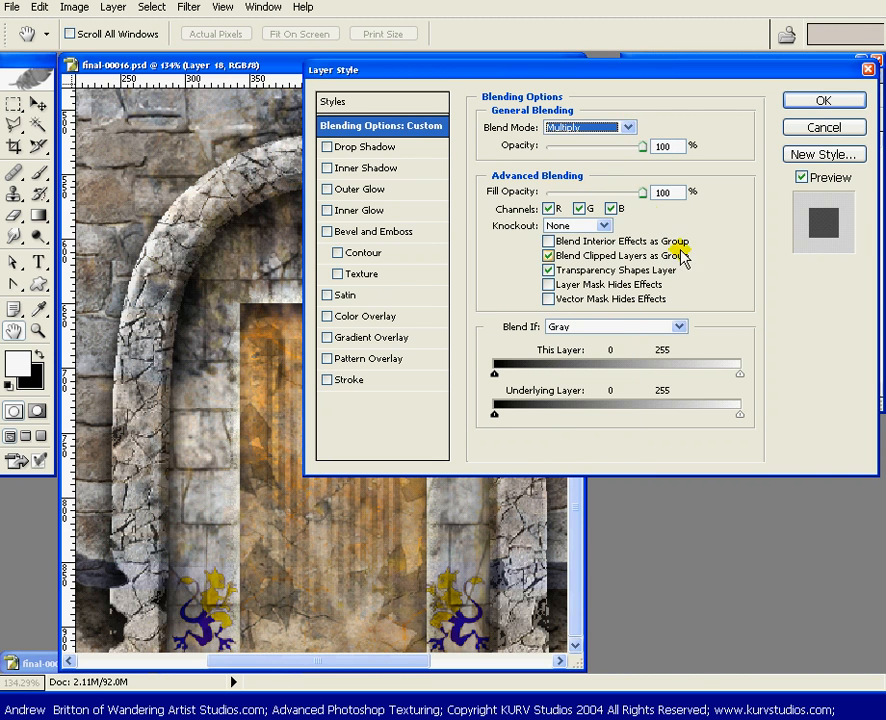
key(Tab)
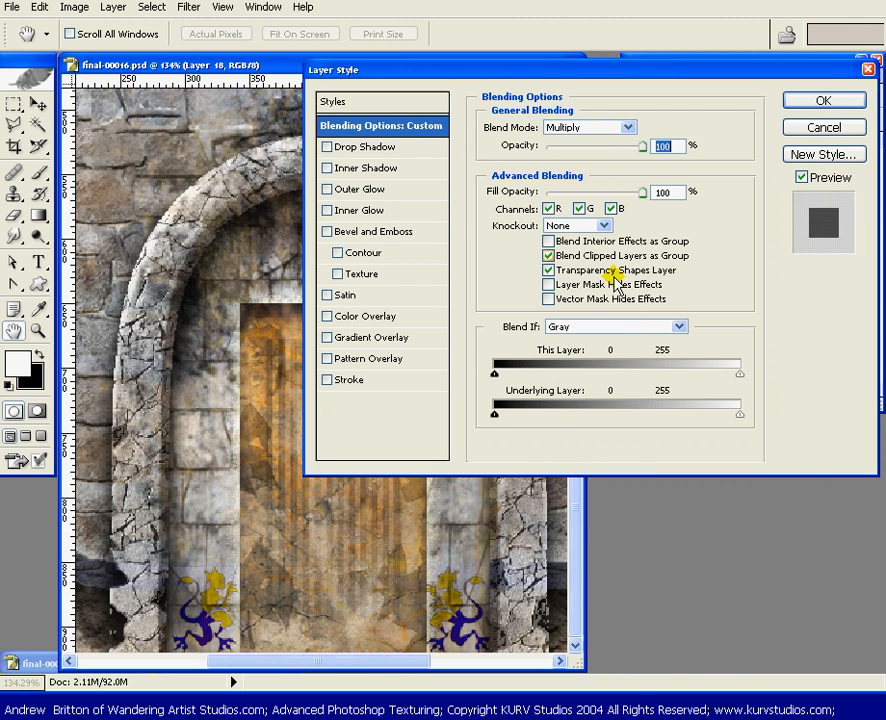
drag(619, 191, 615, 191)
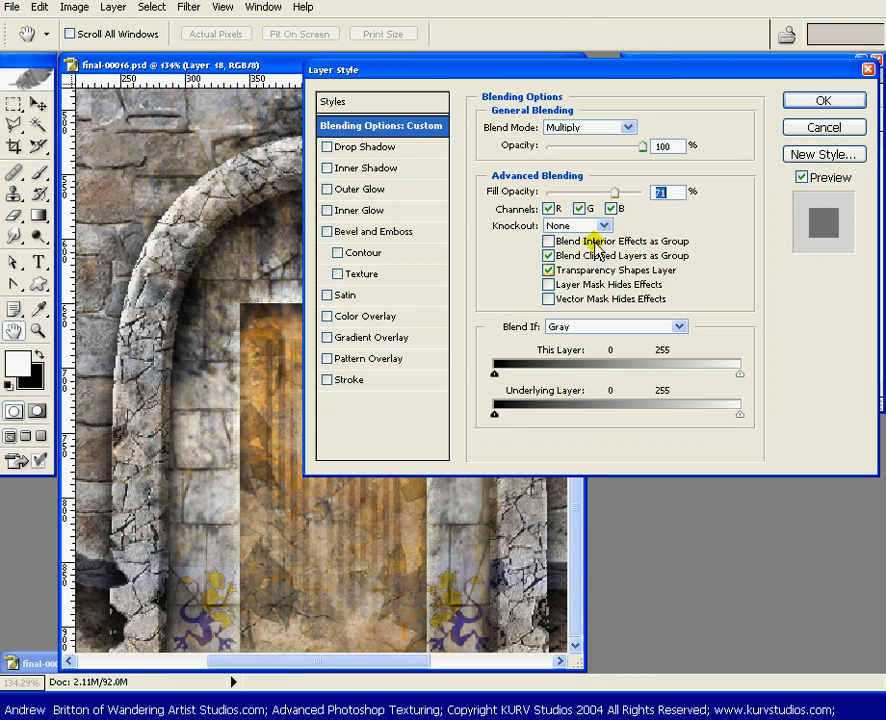
Limit Layer 18's Blend If range for the underlying layer to 98 and 162, and accept the layer style
drag(504, 420, 590, 421)
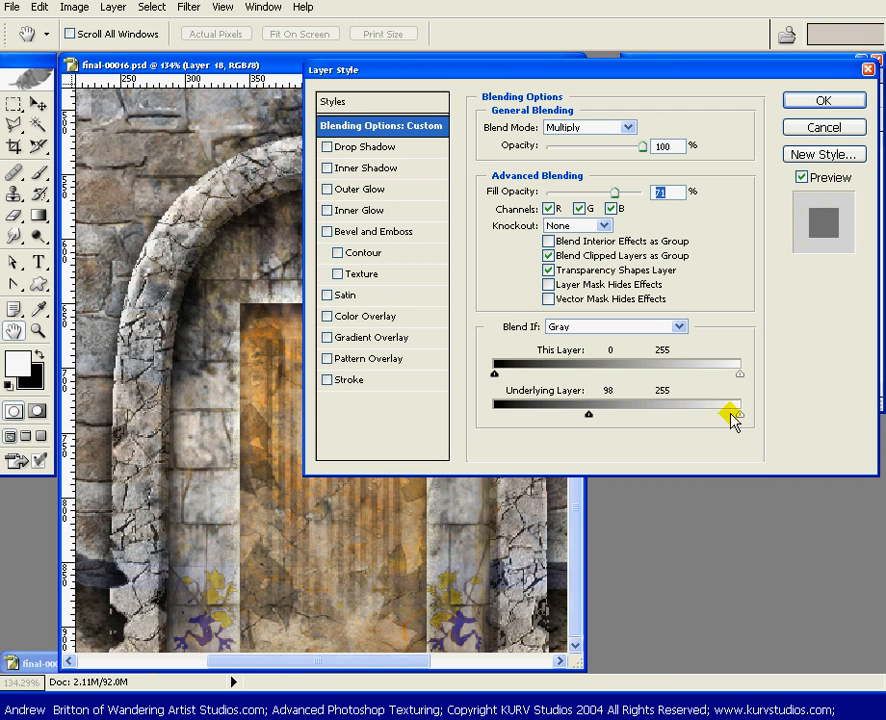
drag(739, 416, 650, 428)
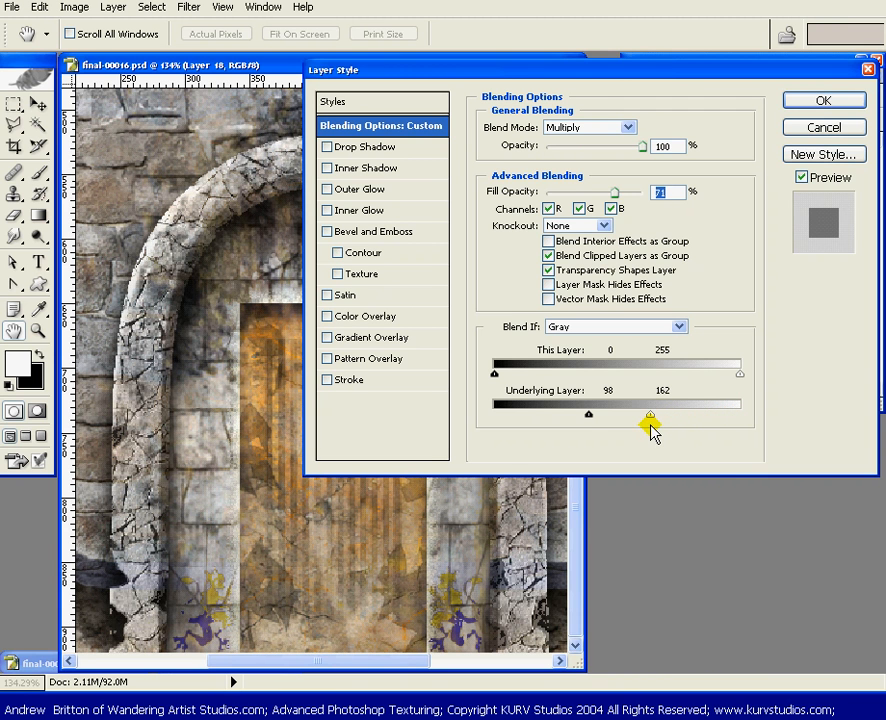
click(823, 100)
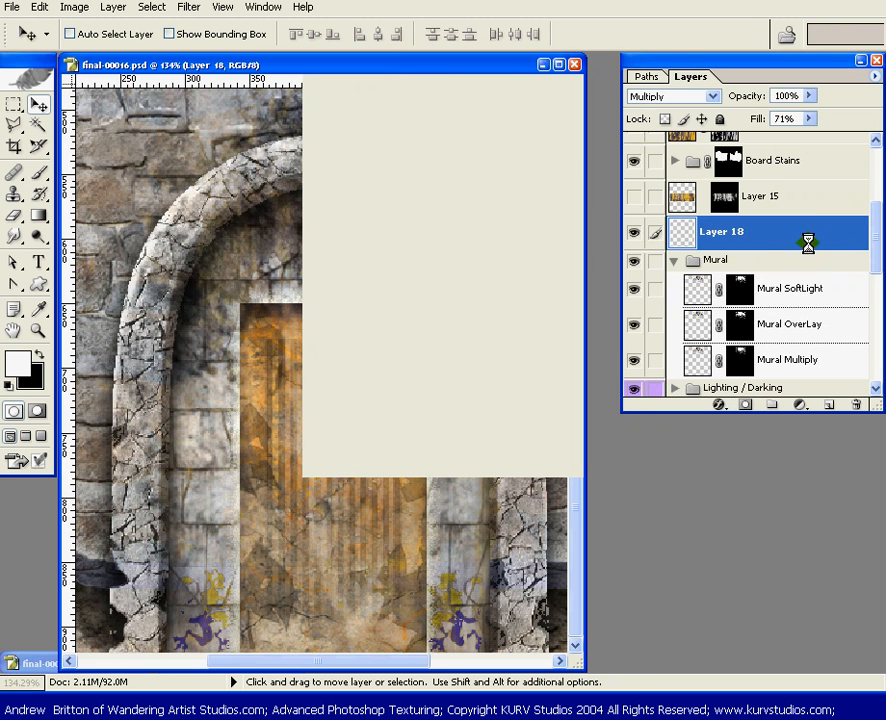
Rename Layer 18 as Lions Multiply
double_click(721, 234)
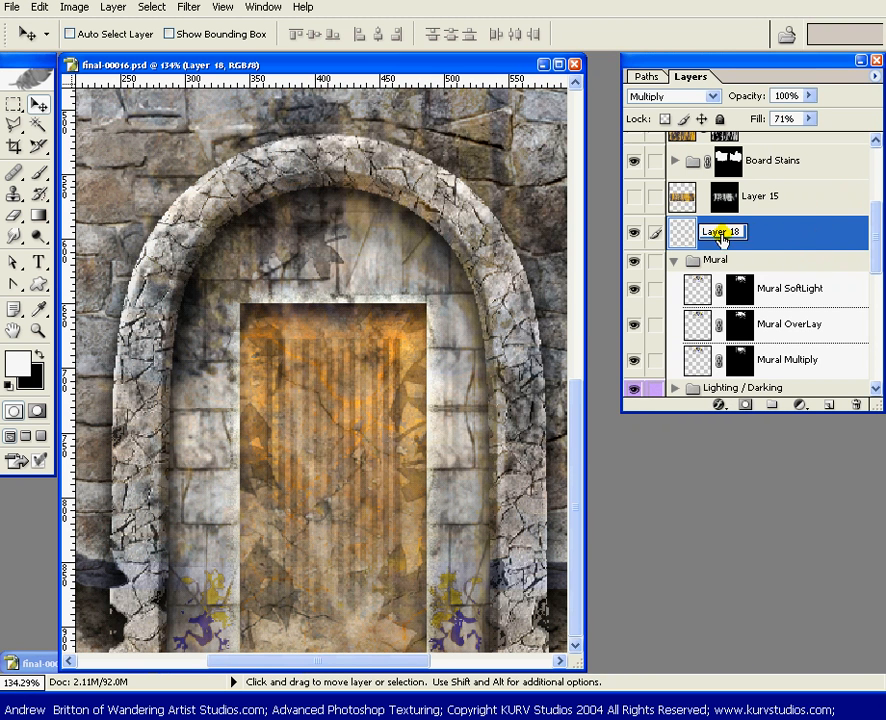
text(Lions)
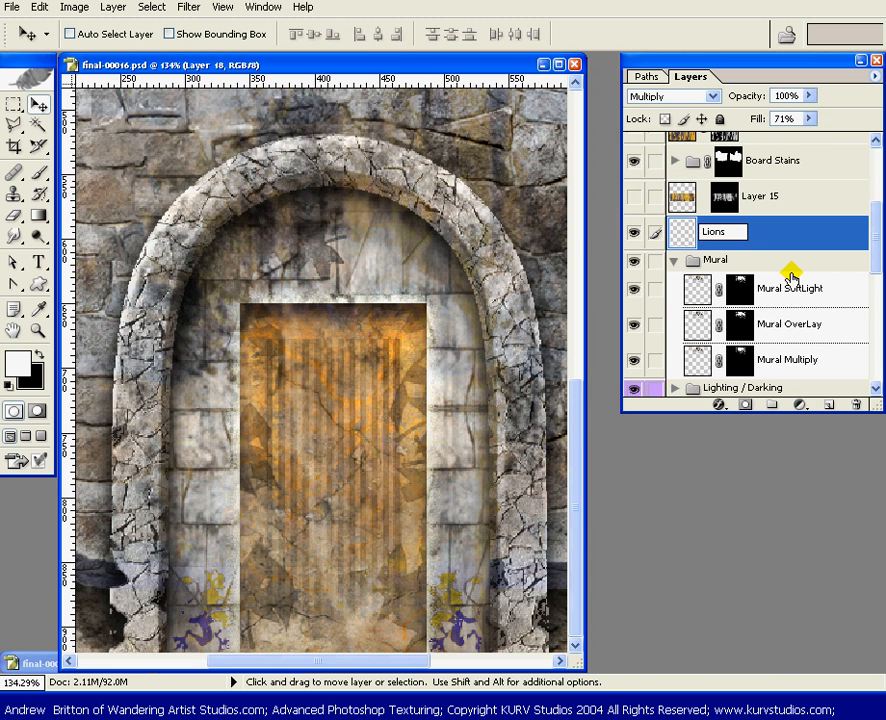
text( Multiply)
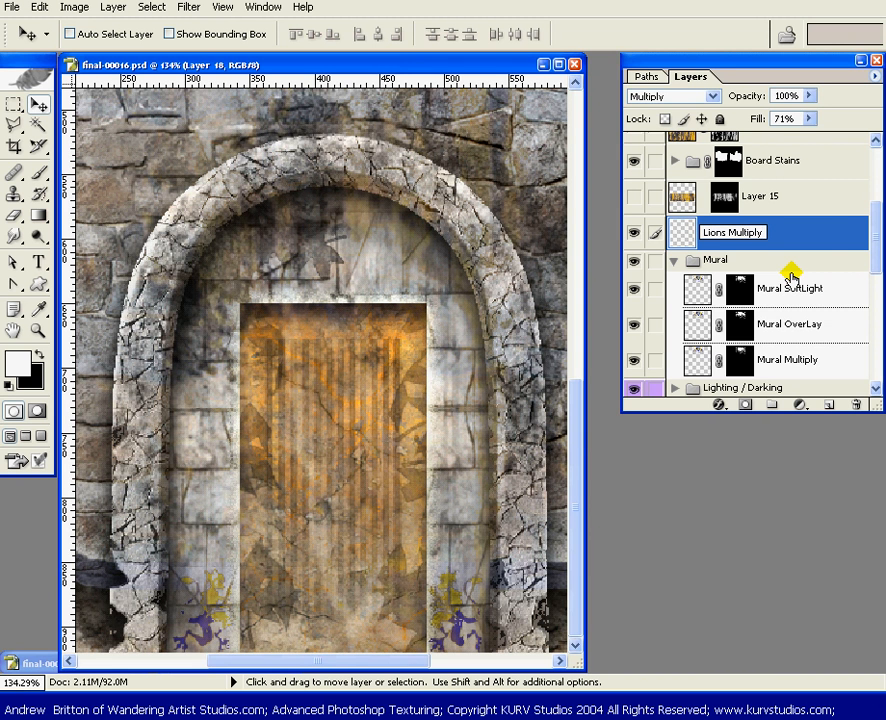
key(Return)
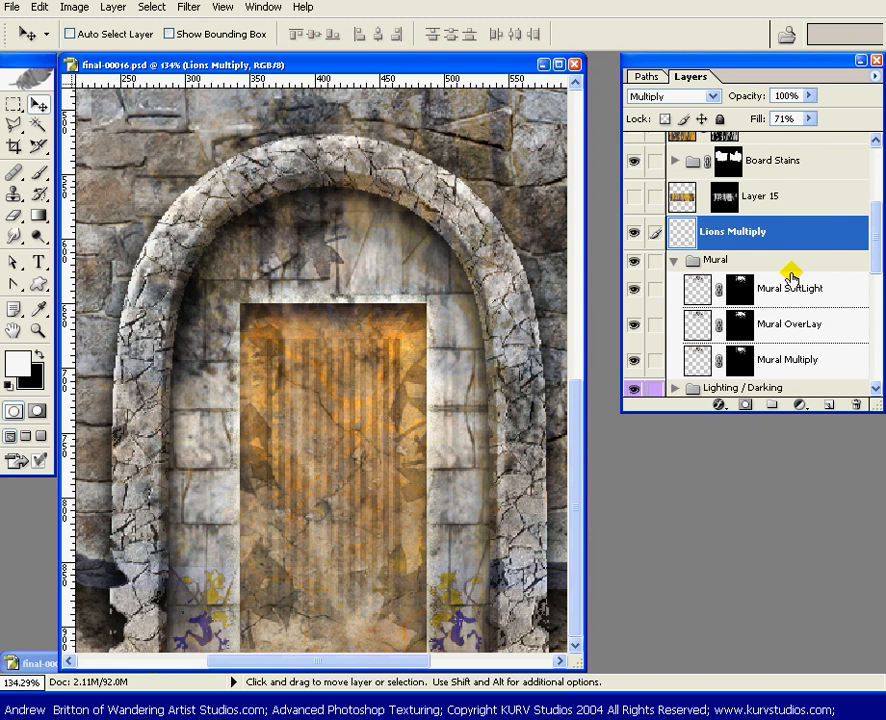
Duplicate the Lions Multiply layer and give the copy the Overlay blend mode in its blending options
drag(843, 222, 828, 404)
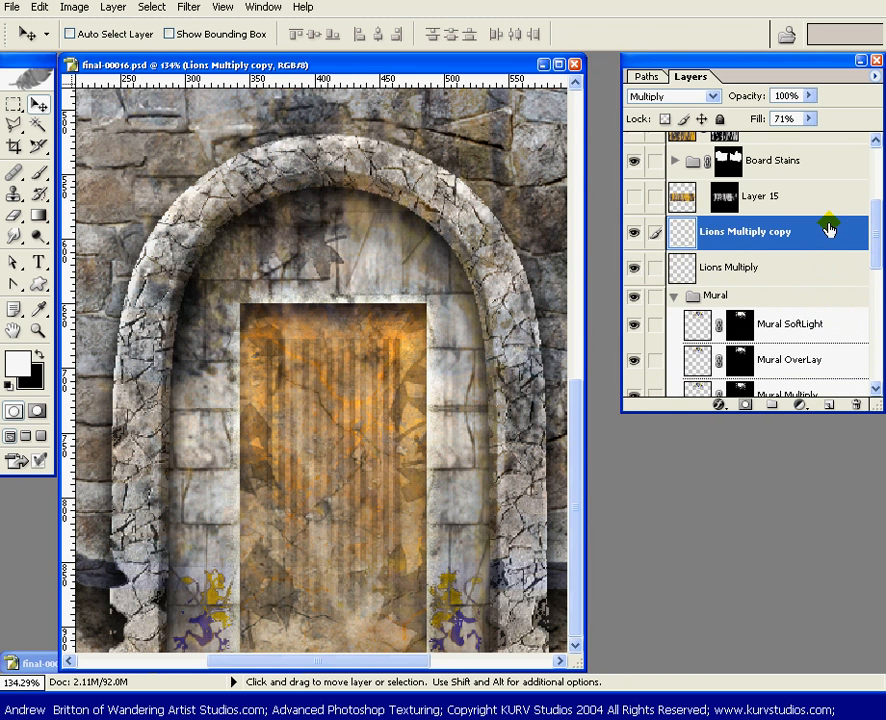
double_click(820, 224)
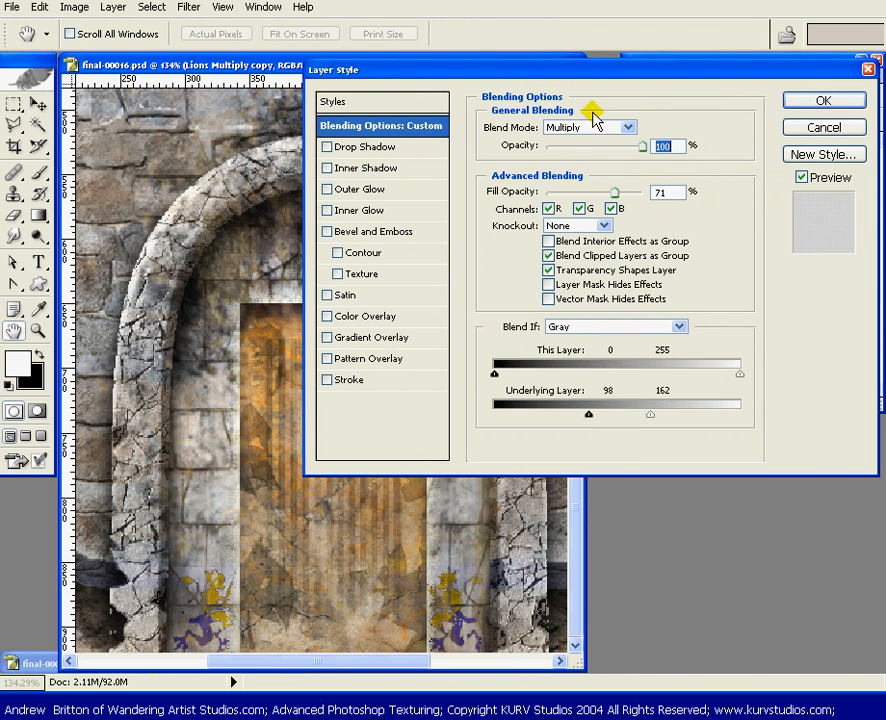
click(627, 127)
click(590, 289)
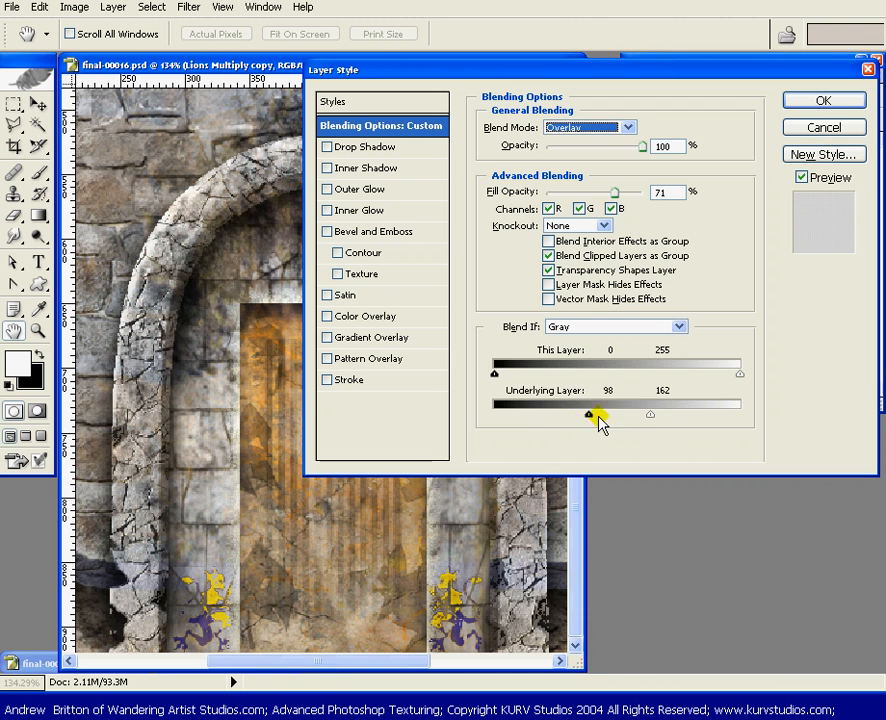
Limit the copy's Blend If range for the underlying layer to 58 and 121, and accept the layer style
drag(588, 414, 548, 425)
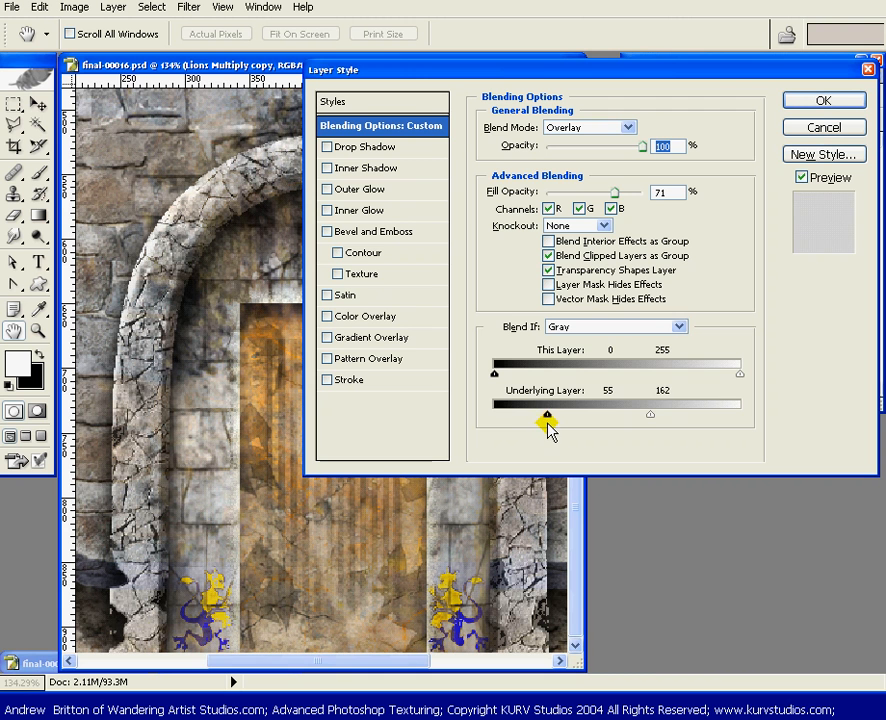
drag(652, 415, 749, 432)
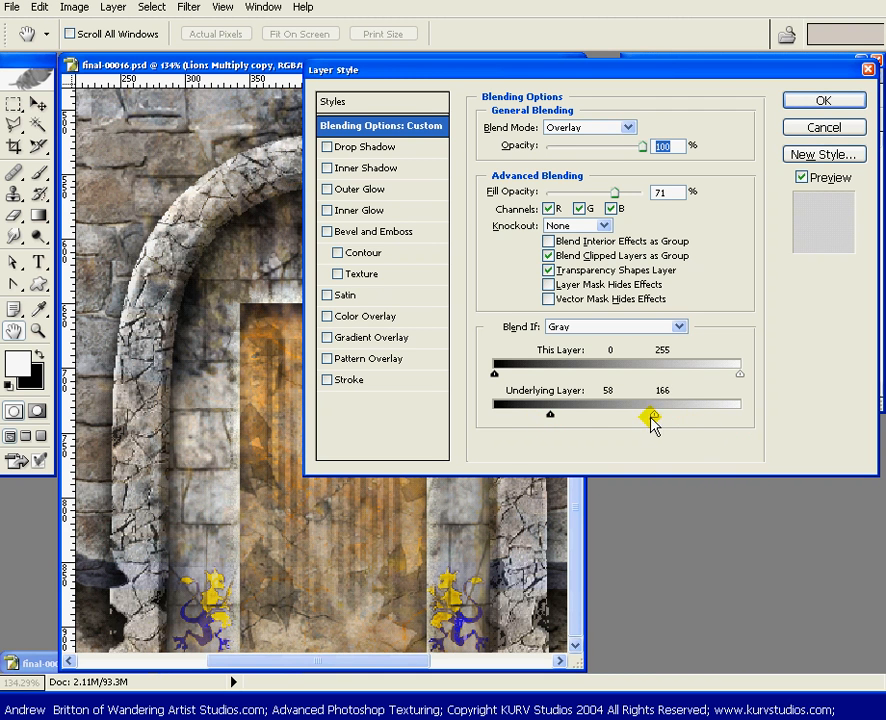
drag(652, 424, 614, 430)
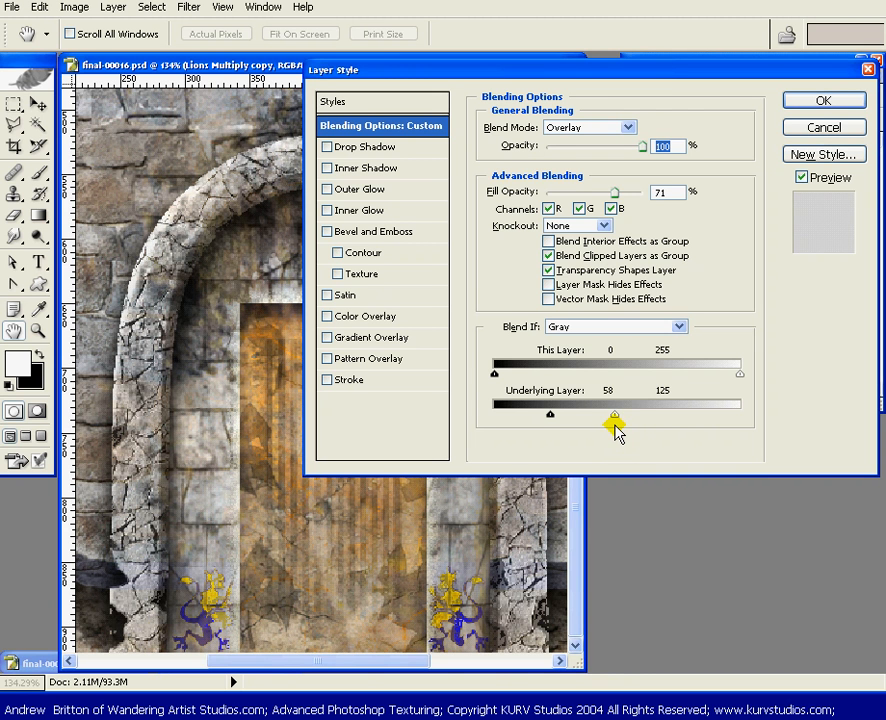
drag(615, 430, 616, 432)
drag(620, 422, 610, 422)
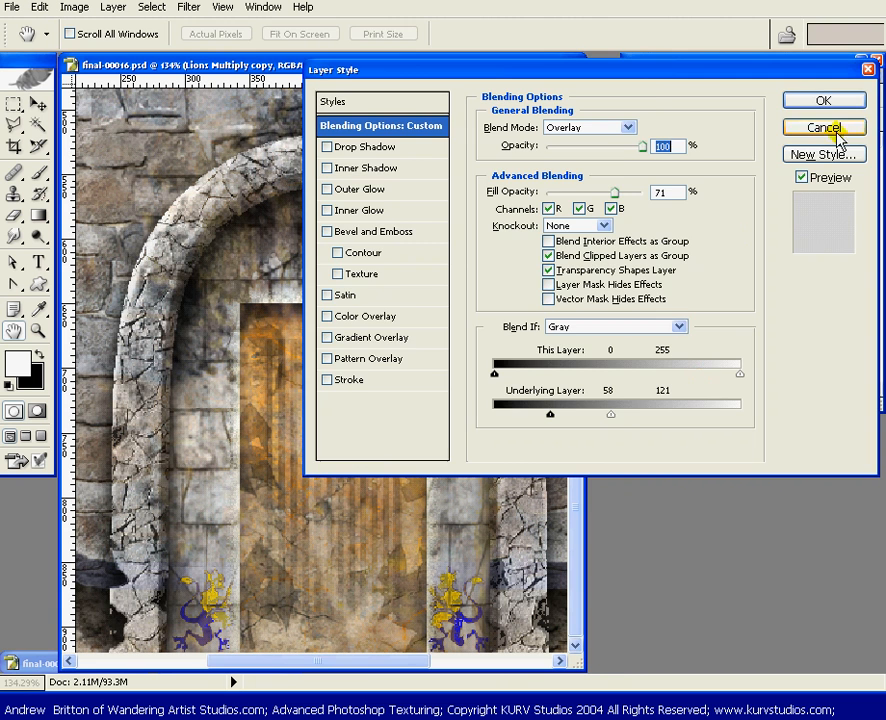
click(823, 98)
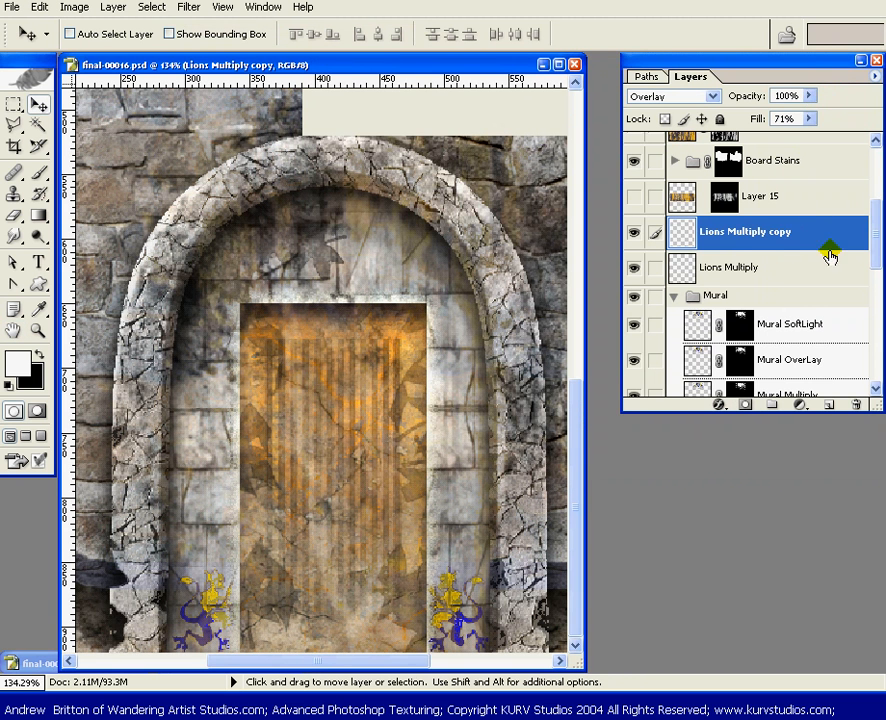
Rename the Lions Multiply copy layer as Lions Overlay
double_click(752, 232)
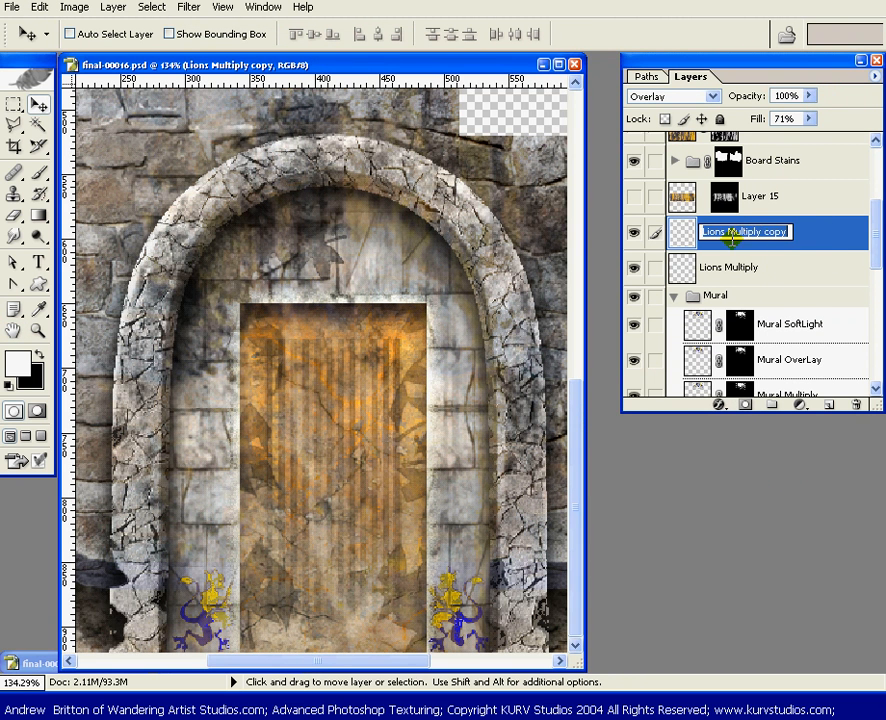
drag(730, 236, 827, 245)
text(O)
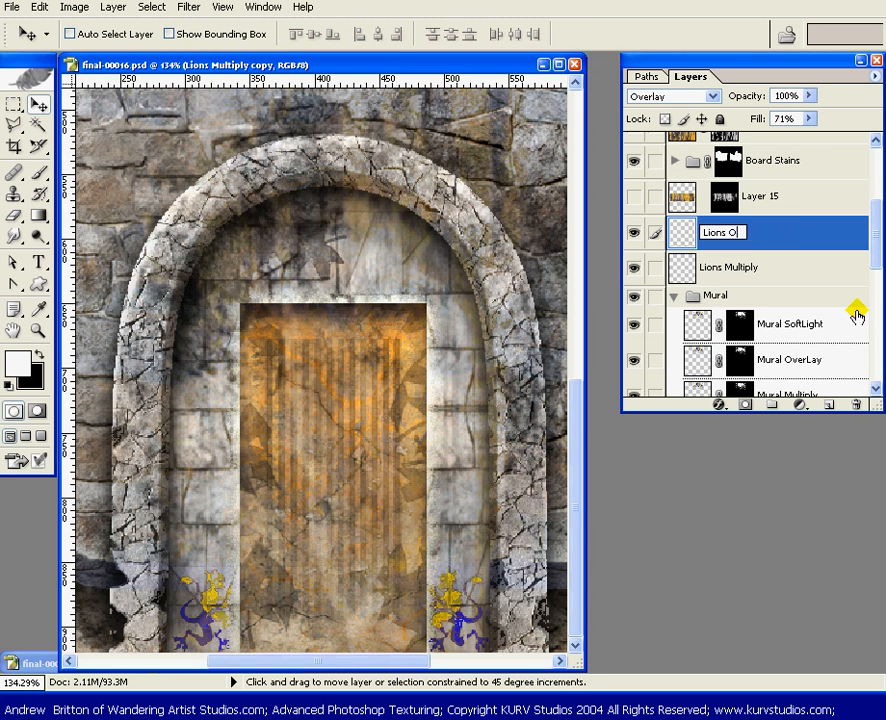
text(verlay)
key(Return)
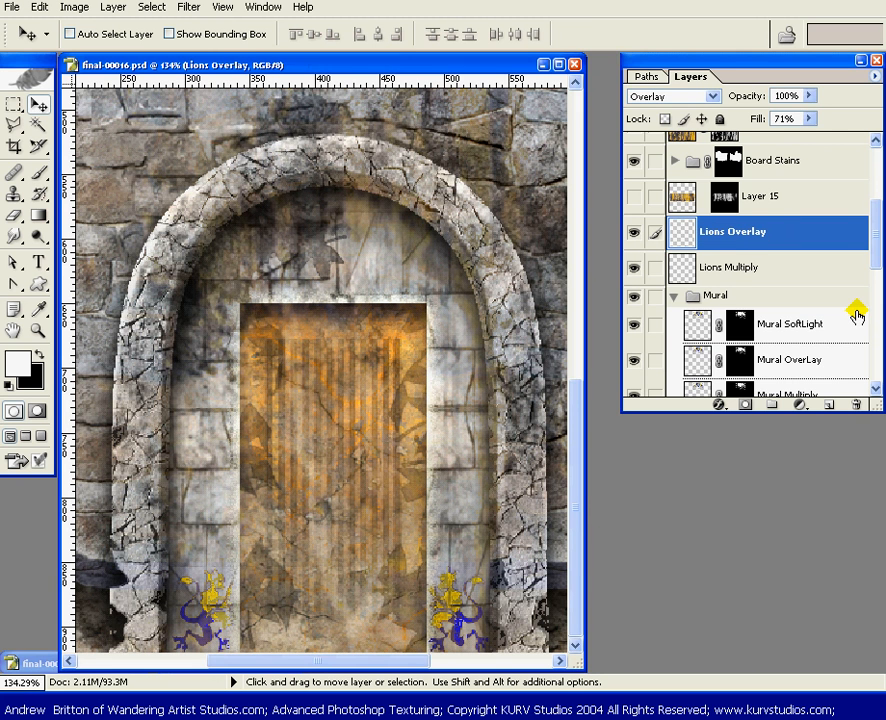
Duplicate the Lions Overlay layer and give the copy the Soft Light blend mode in its blending options
drag(839, 232, 829, 404)
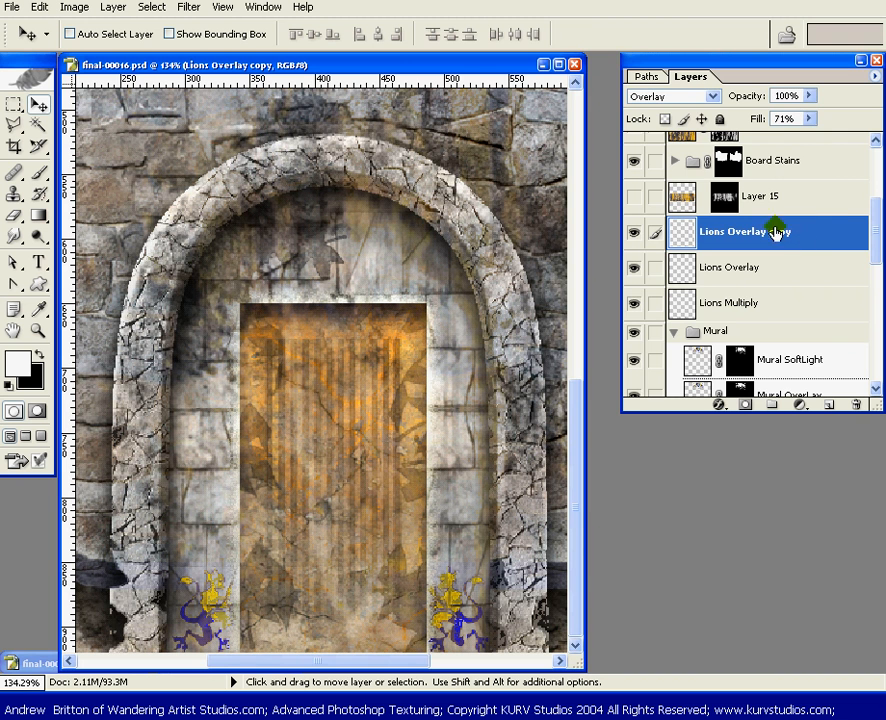
double_click(775, 232)
key(Return)
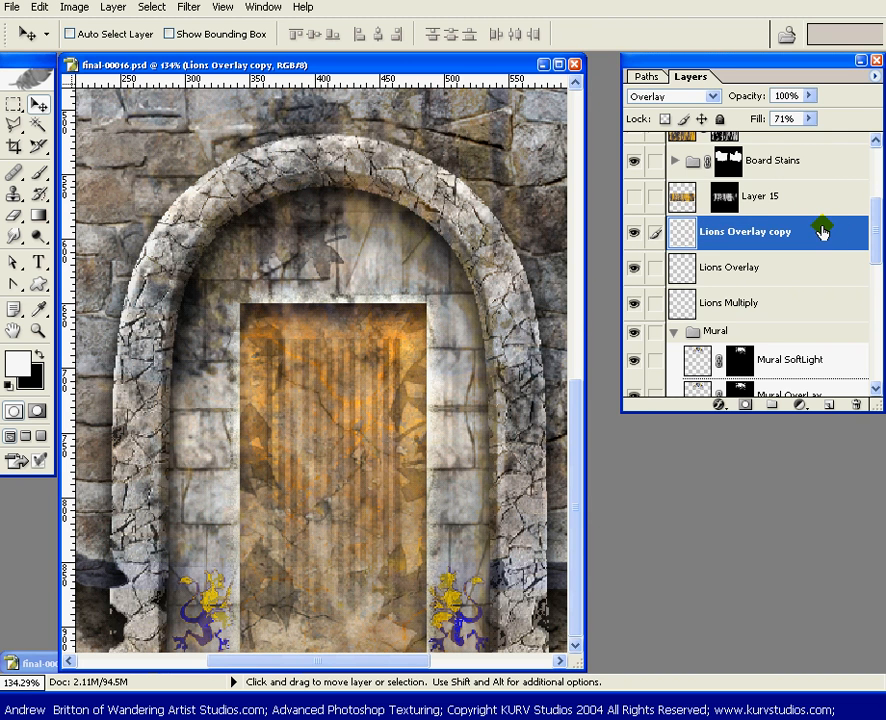
double_click(818, 232)
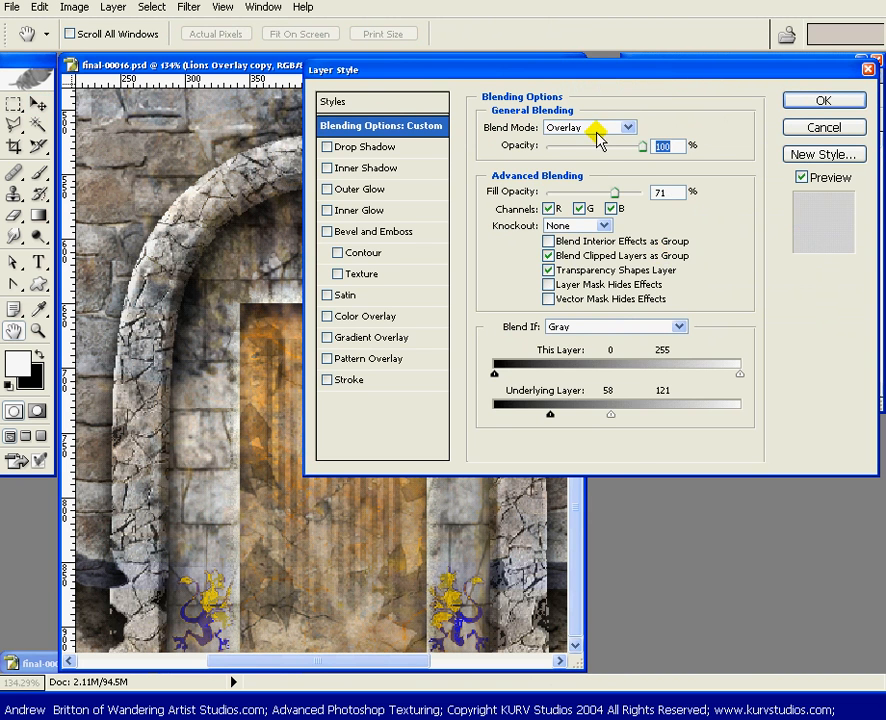
click(630, 127)
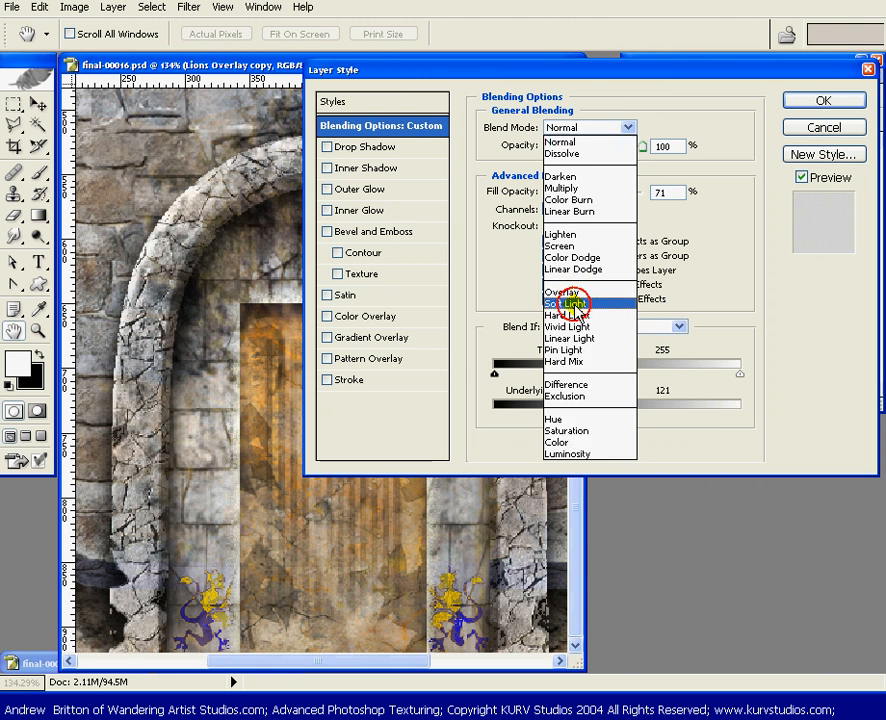
click(572, 305)
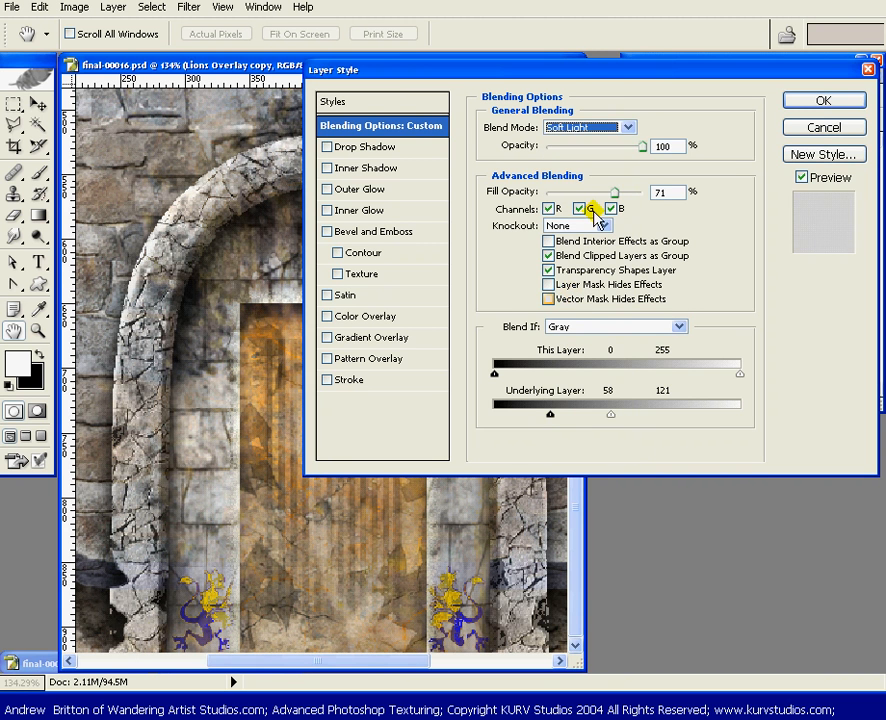
Restore the Soft Light copy's underlying Blend If range to 0 and 255, set its fill opacity to 40%, and accept the layer style
key(Tab)
drag(611, 414, 746, 417)
drag(556, 418, 437, 409)
drag(614, 192, 645, 191)
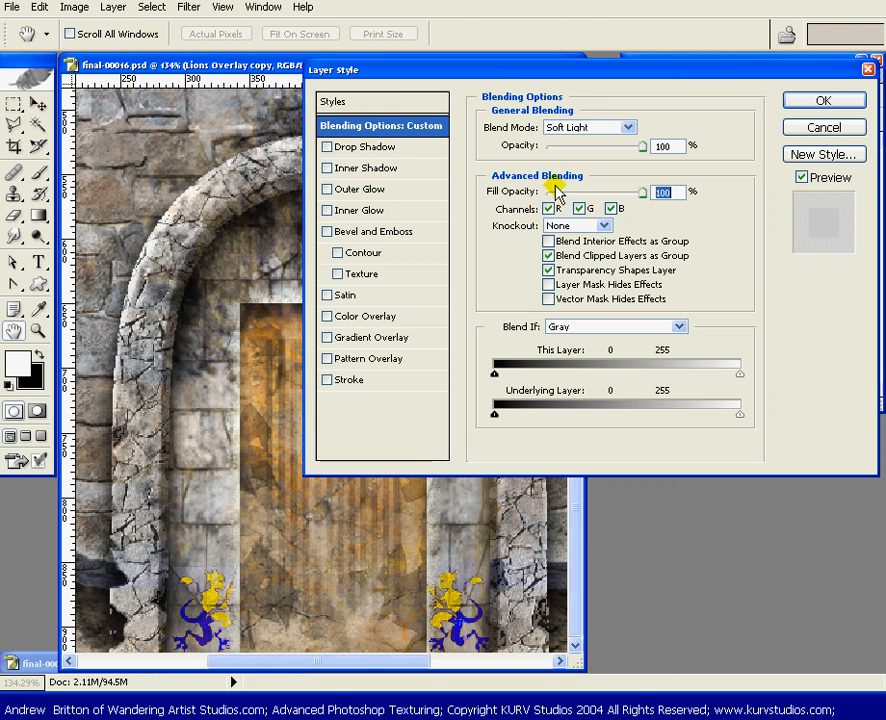
mouse_move(557, 193)
mouse_down()
mouse_move(574, 190)
mouse_move(546, 191)
mouse_up()
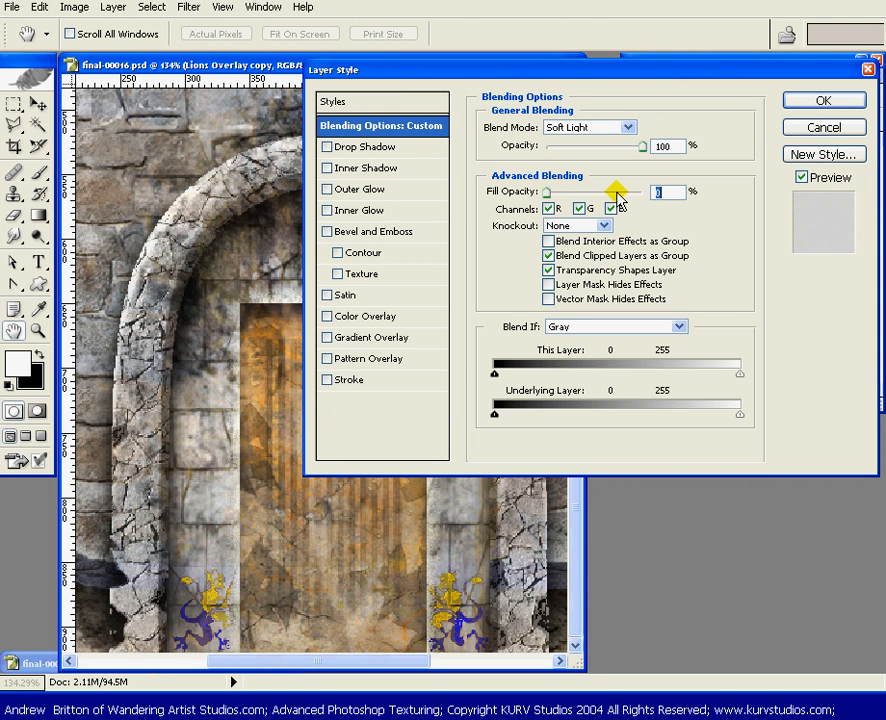
drag(617, 192, 662, 192)
click(558, 193)
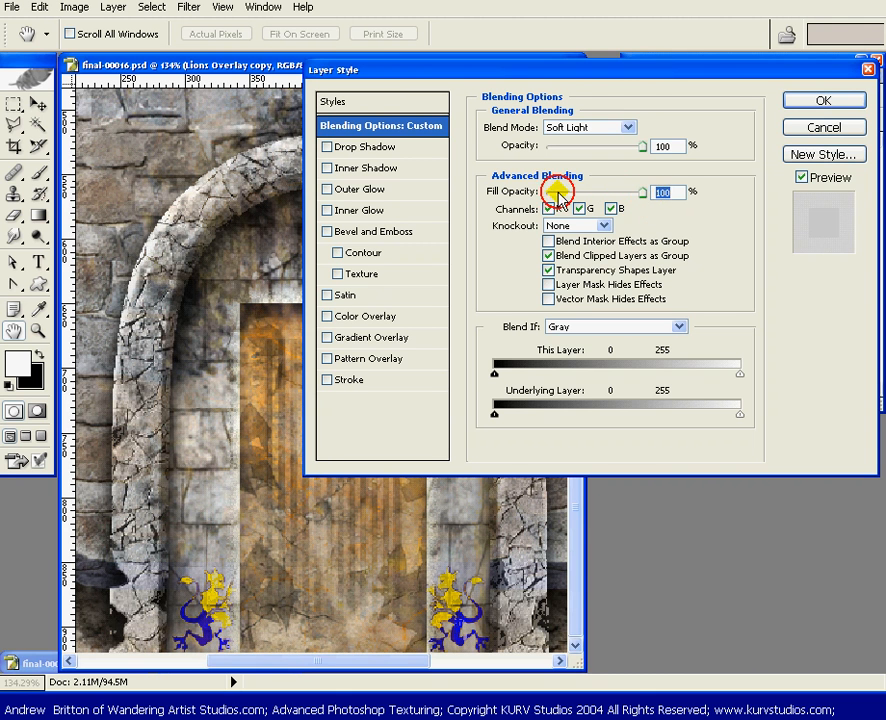
drag(558, 193, 585, 193)
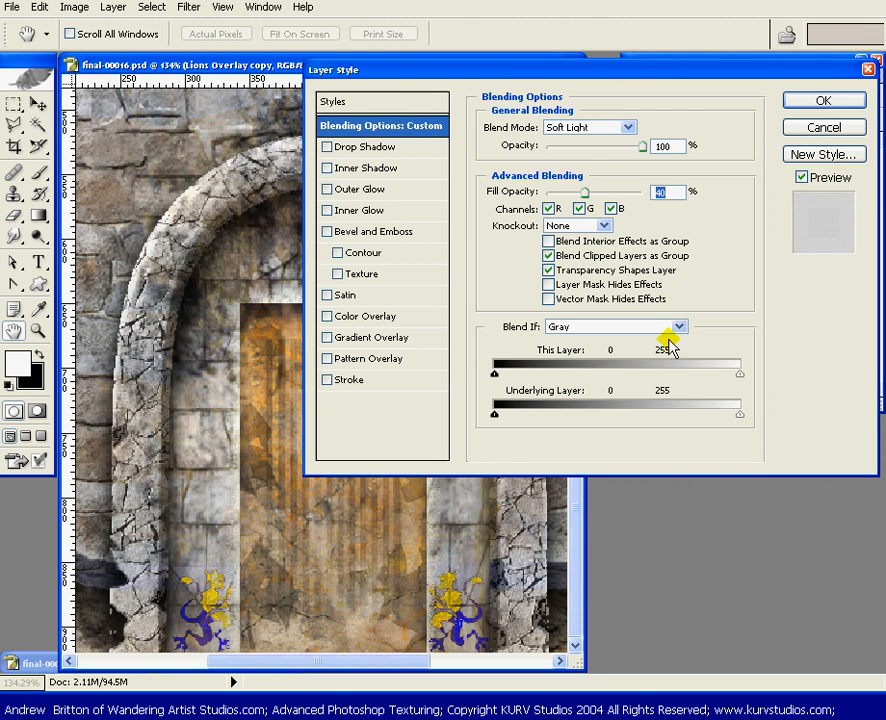
mouse_move(495, 414)
mouse_down()
mouse_move(668, 428)
mouse_move(494, 418)
mouse_up()
mouse_move(738, 421)
mouse_down()
mouse_move(585, 419)
mouse_move(507, 429)
mouse_move(752, 416)
mouse_up()
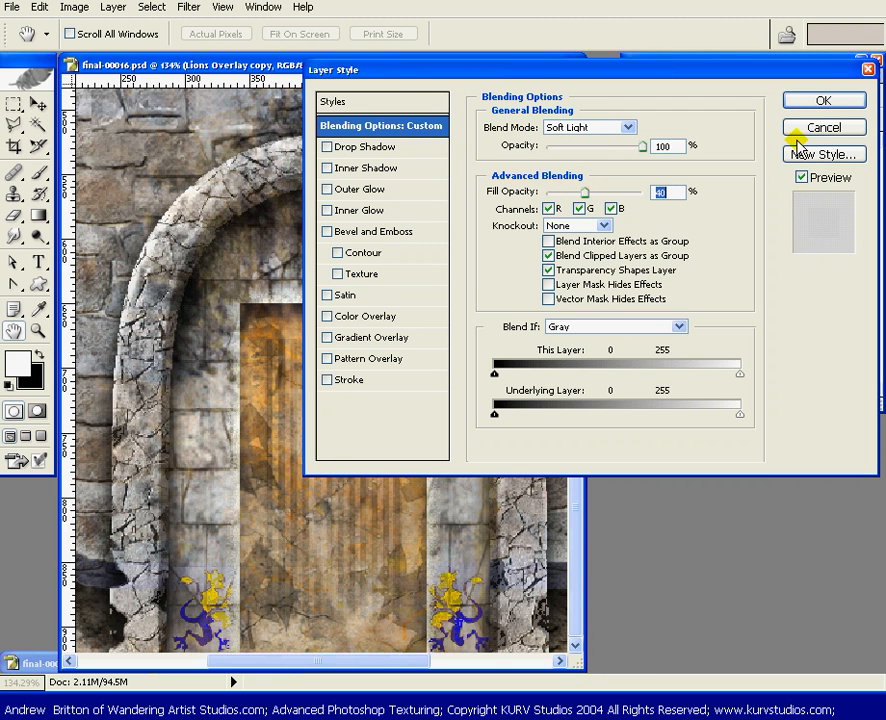
click(820, 103)
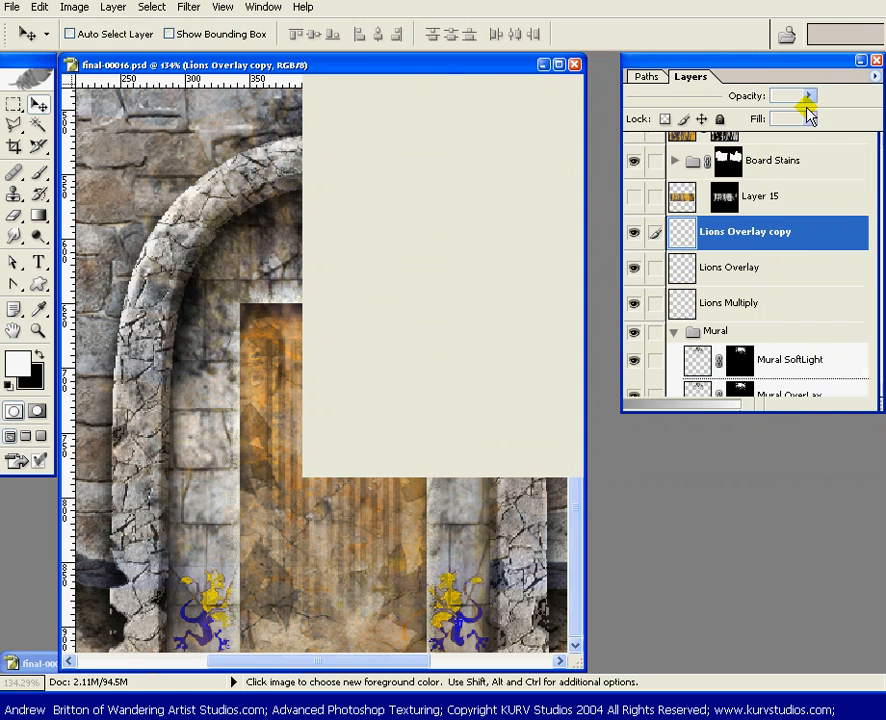
Rename the Lions Overlay copy layer as Lions SoftLight
double_click(748, 233)
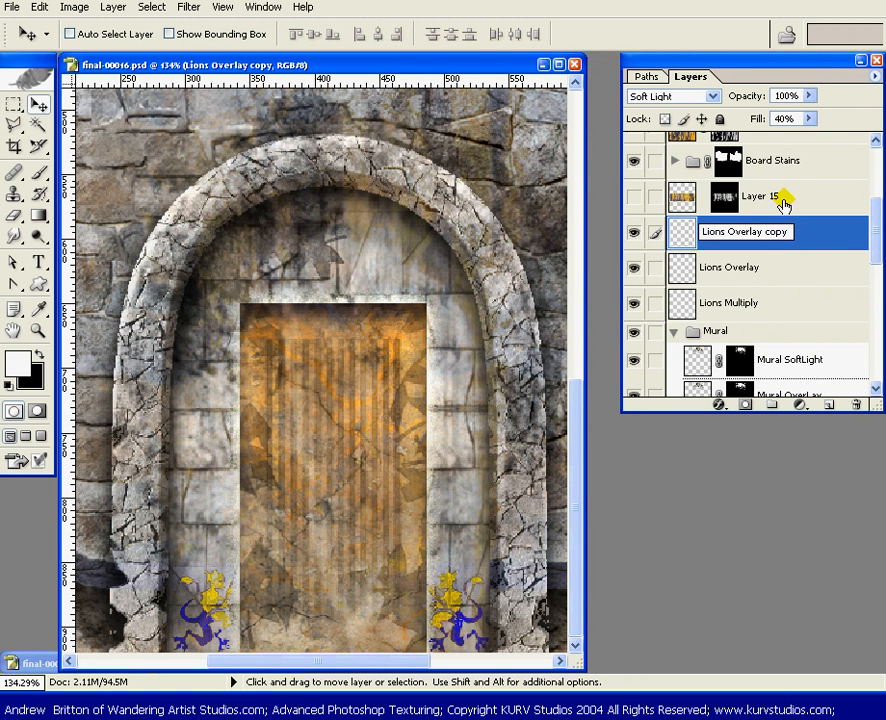
key(End)
key(BackSpace)
key(BackSpace)
key(BackSpace)
key(BackSpace)
key(BackSpace)
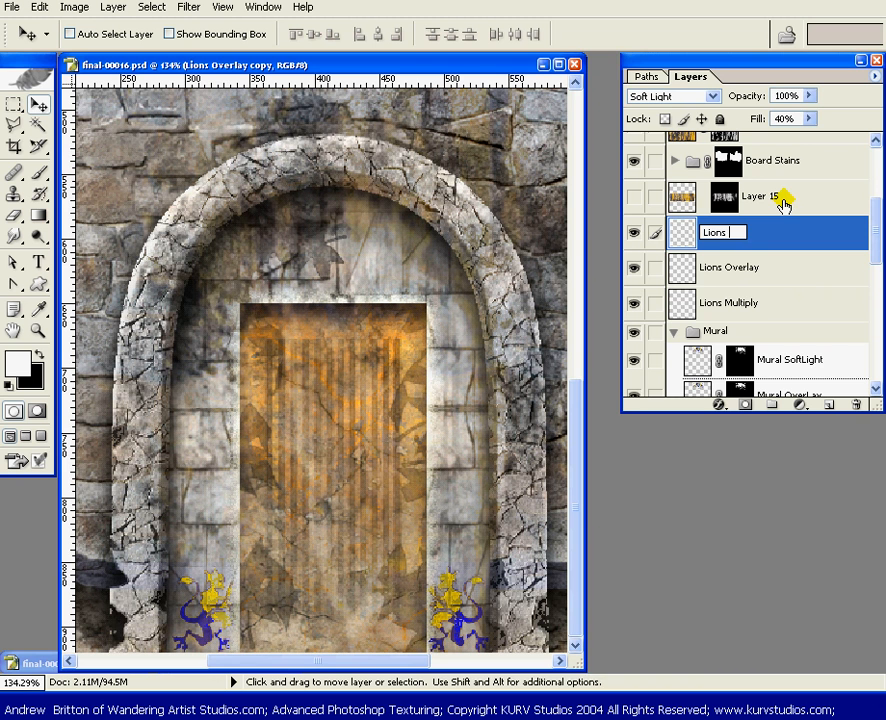
text(SoftLight)
key(Return)
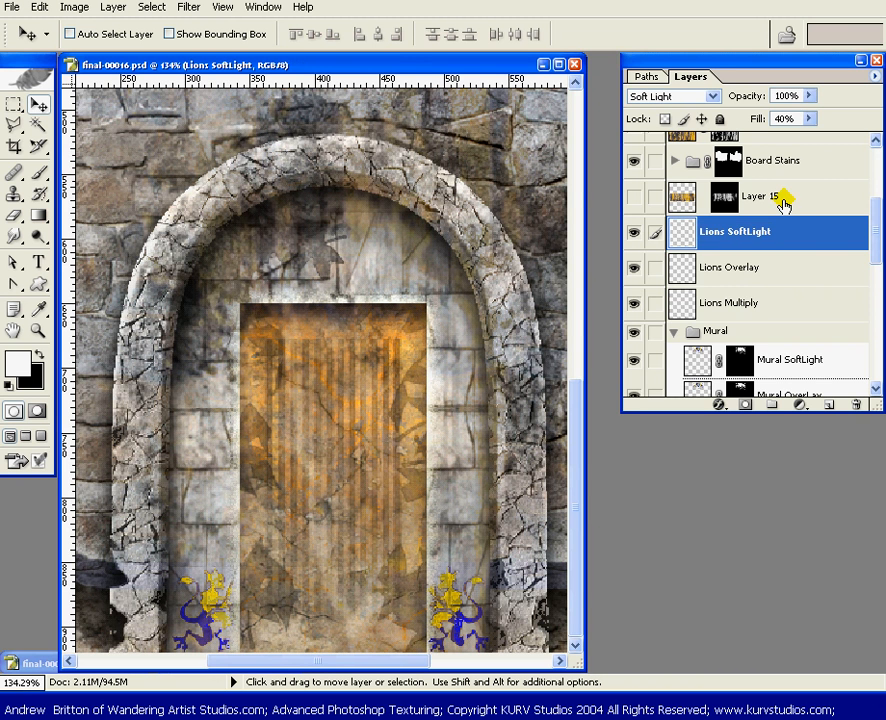
Link Lions Overlay and Lions Multiply to Lions SoftLight and group the three layers into a new set named Lions
click(655, 268)
click(655, 302)
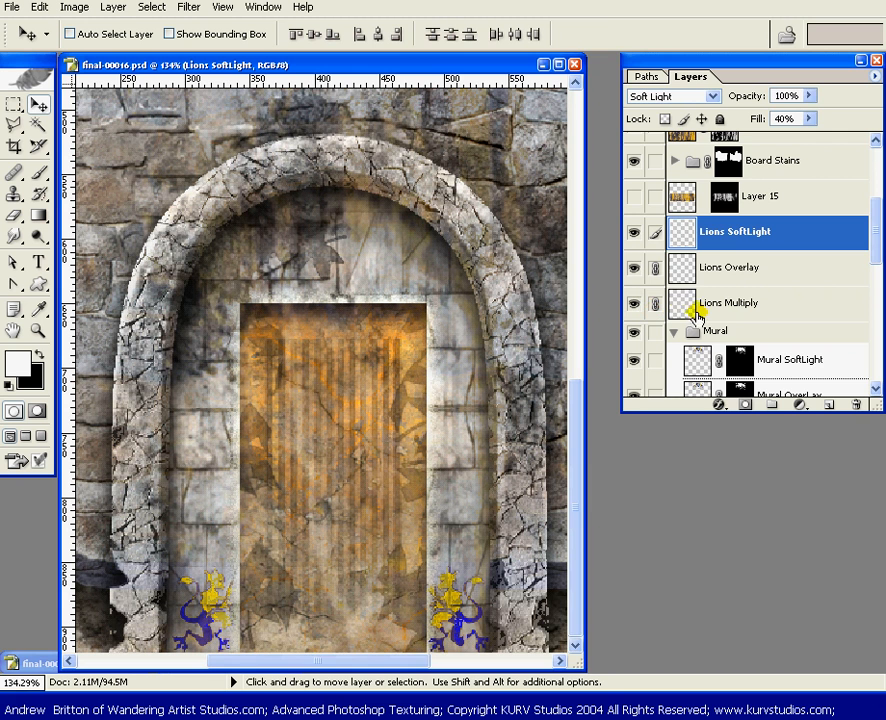
key(ctrl+g)
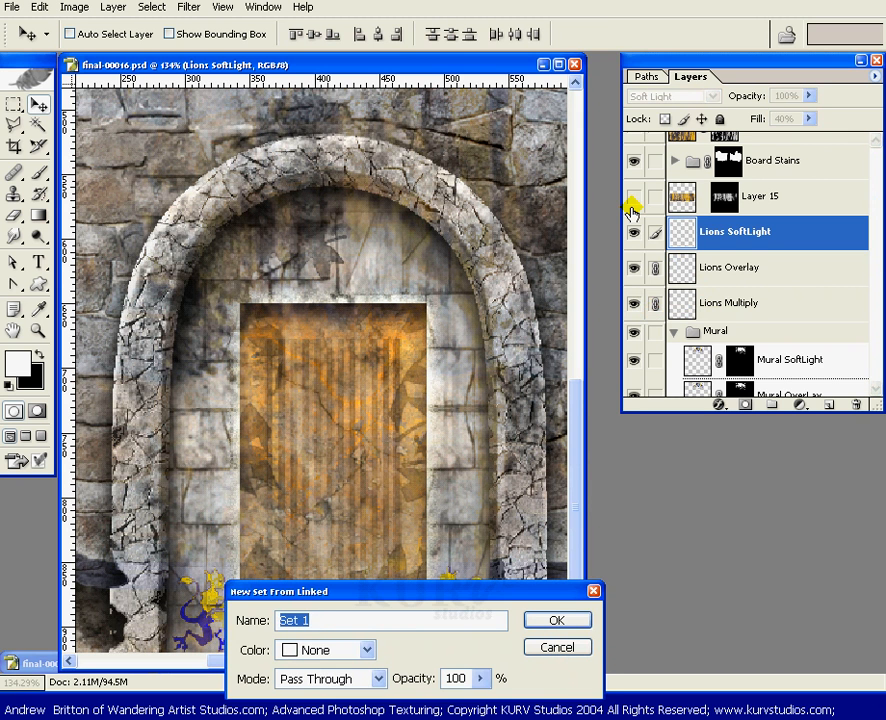
text(Lions)
key(Return)
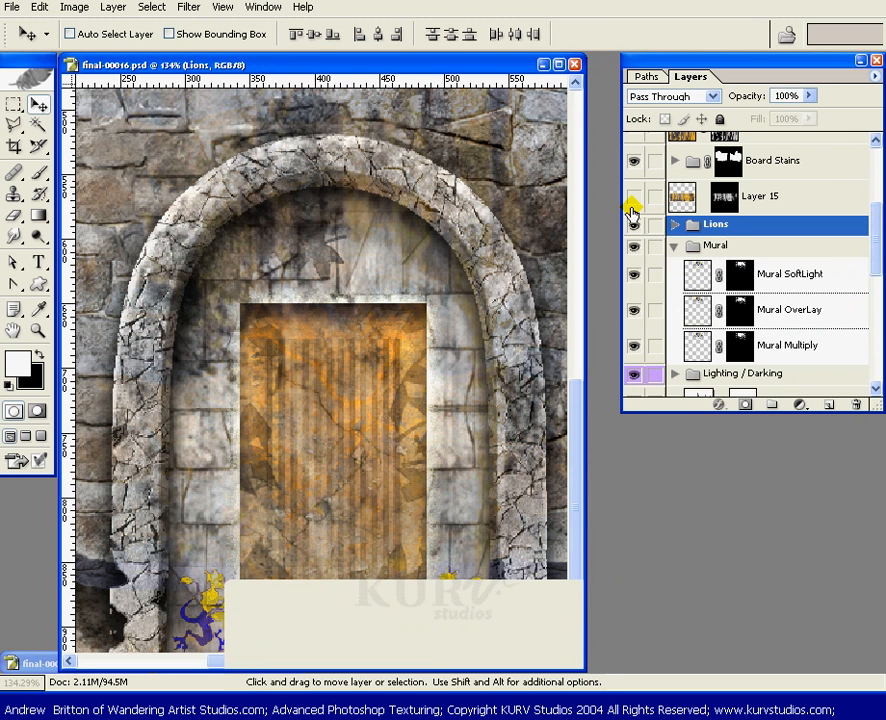
Collapse the Mural set, link it to the Lions set, and group both into a new set named Paint
click(674, 247)
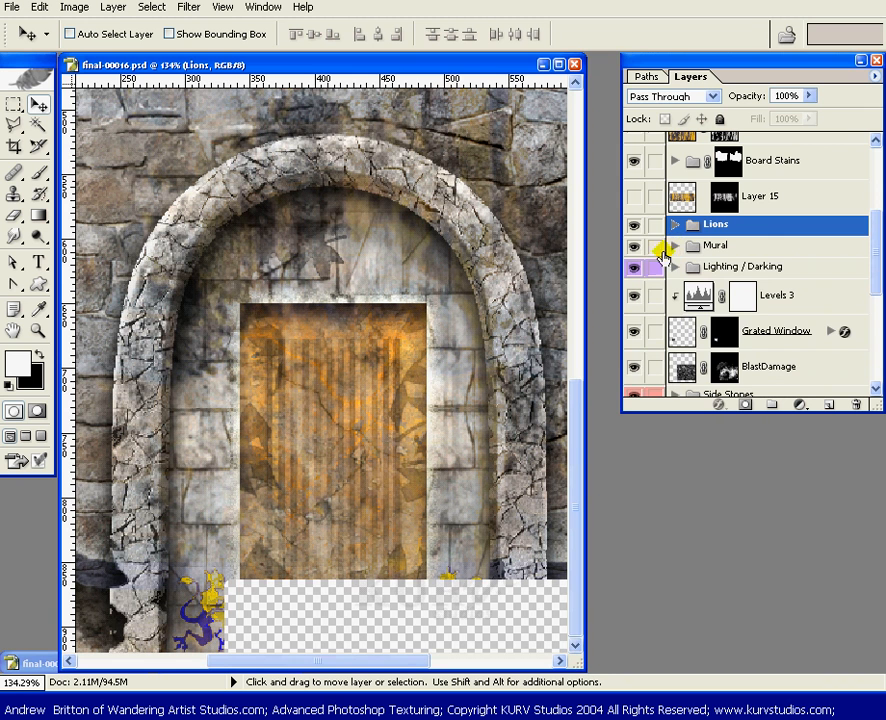
click(655, 247)
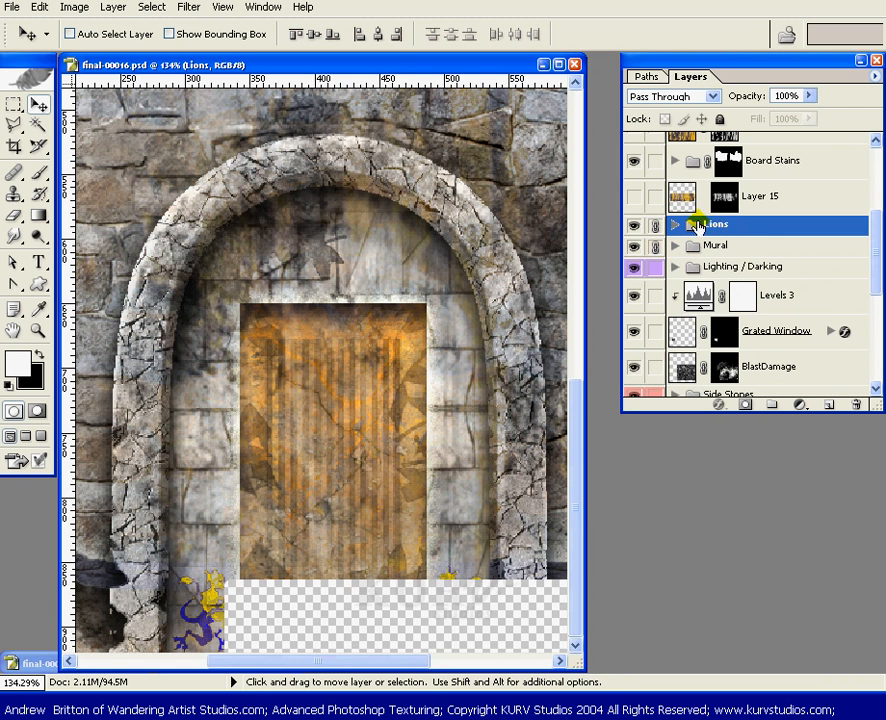
key(ctrl+g)
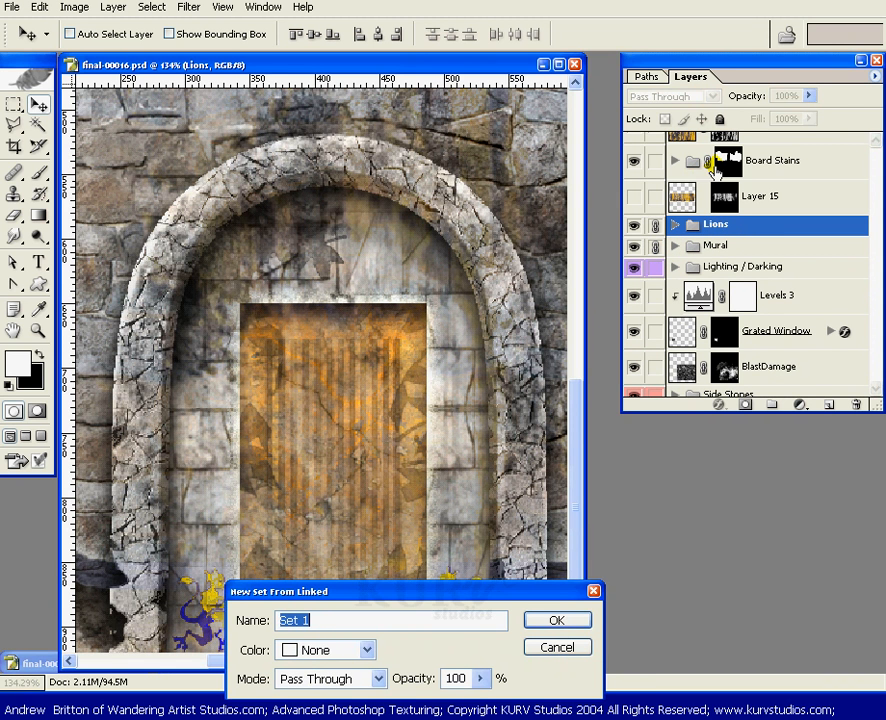
text(Paint)
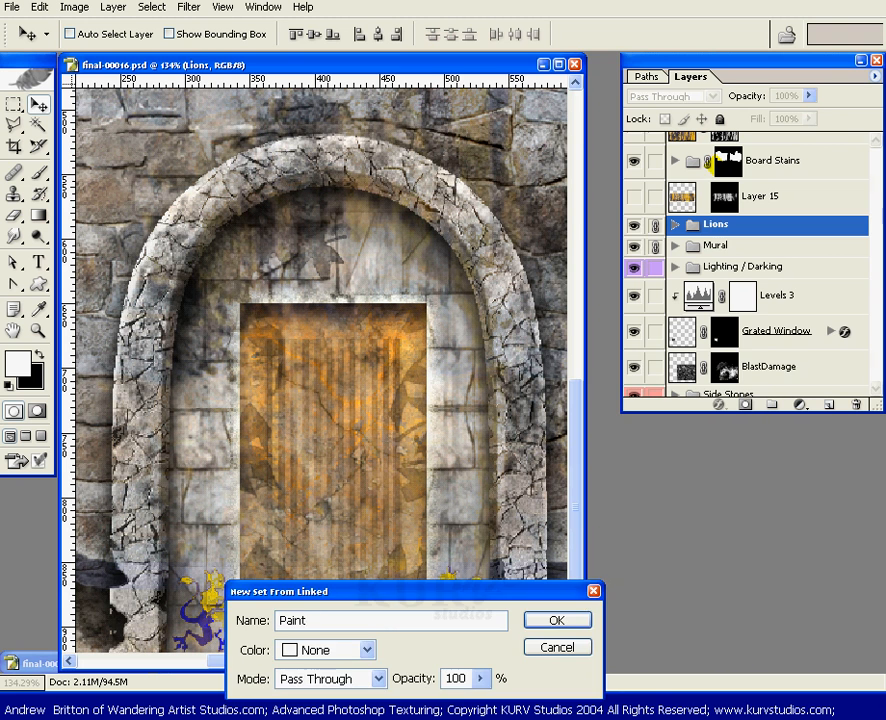
key(Return)
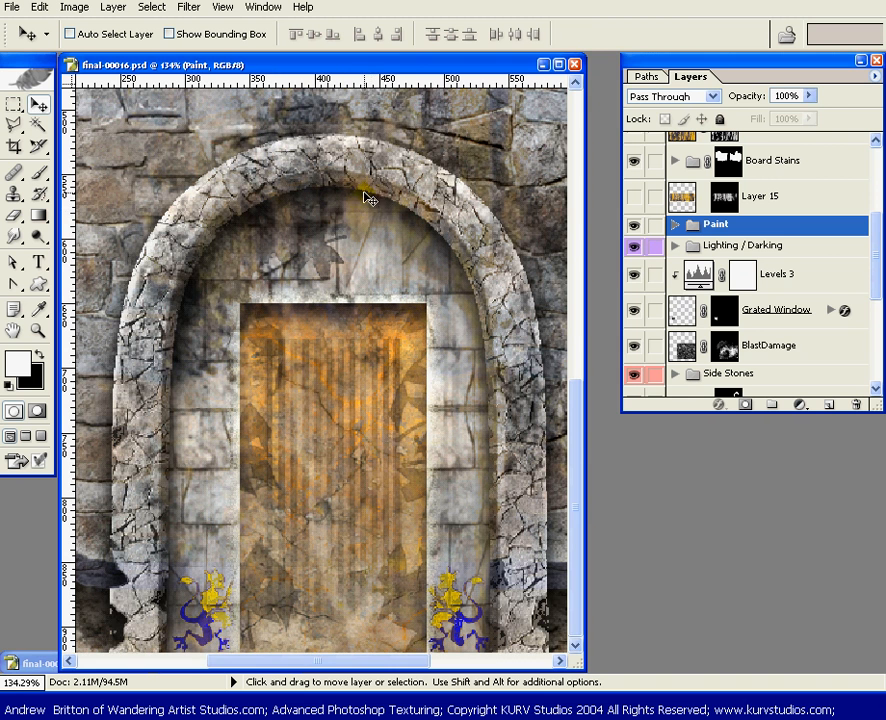
Hide the Paint set to compare the whole wall with and without the painted artwork
key(ctrl+0)
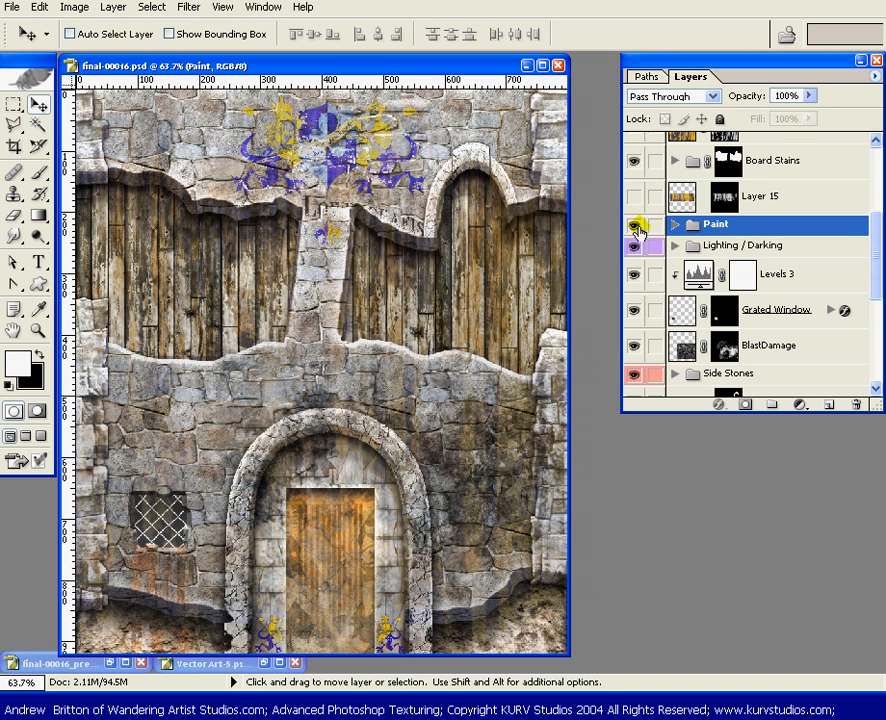
click(634, 225)
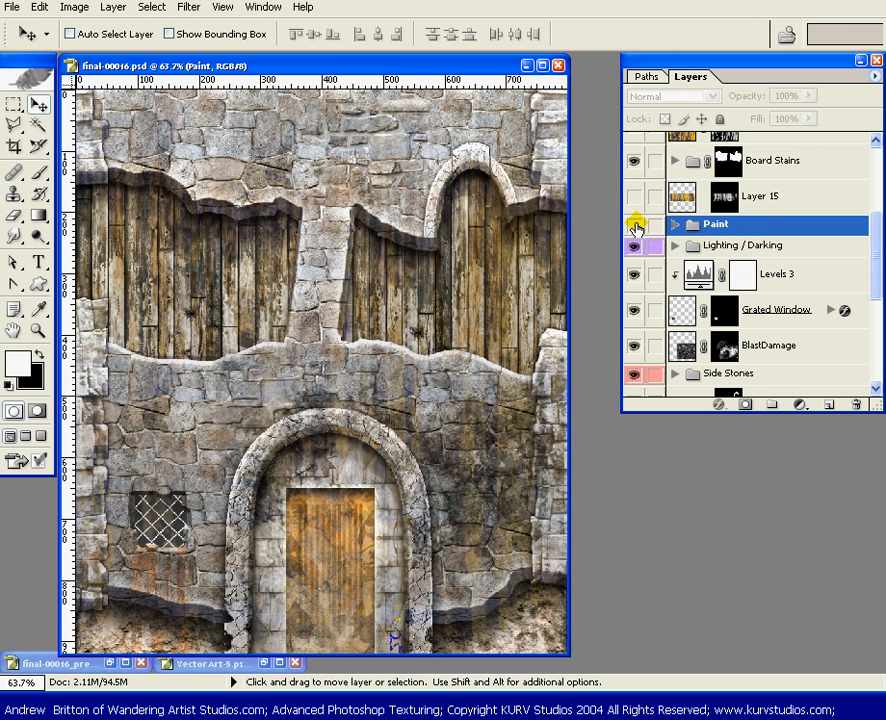
Show the Paint set again and add a layer mask to the Lions set inside it
click(640, 226)
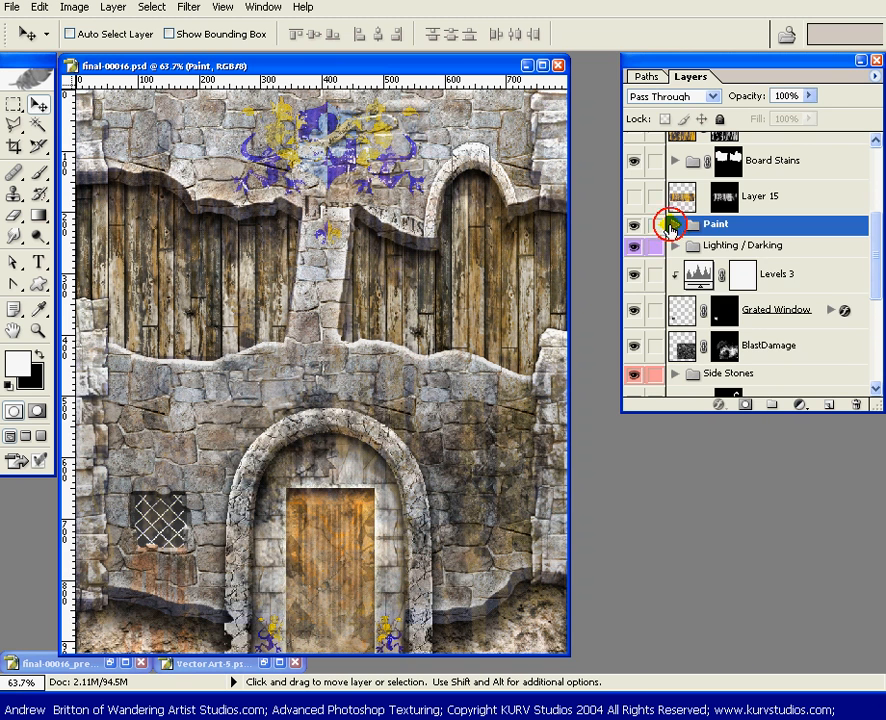
click(670, 228)
click(752, 247)
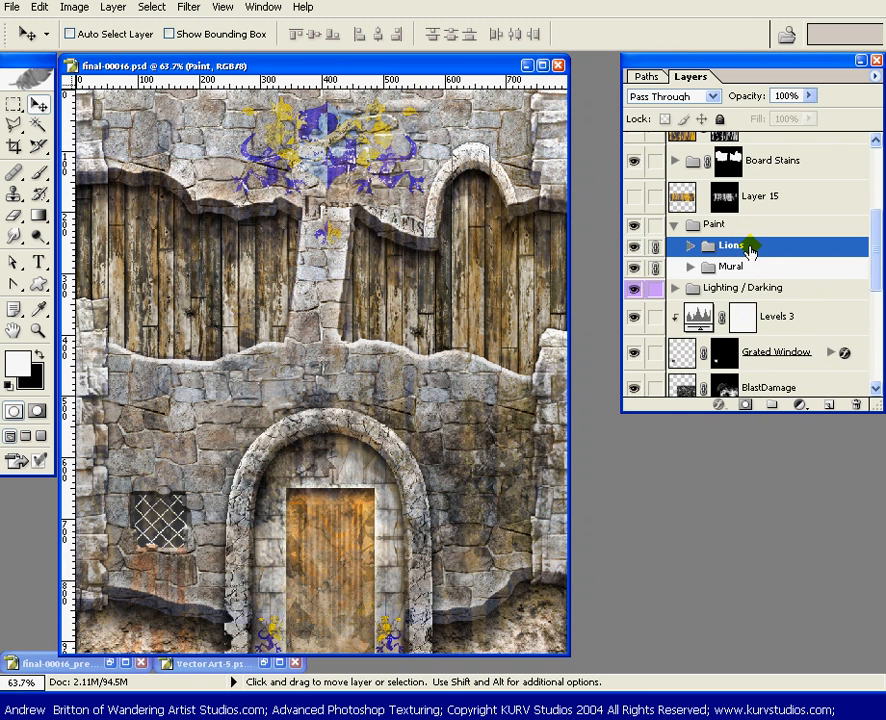
click(745, 404)
Fade the upper parts of both lions beside the door on the mask with a 56% opacity black brush, and restore the brush opacity to 100%
key(z)
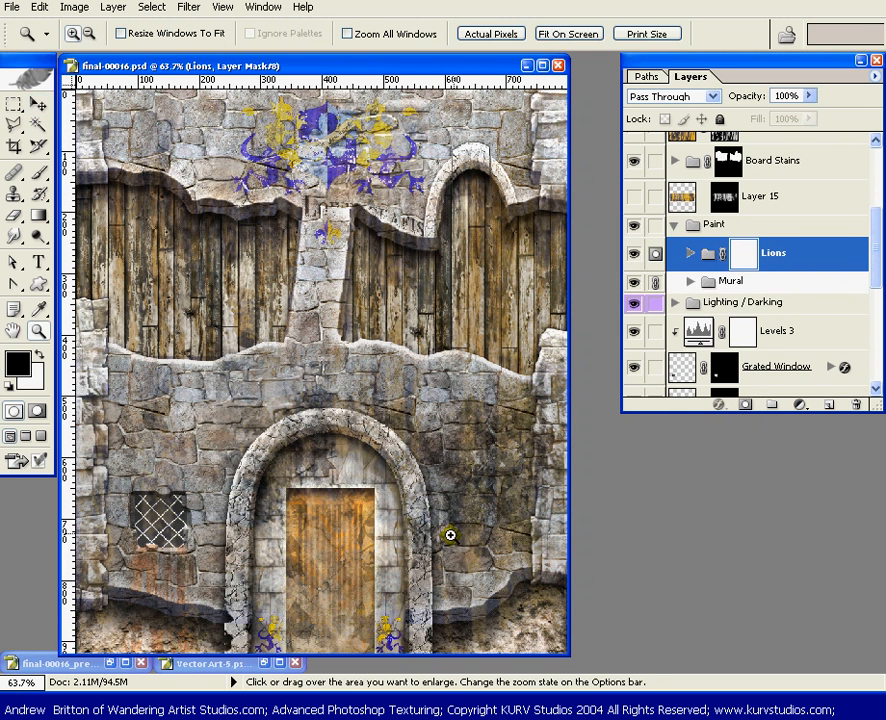
click(319, 628)
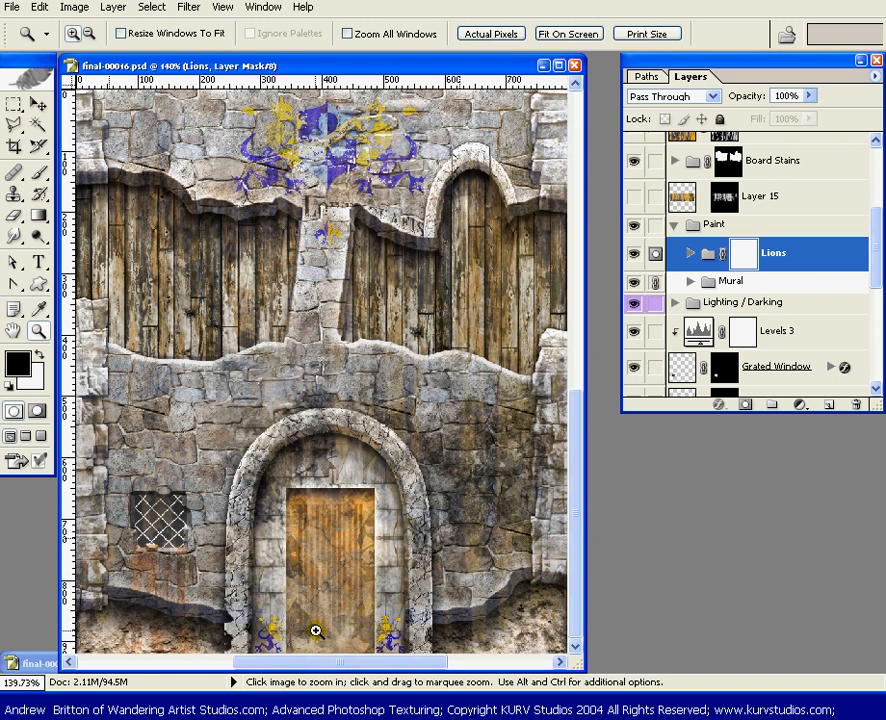
drag(353, 665, 337, 665)
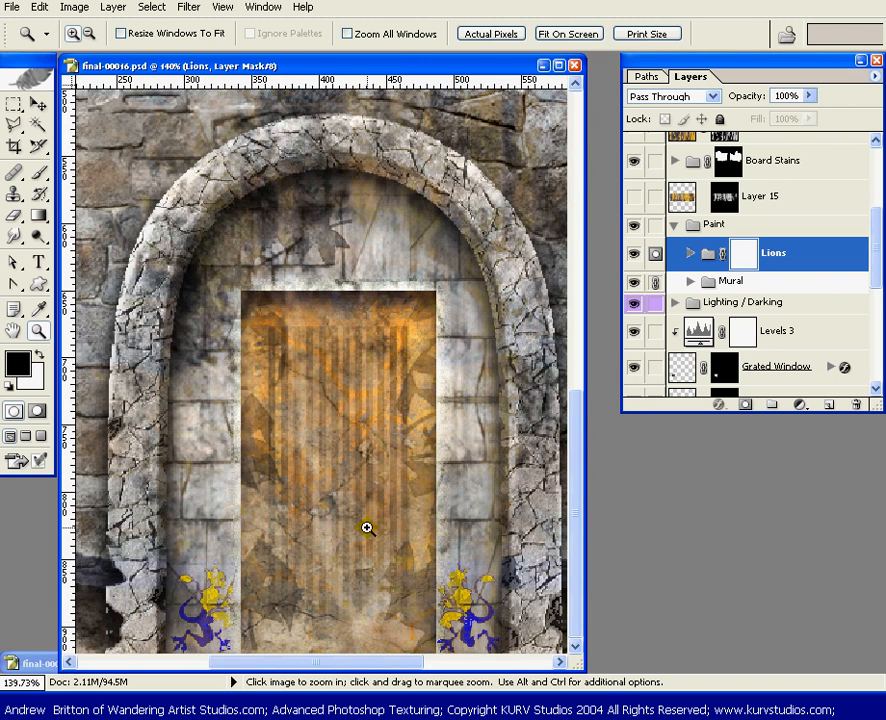
key(b)
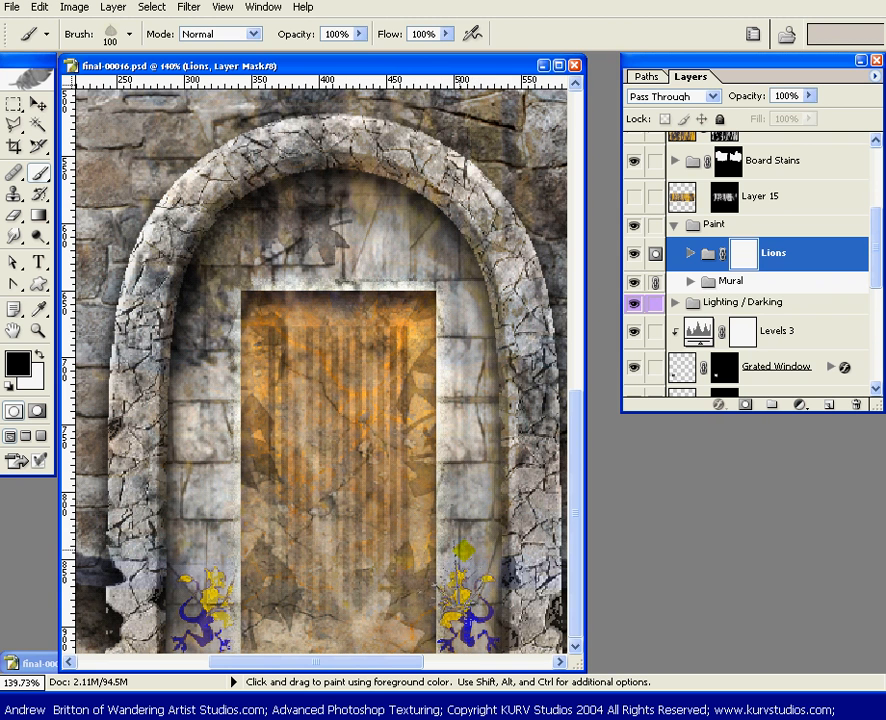
click(360, 36)
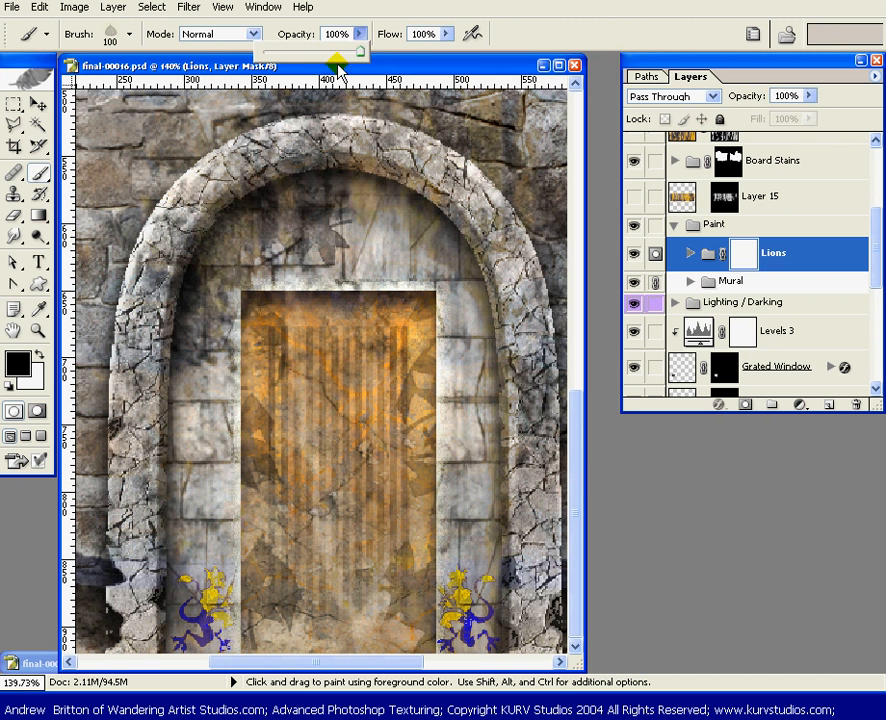
click(318, 50)
click(421, 59)
click(469, 573)
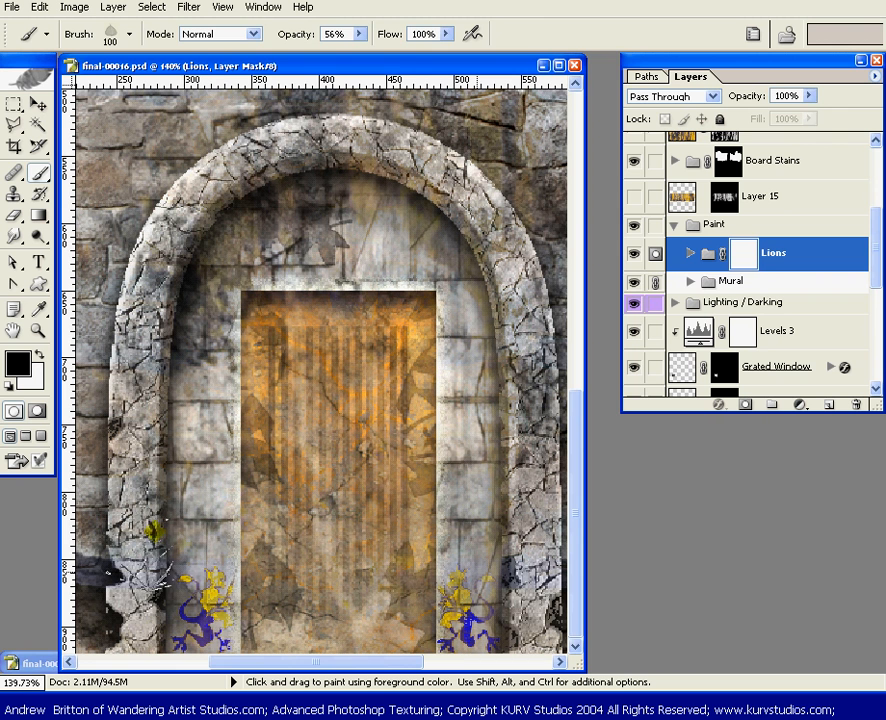
click(209, 570)
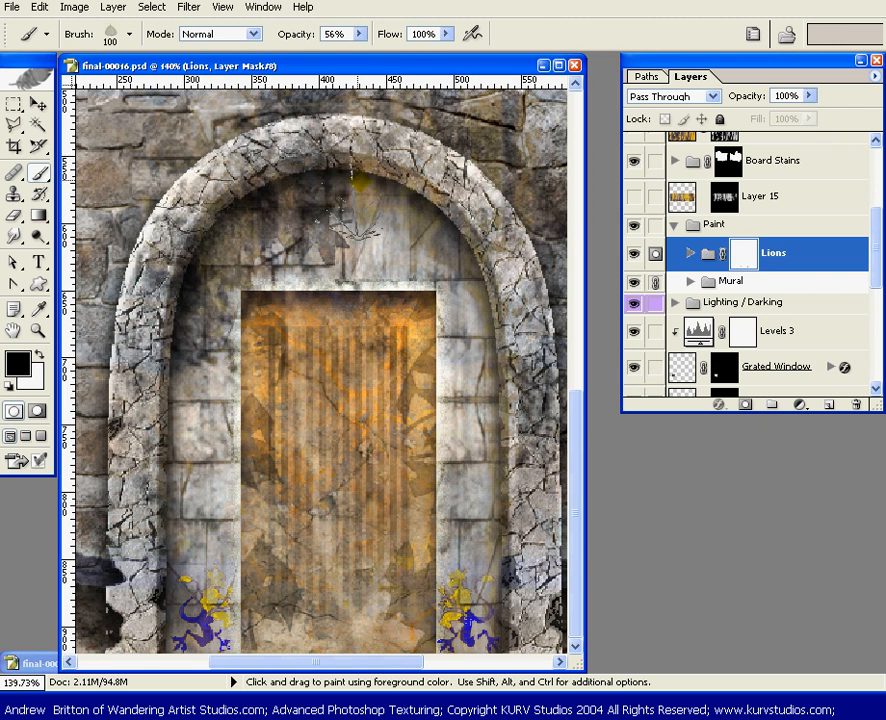
drag(365, 36, 421, 40)
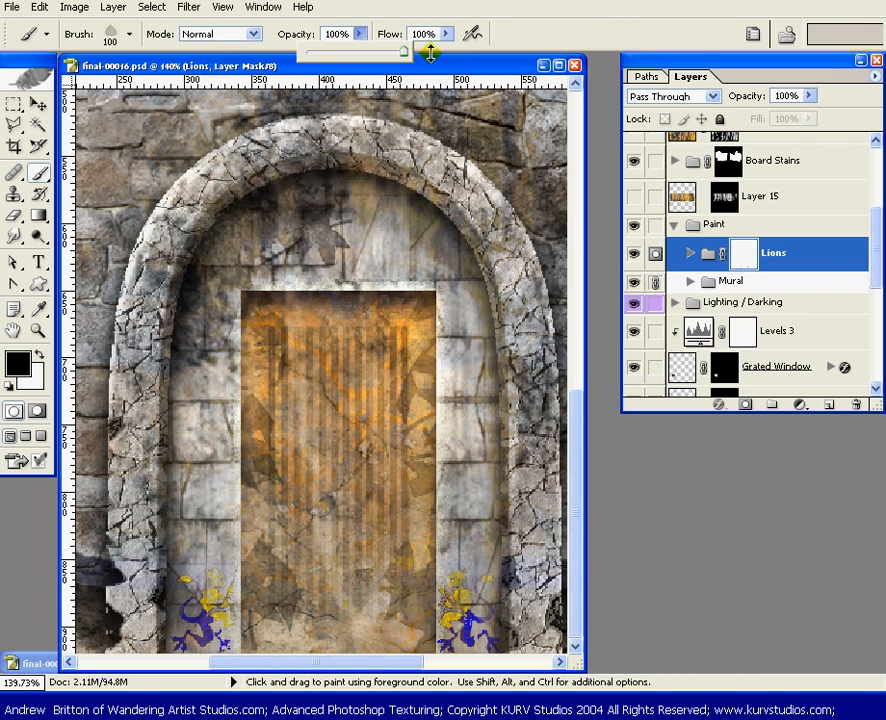
key(ctrl+0)
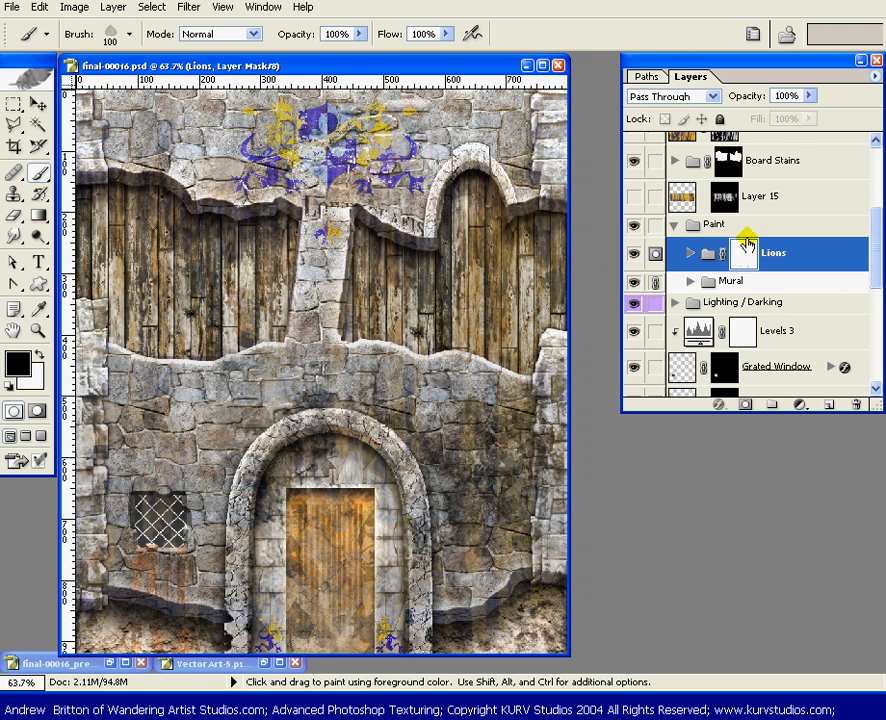
Collapse the Paint set and save the document
click(674, 229)
key(x)
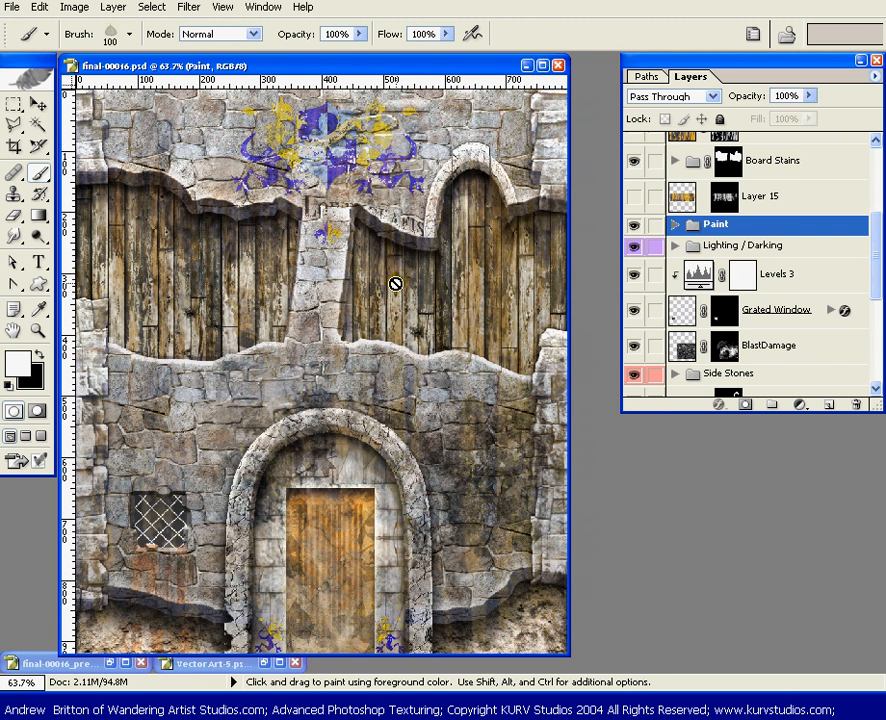
key(ctrl+s)
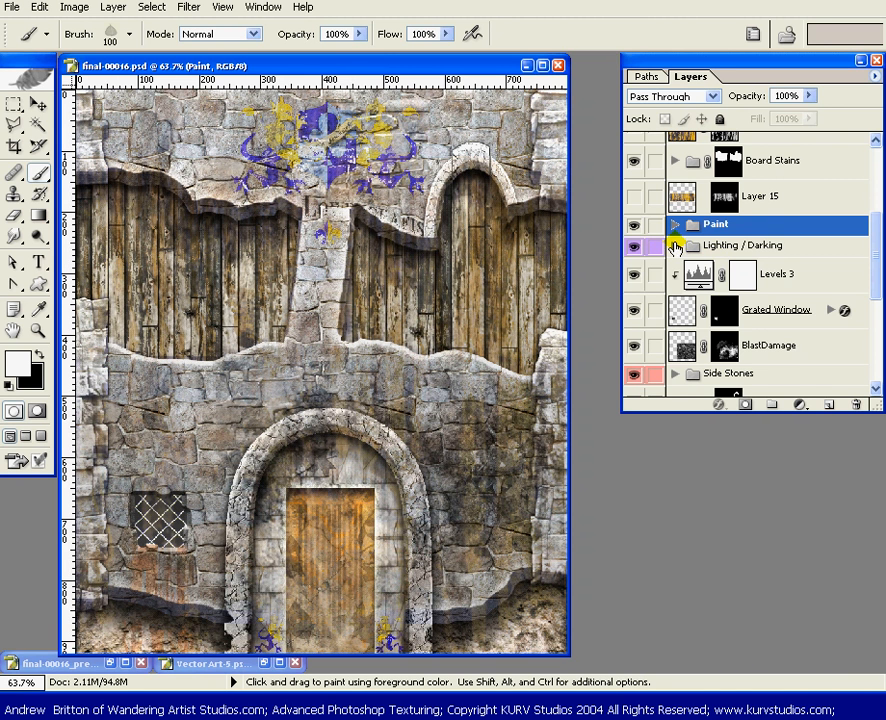
Add a near-black solid color fill layer above Levels 2 in the Lighting / Darking set and invert its mask to black
click(673, 246)
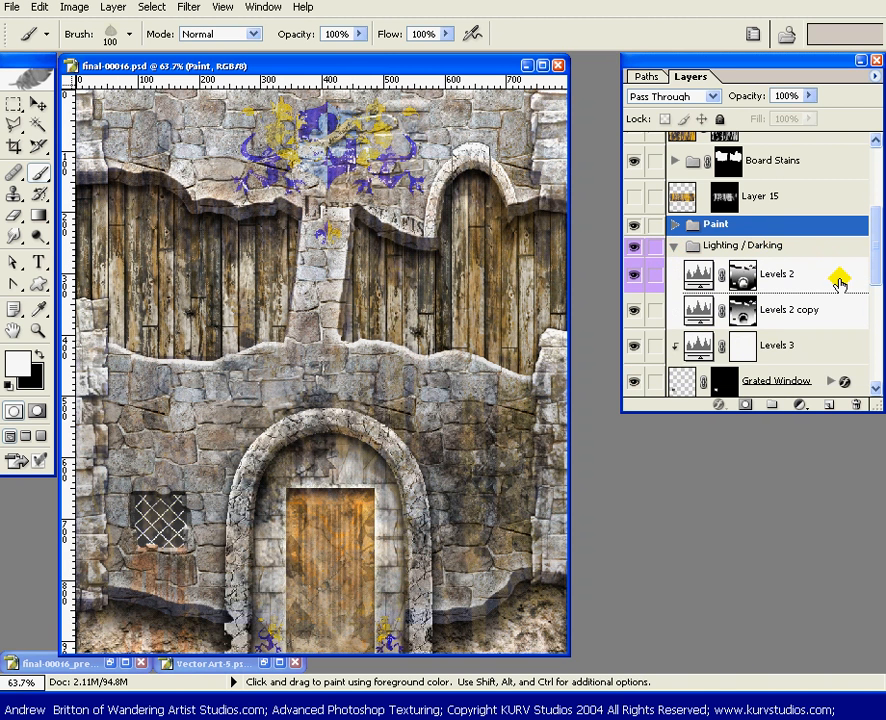
click(807, 272)
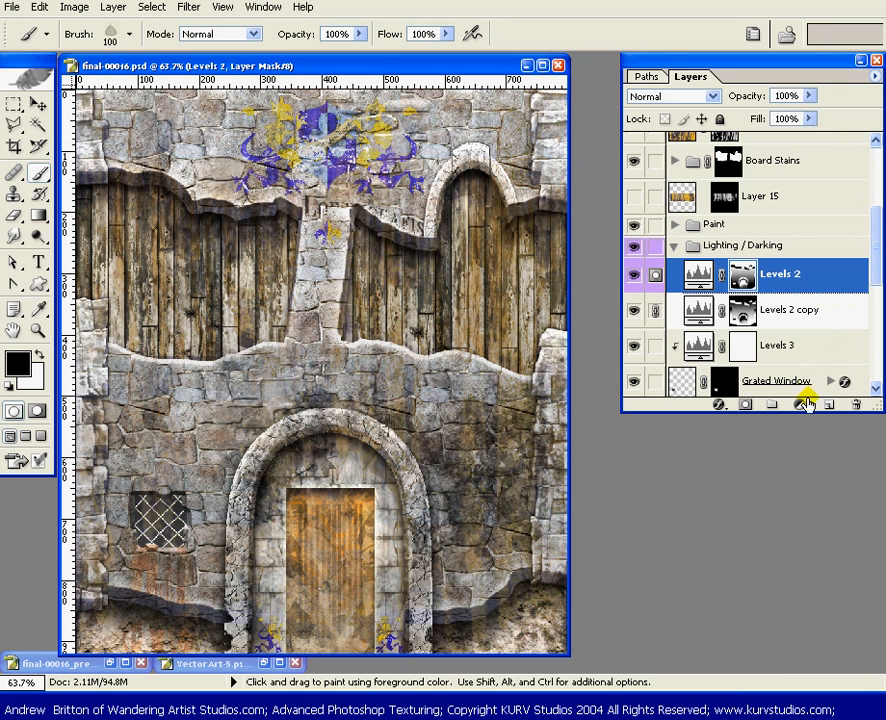
click(800, 404)
click(805, 422)
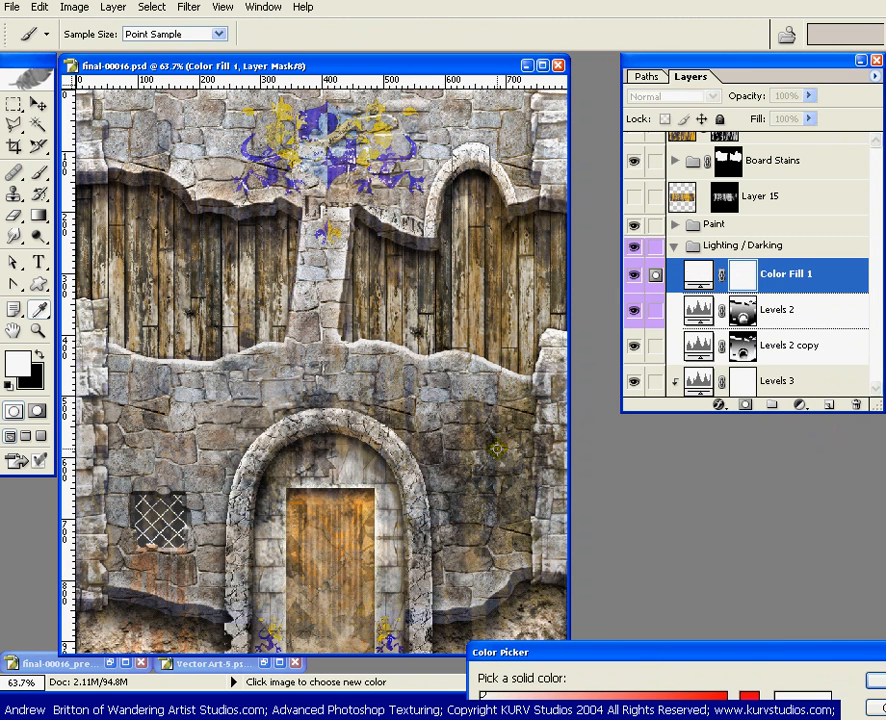
drag(650, 652, 608, 353)
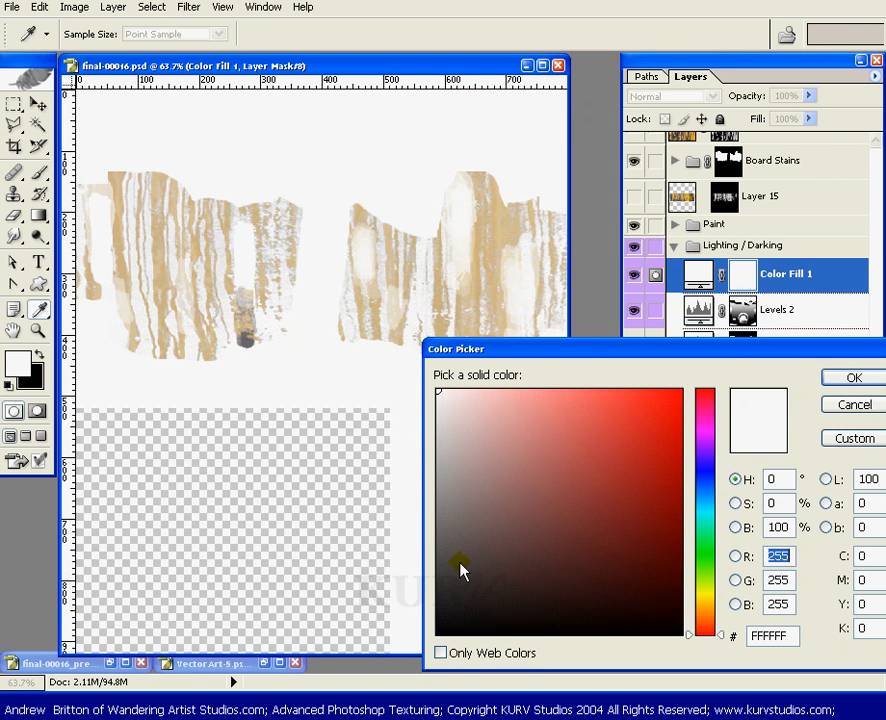
drag(463, 567, 437, 601)
click(850, 378)
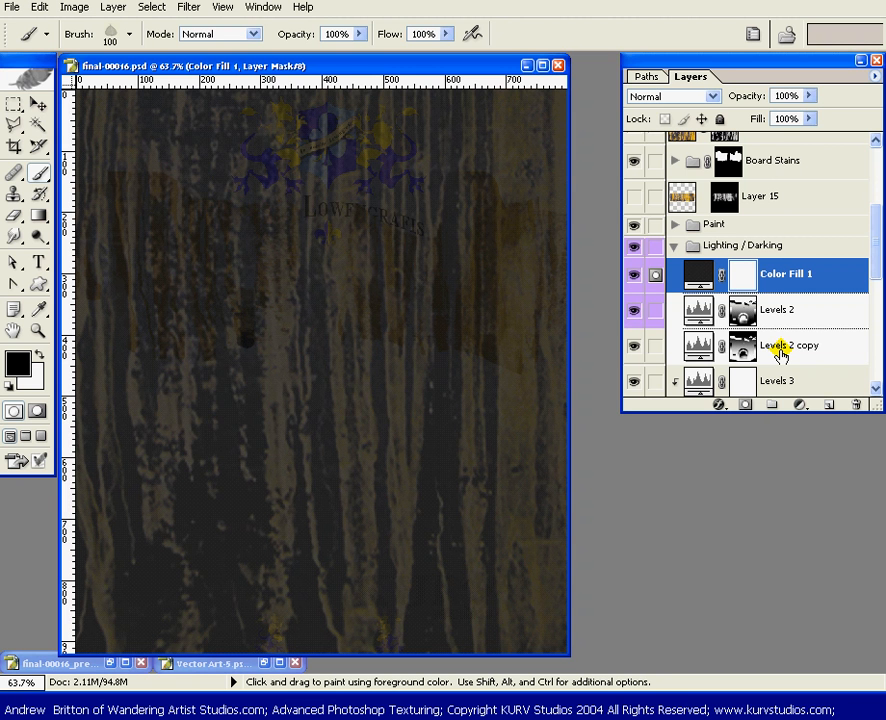
key(ctrl+i)
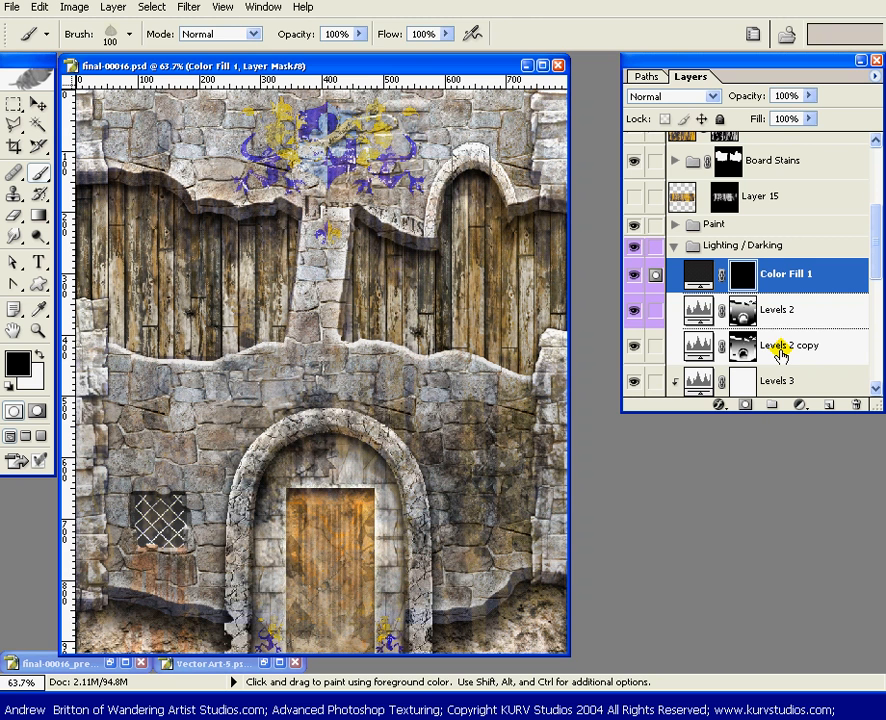
Select the upper part of the third plank from the wall's left edge, fade a white-to-transparent gradient down it on the fill layer's mask, and deselect
key(z)
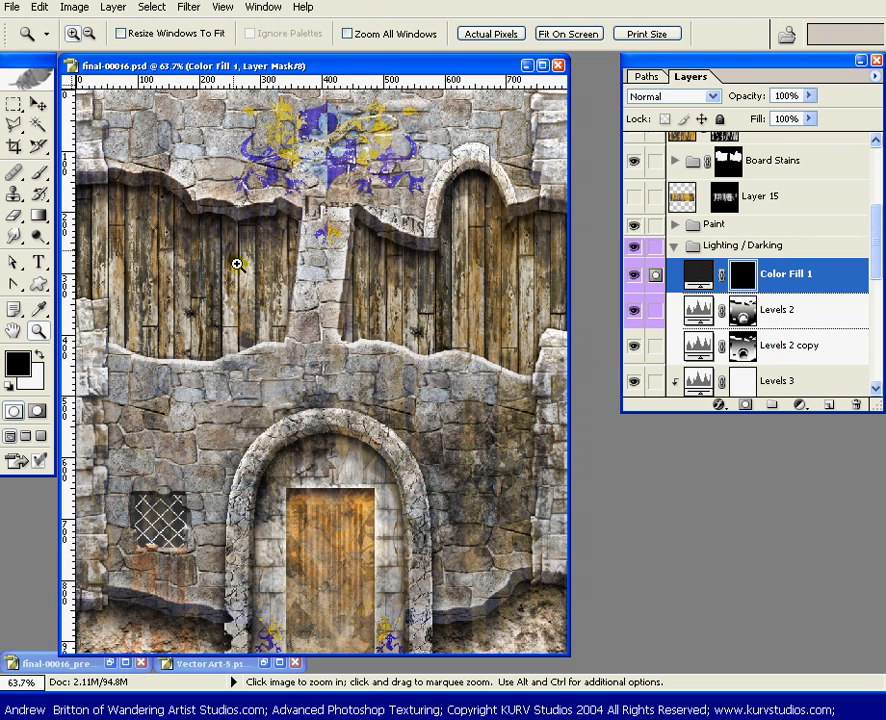
drag(333, 147, 76, 371)
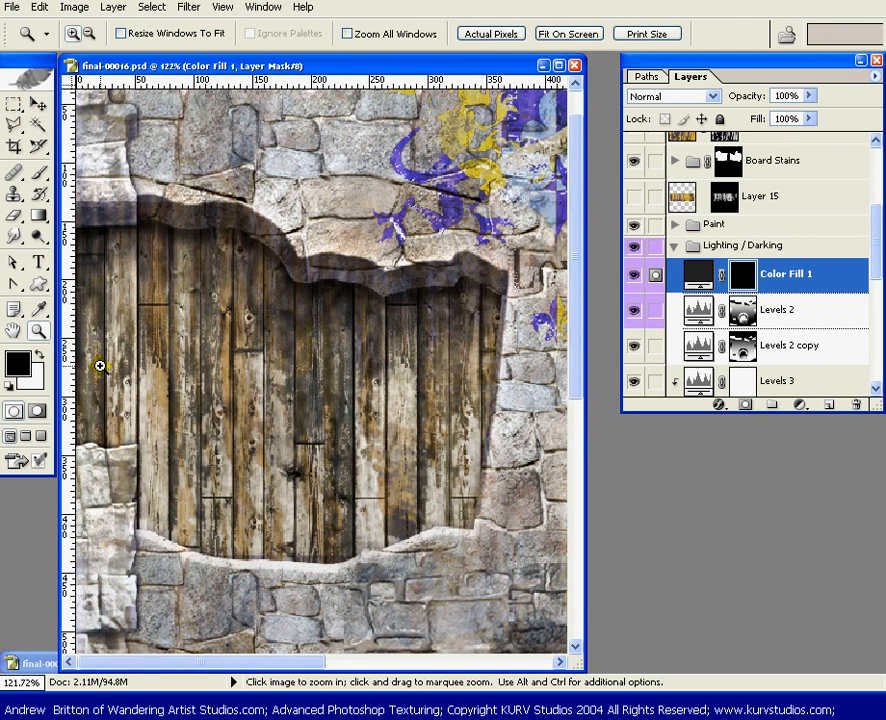
key(m)
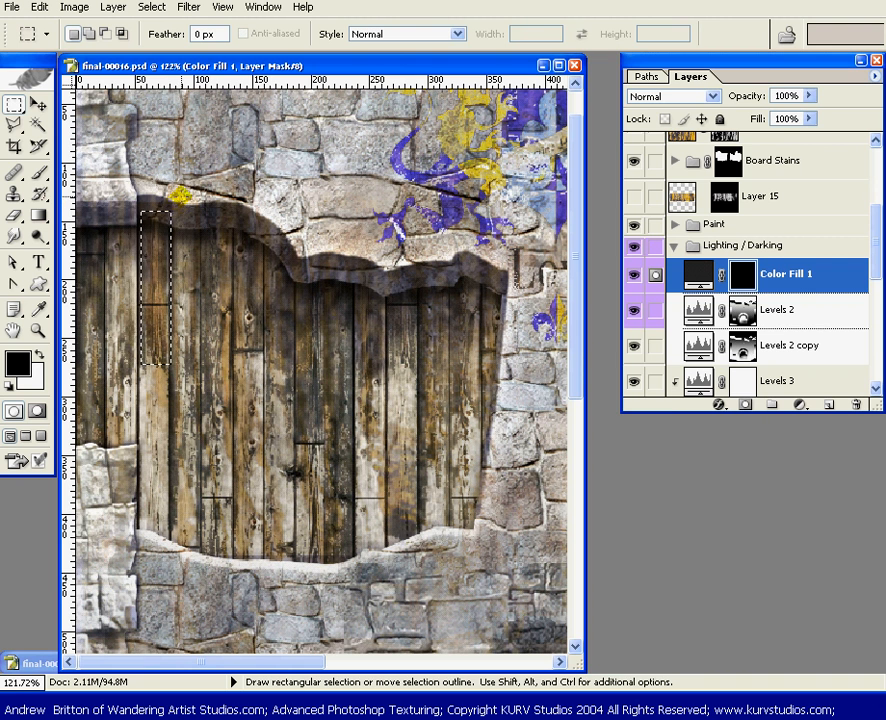
click(133, 207)
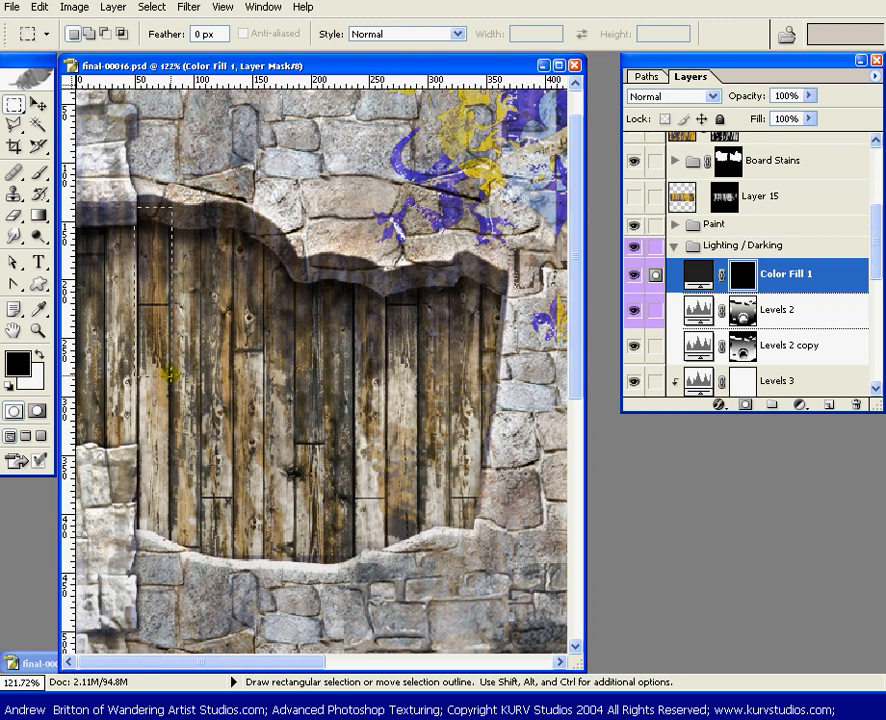
drag(136, 208, 171, 388)
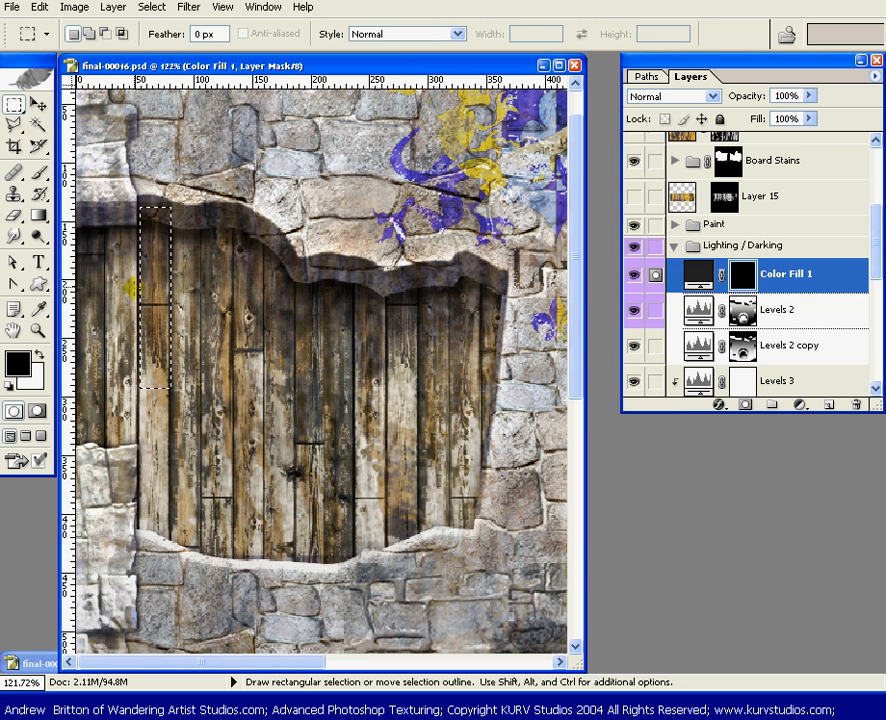
key(g)
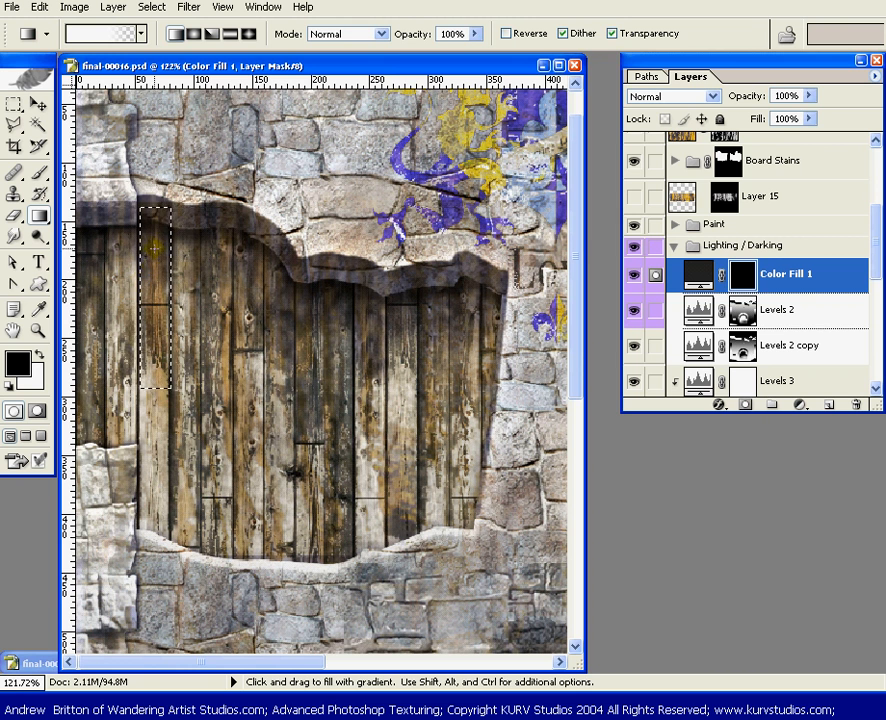
drag(148, 338, 153, 355)
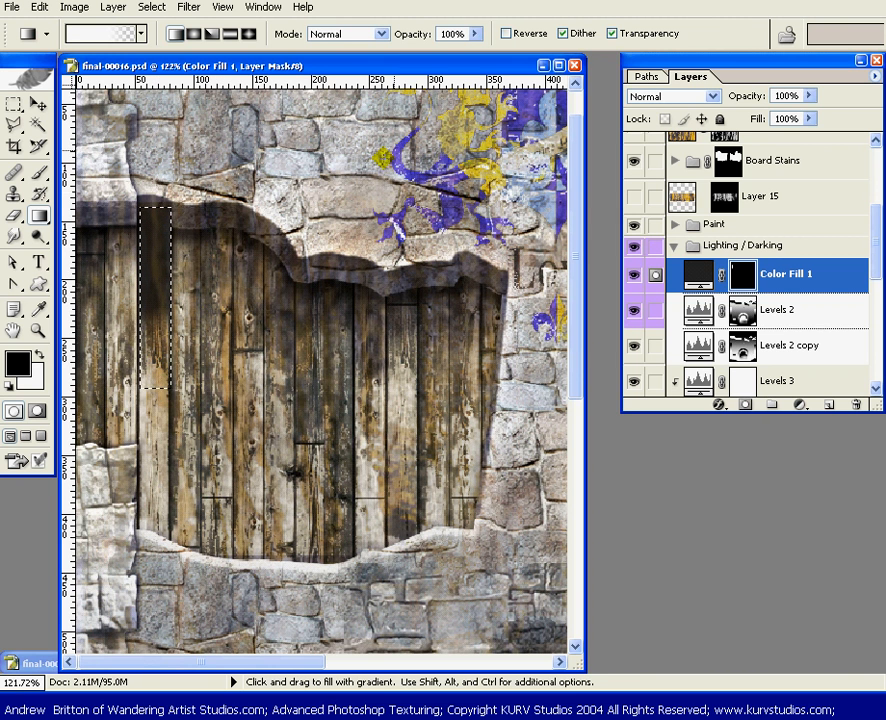
key(ctrl+d)
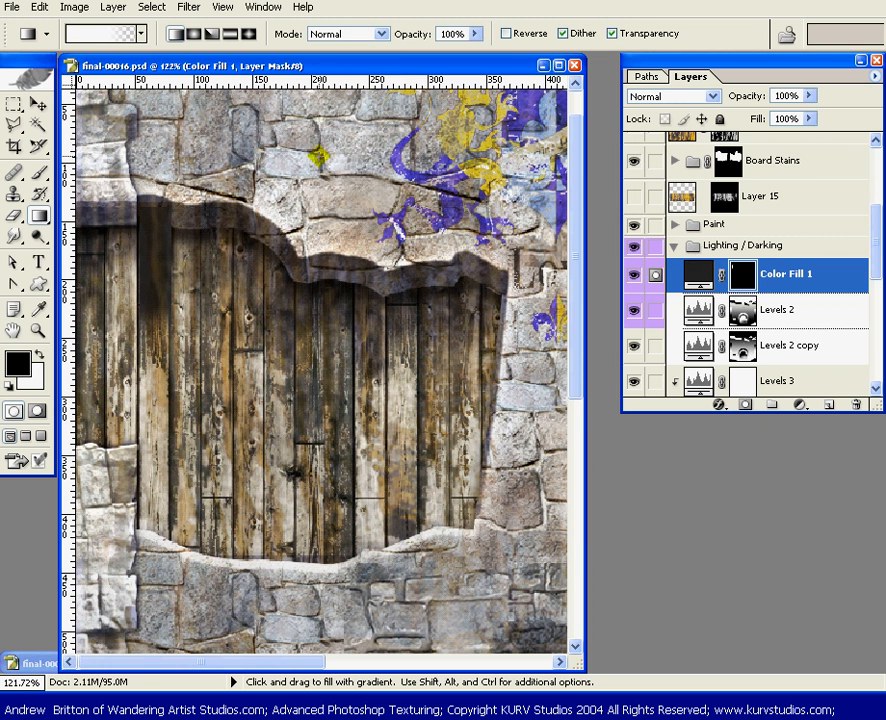
Set the Color Fill 1 layer's fill to 54% and its blend mode to Multiply
click(810, 118)
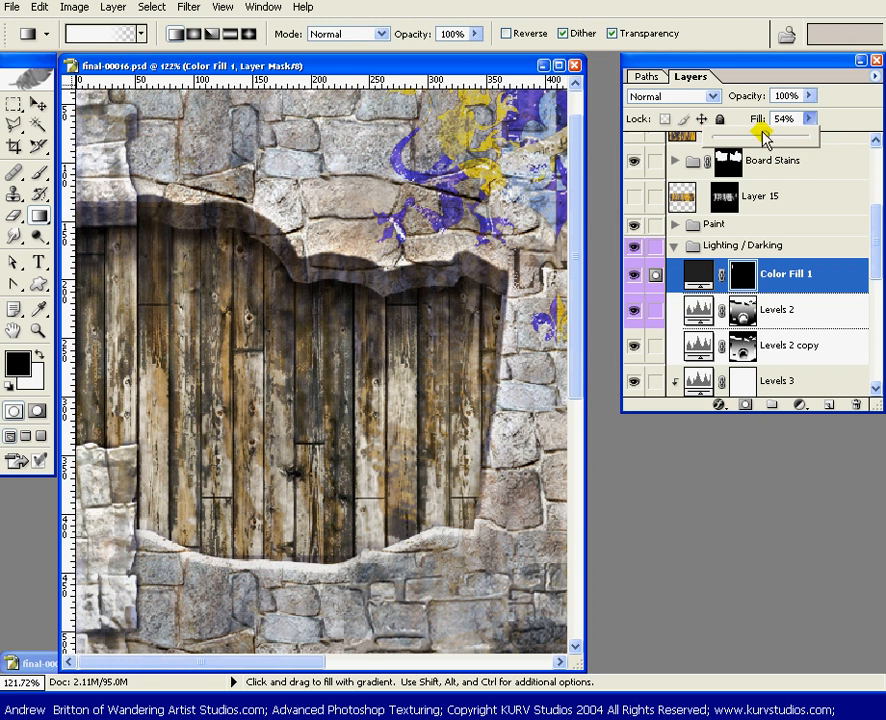
click(711, 96)
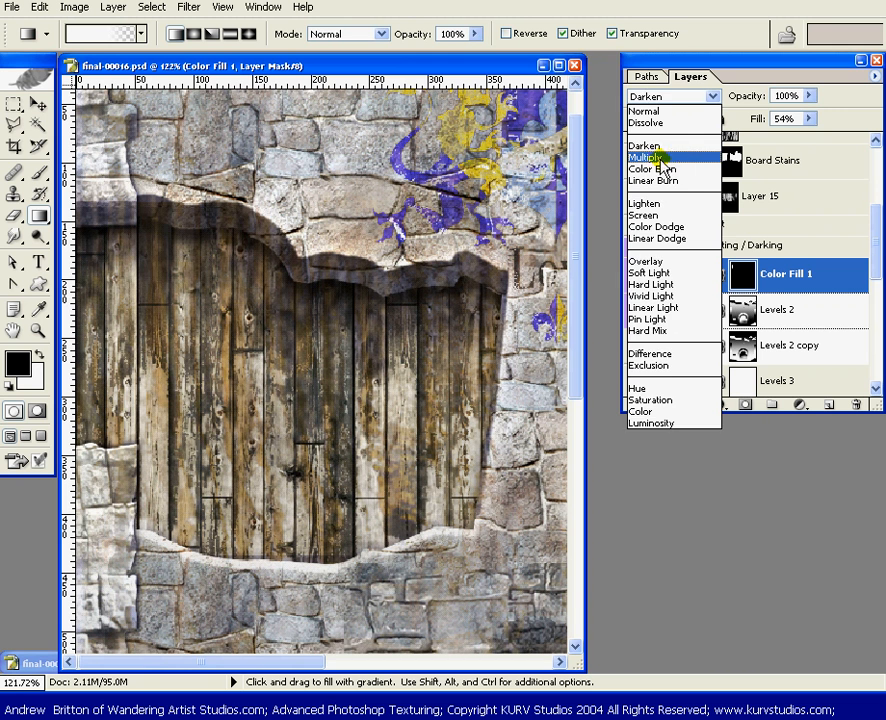
click(662, 158)
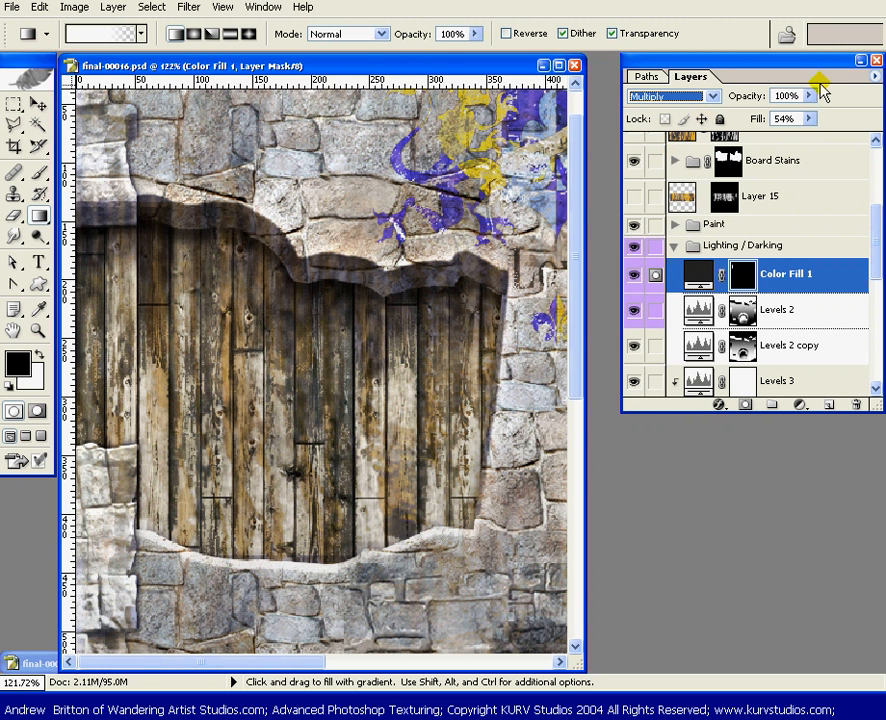
Select the top of the plank at the wall's left edge, shade it with a downward gradient on the Color Fill 1 mask, and deselect
drag(332, 66, 339, 67)
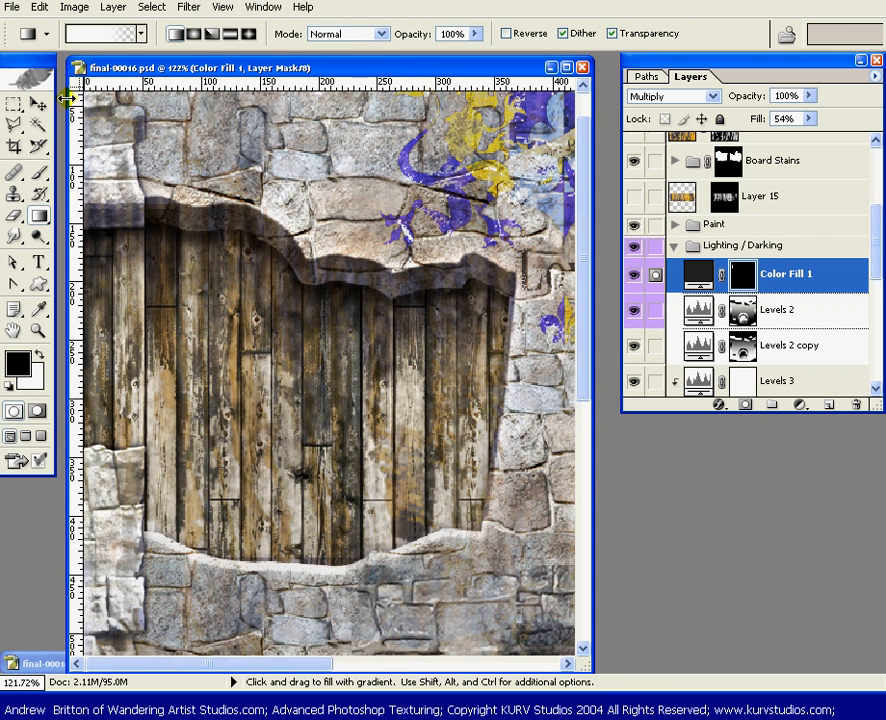
key(m)
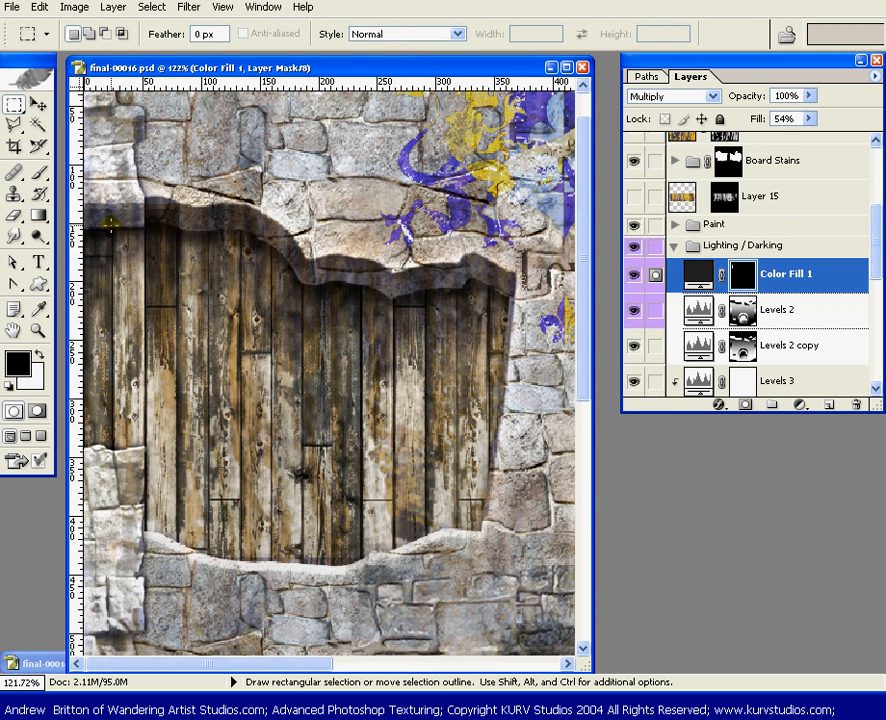
drag(110, 256, 84, 352)
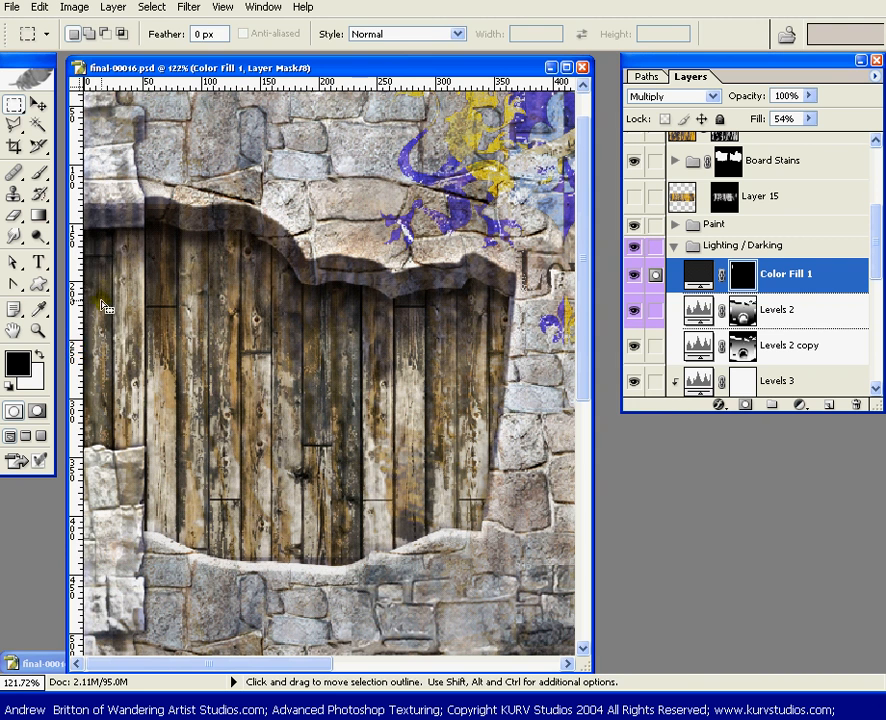
key(g)
drag(98, 229, 100, 320)
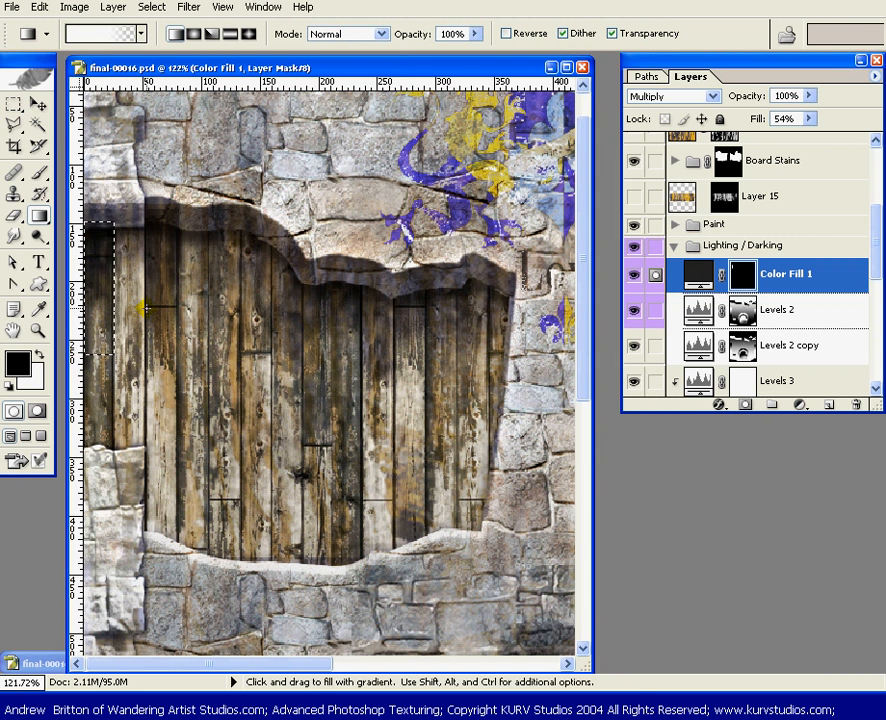
key(ctrl+d)
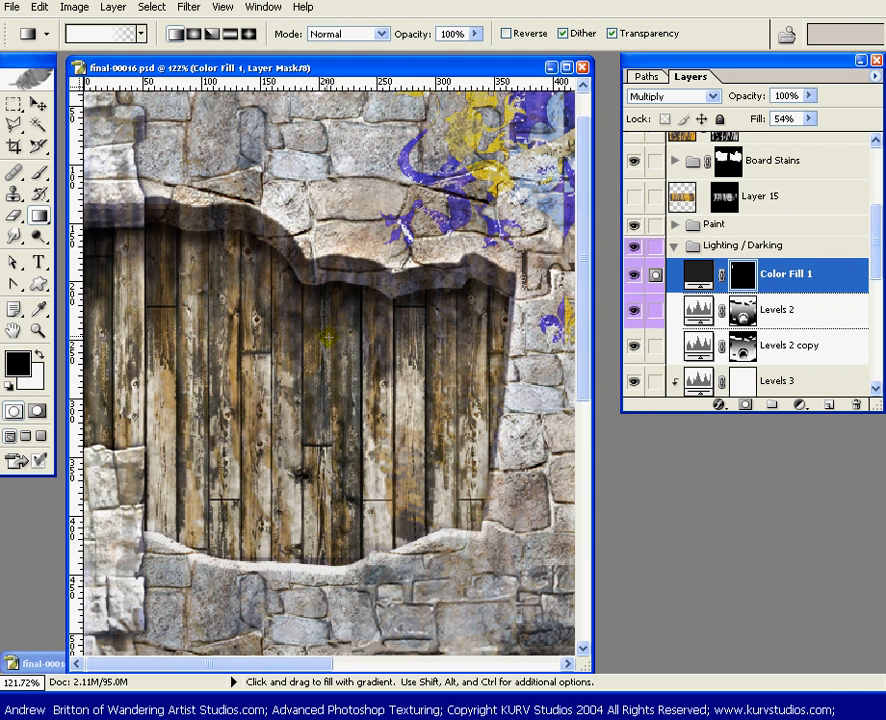
Create a new blank document, fill it with black, and try a white-to-transparent gradient across it
key(ctrl+n)
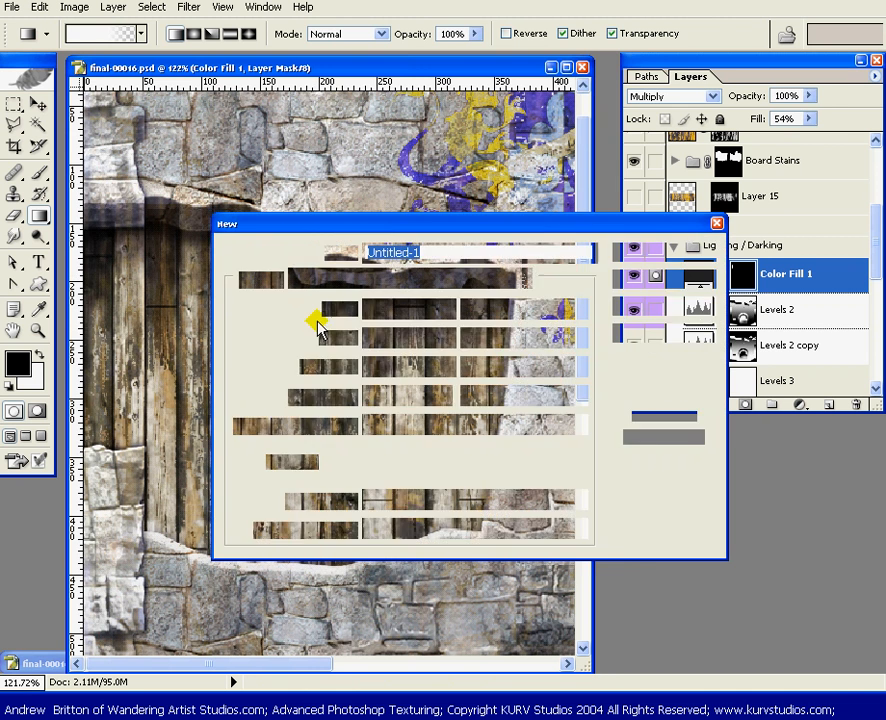
key(Return)
key(x)
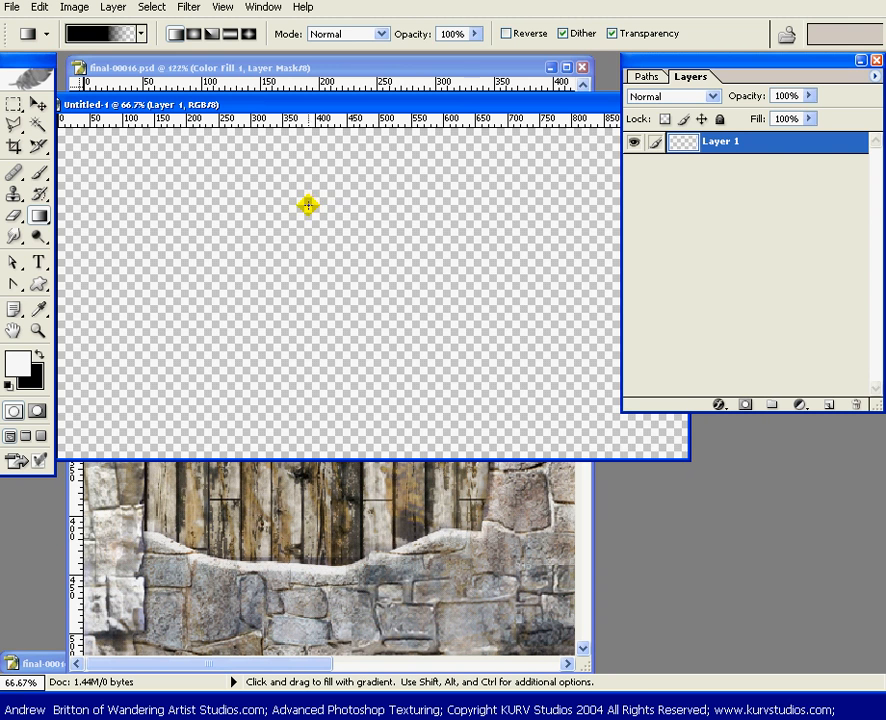
key(ctrl+BackSpace)
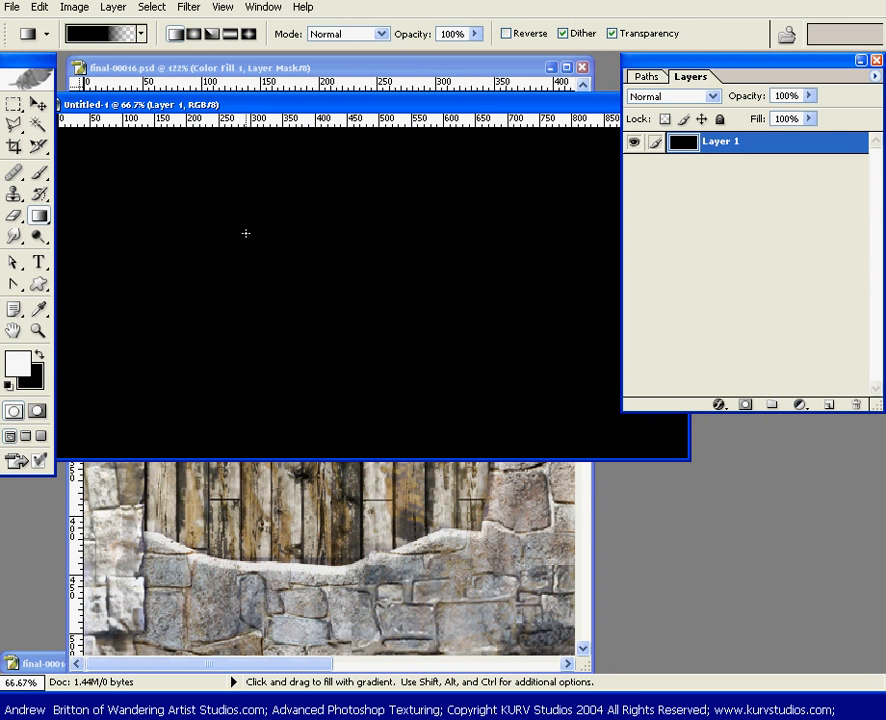
key(x)
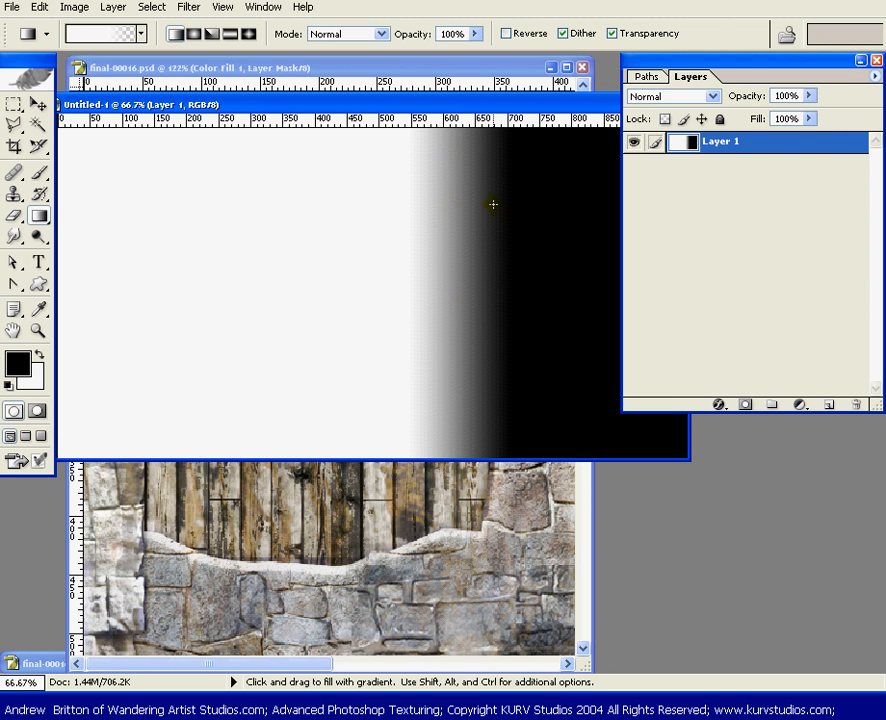
Close the untitled gradient test document without saving it
drag(521, 102, 387, 199)
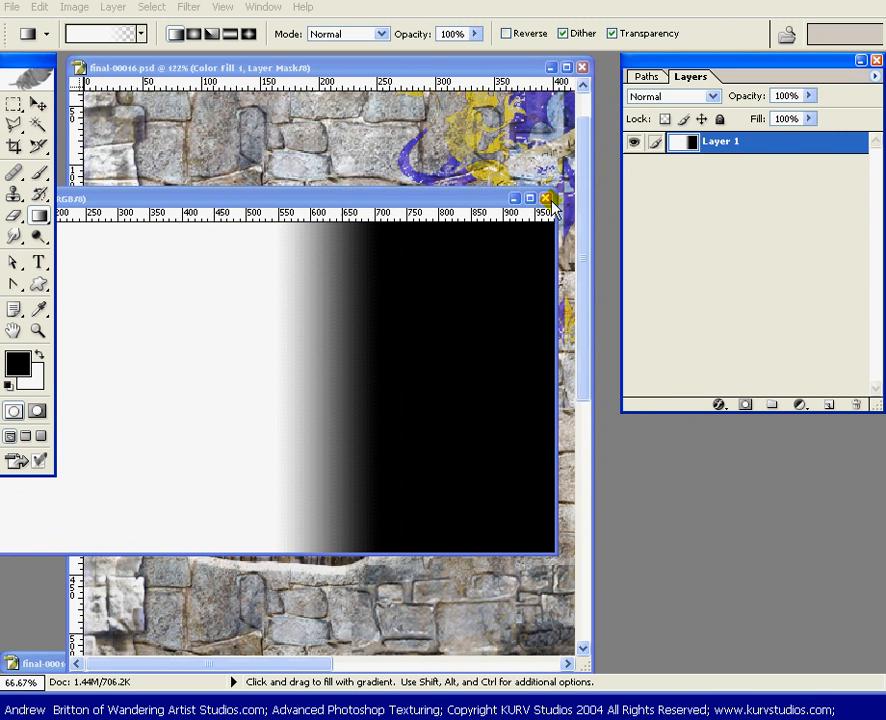
click(550, 200)
click(467, 261)
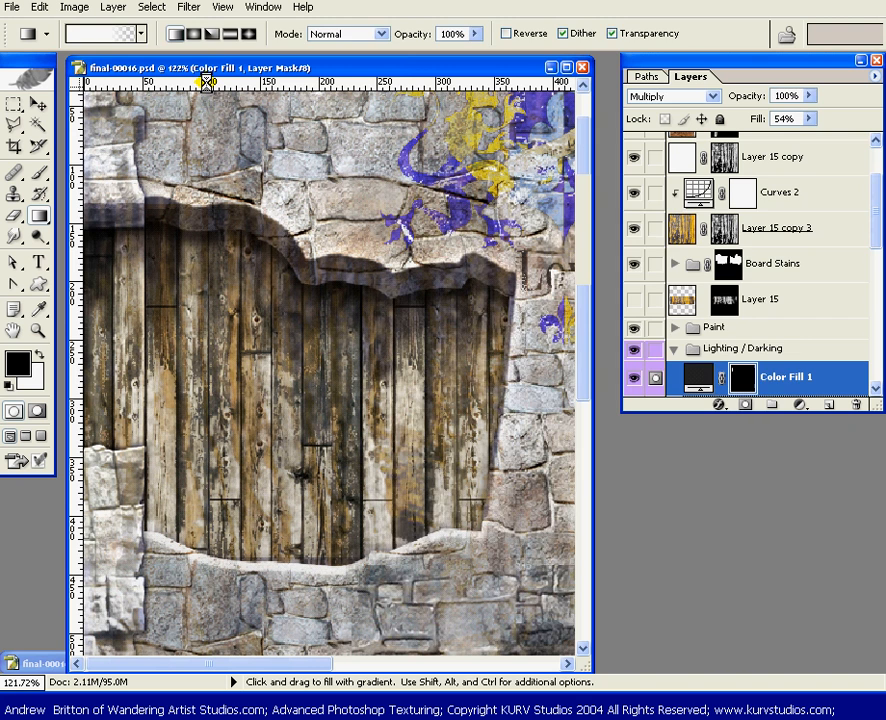
Open the current white-to-transparent gradient for editing and examine its opacity stops and color stops
click(117, 38)
click(621, 494)
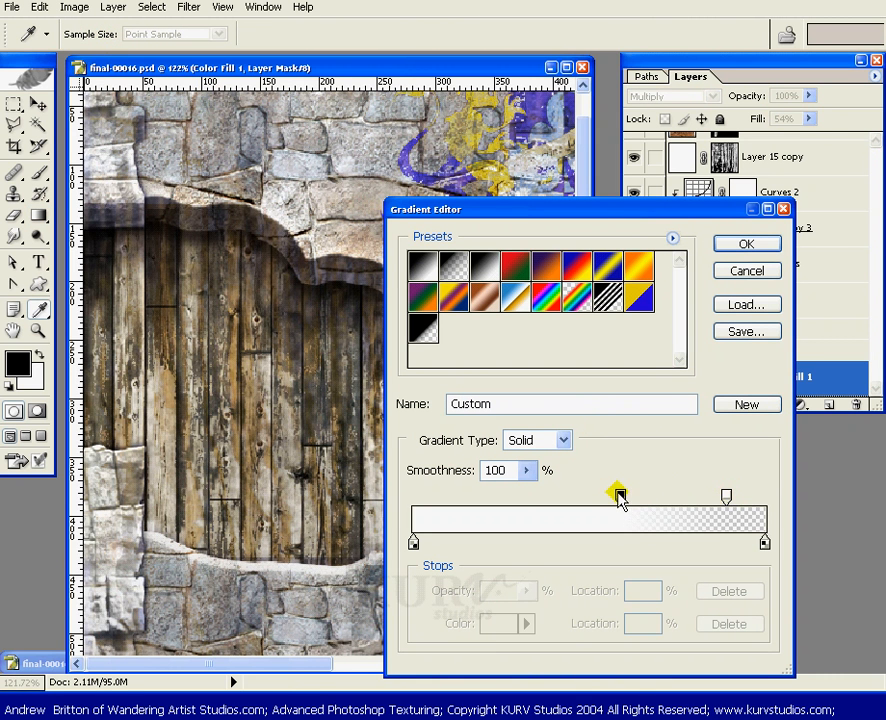
click(725, 495)
click(414, 543)
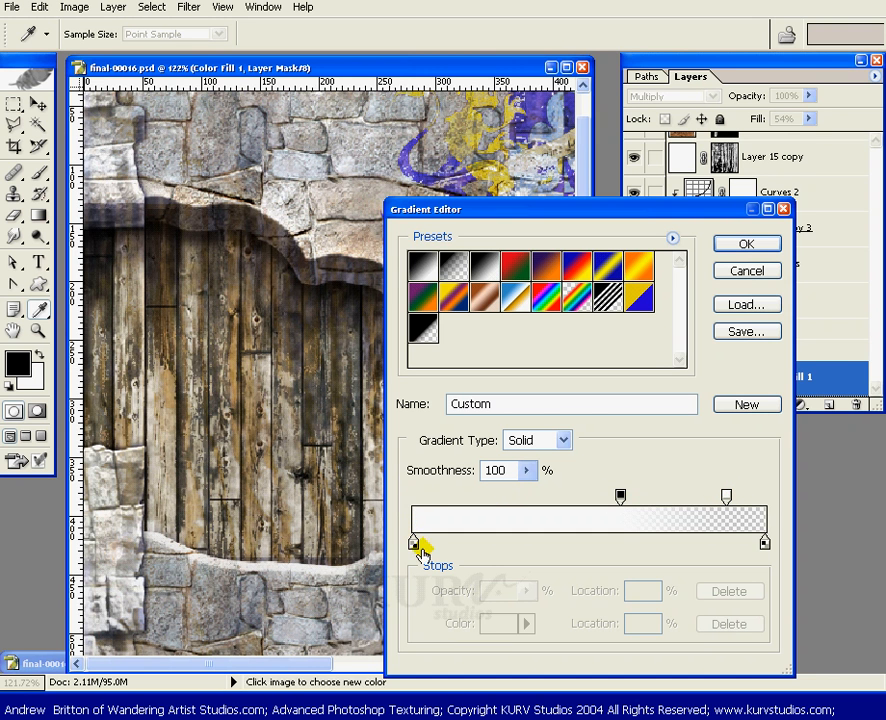
click(763, 543)
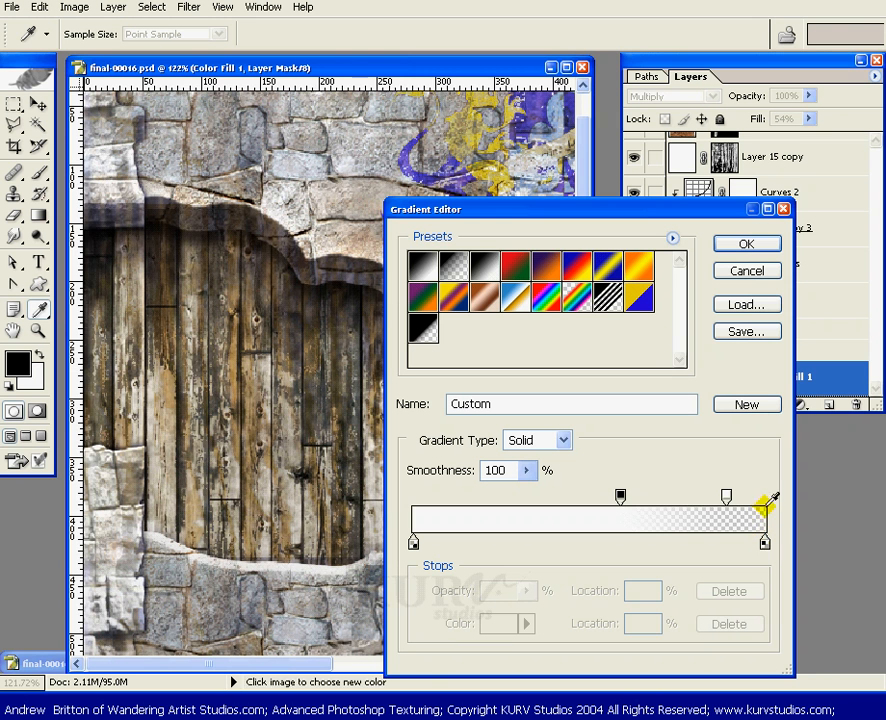
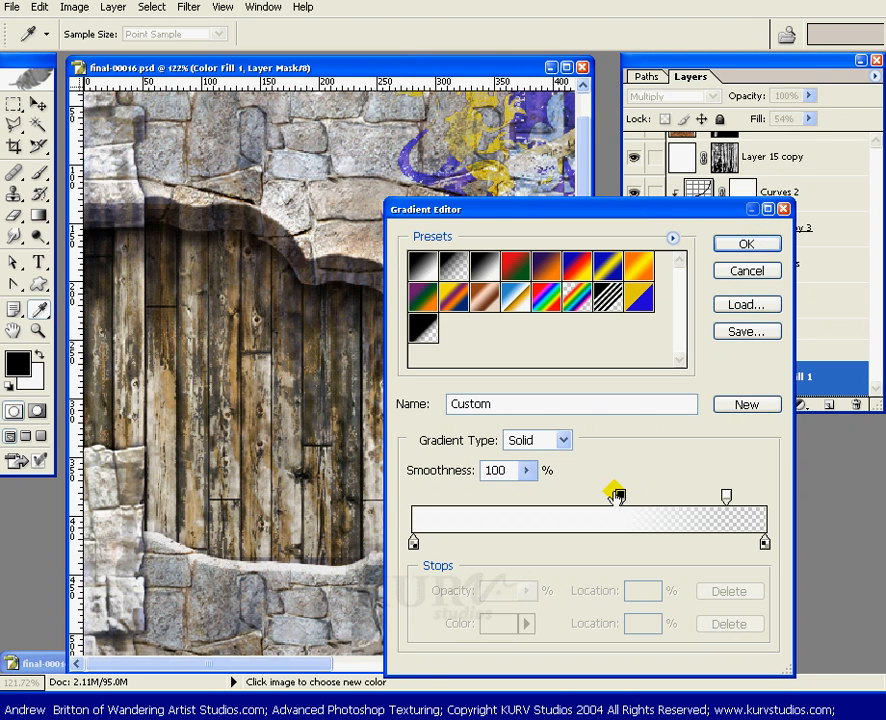
Try the gradient's opacity stops at both ends and at the 58% location, and discard the gradient edits
drag(619, 497, 417, 505)
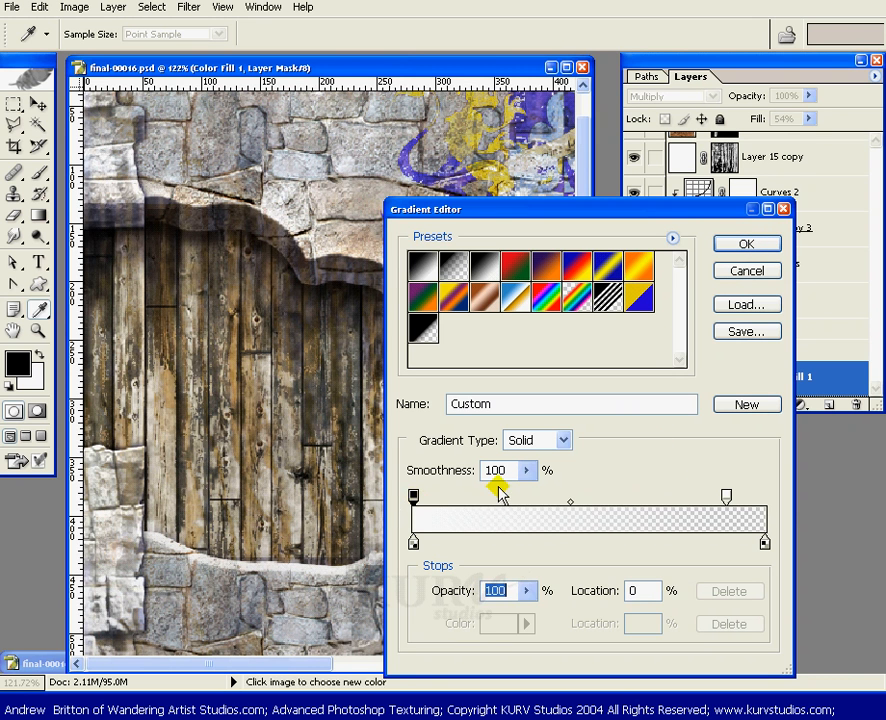
drag(727, 496, 765, 496)
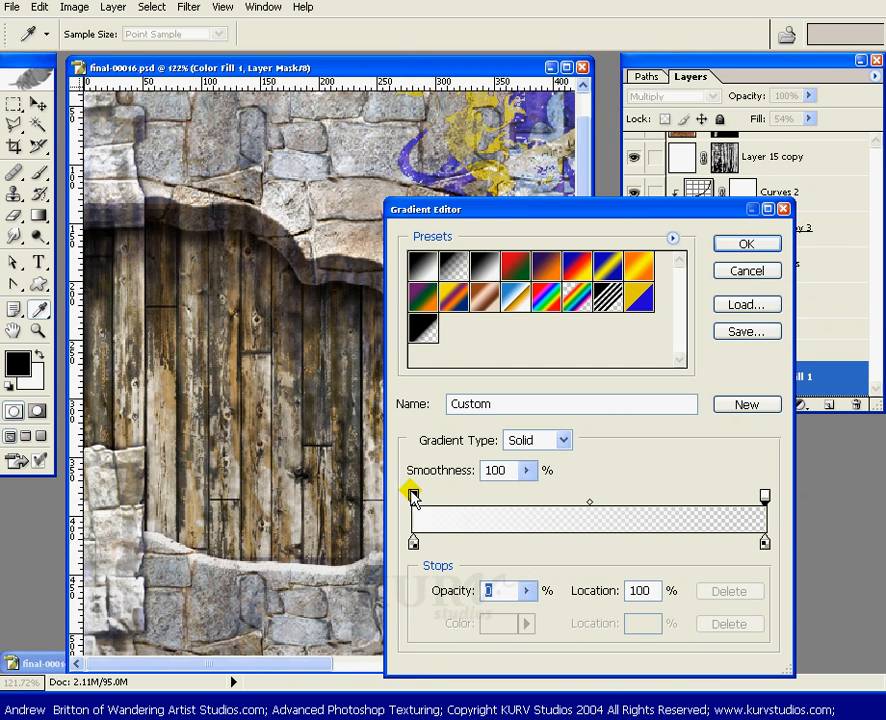
drag(413, 496, 621, 492)
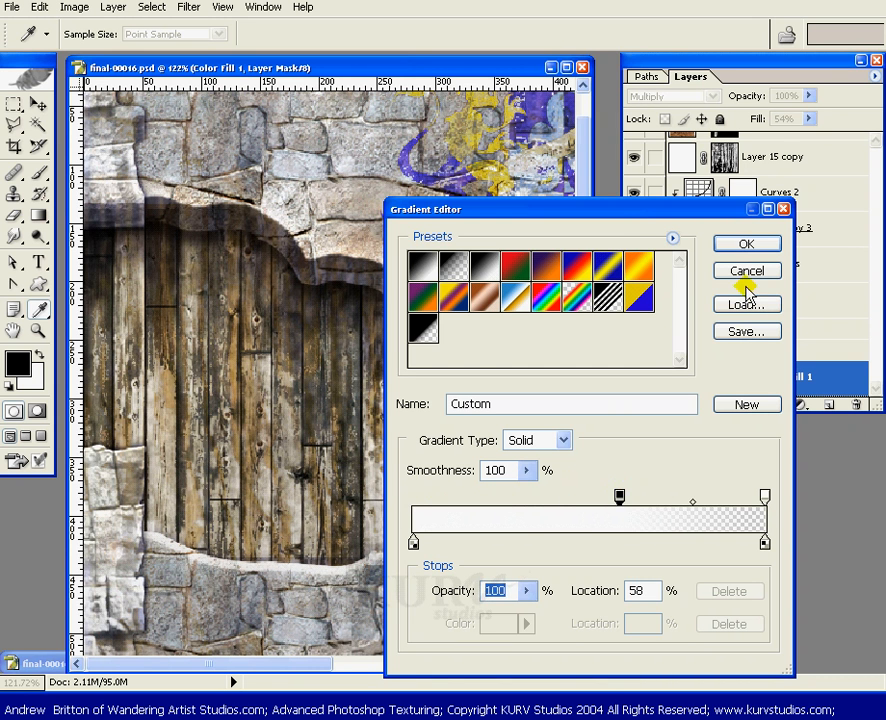
click(747, 271)
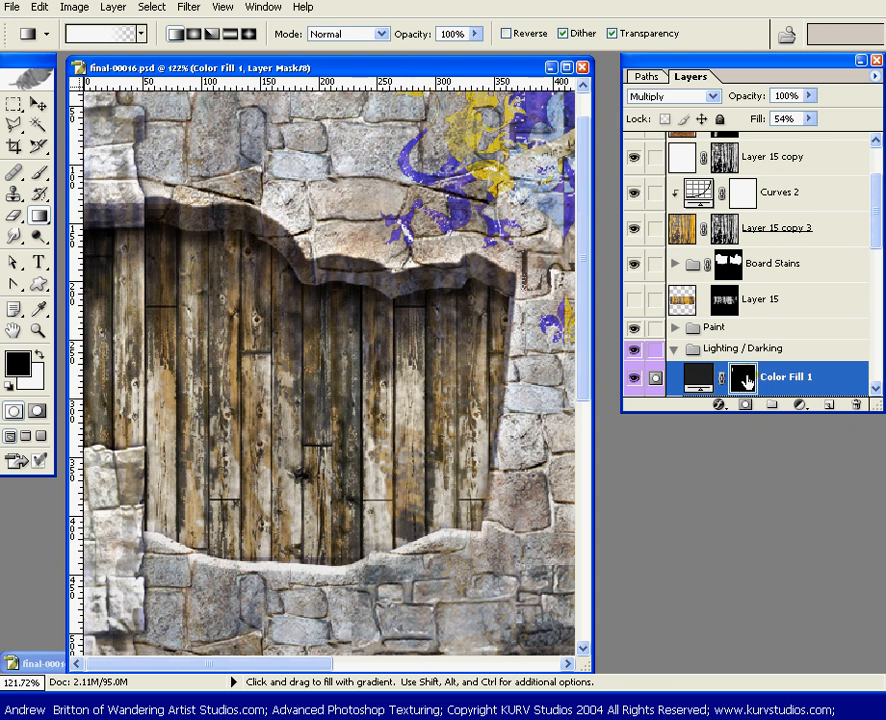
Select the upper part of the jointed plank in the left opening, shade it with a downward gradient on the Color Fill 1 mask, and deselect
key(m)
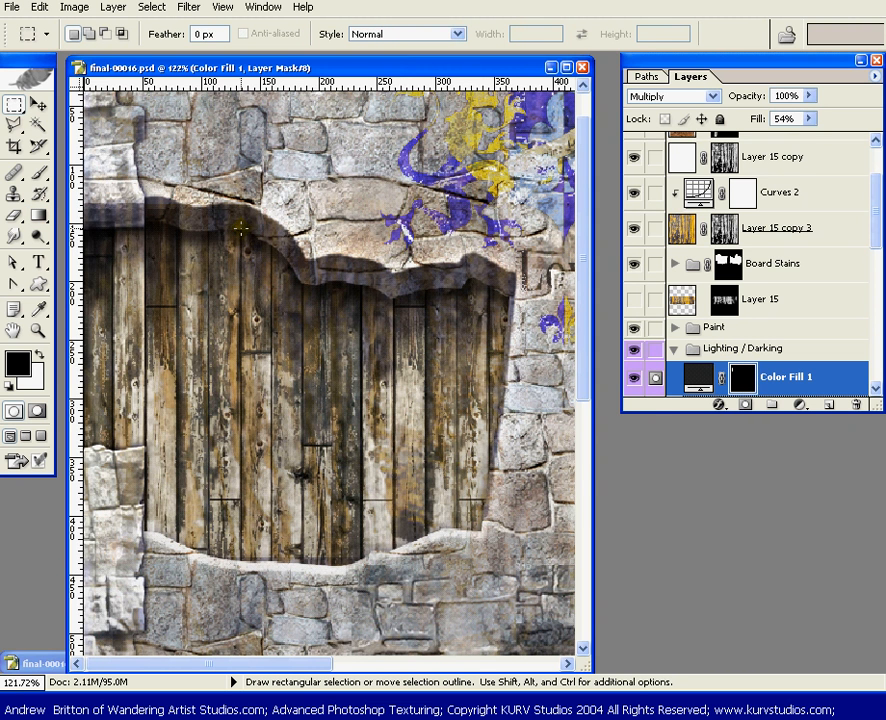
drag(242, 225, 268, 432)
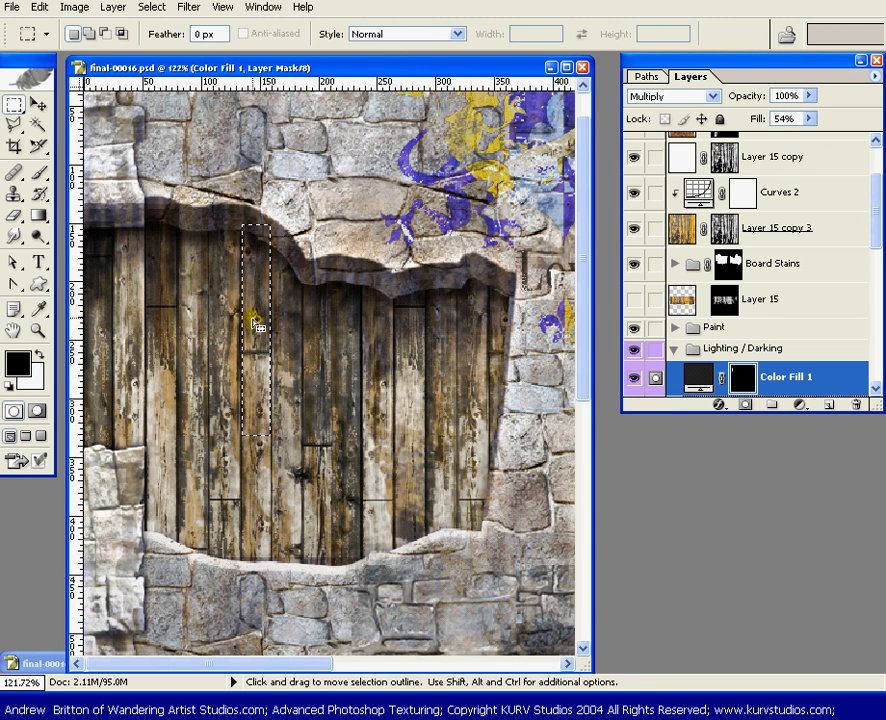
key(g)
drag(256, 338, 260, 395)
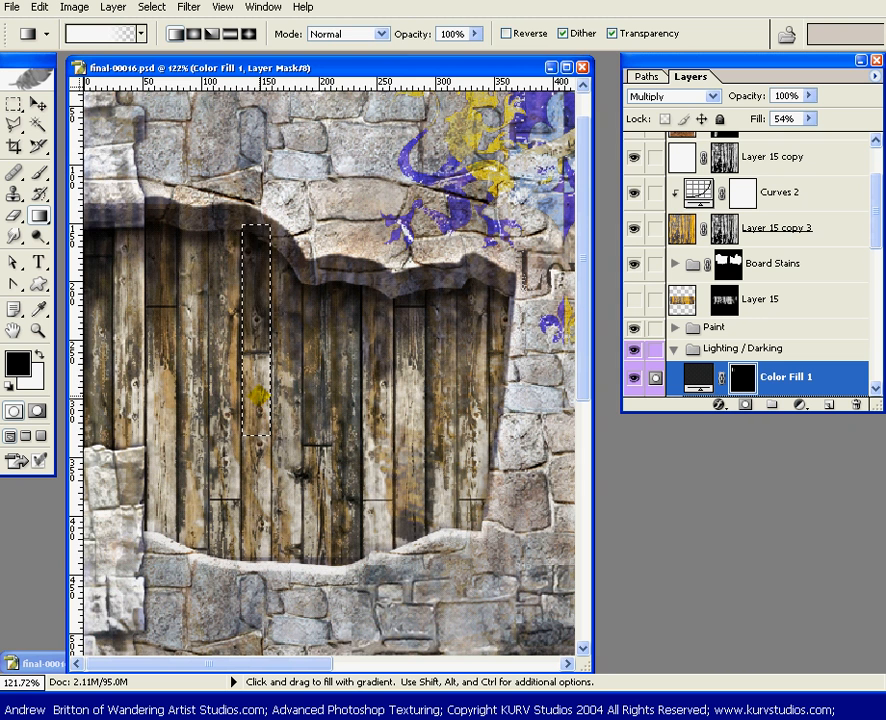
key(ctrl+d)
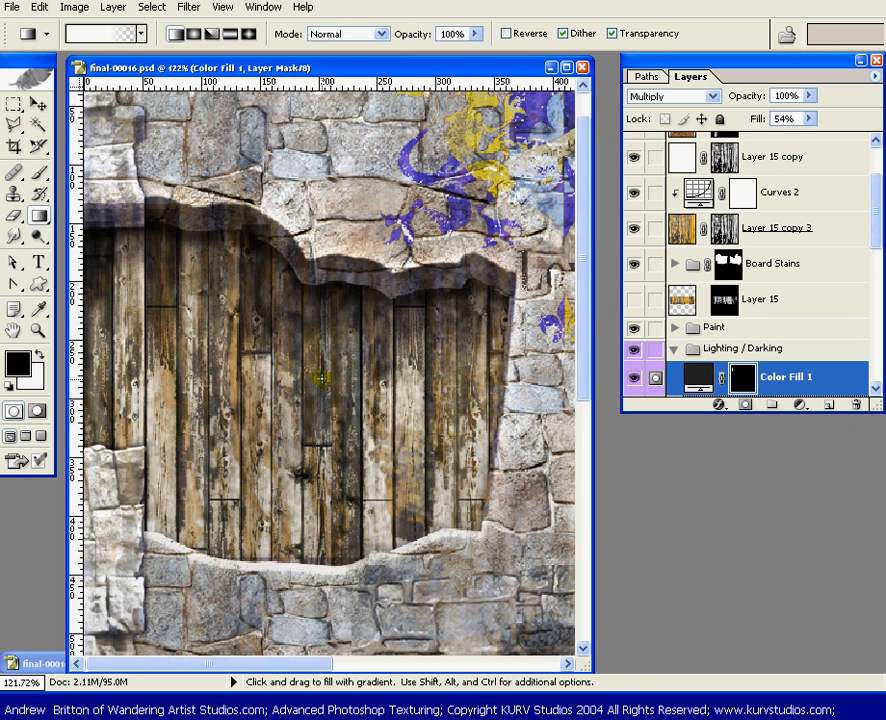
Select the top of the adjacent plank under the overhang's steep drop, shade it with a gradient on the mask, and deselect
key(space)
drag(400, 410, 362, 368)
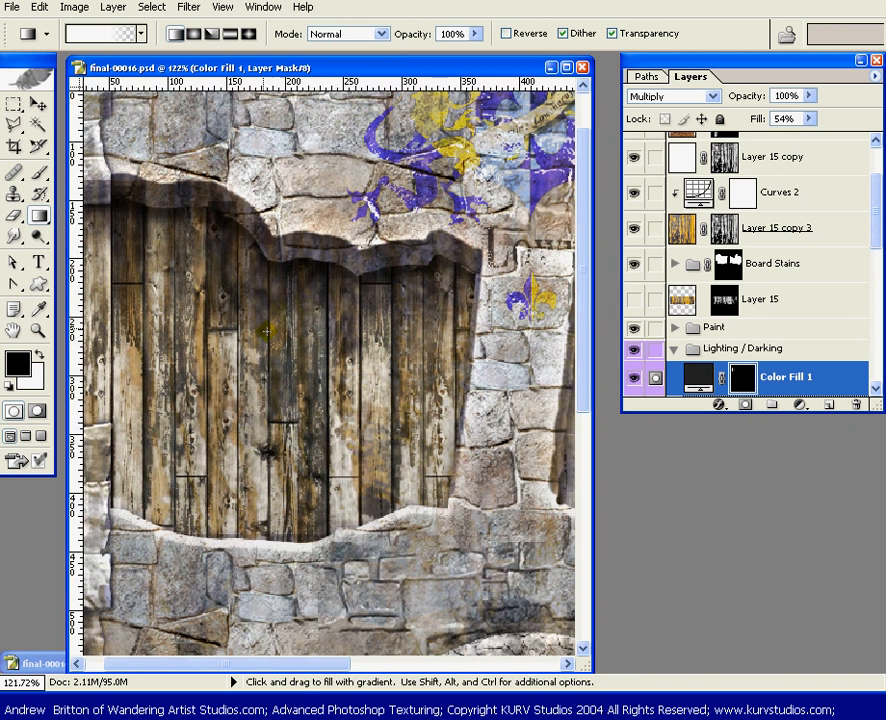
key(m)
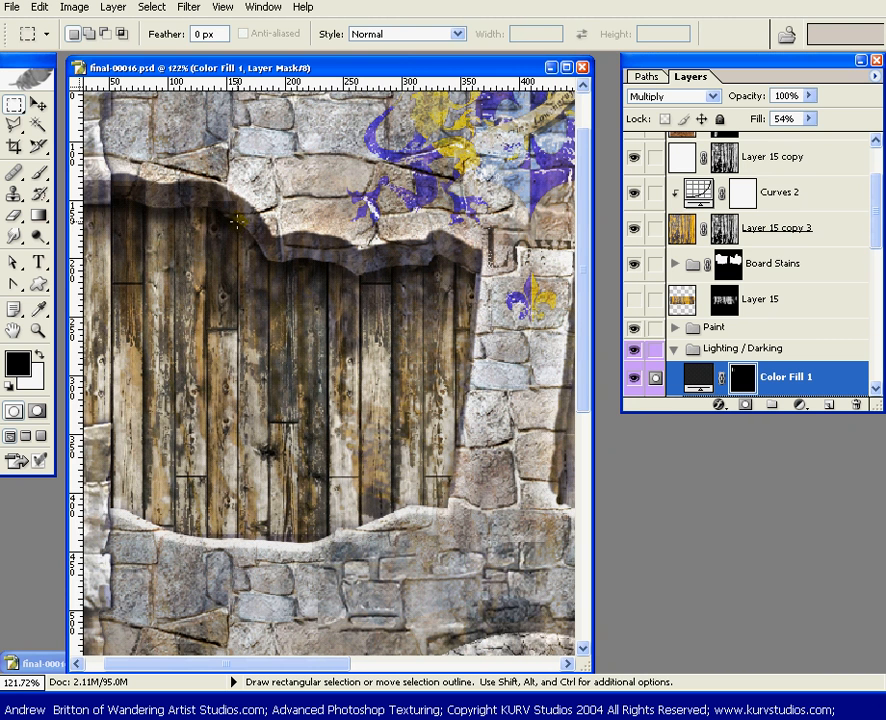
drag(242, 308, 258, 394)
key(g)
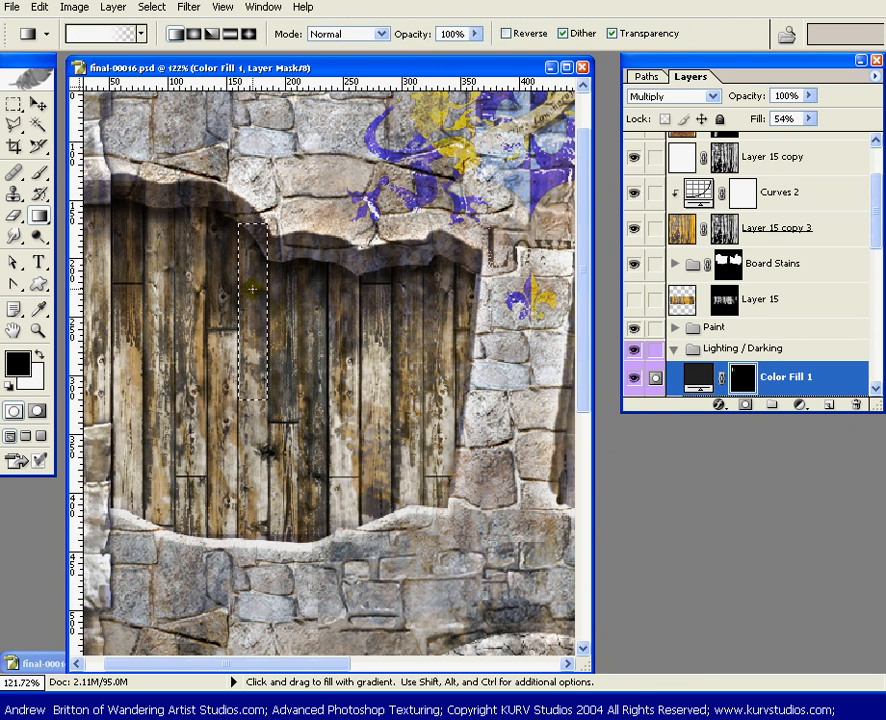
drag(252, 140, 396, 370)
key(ctrl+d)
Select the plank with the high joint near the left opening's right side, shade its top with a gradient, and deselect
drag(452, 368, 312, 340)
key(m)
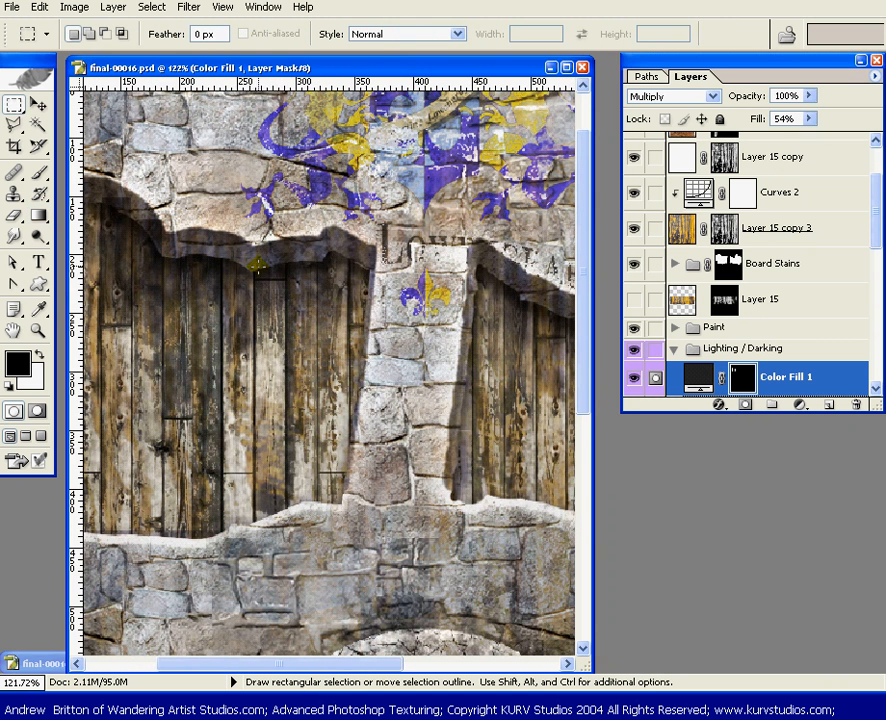
drag(254, 258, 286, 388)
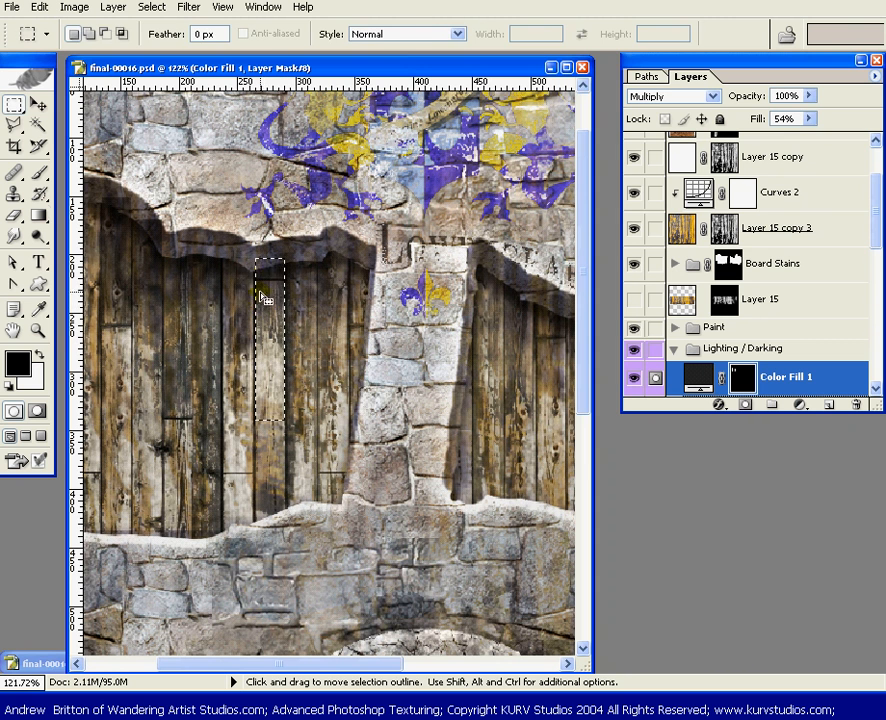
key(g)
drag(273, 263, 477, 295)
key(ctrl+d)
Select the strip beside the central stone pillar at the right opening's left edge, shade it with a downward gradient, and deselect
drag(312, 265, 208, 390)
drag(310, 349, 386, 364)
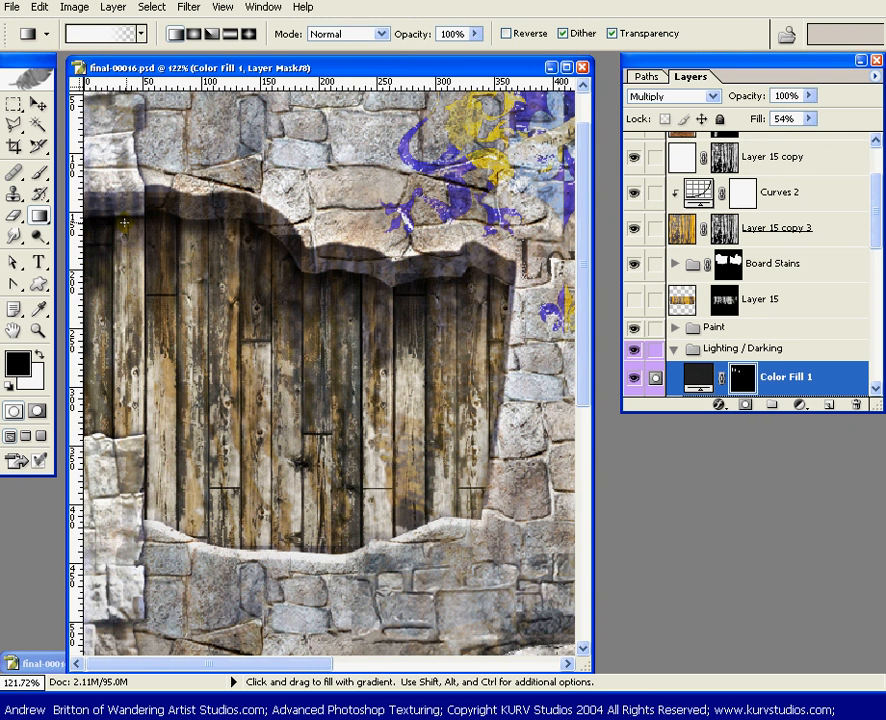
drag(367, 322, 244, 278)
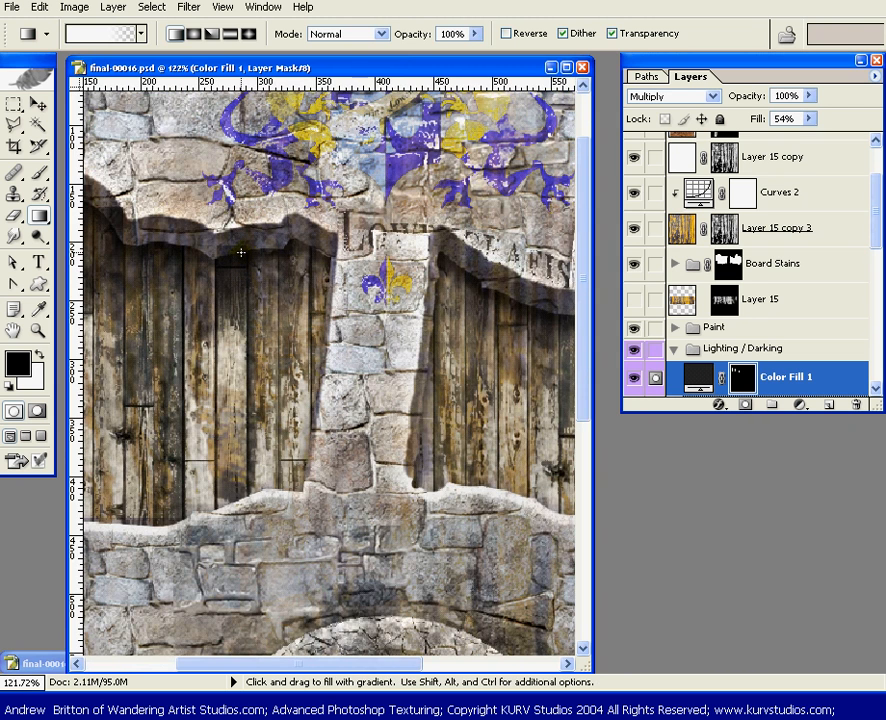
drag(425, 344, 300, 338)
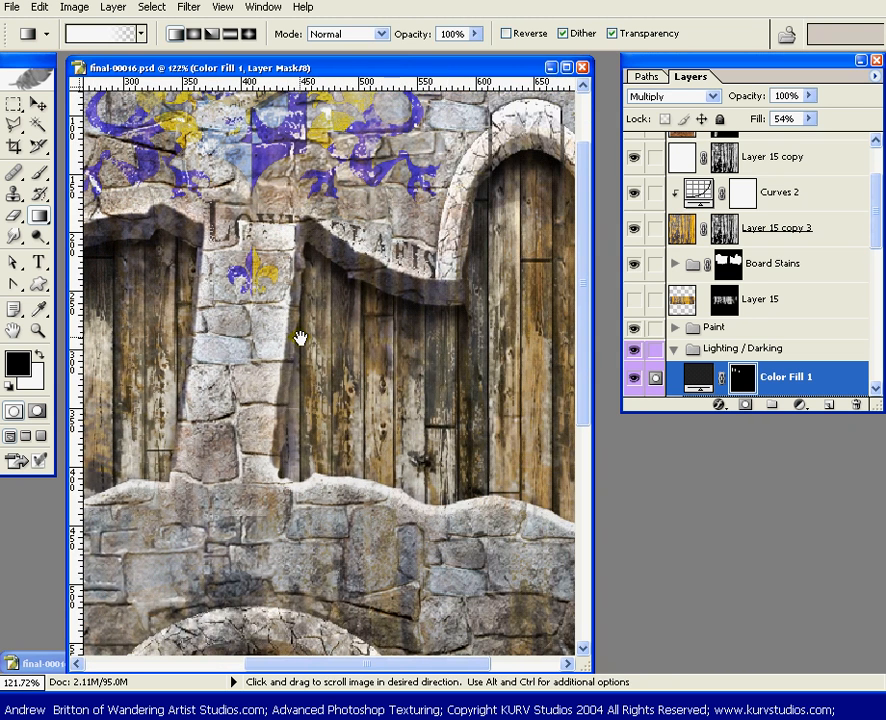
key(m)
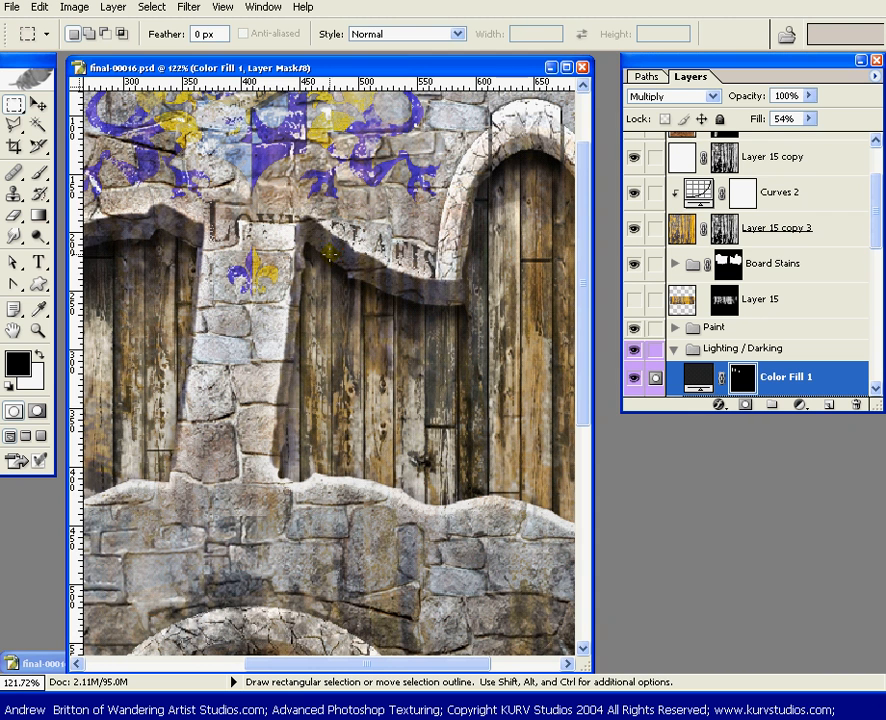
drag(309, 403, 268, 488)
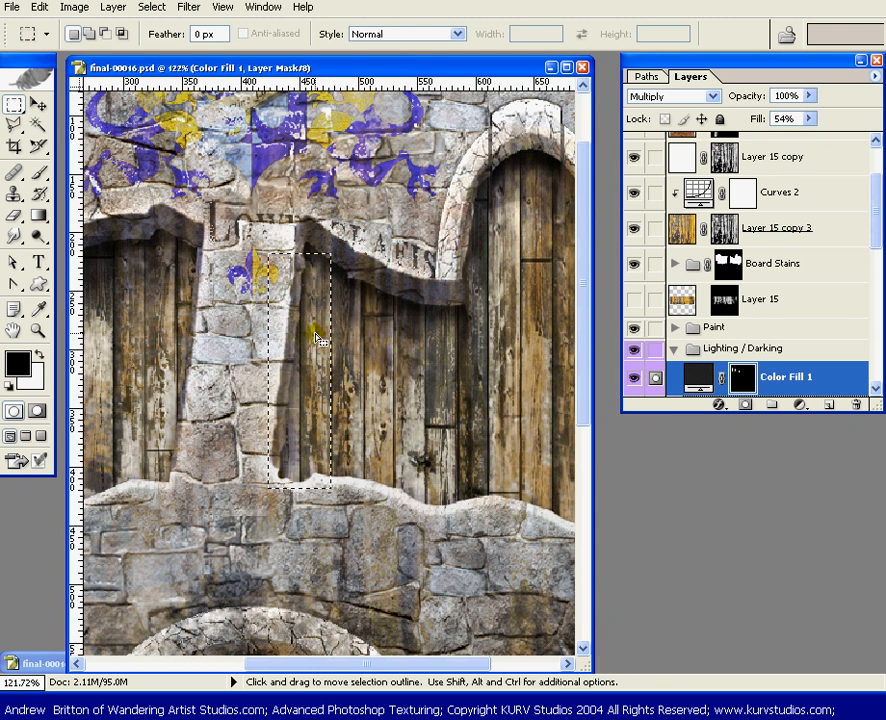
key(g)
drag(309, 320, 318, 468)
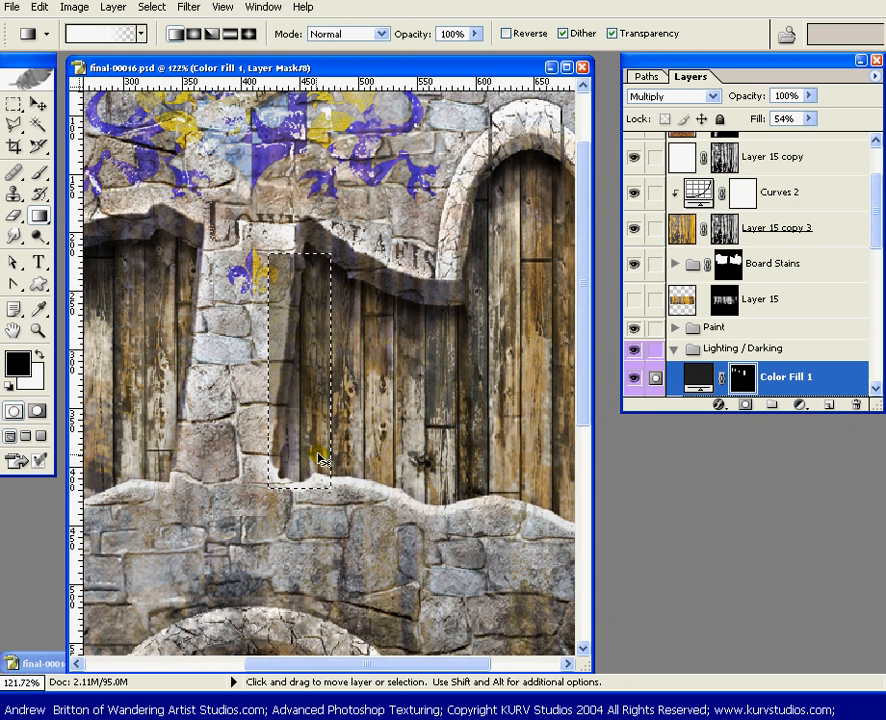
key(ctrl+d)
Select the top of the plank under the low overhang left of the arch, shade it with a downward gradient, and deselect
drag(425, 369, 360, 340)
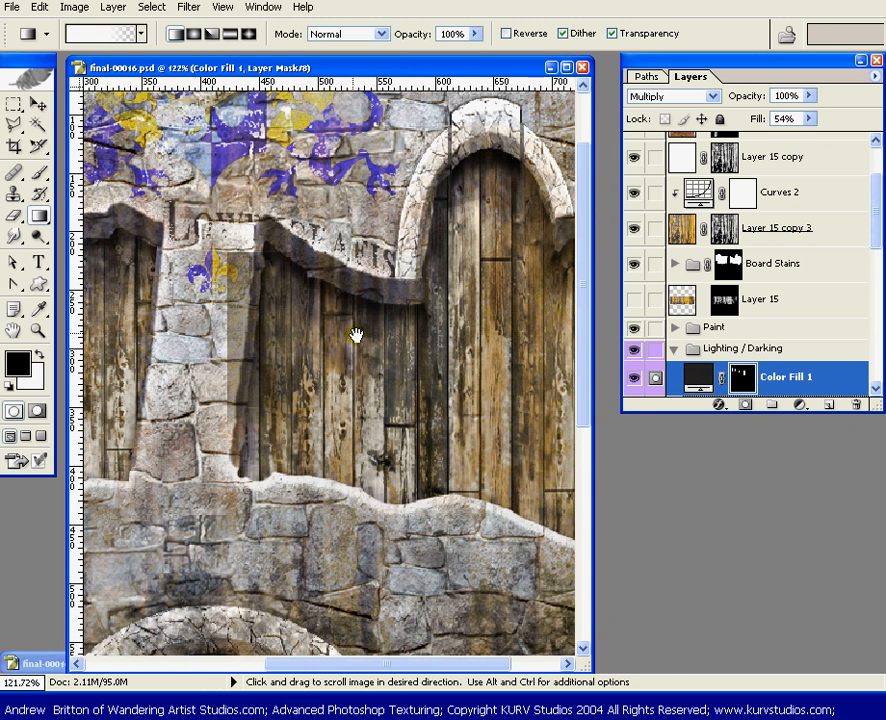
key(m)
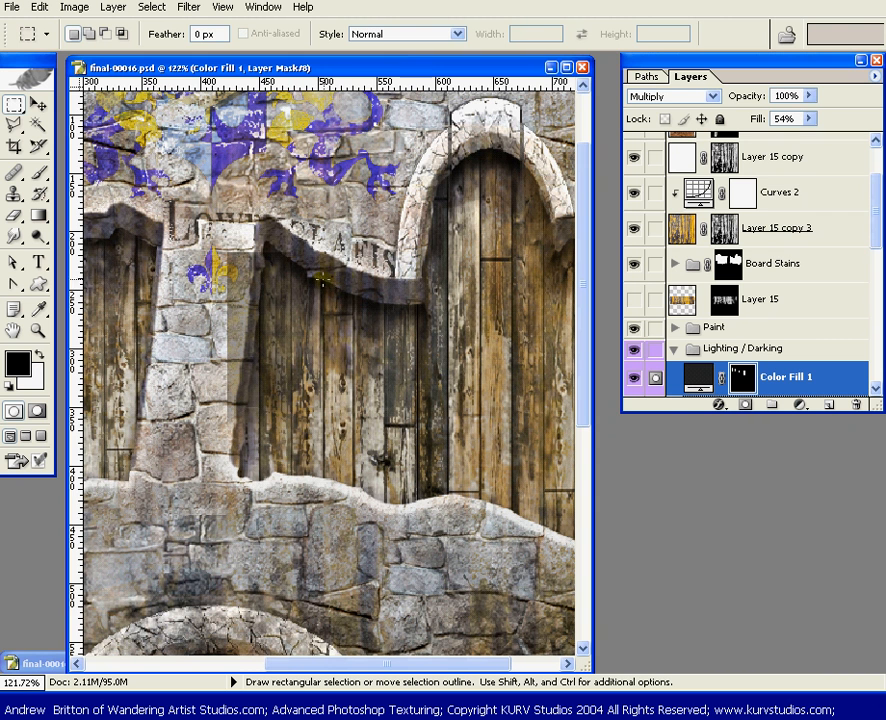
drag(352, 323, 382, 415)
drag(336, 278, 353, 425)
key(g)
drag(374, 300, 369, 421)
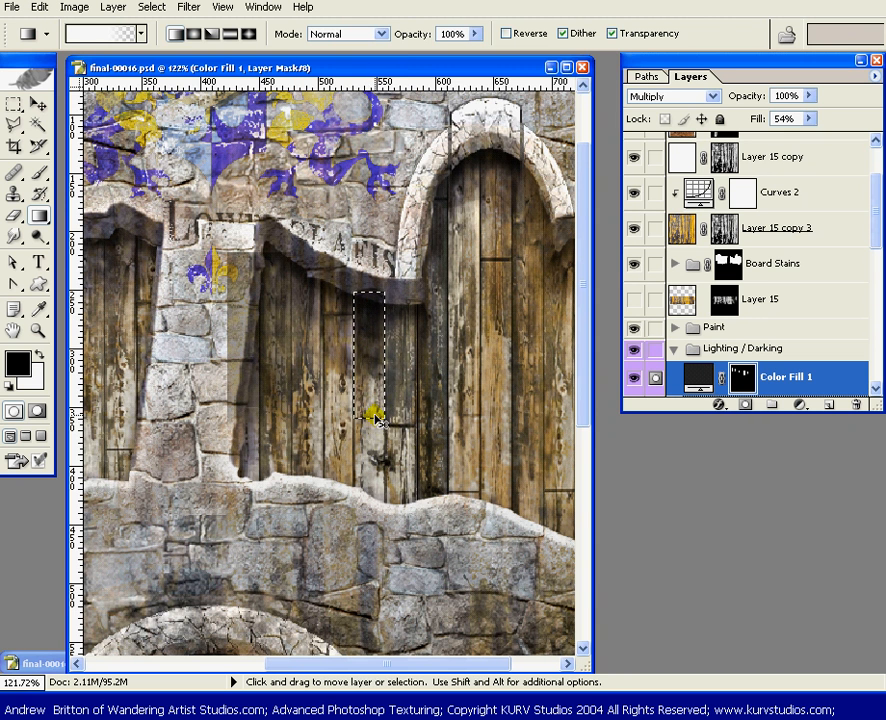
key(ctrl+d)
Select the tops of the two planks under the arch's right half, shade them with a vertical downward gradient, and deselect
drag(495, 310, 349, 348)
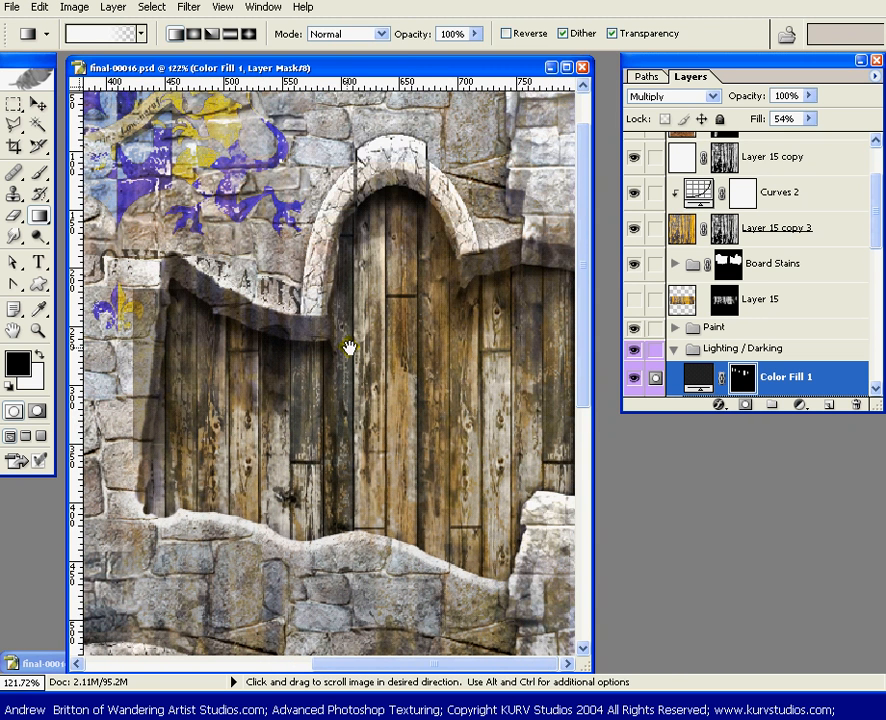
key(m)
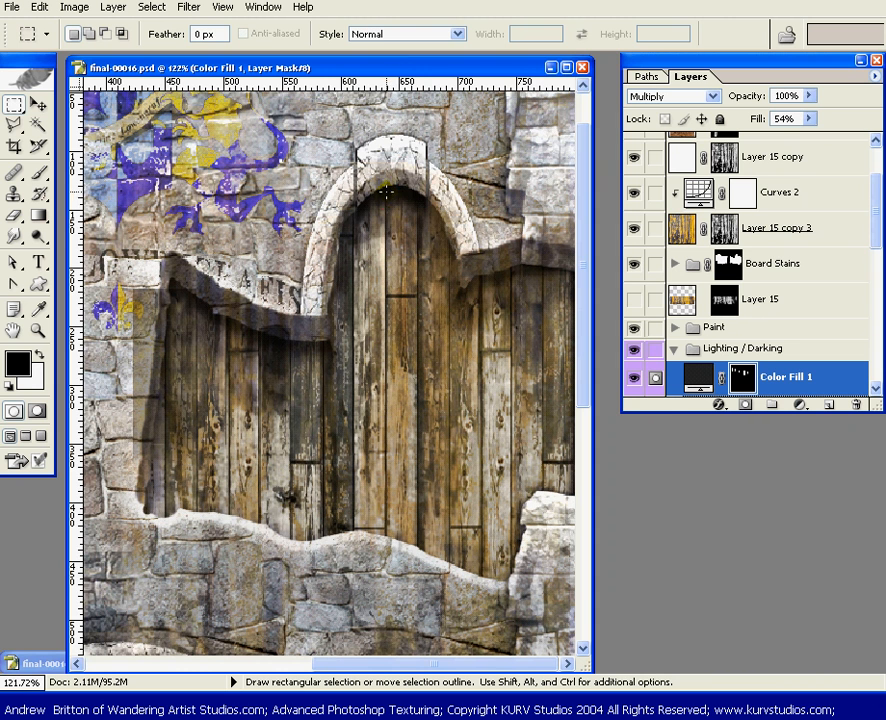
drag(386, 190, 448, 343)
key(g)
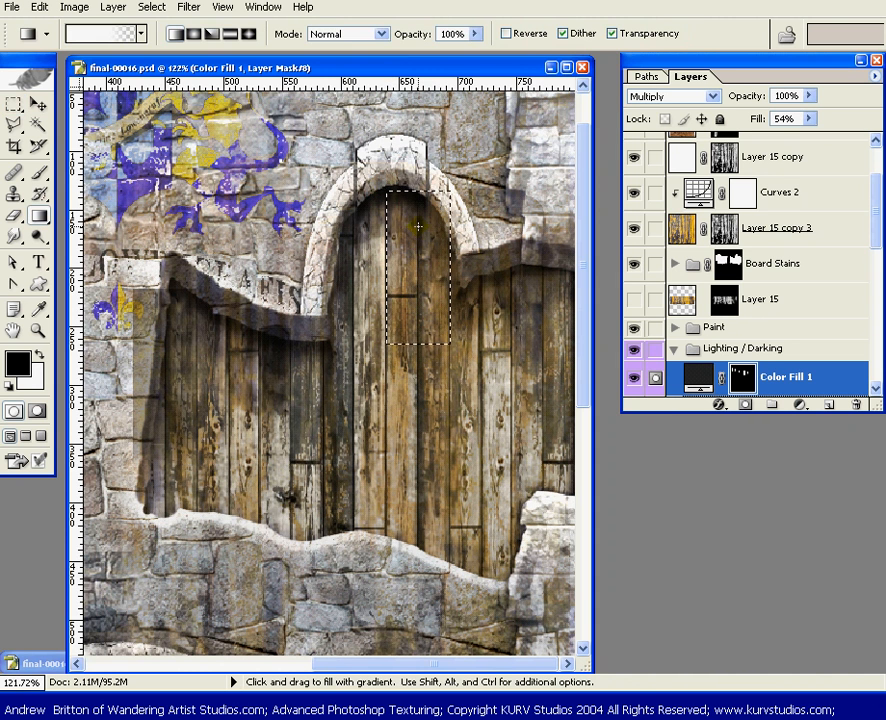
drag(418, 226, 417, 321)
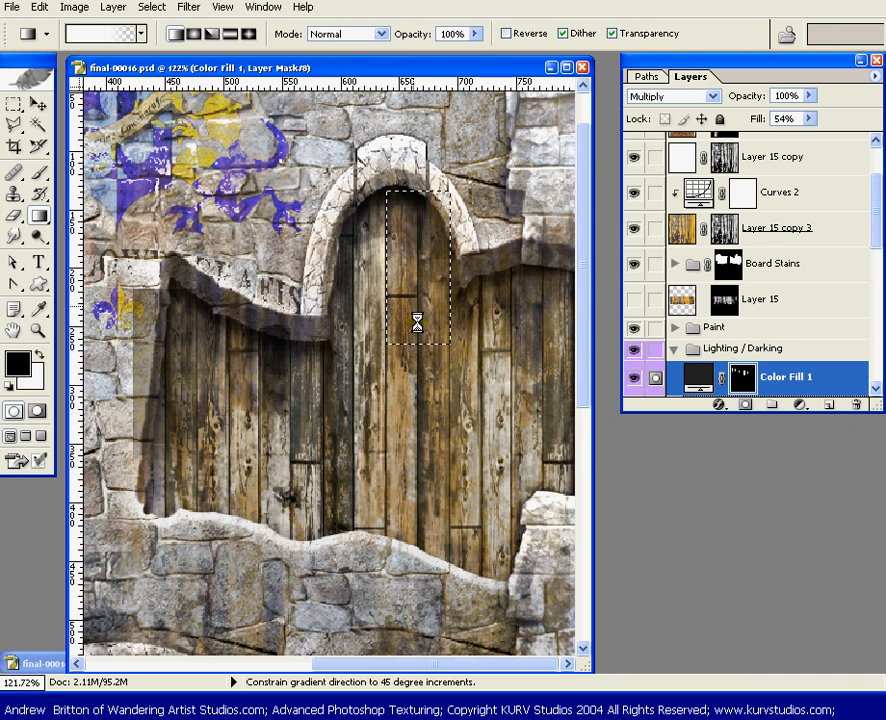
key(ctrl+d)
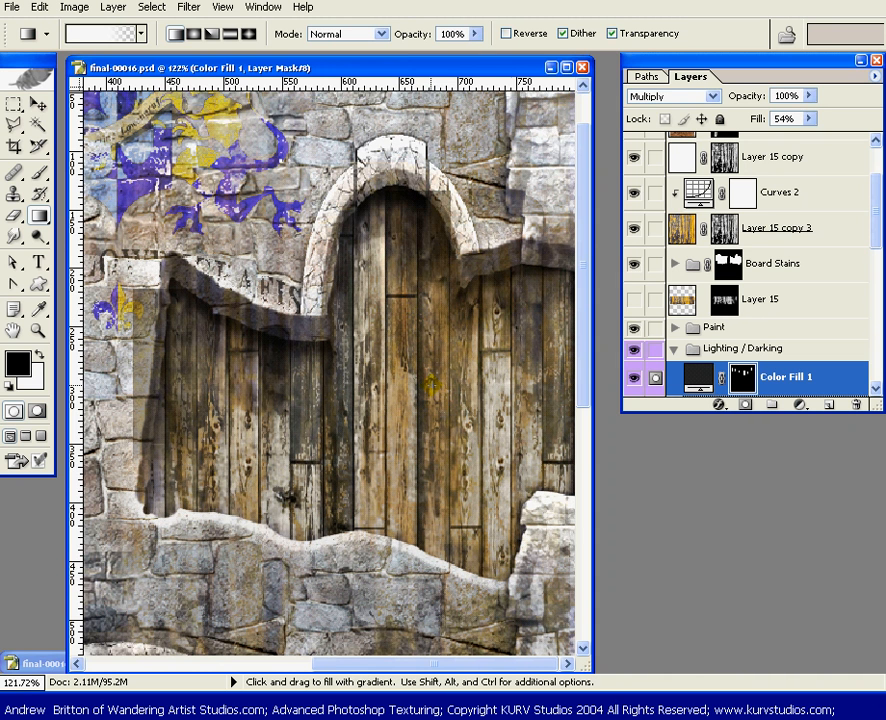
Select the top of a plank under the overhang right of the arch, shade it with a downward gradient, and deselect
scroll(450, 350, down, 2)
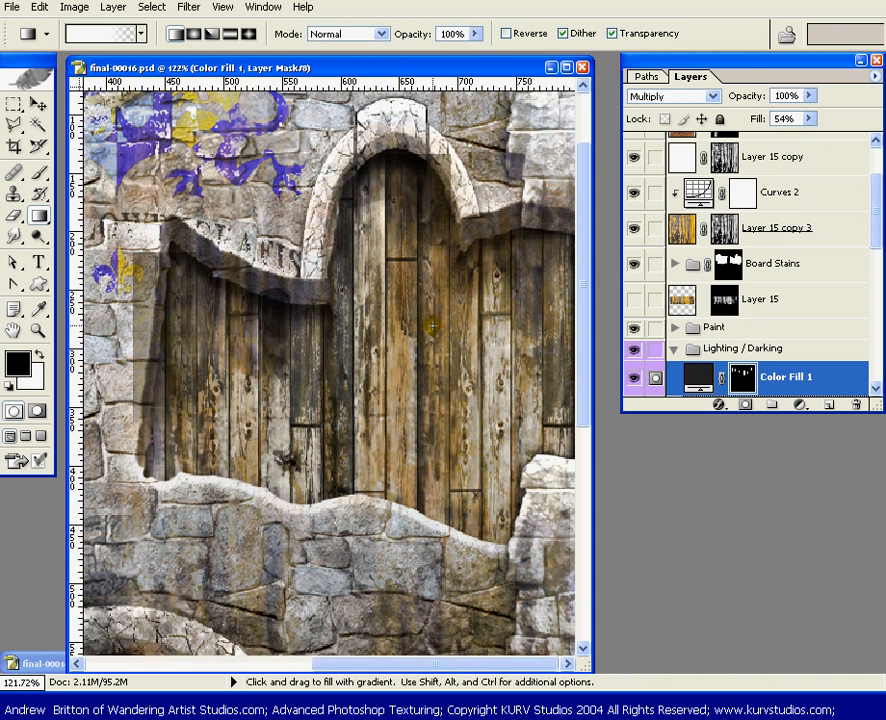
key(m)
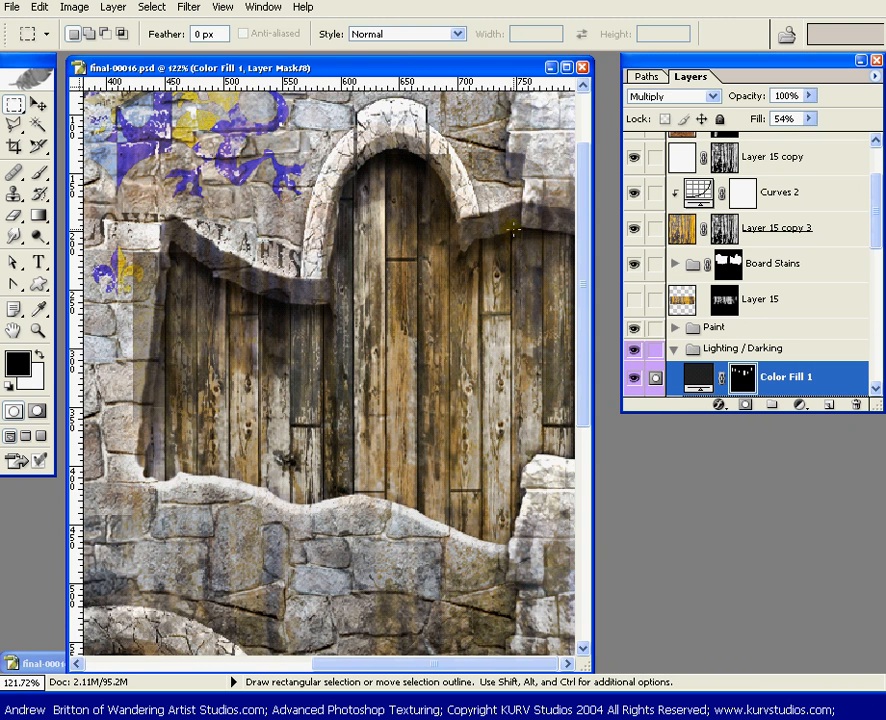
drag(520, 320, 542, 382)
key(g)
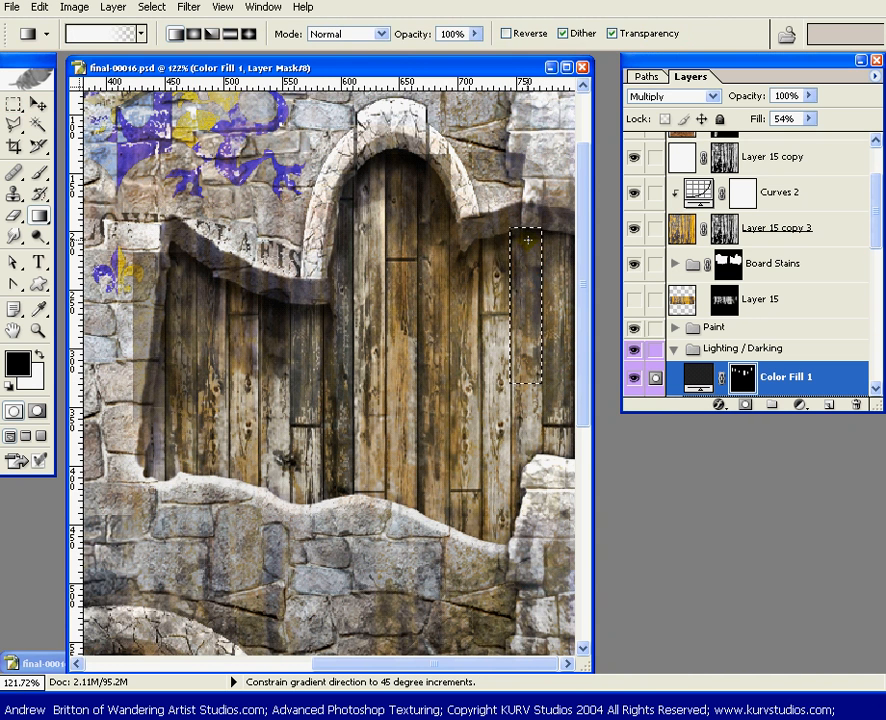
drag(358, 170, 365, 248)
key(ctrl+d)
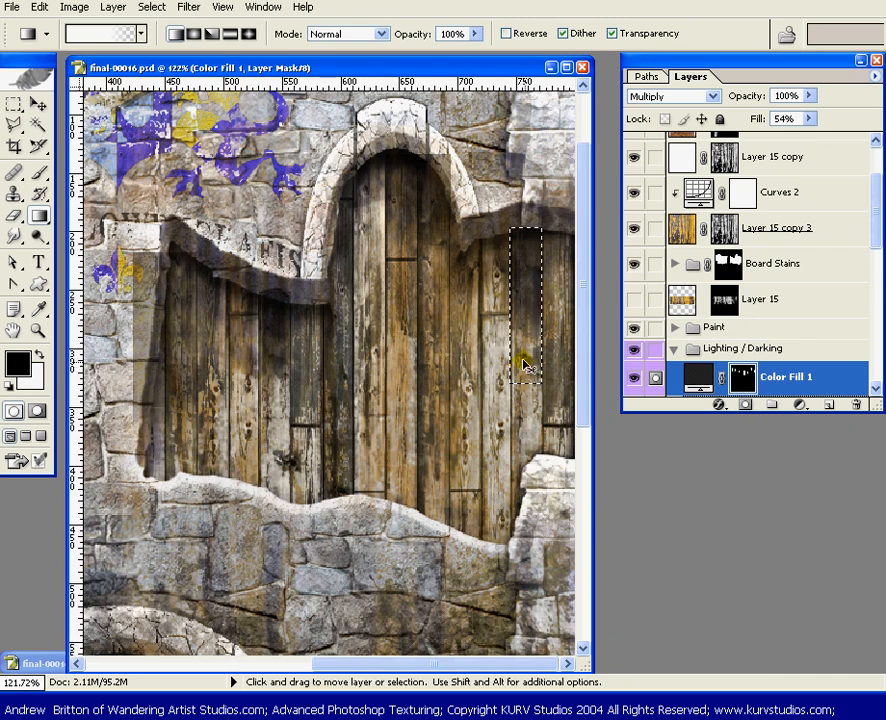
Select the middle and lower section of a central plank in the left opening with a rectangular marquee
drag(314, 404, 352, 340)
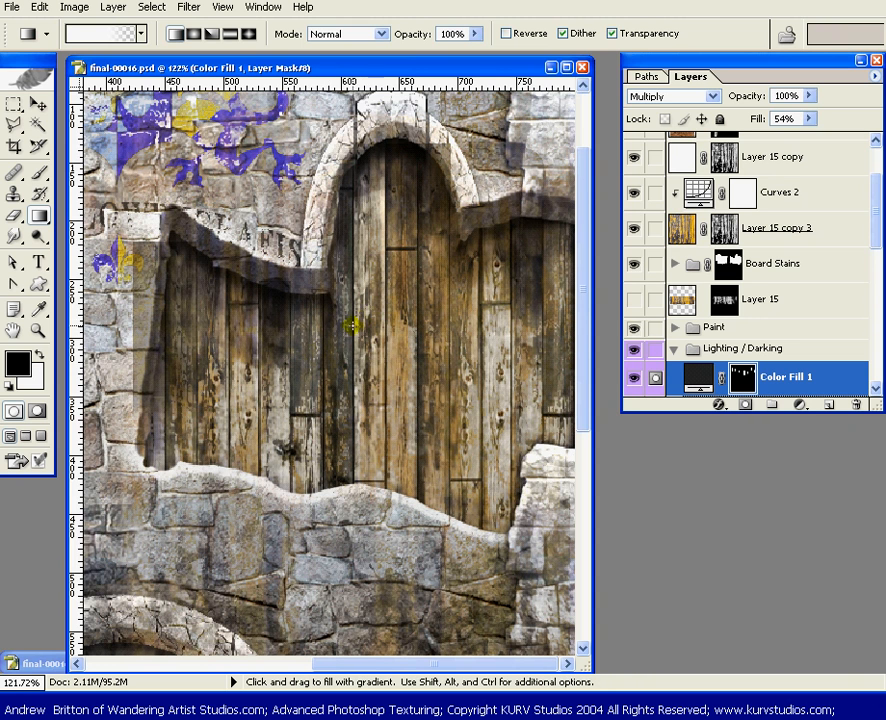
drag(144, 366, 296, 307)
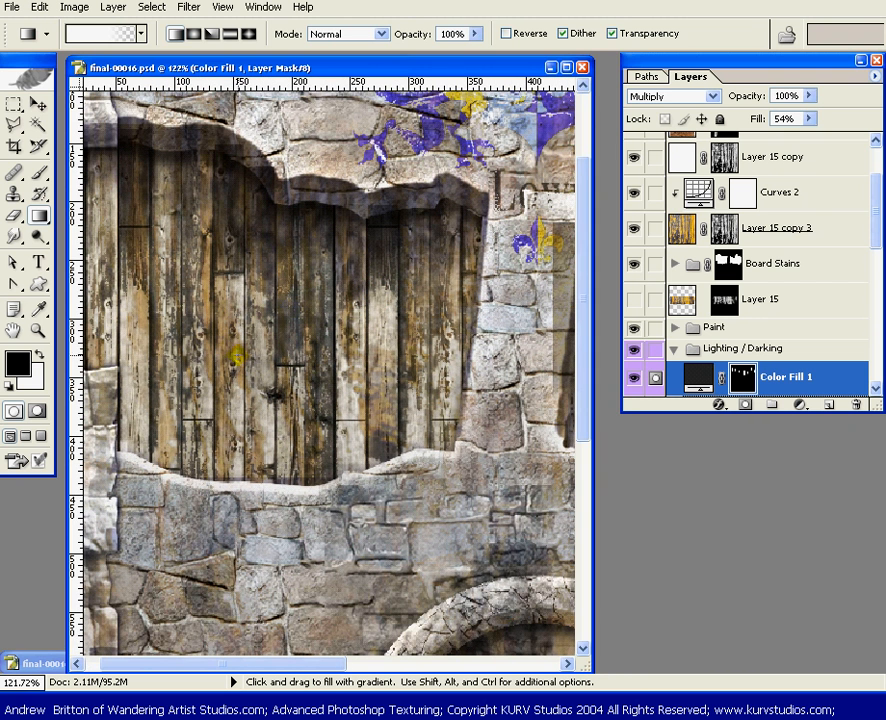
key(m)
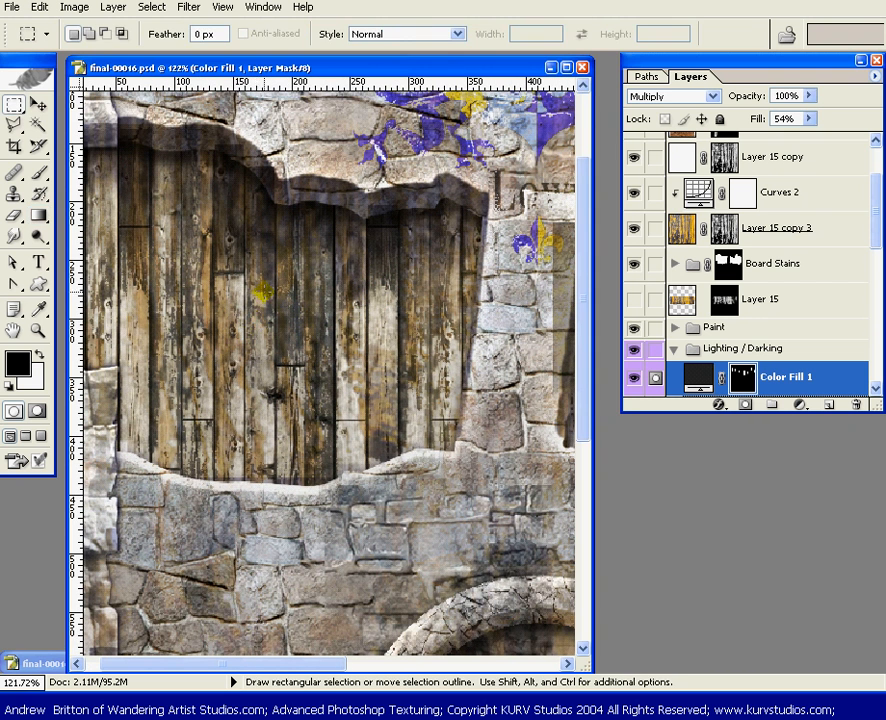
drag(245, 245, 274, 438)
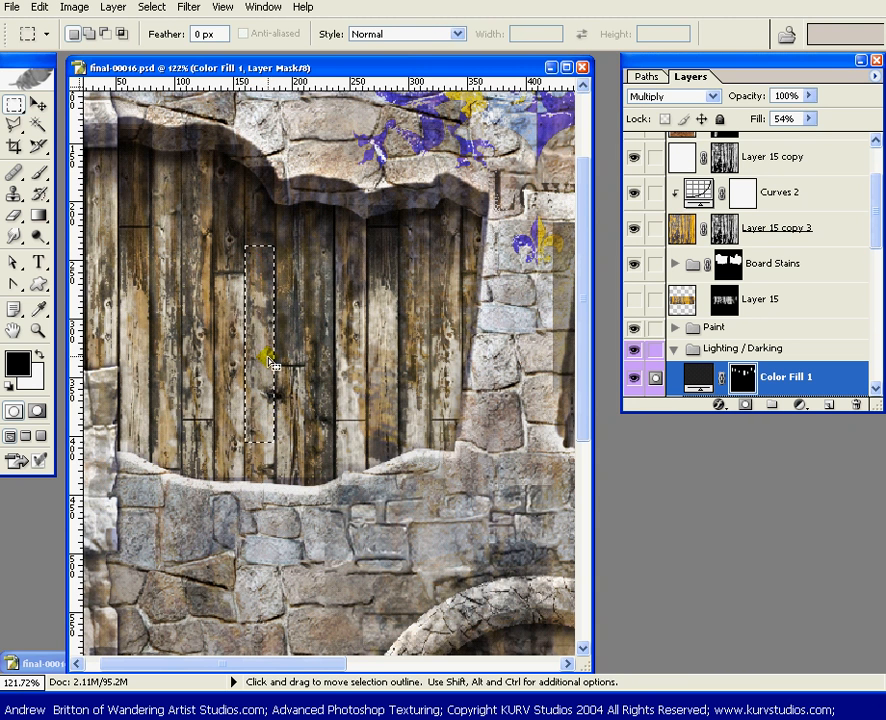
Try shading the selected plank section with a linear gradient, and undo it
key(g)
mouse_move(259, 297)
mouse_down()
mouse_move(261, 418)
mouse_move(255, 400)
mouse_move(277, 293)
mouse_up()
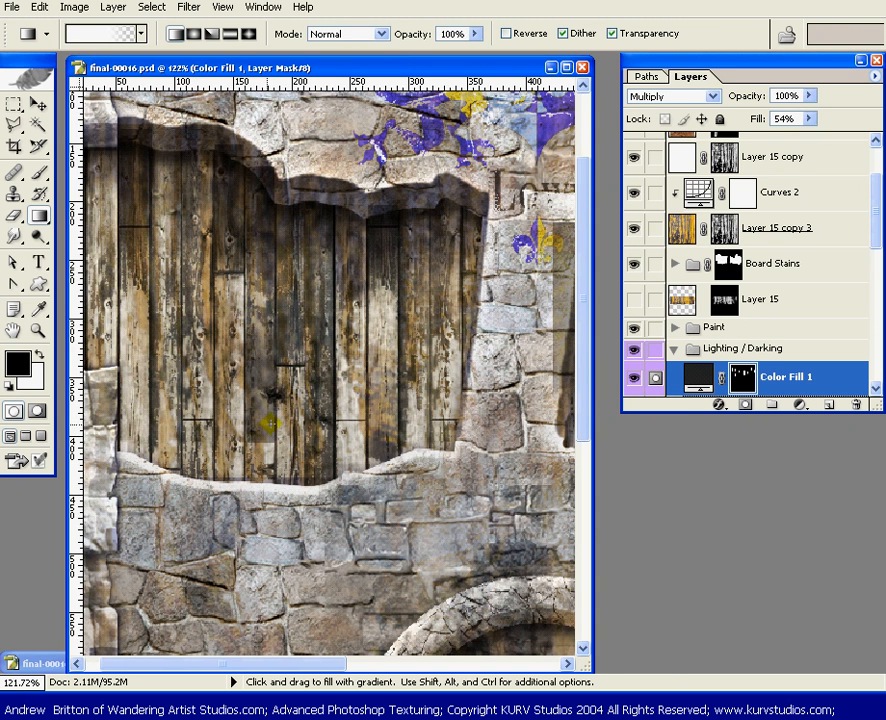
key(v)
key(alt)
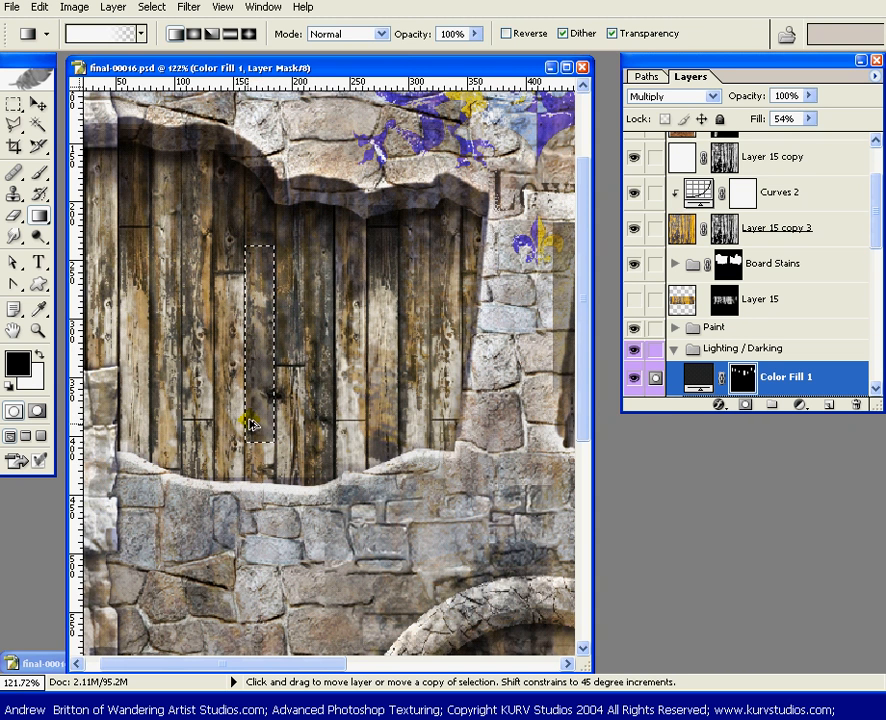
Shade the selected plank section in the left opening with a vertical reflected gradient, and deselect
click(231, 34)
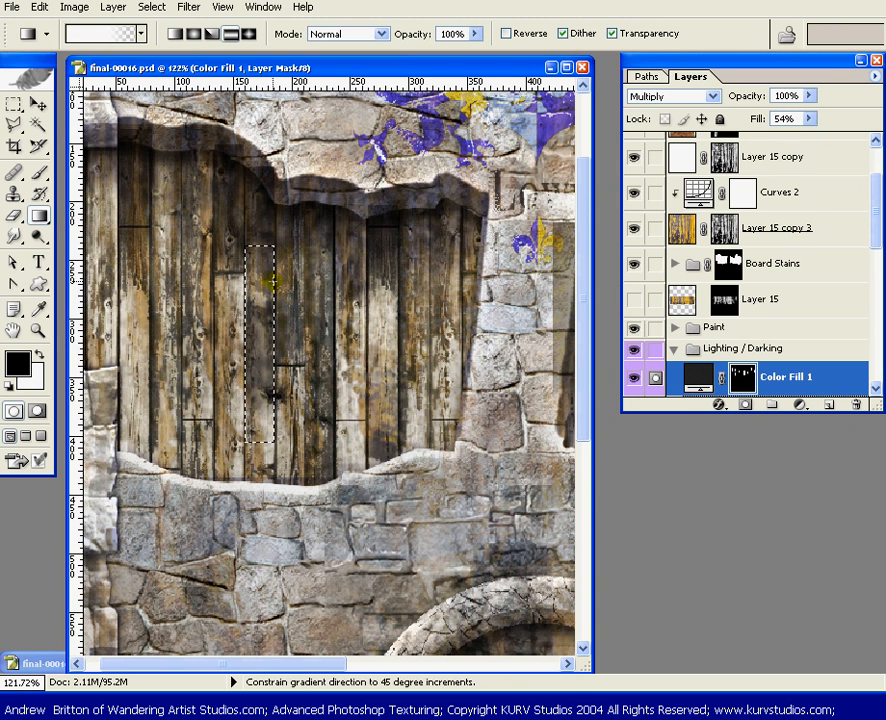
key(ctrl+d)
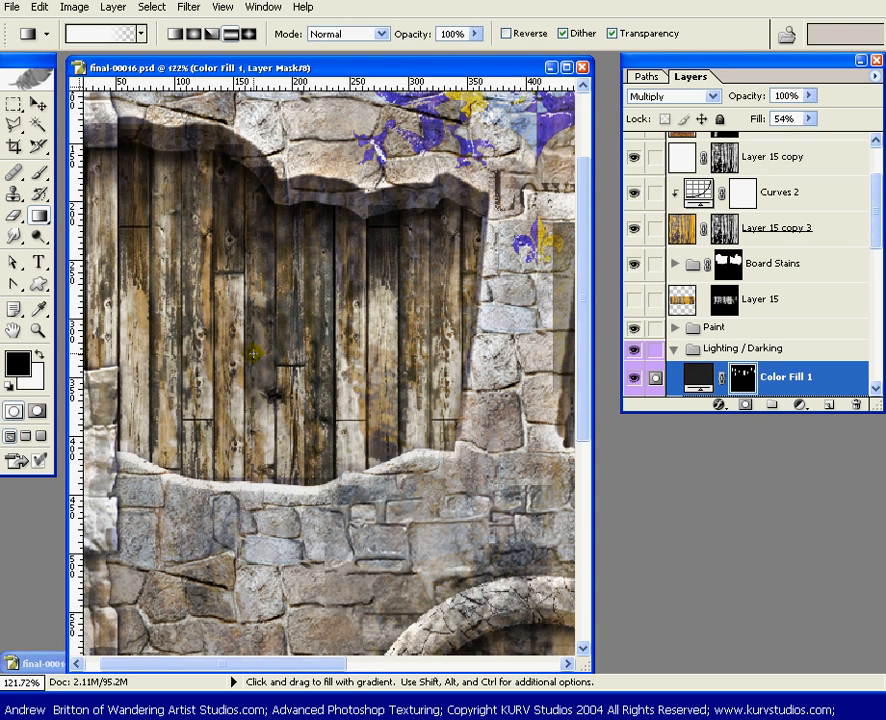
key(ctrl+shift+d)
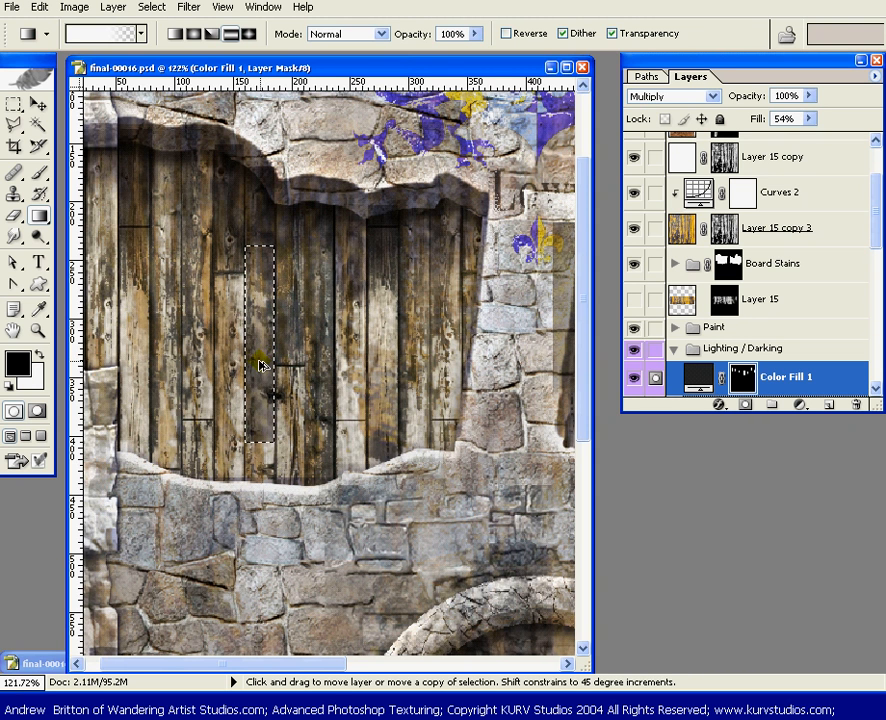
key(ctrl+alt+z)
drag(262, 361, 275, 277)
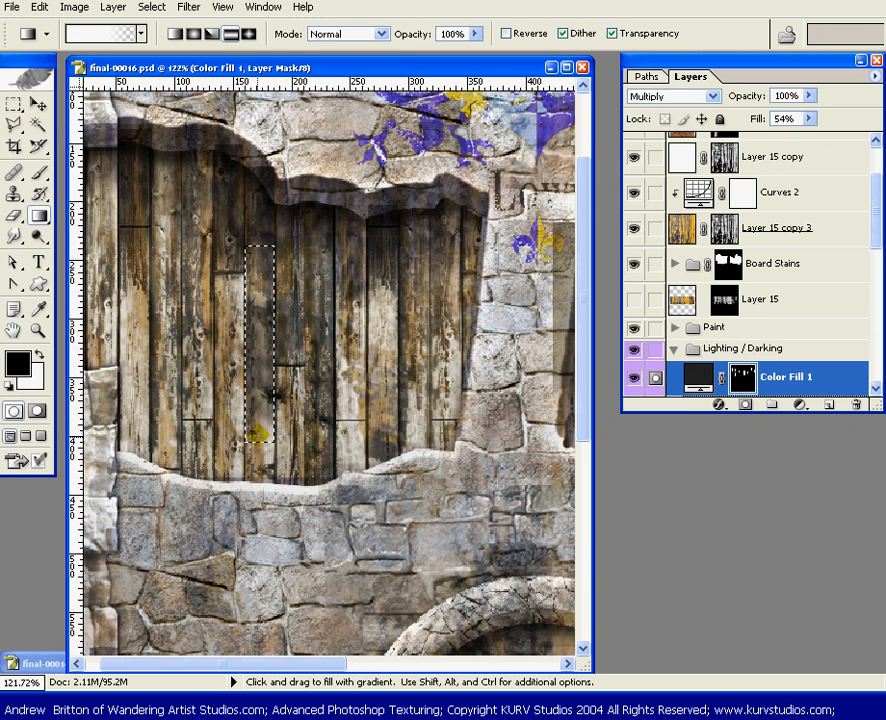
key(ctrl)
key(ctrl+d)
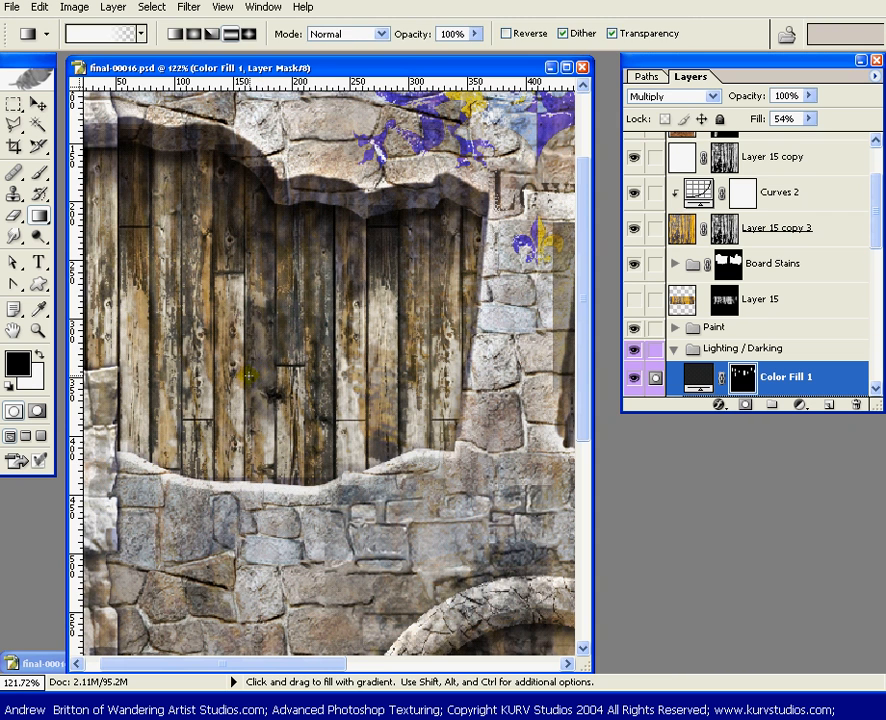
Select the lower section of the plank two boards further left, shade it with a vertical reflected gradient, and deselect
key(m)
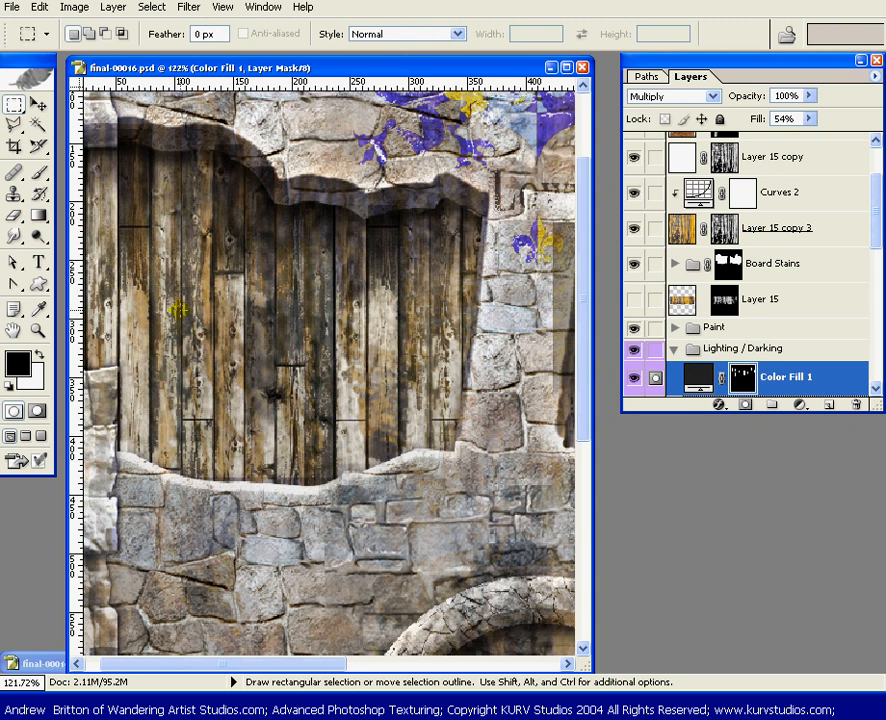
drag(183, 301, 204, 424)
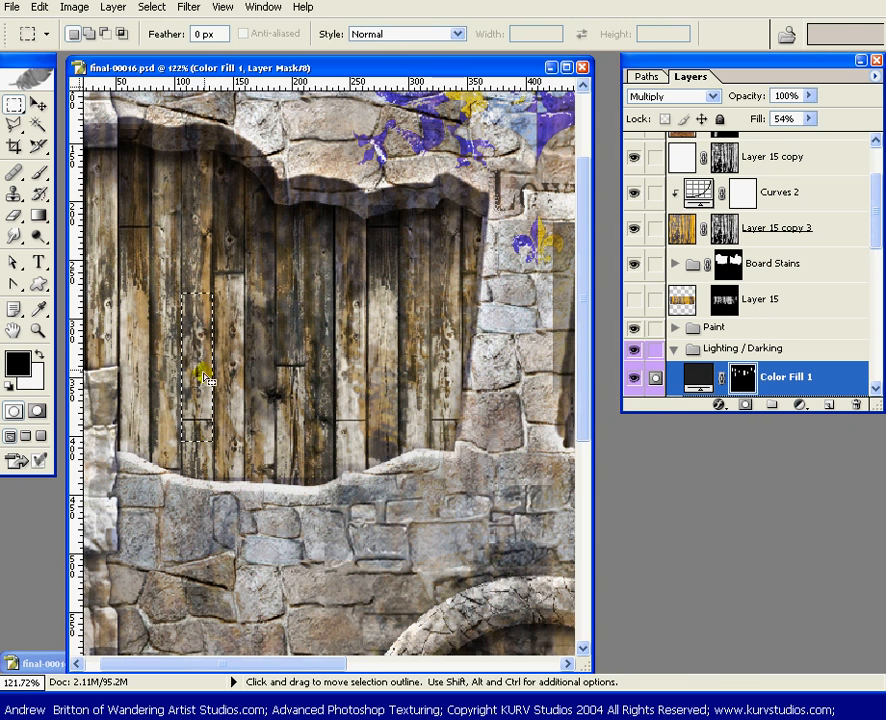
key(g)
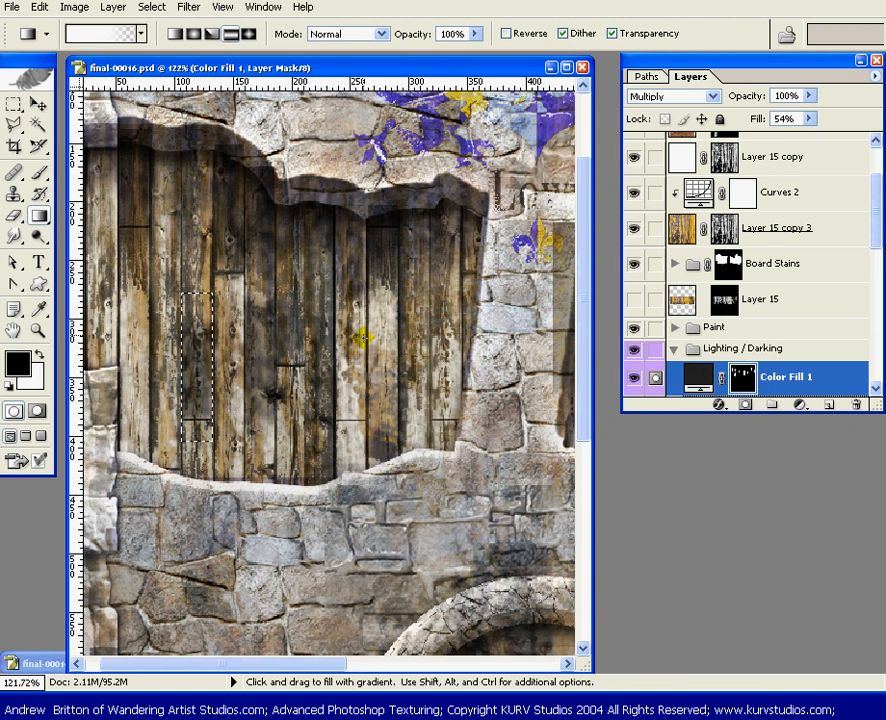
key(ctrl+d)
Select the section below the horizontal joint on the arch's central plank, shade it with a vertical reflected gradient at 59% opacity, and deselect
drag(406, 324, 168, 316)
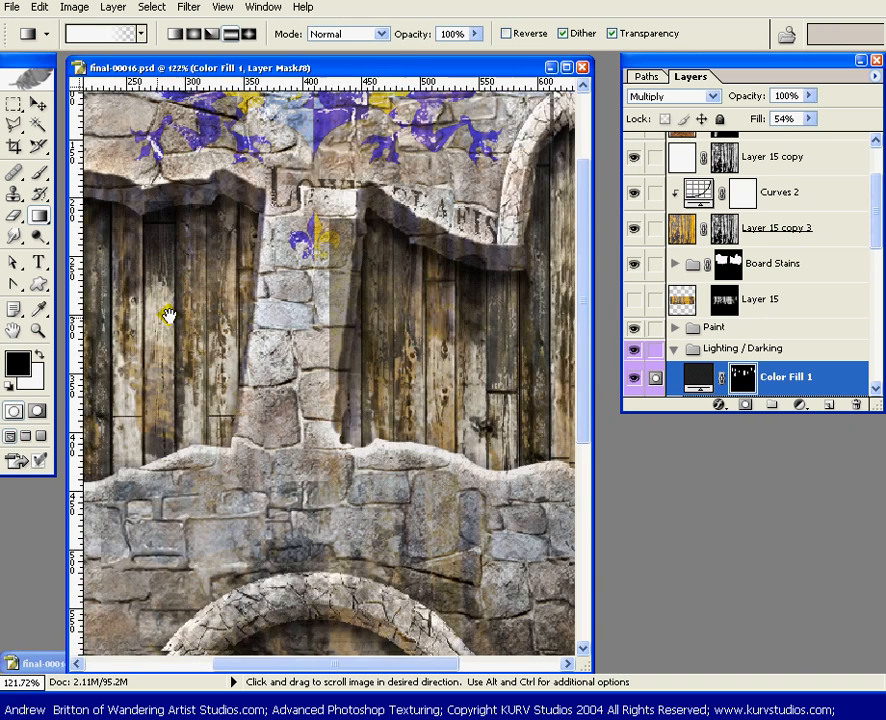
drag(394, 348, 198, 345)
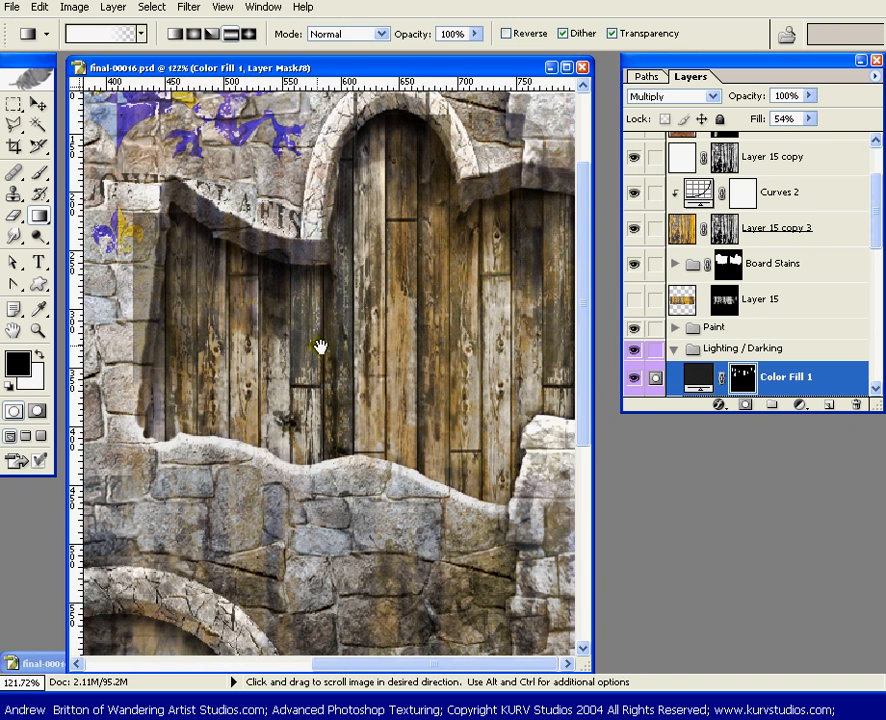
key(m)
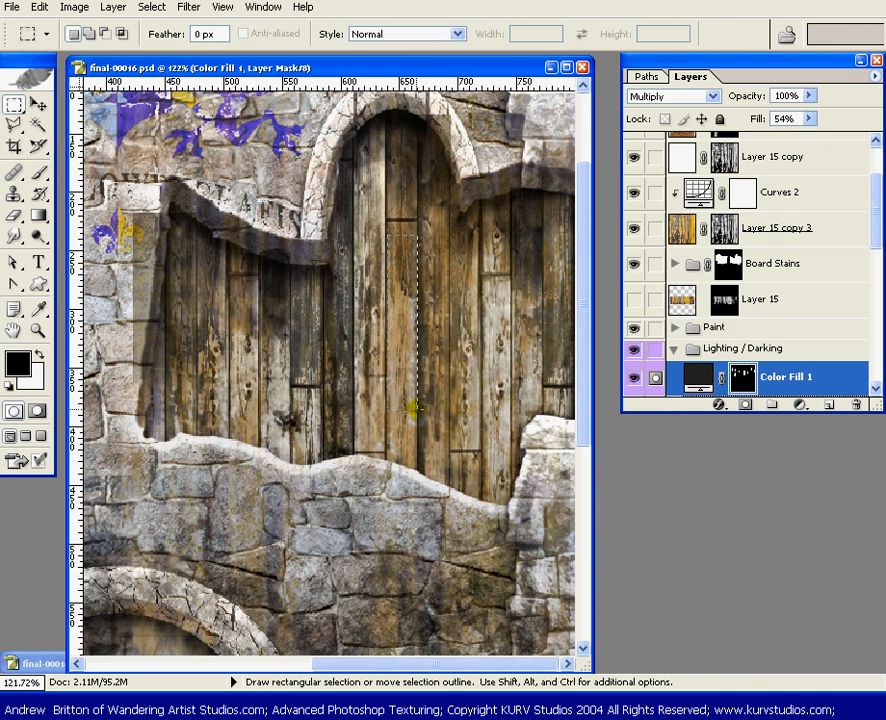
drag(413, 407, 416, 410)
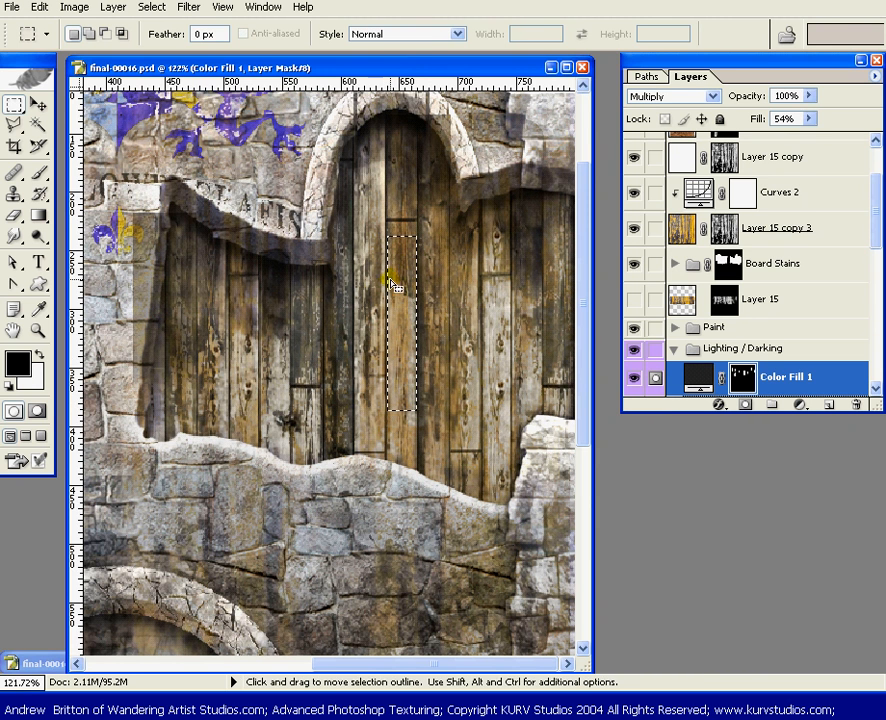
key(g)
click(476, 34)
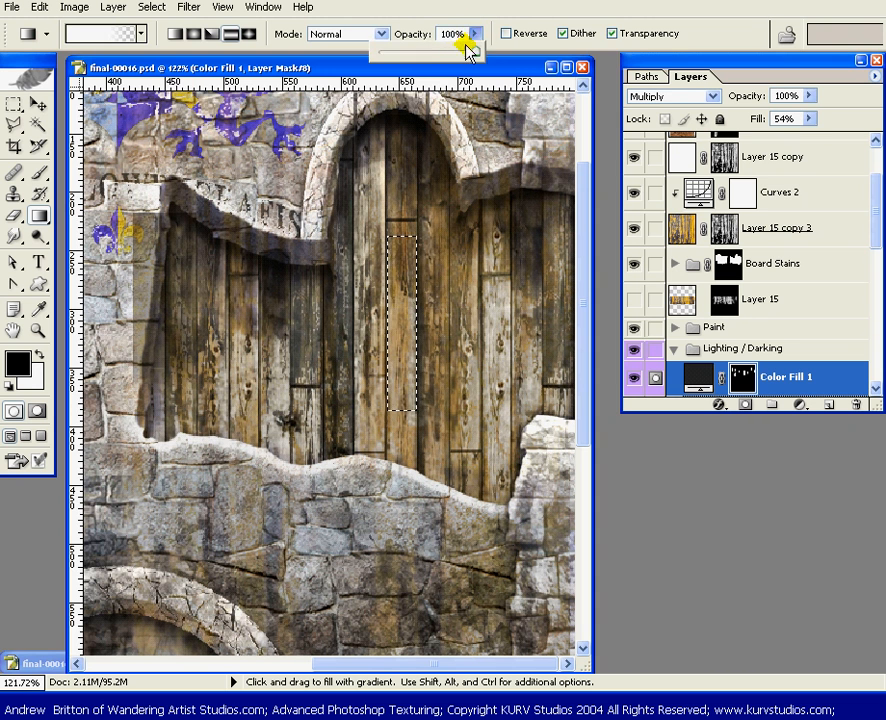
drag(469, 50, 436, 53)
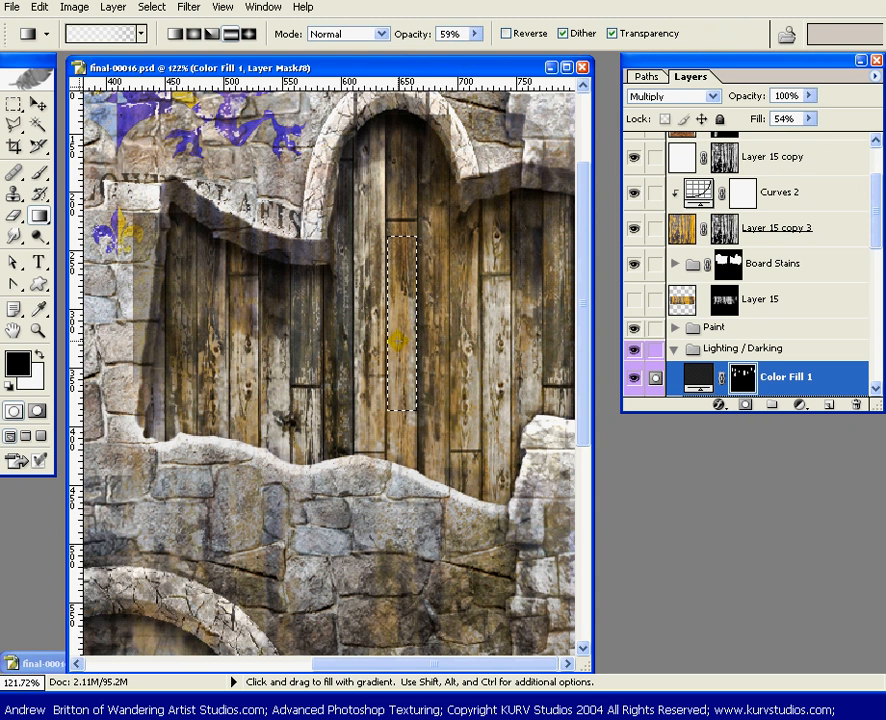
drag(400, 332, 406, 255)
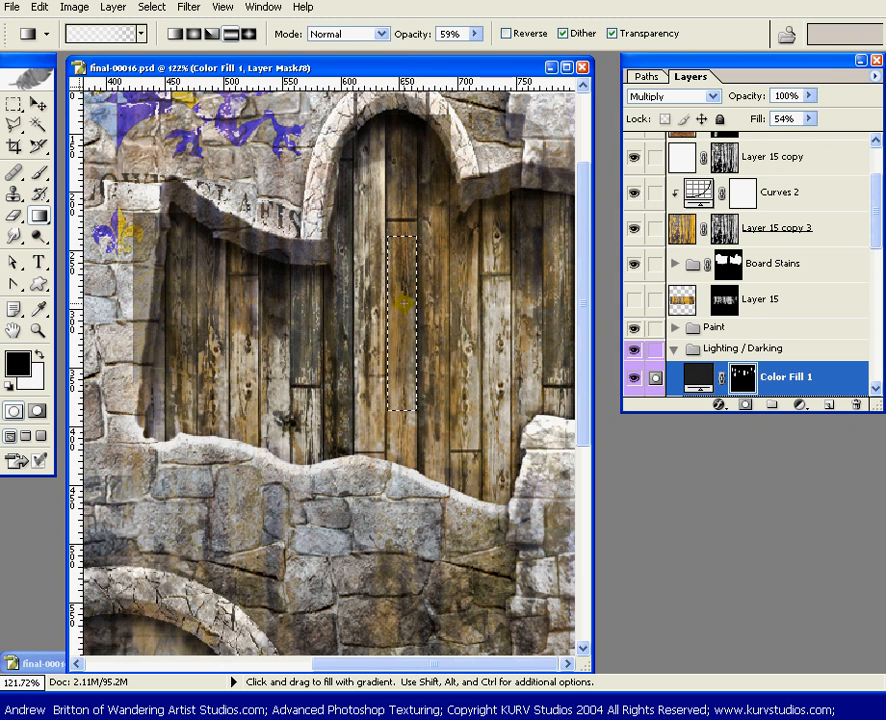
drag(402, 323, 407, 267)
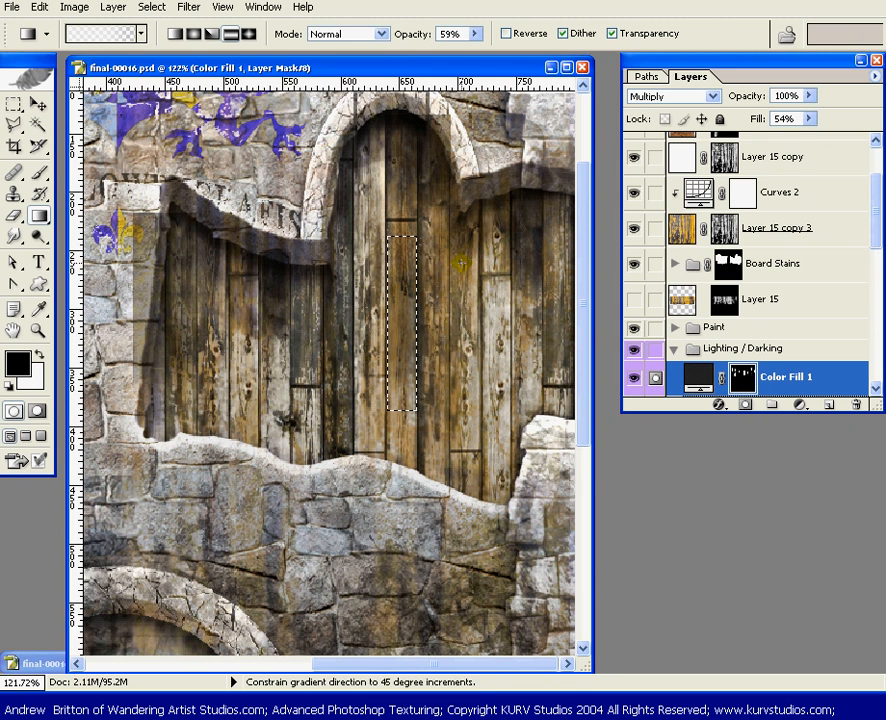
key(ctrl+d)
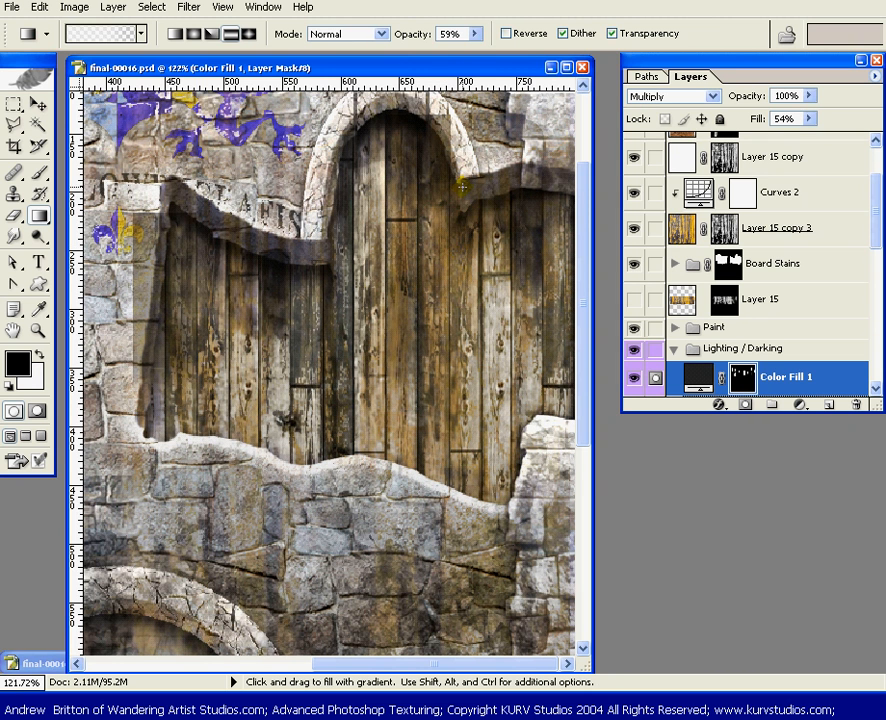
Set the gradient opacity to 100%
click(474, 34)
drag(498, 53, 532, 60)
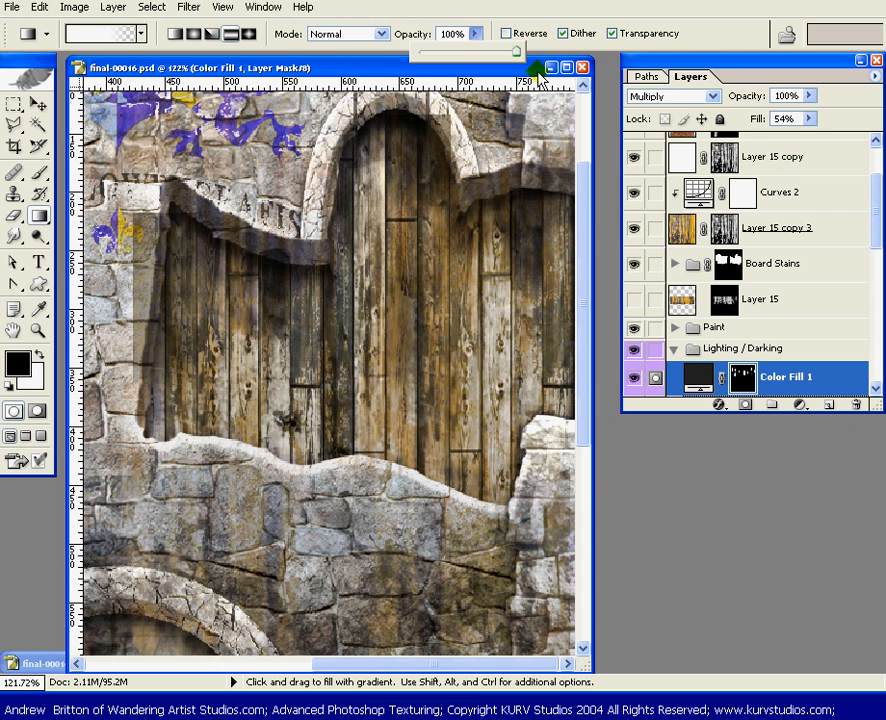
click(701, 25)
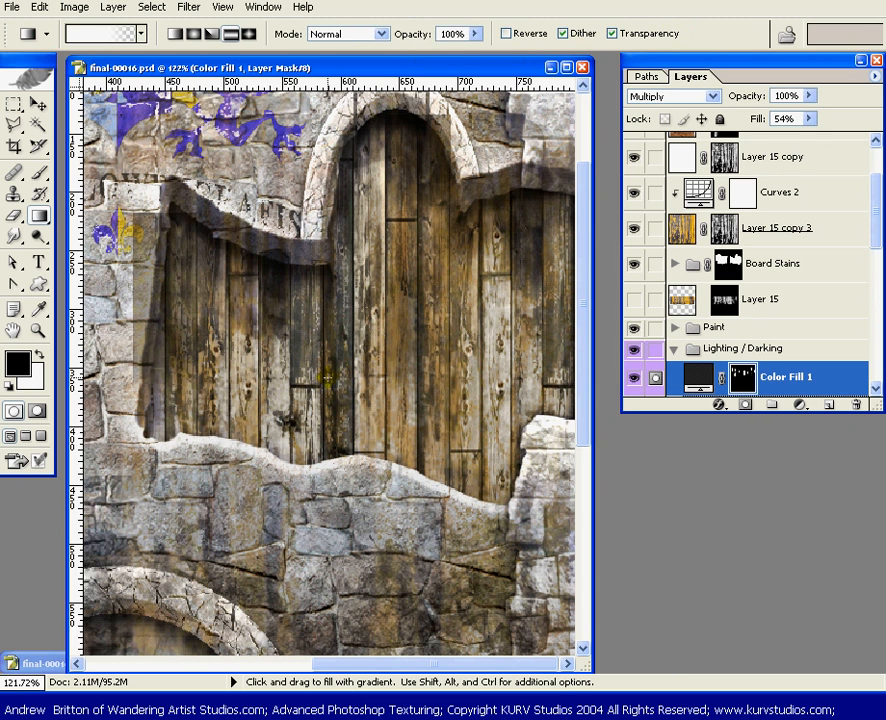
Try shading the lower section of the dark plank below the arch's left edge with a reflected gradient, and undo it
key(m)
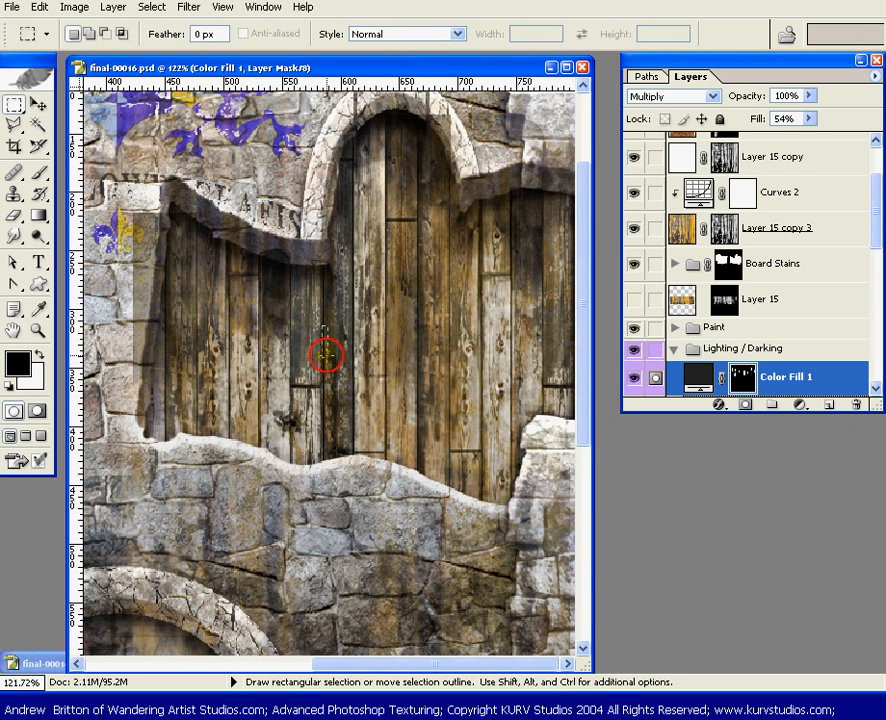
drag(345, 440, 353, 460)
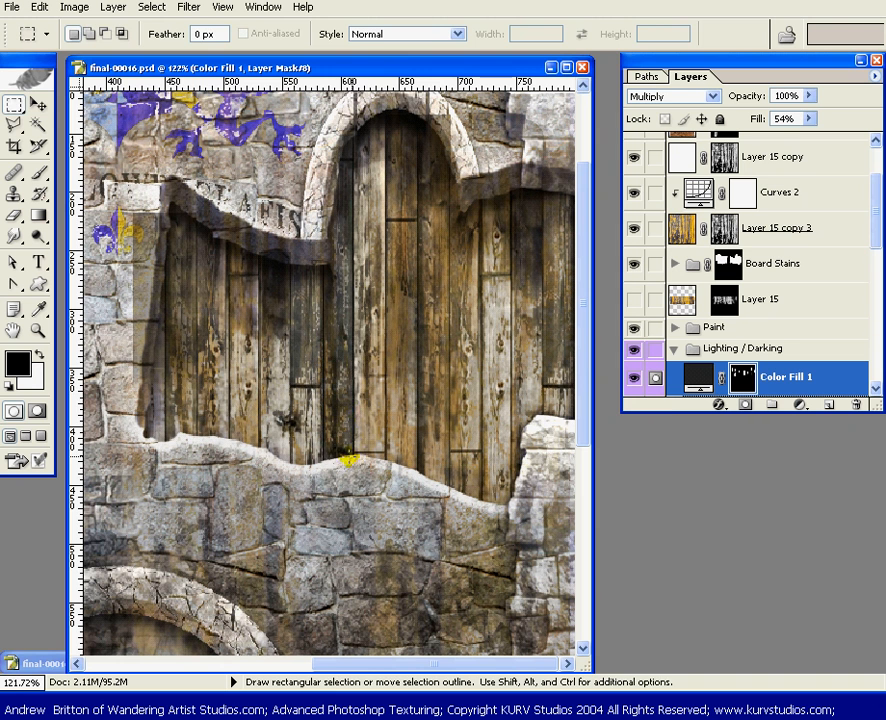
key(g)
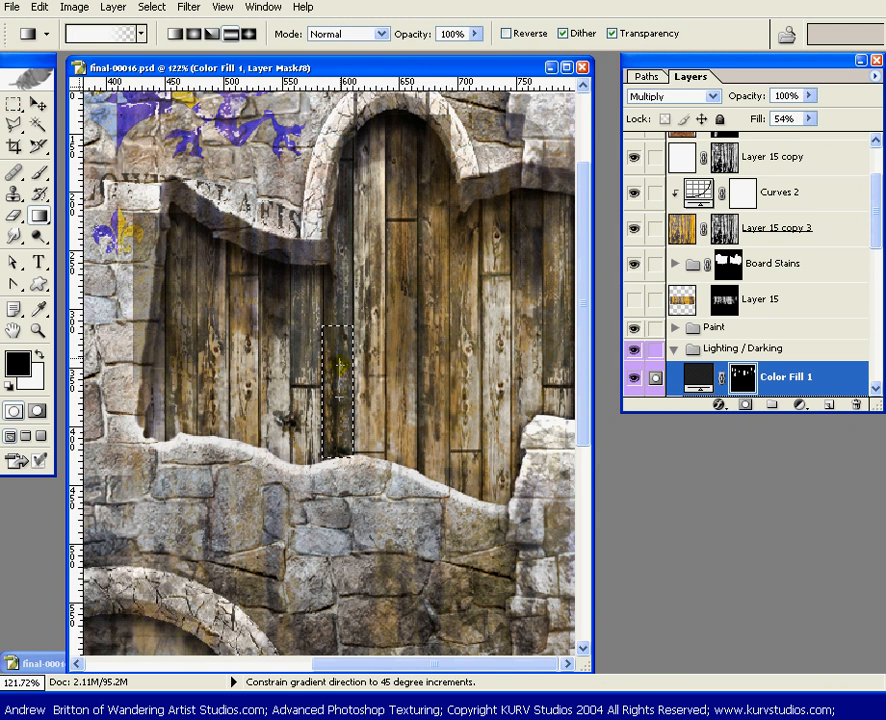
drag(340, 365, 423, 365)
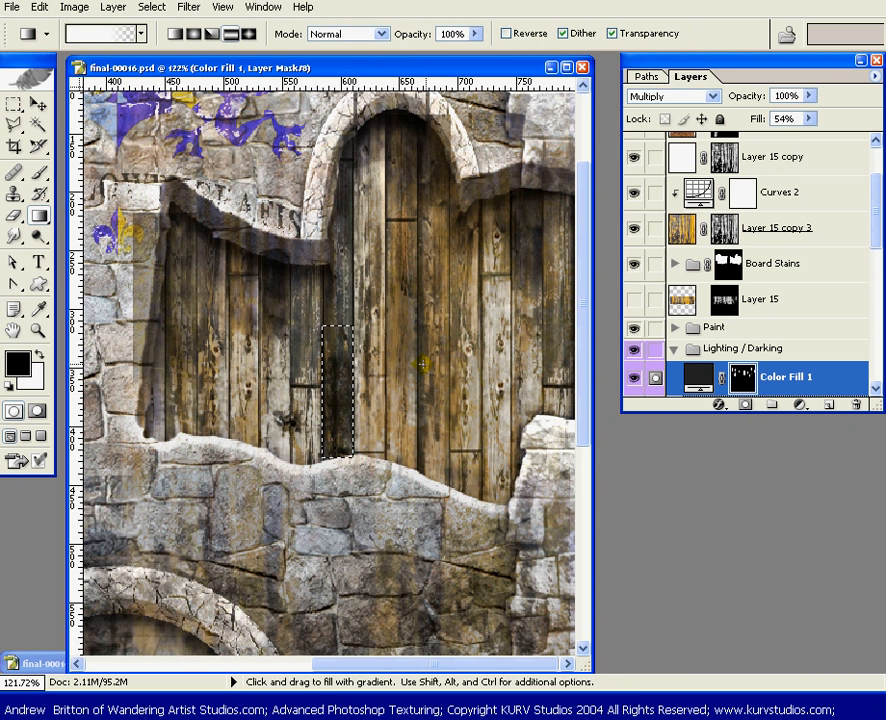
key(v)
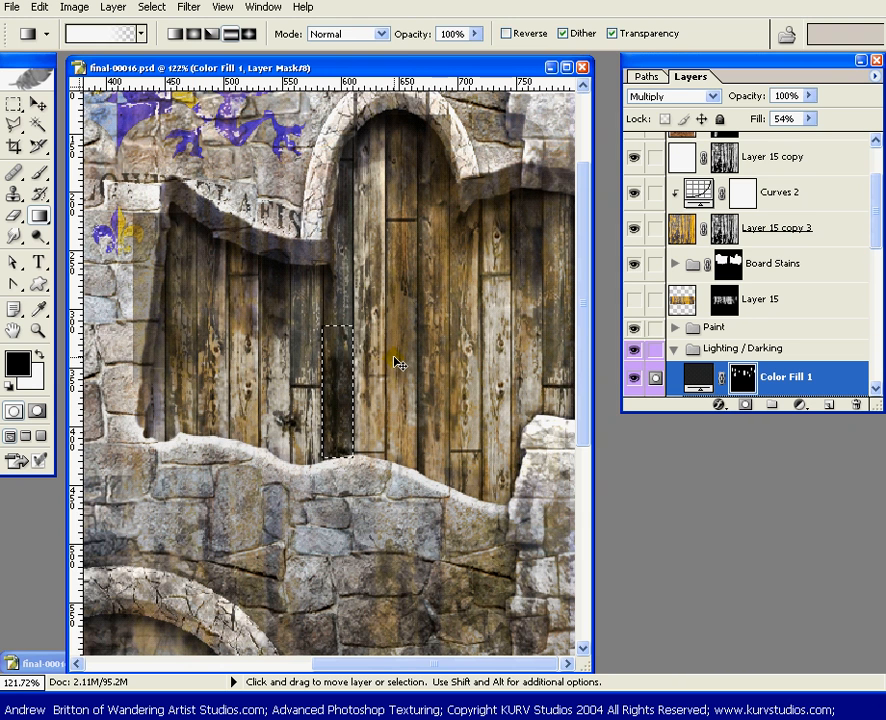
key(alt)
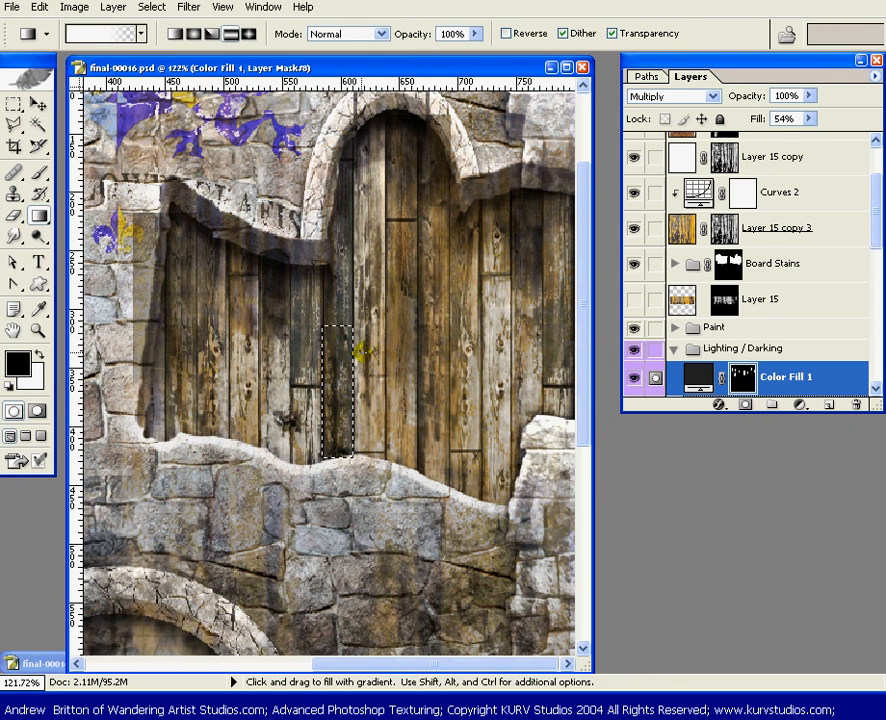
Select a taller lower section of the dark plank below the arch's left edge, shade it with a reflected gradient at 66% opacity, and deselect
key(m)
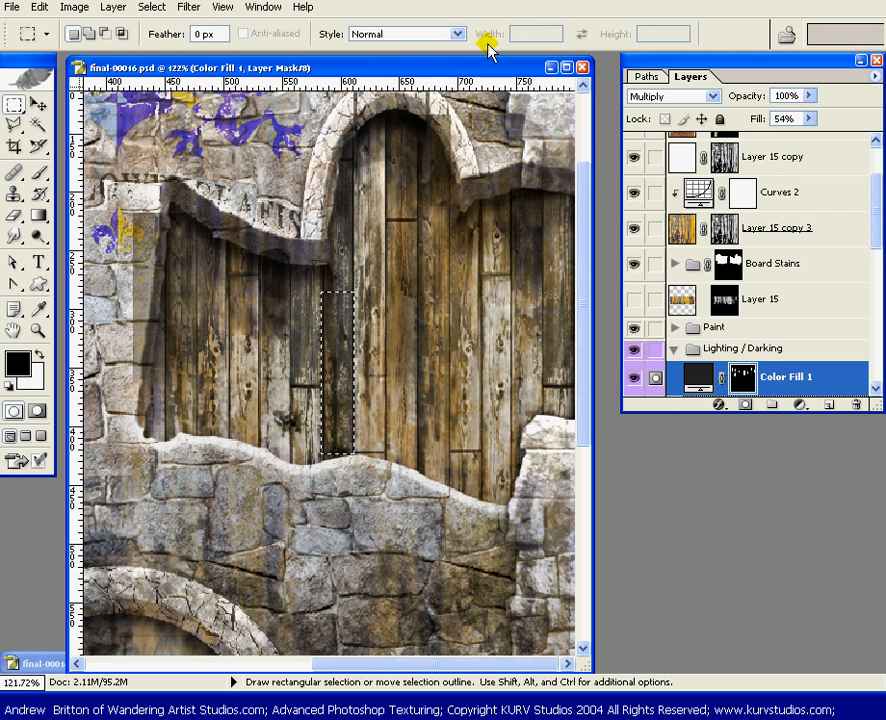
key(g)
drag(475, 33, 443, 58)
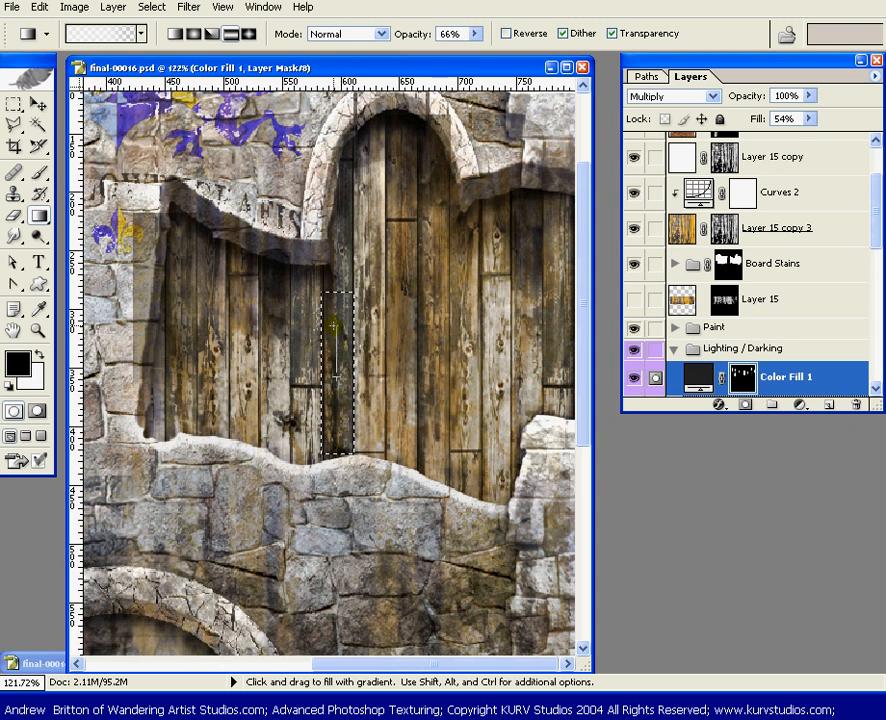
drag(334, 325, 336, 320)
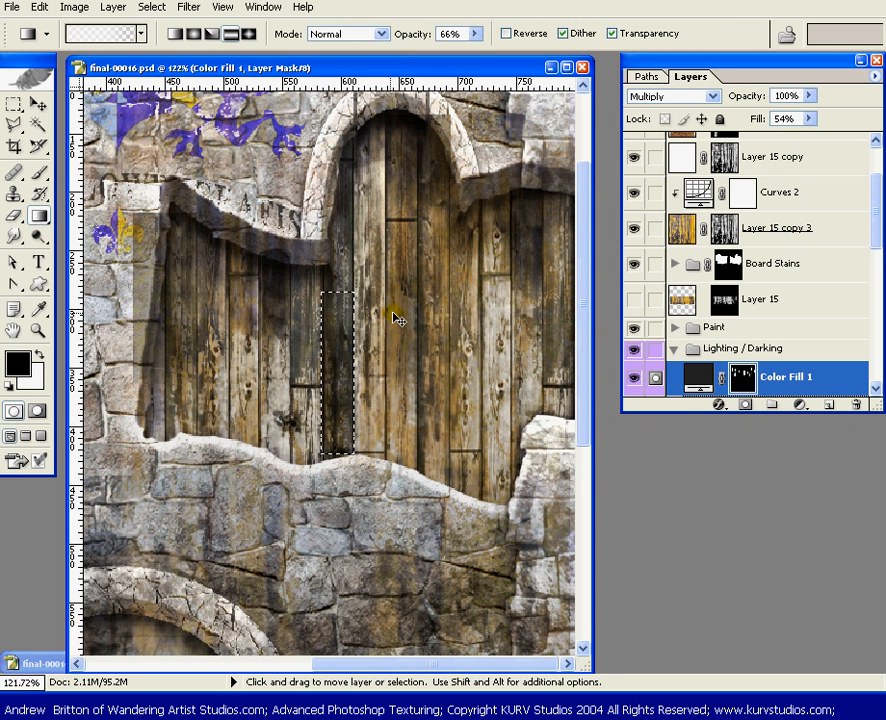
key(ctrl+d)
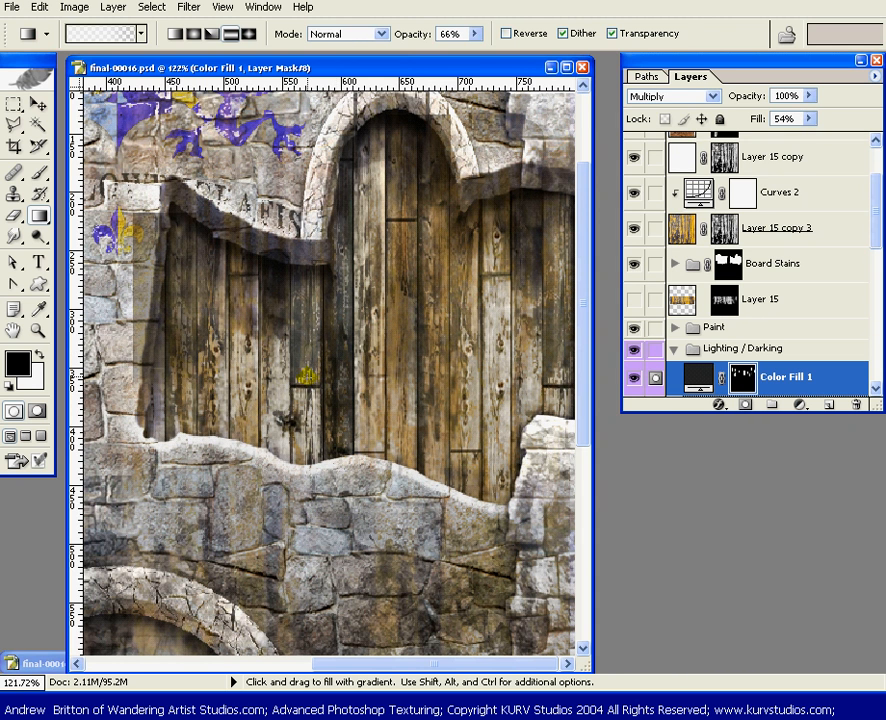
Select the lower section of the plank beneath the arch's right end, shade it with a reflected gradient at 66% opacity, and deselect
key(m)
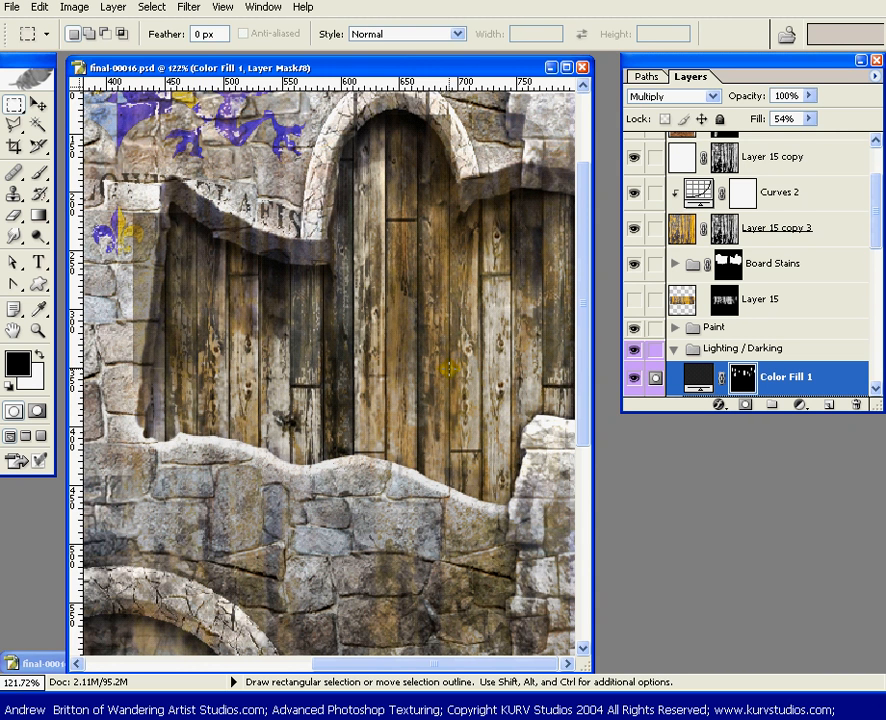
drag(477, 453, 484, 355)
key(g)
key(ctrl+d)
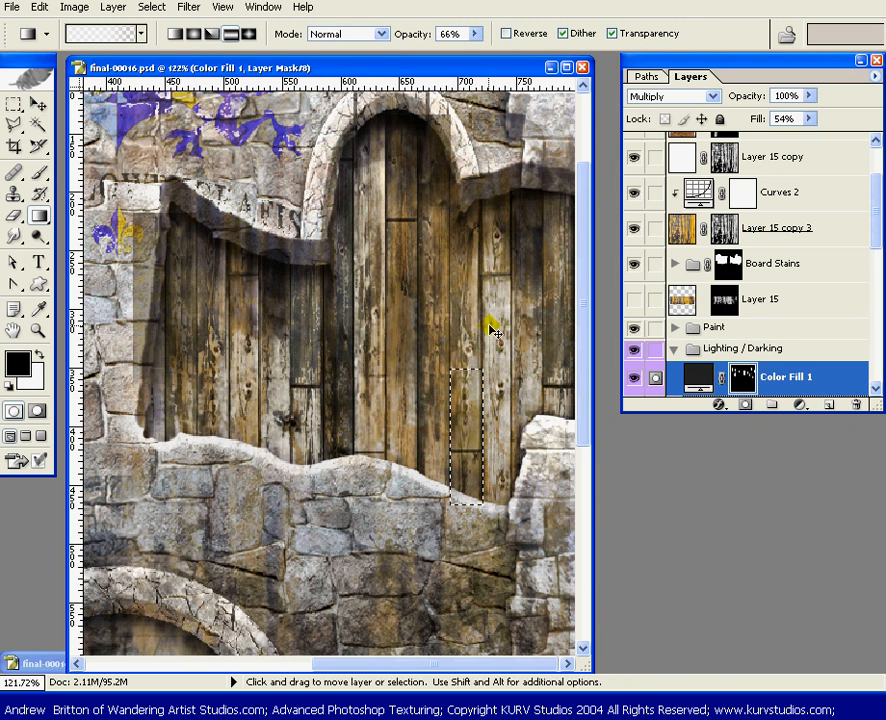
Select the lower section of a plank just right of the stone pillar, shade it with a vertical reflected gradient at 66% opacity, and deselect
key(space)
drag(343, 399, 353, 374)
key(m)
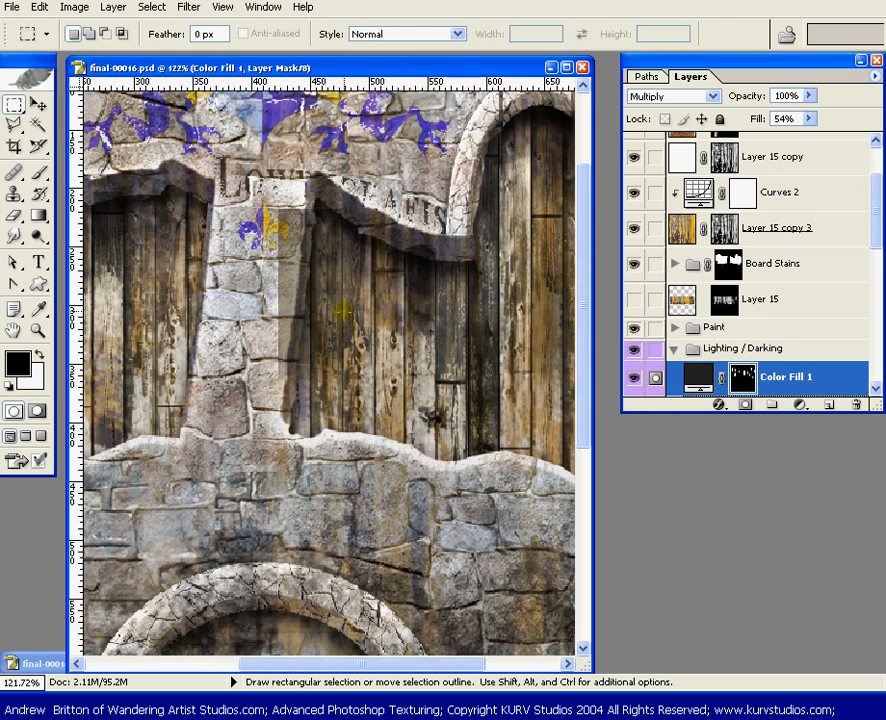
drag(367, 421, 374, 438)
key(g)
drag(361, 381, 361, 322)
key(ctrl+d)
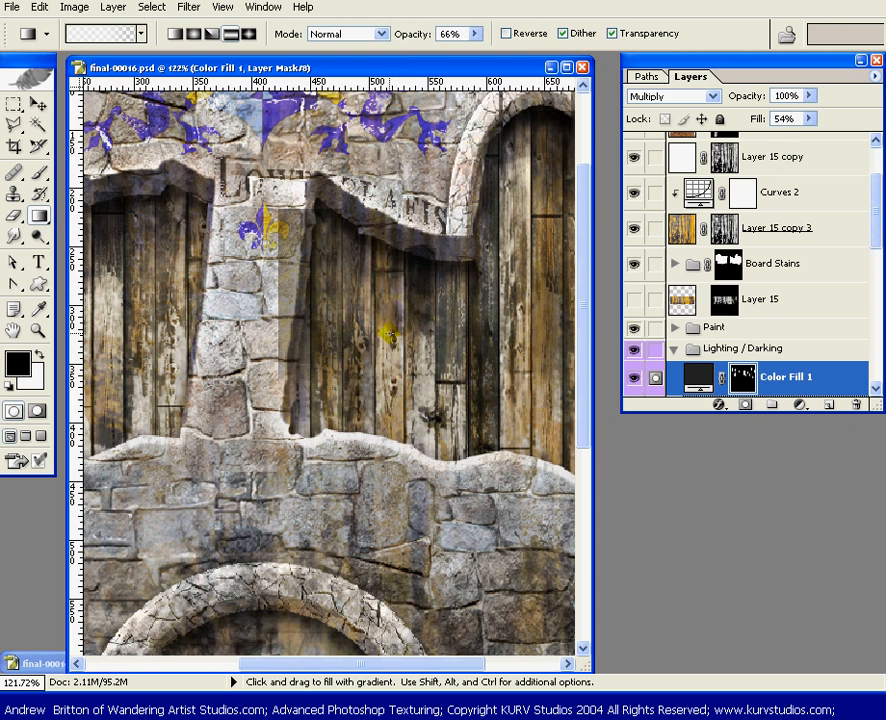
Compare the whole wall with the Color Fill 1 layer hidden and shown
key(ctrl+0)
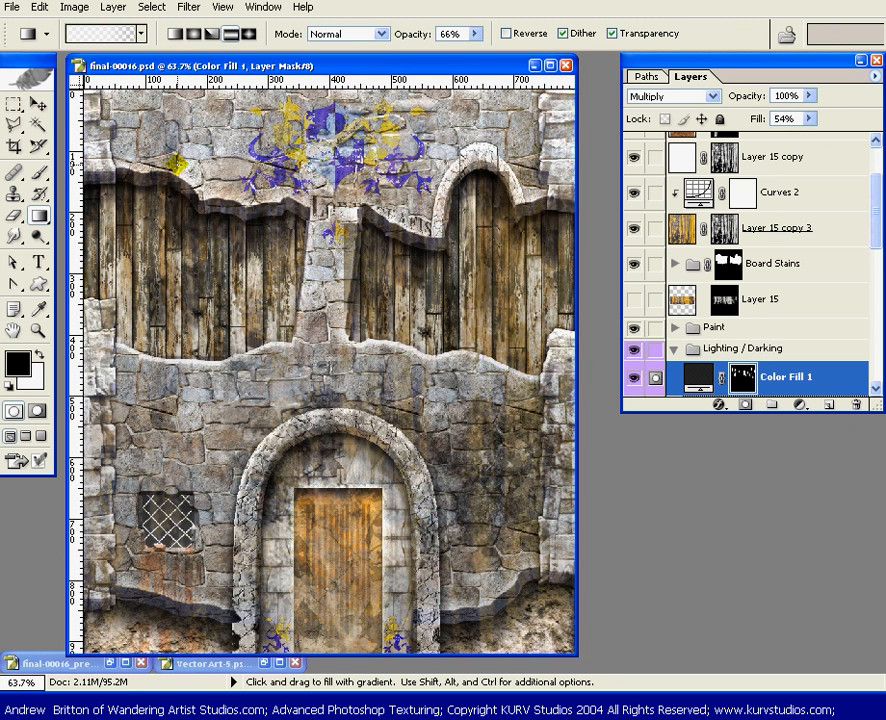
click(636, 377)
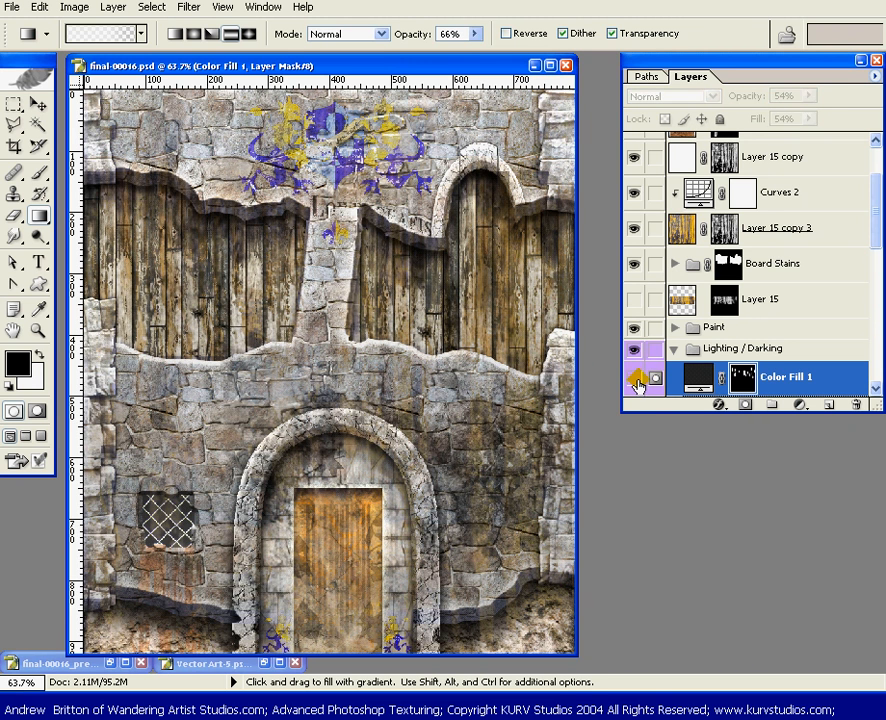
click(634, 378)
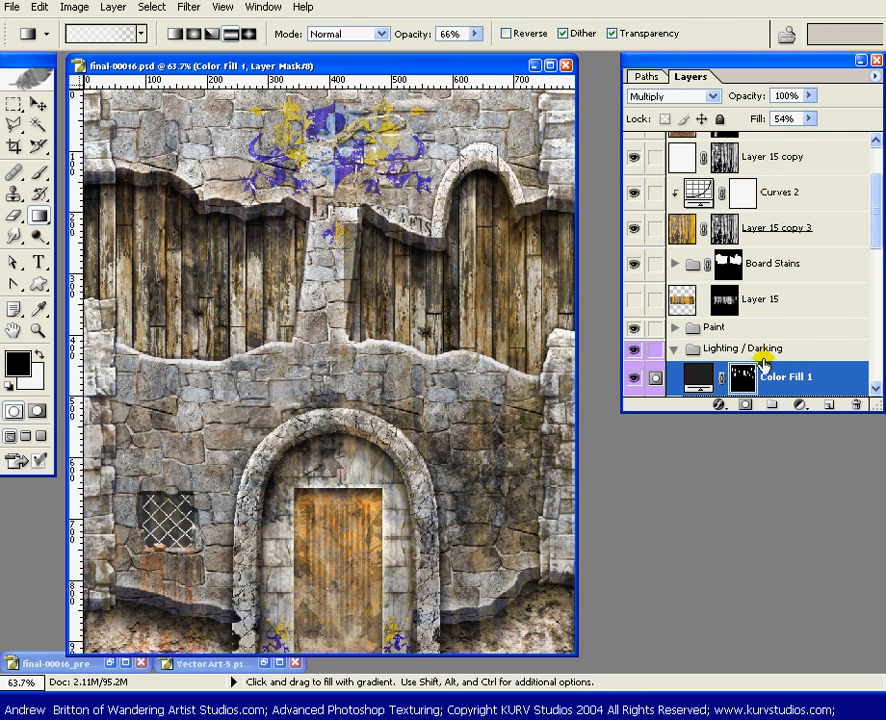
Set the Color Fill 1 layer's fill to 43% and target its layer mask
click(809, 118)
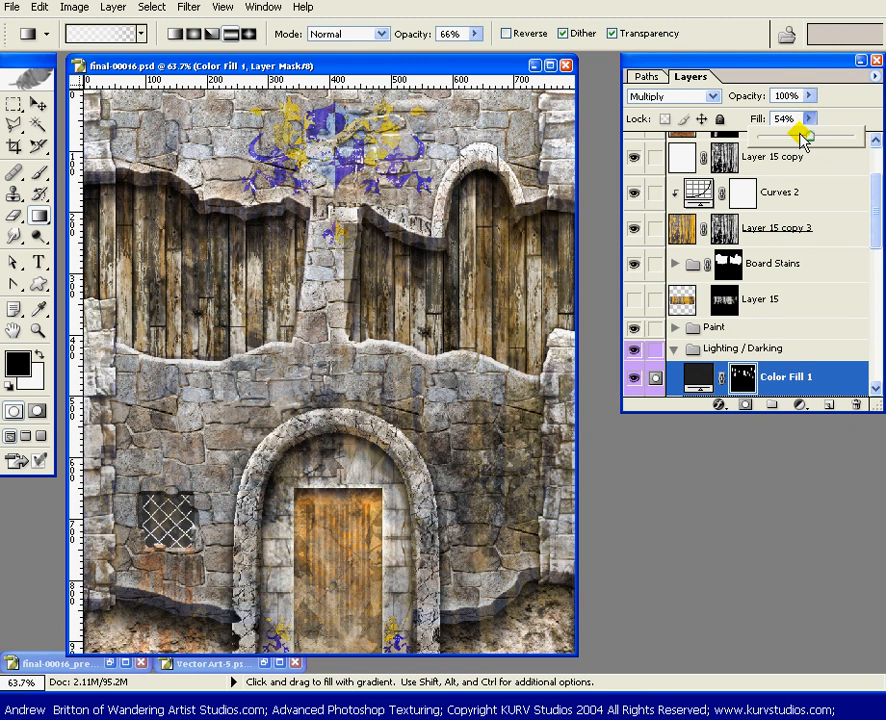
drag(808, 135, 789, 137)
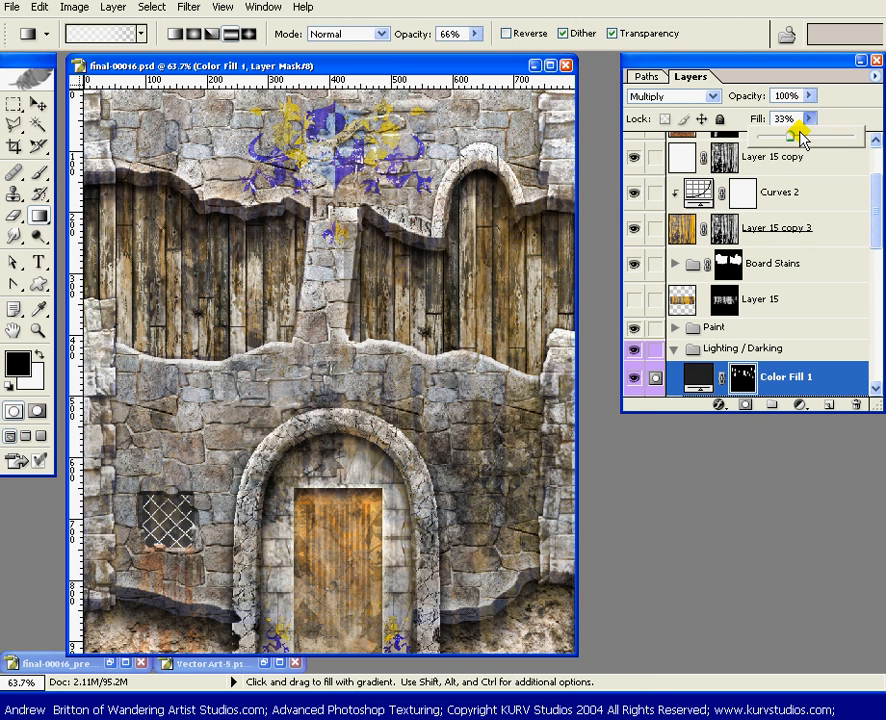
drag(794, 134, 834, 136)
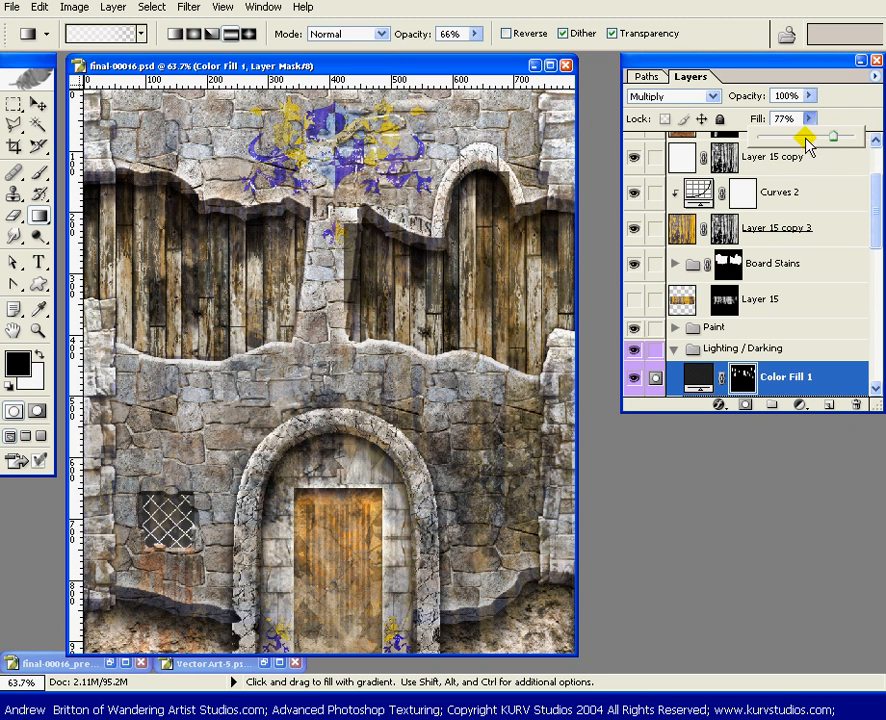
drag(806, 139, 795, 141)
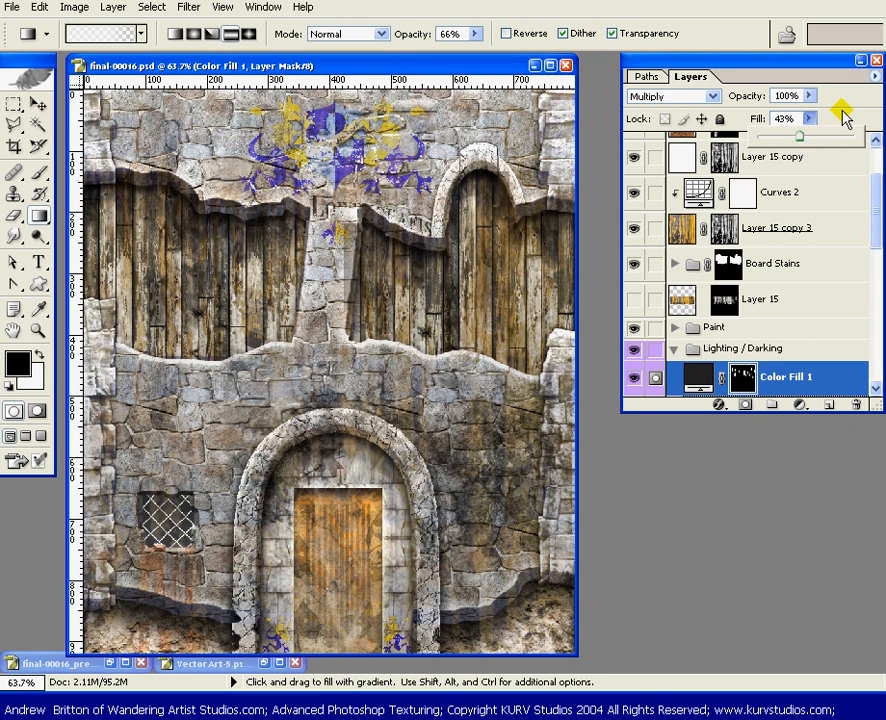
click(740, 378)
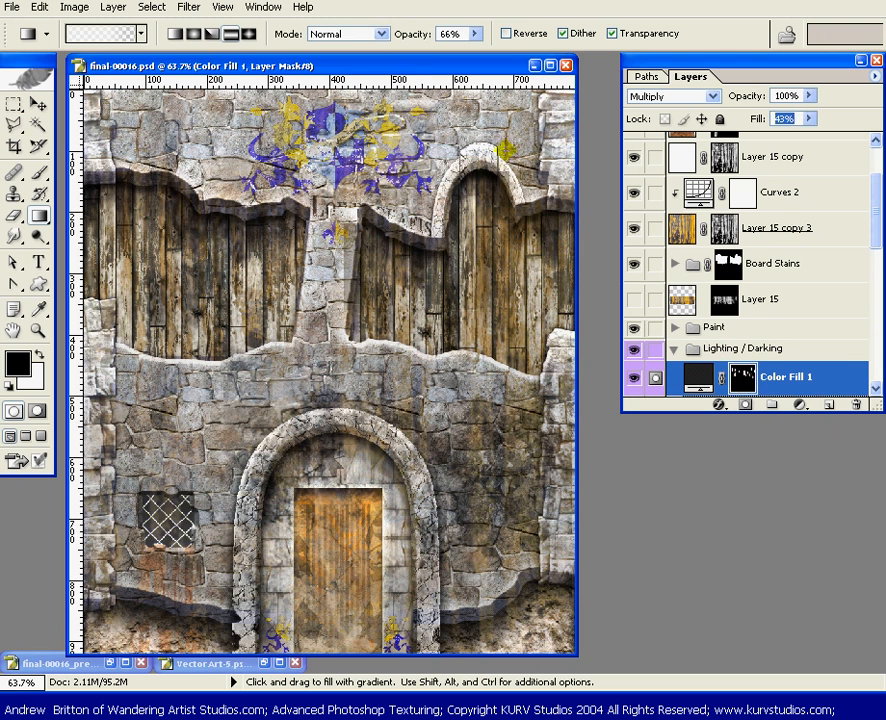
Choose the hard round 19 px brush at 100% hardness for cleaning the mask around the left-hand planks
drag(420, 62, 430, 59)
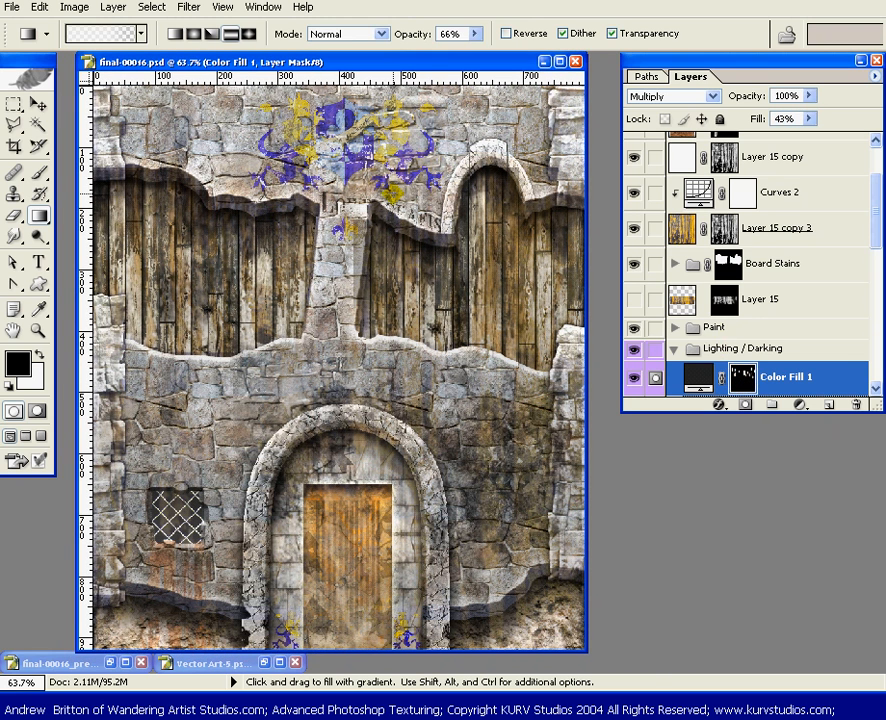
key(z)
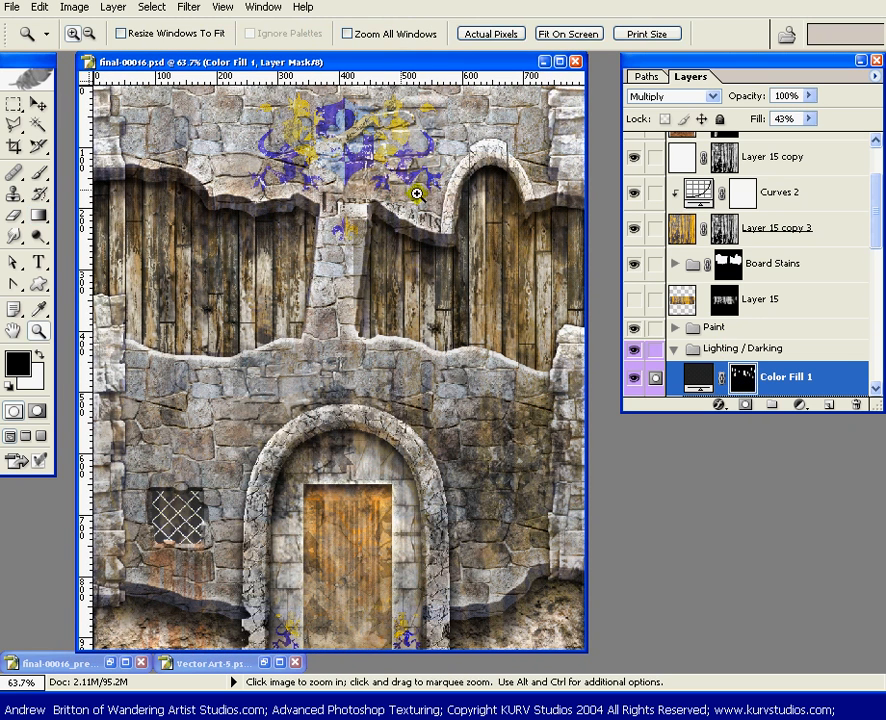
click(161, 356)
click(200, 247)
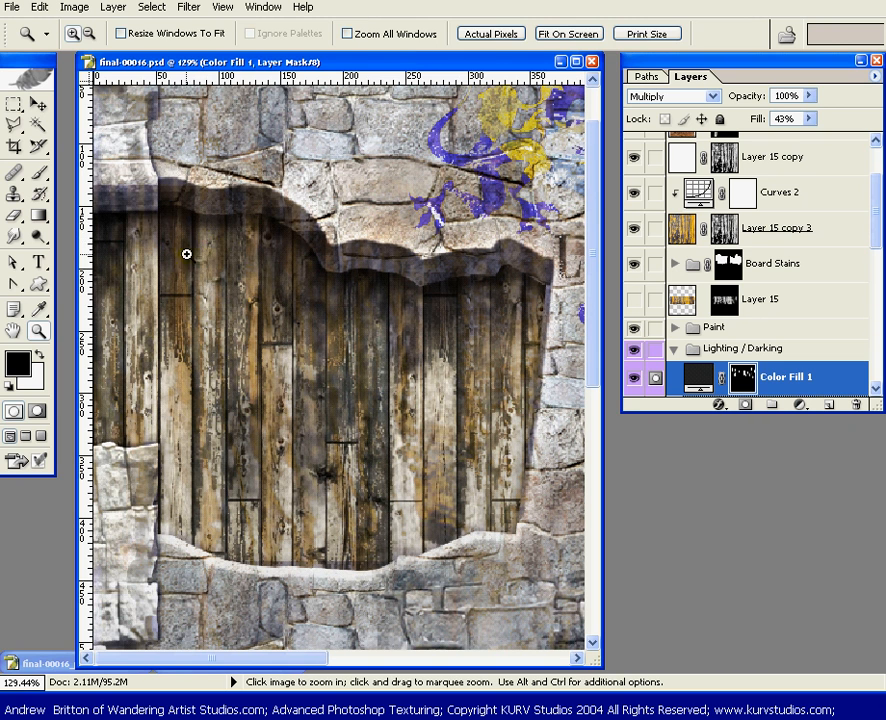
key(b)
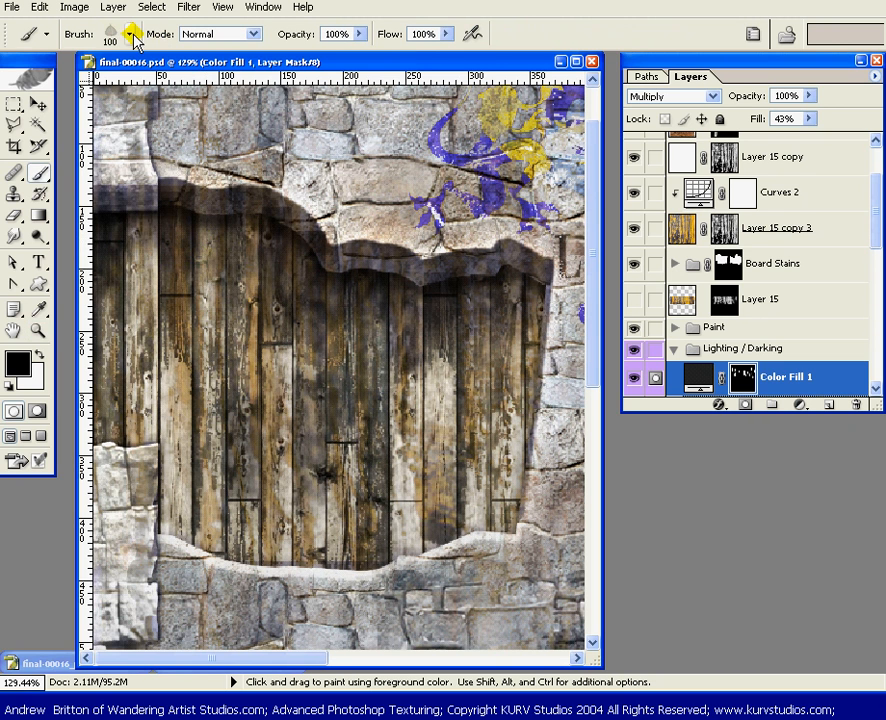
click(131, 34)
click(182, 640)
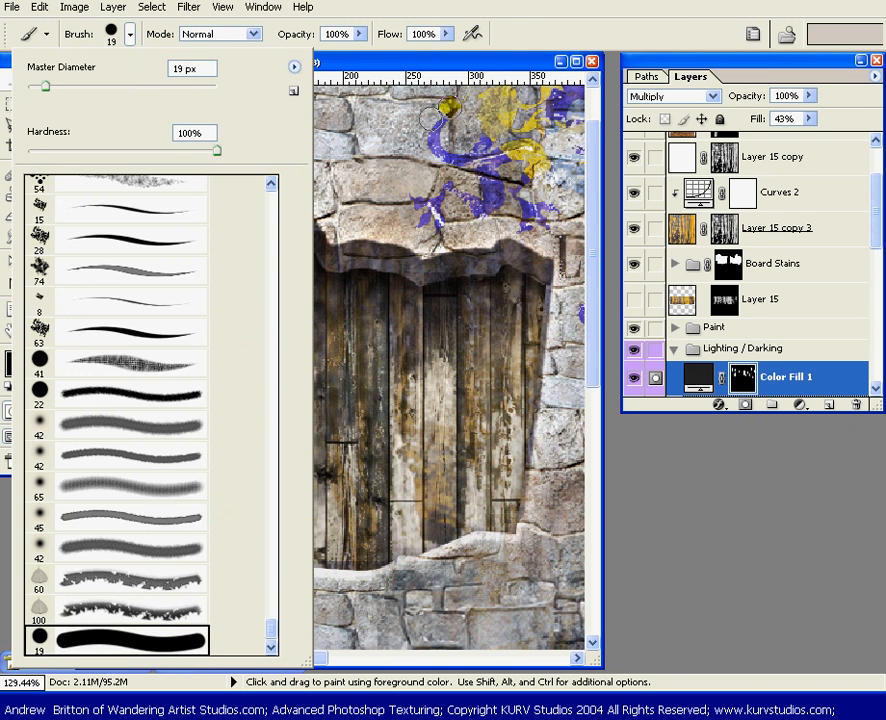
click(550, 24)
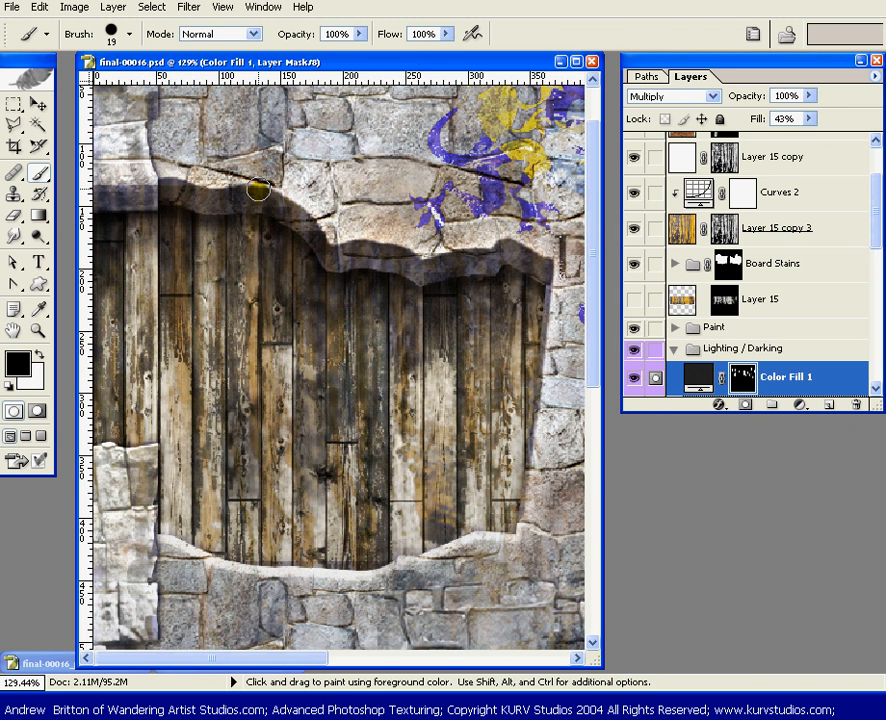
Paint black on the Color Fill 1 mask along the stone edges above and below the left-hand planks to remove shading from the stone
mouse_move(258, 188)
mouse_down()
mouse_move(136, 179)
mouse_move(88, 192)
mouse_move(125, 190)
mouse_move(97, 196)
mouse_move(126, 198)
mouse_move(90, 196)
mouse_up()
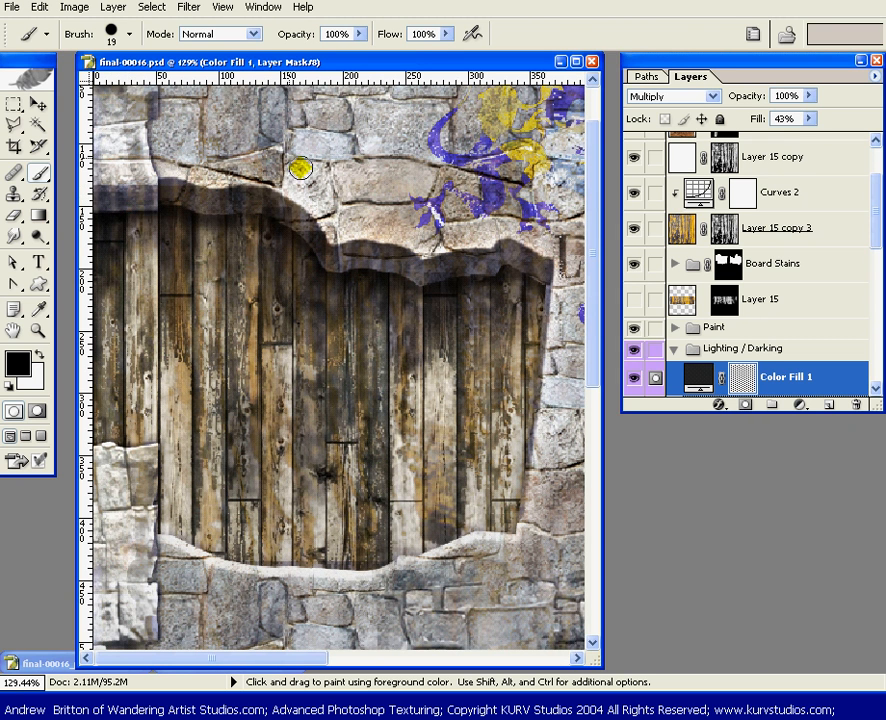
click(270, 194)
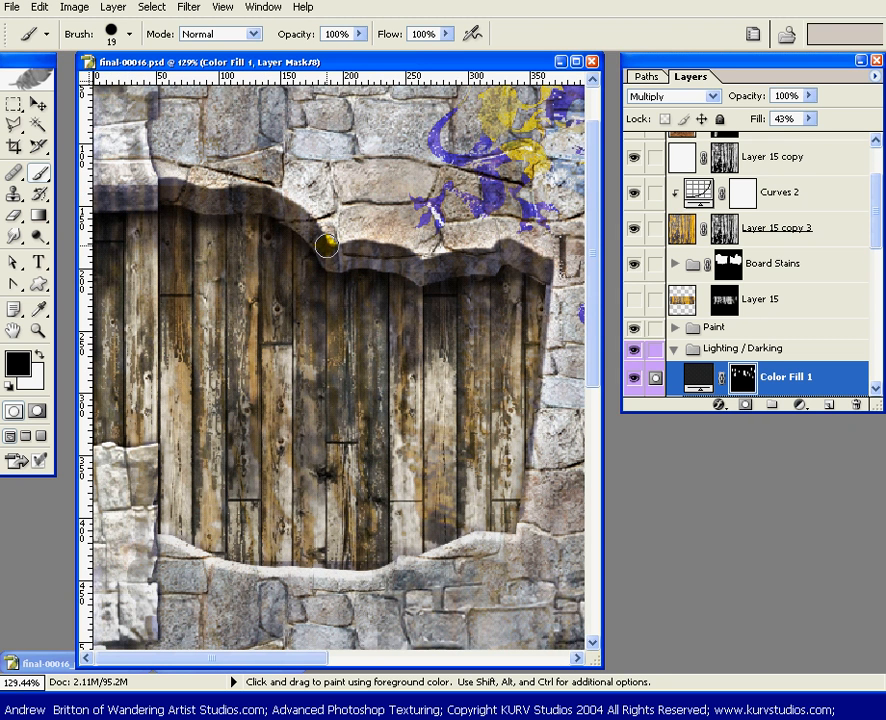
drag(361, 256, 449, 263)
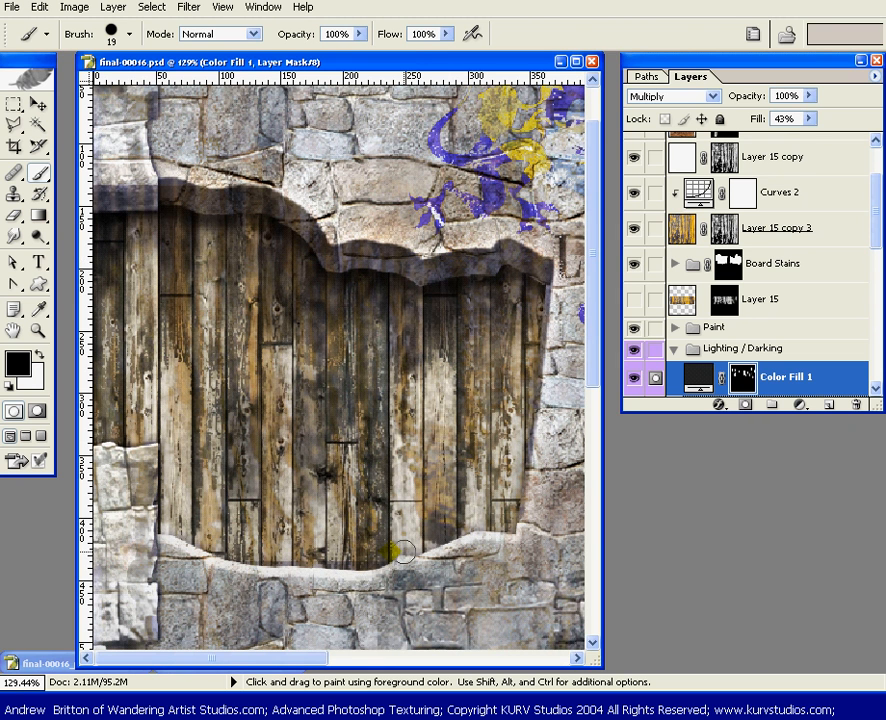
click(473, 546)
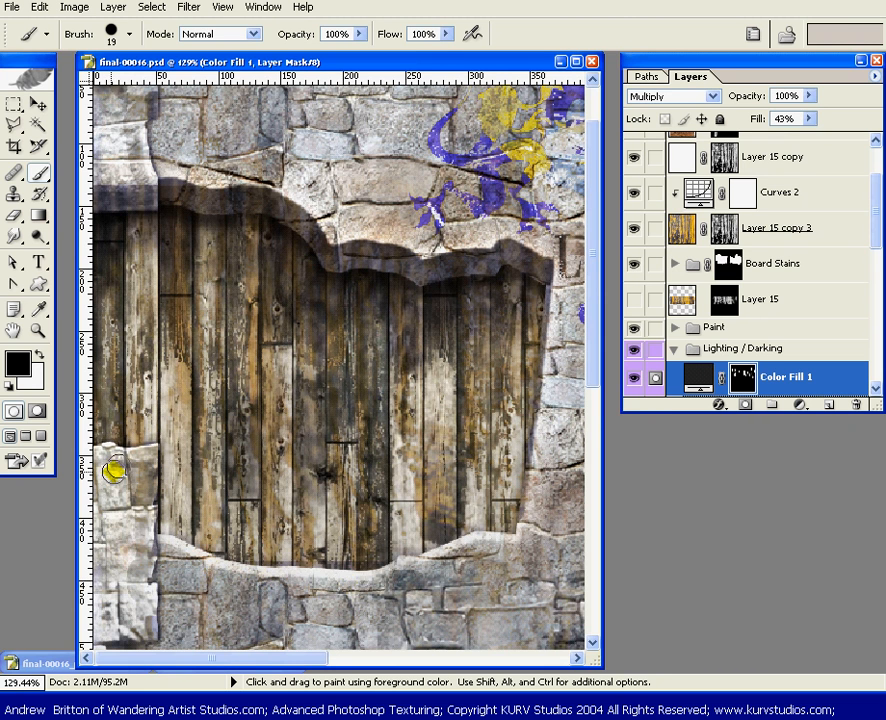
Paint black on the Color Fill 1 mask over the central stone pillar with the fleur-de-lis to clear the shading spilled onto it
mouse_move(572, 400)
mouse_down()
mouse_move(410, 325)
mouse_move(368, 316)
mouse_move(345, 337)
mouse_up()
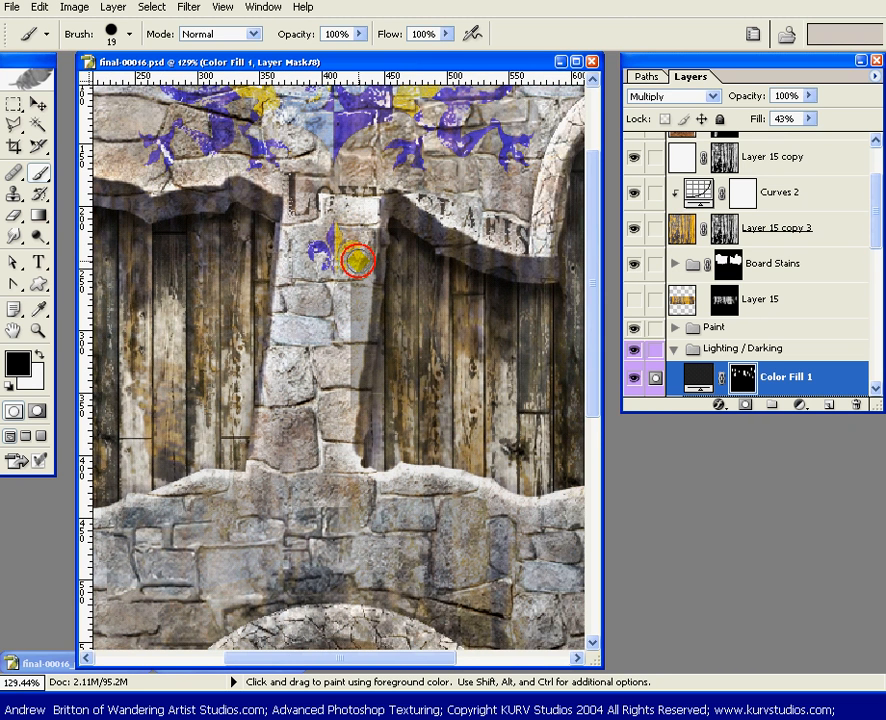
mouse_move(358, 261)
mouse_down()
mouse_move(368, 229)
mouse_move(339, 403)
mouse_move(350, 351)
mouse_move(352, 472)
mouse_up()
click(396, 188)
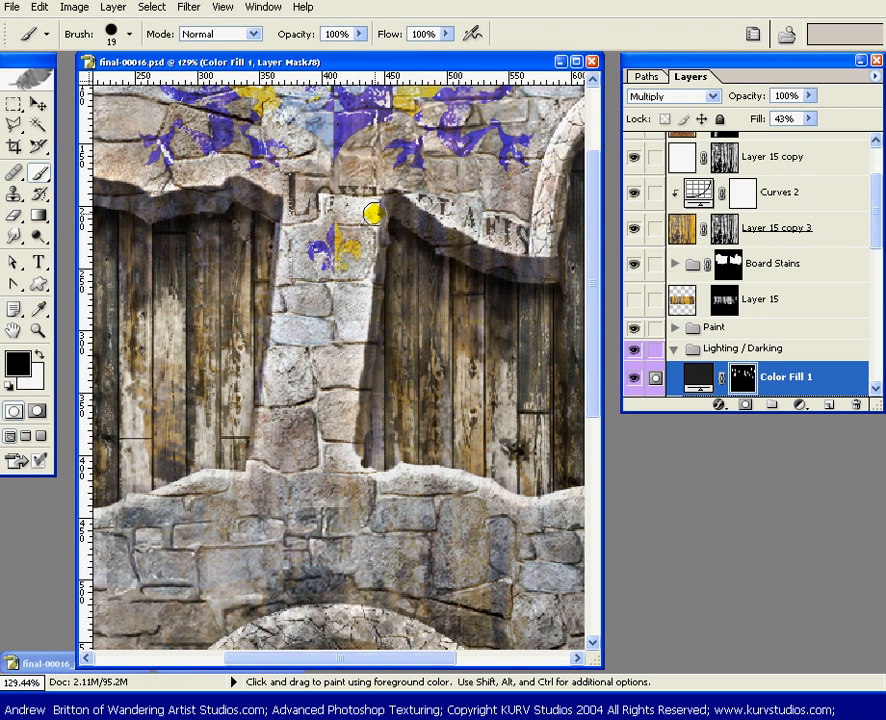
drag(378, 208, 356, 434)
Paint black on the Color Fill 1 mask over the stone arch and the ledges around the right-hand planks to remove spilled shading
mouse_move(462, 366)
mouse_down()
mouse_move(357, 212)
mouse_move(370, 253)
mouse_move(403, 269)
mouse_move(293, 203)
mouse_up()
drag(397, 166, 315, 210)
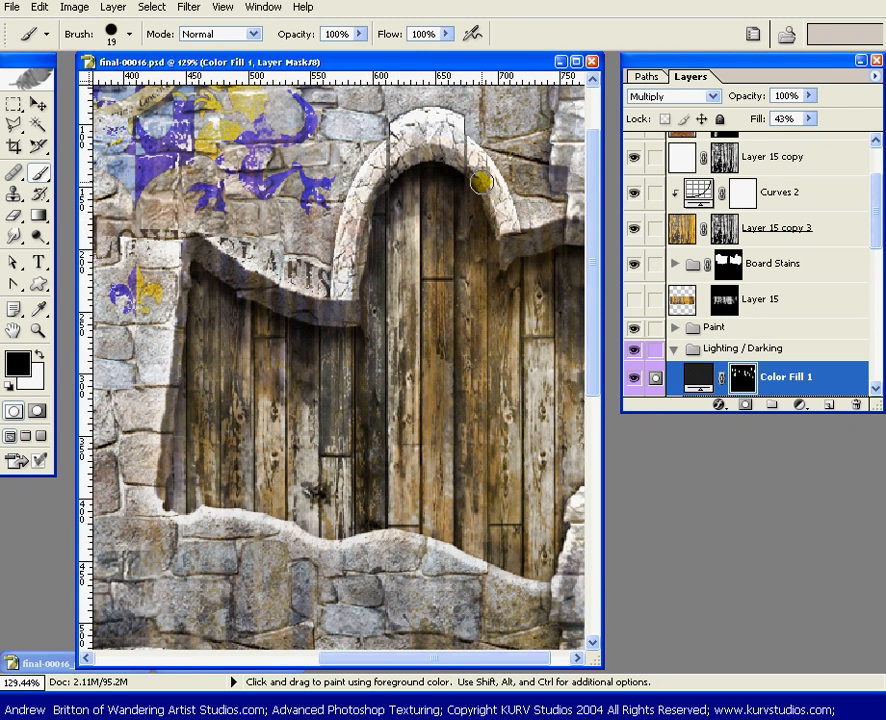
mouse_move(477, 168)
mouse_down()
mouse_move(447, 148)
mouse_move(475, 166)
mouse_move(517, 246)
mouse_up()
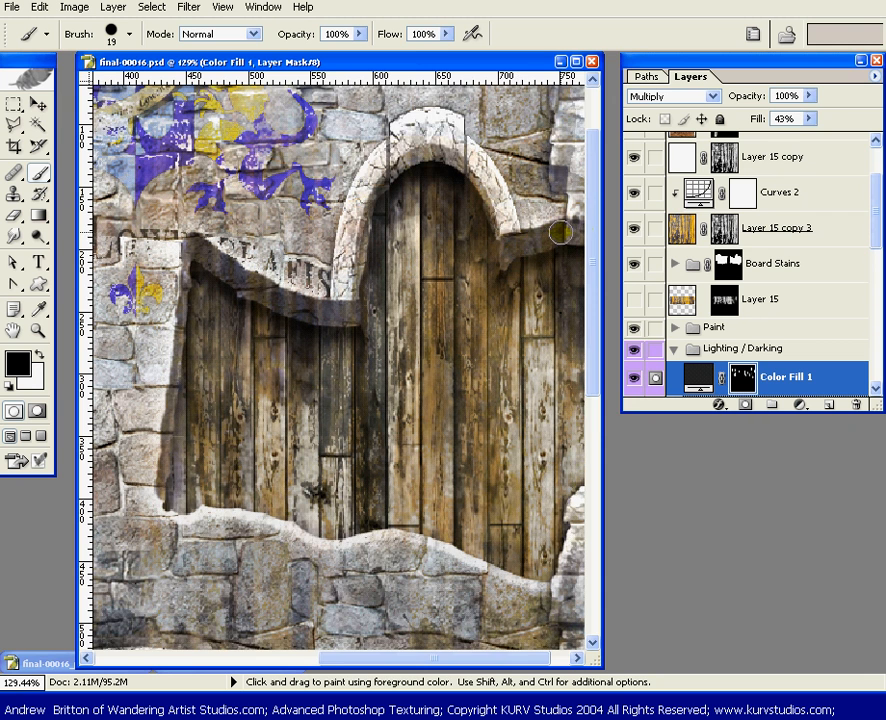
drag(444, 418, 444, 326)
click(474, 483)
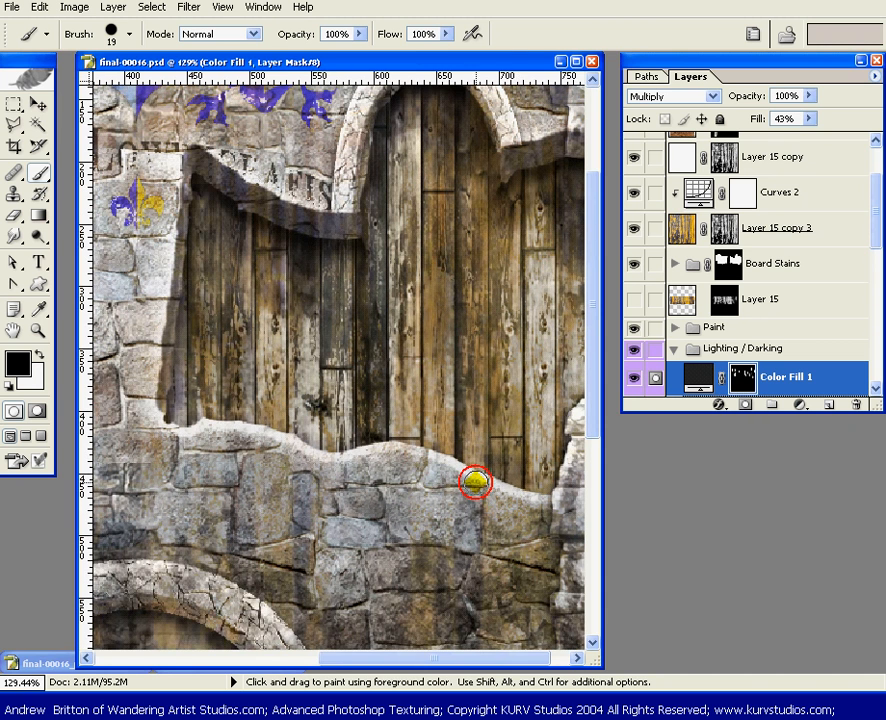
drag(566, 514, 405, 499)
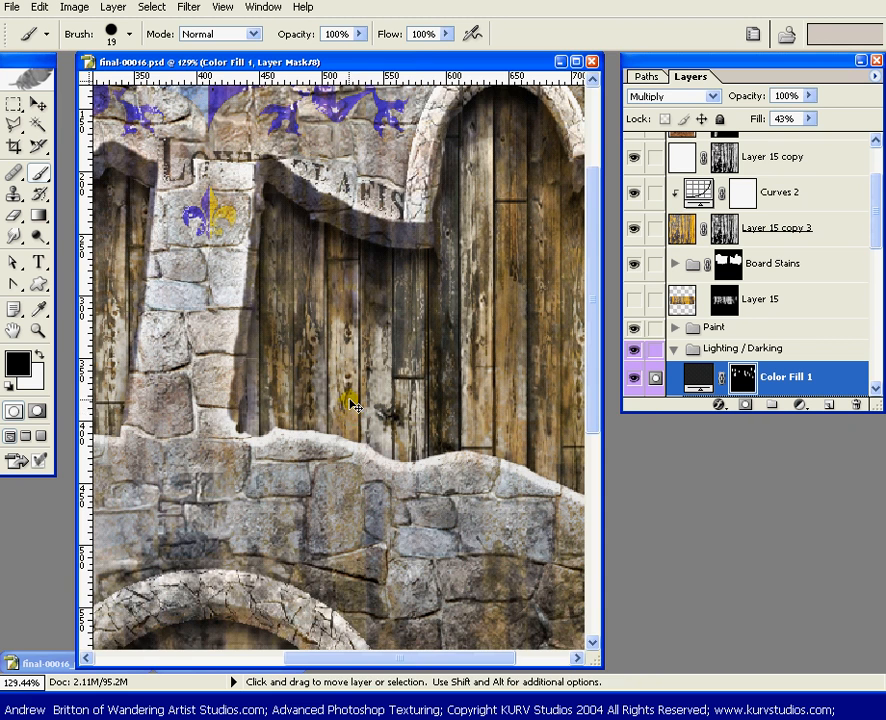
Compare the whole wall with the Paint group and the Color Fill 1 layer hidden and shown
key(ctrl+0)
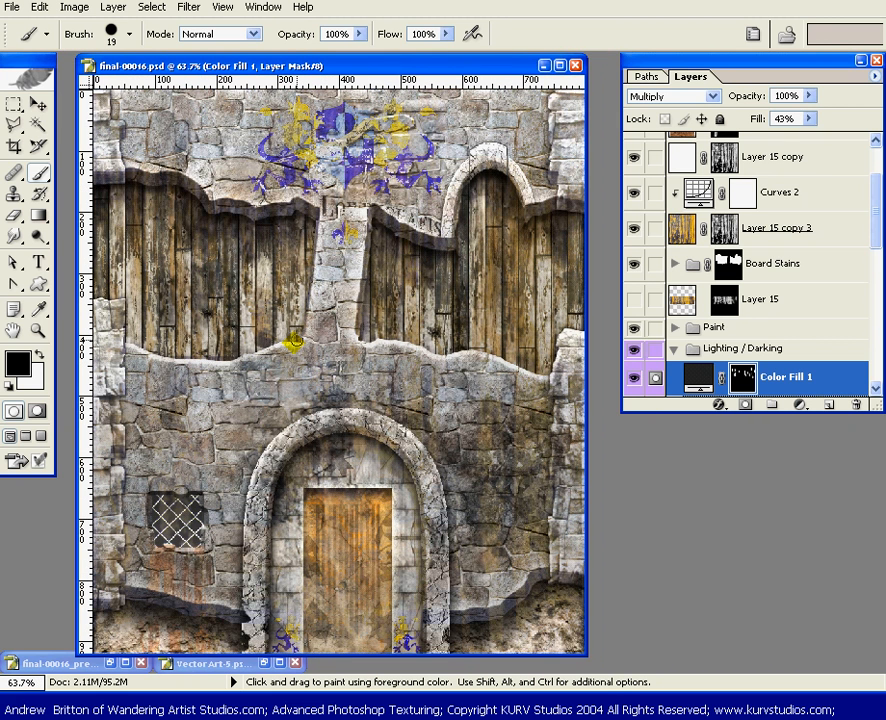
drag(872, 221, 872, 252)
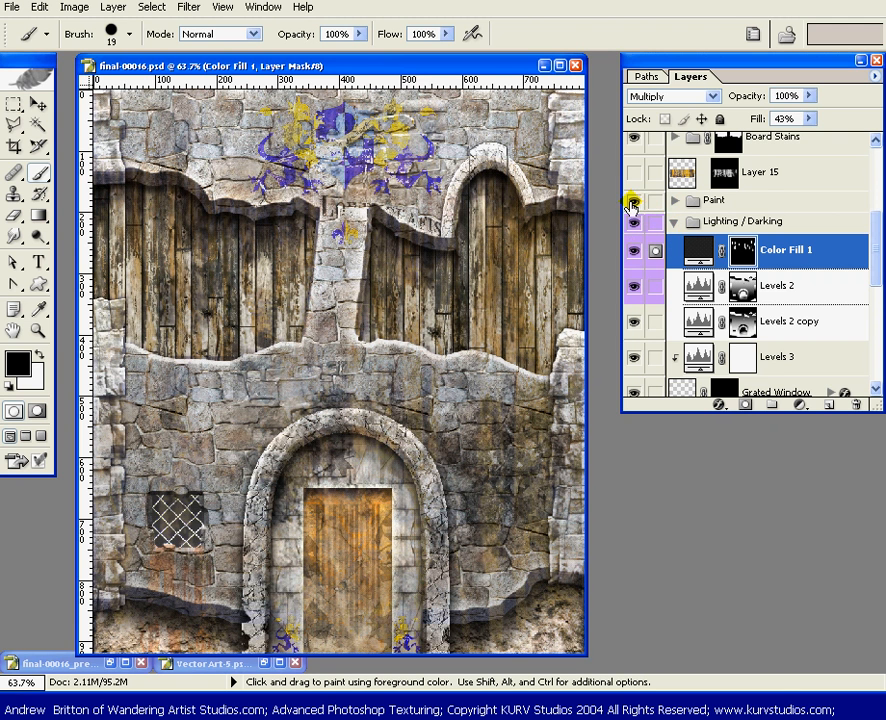
click(630, 252)
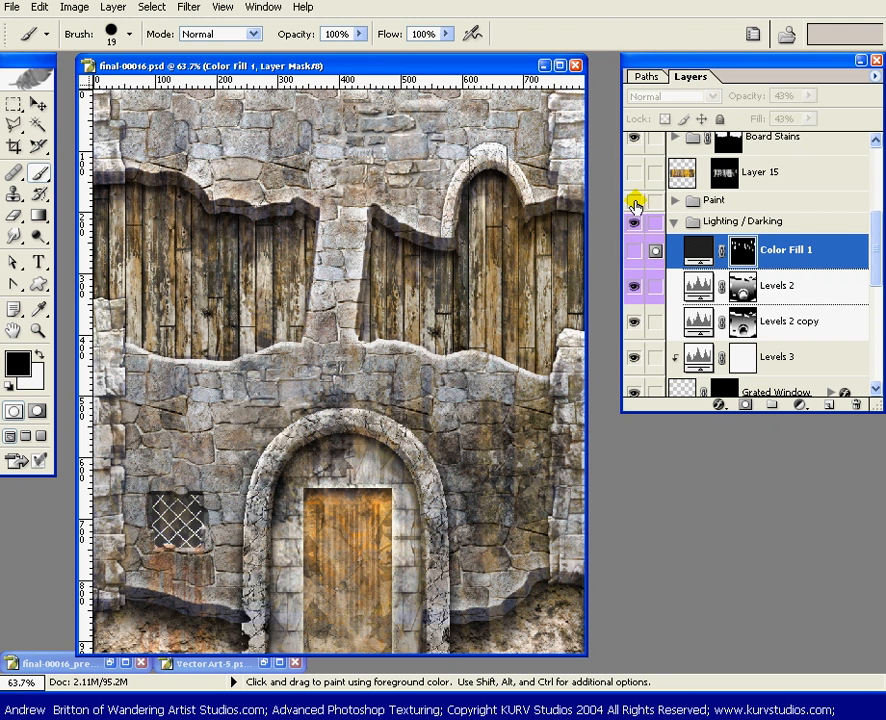
click(632, 252)
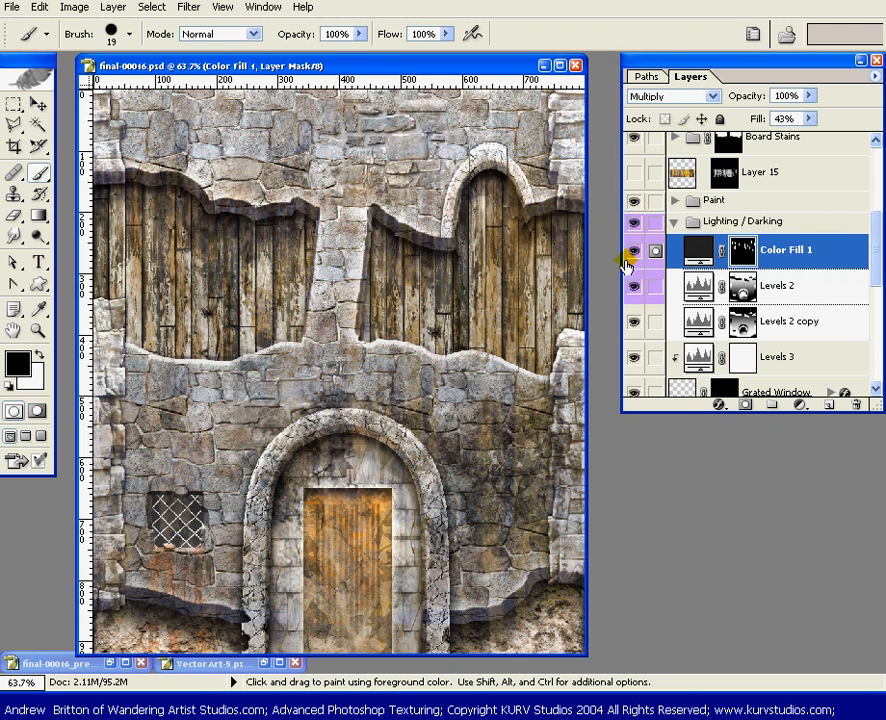